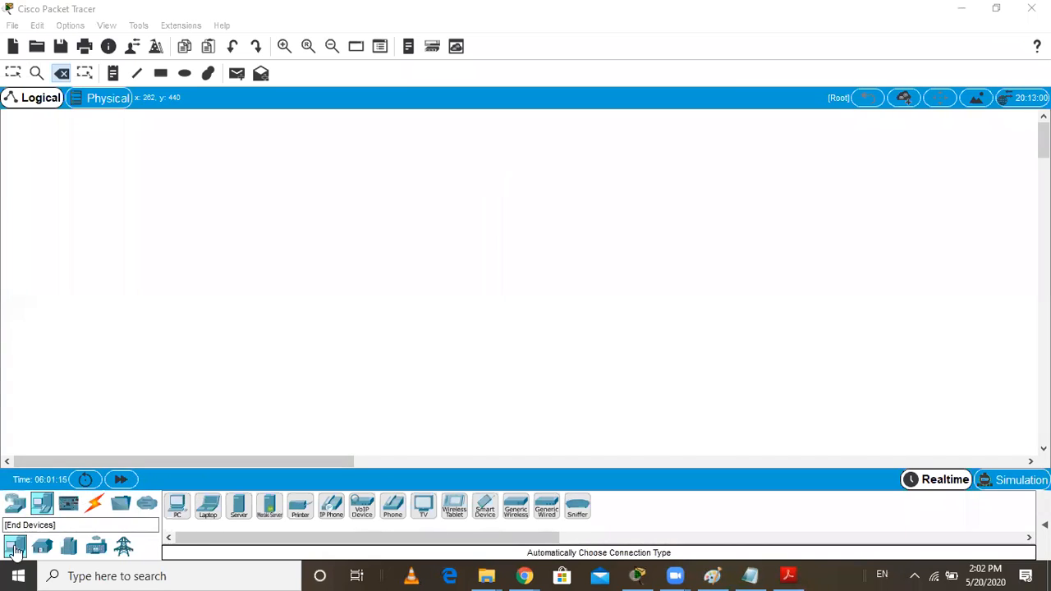
Place two PC end devices side by side in the logical workspace, roughly level with each other
click(14, 548)
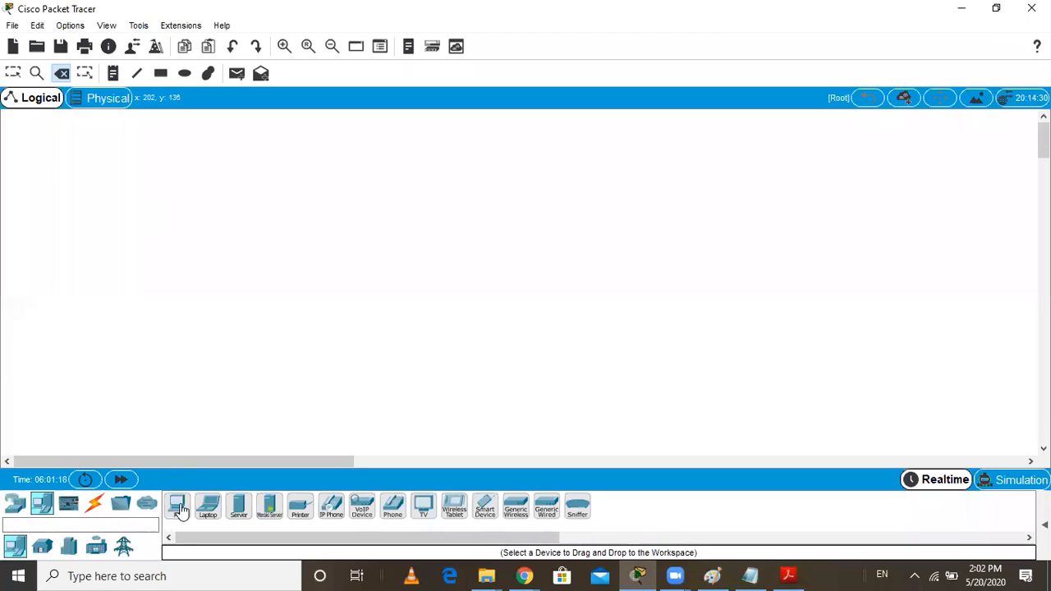
drag(179, 509, 237, 271)
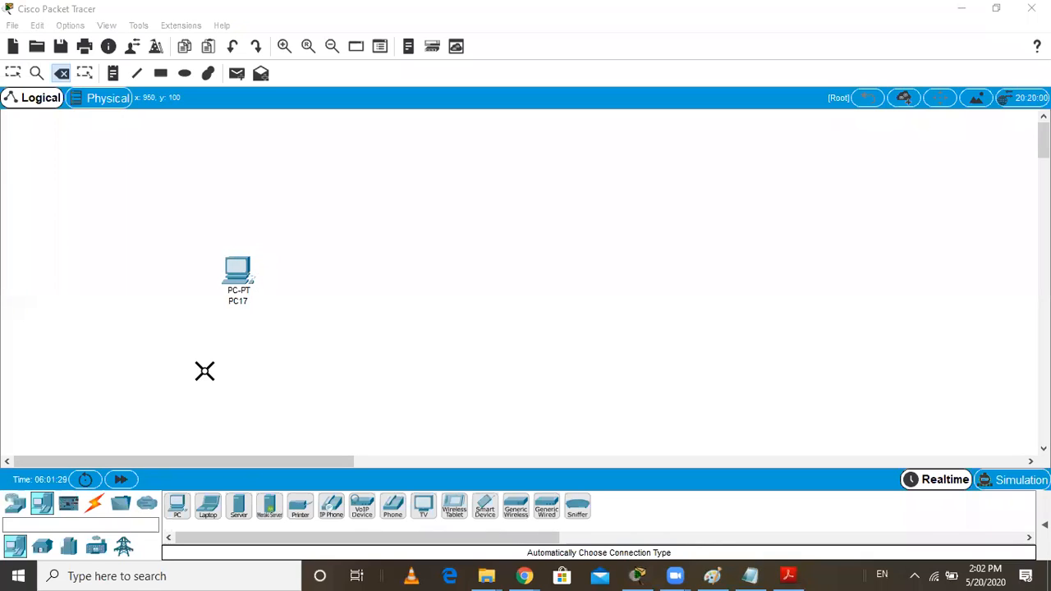
drag(175, 510, 376, 283)
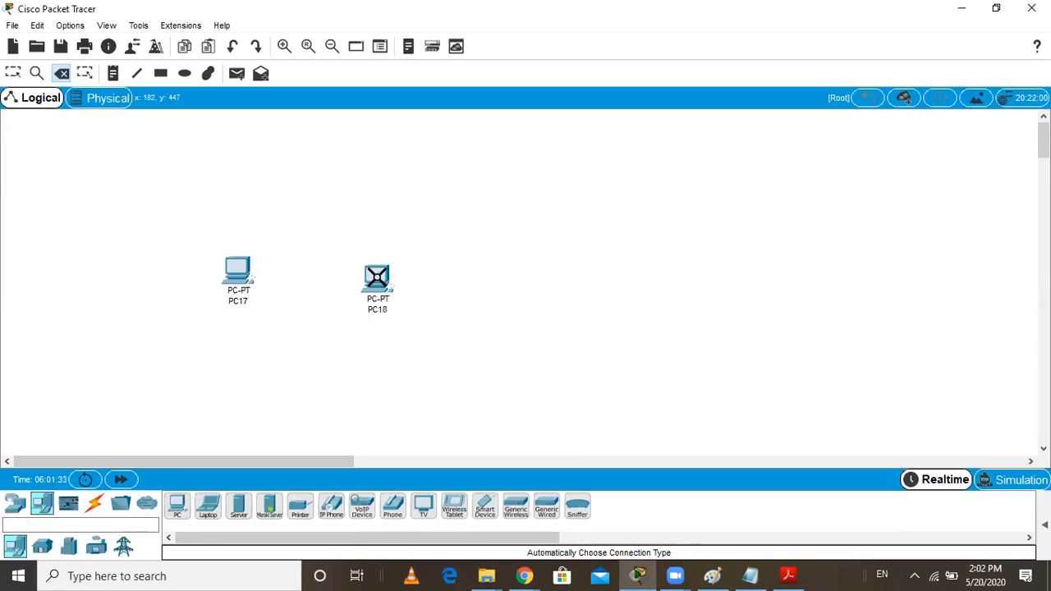
click(15, 73)
drag(376, 280, 387, 272)
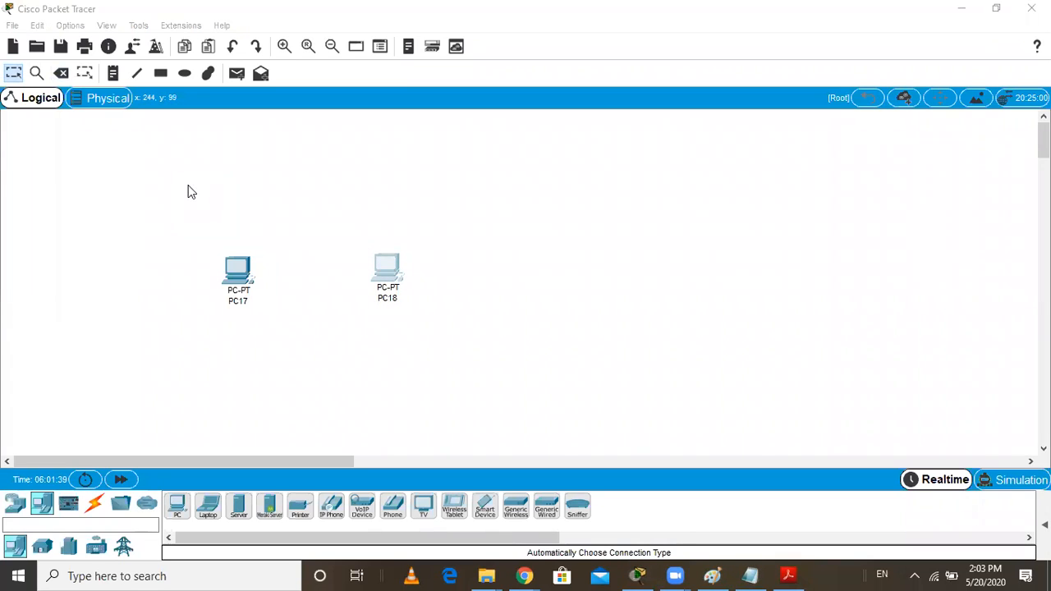
Connect FastEthernet0 of PC17 to FastEthernet0 of PC18 with a Copper Cross-Over cable
click(94, 504)
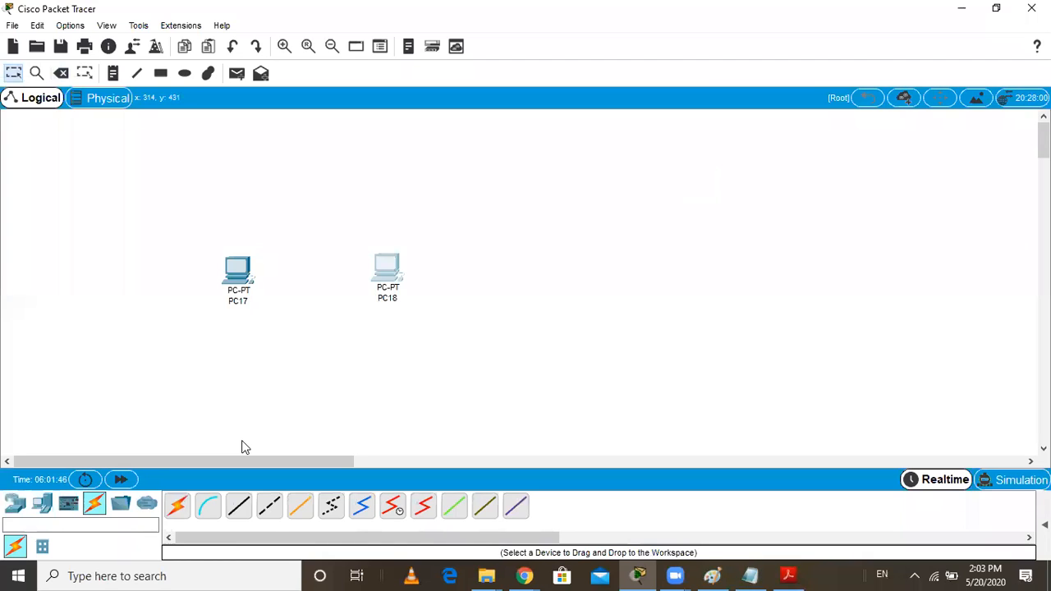
click(269, 504)
click(242, 275)
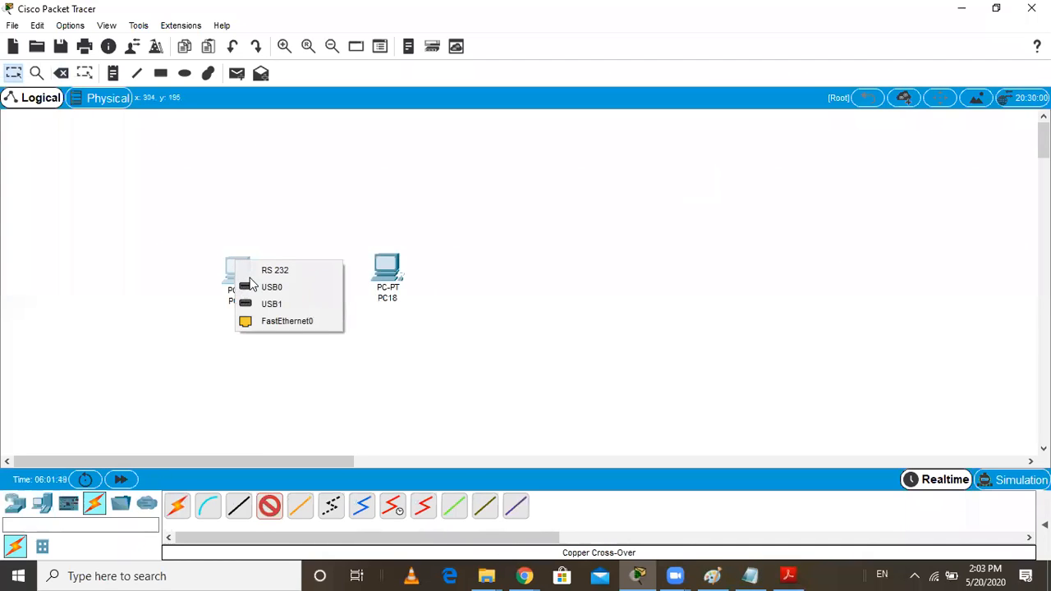
click(289, 325)
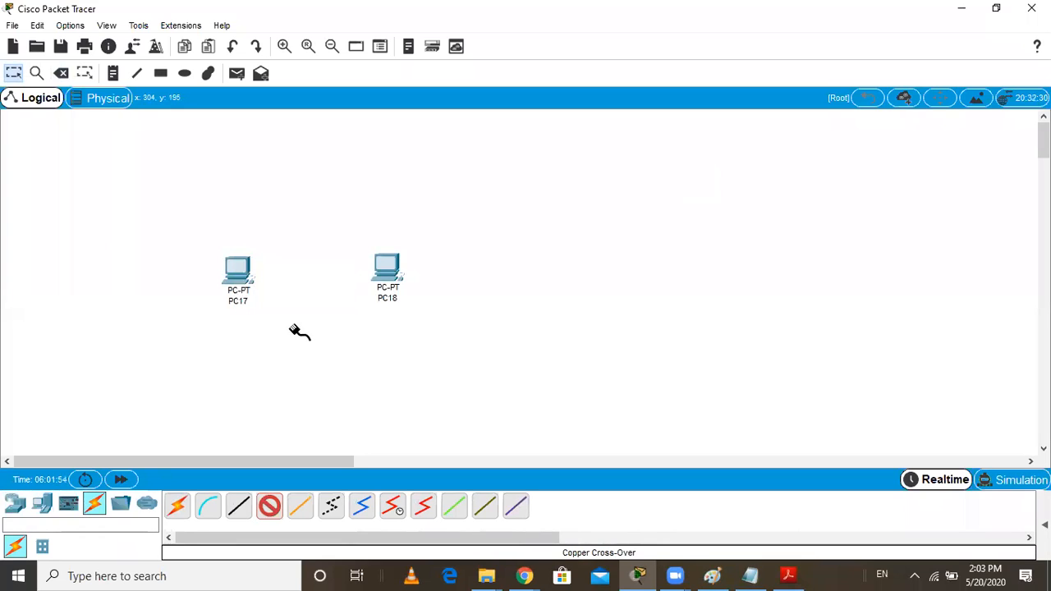
click(382, 270)
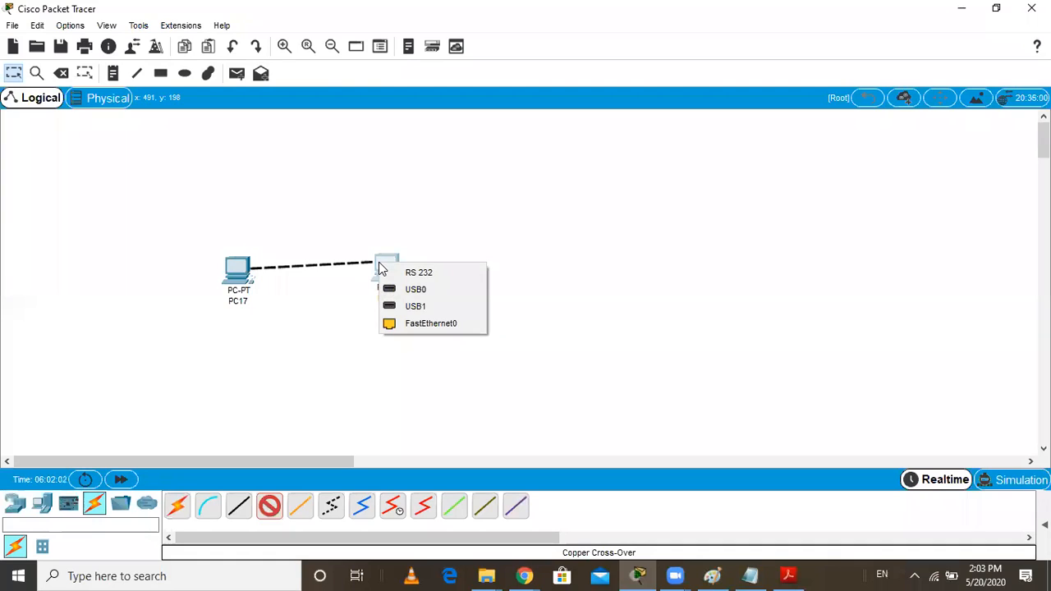
click(419, 323)
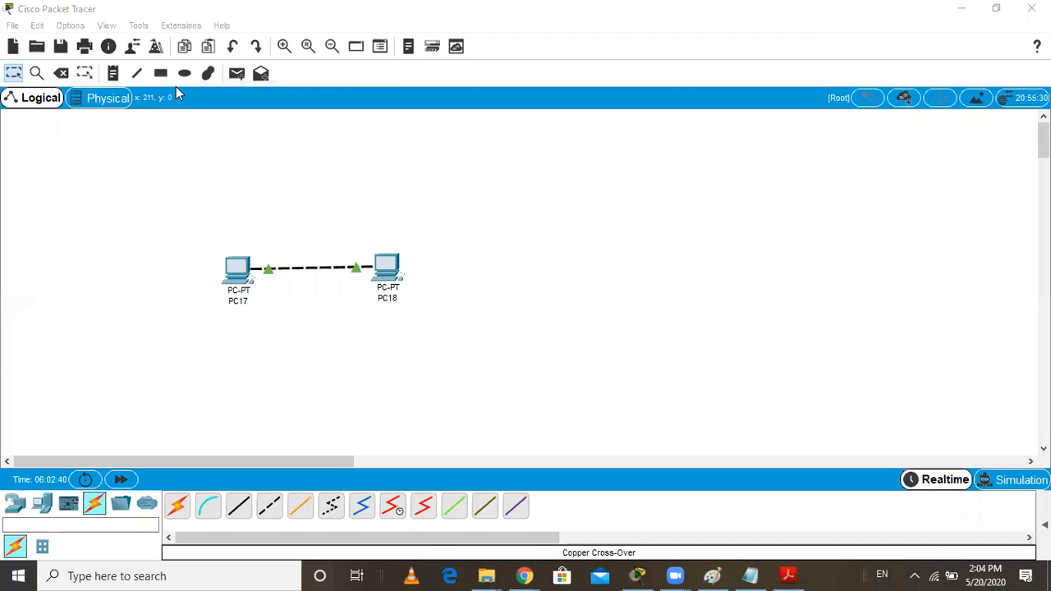
Add a text note reading 192.168.0.1 below PC17
click(114, 76)
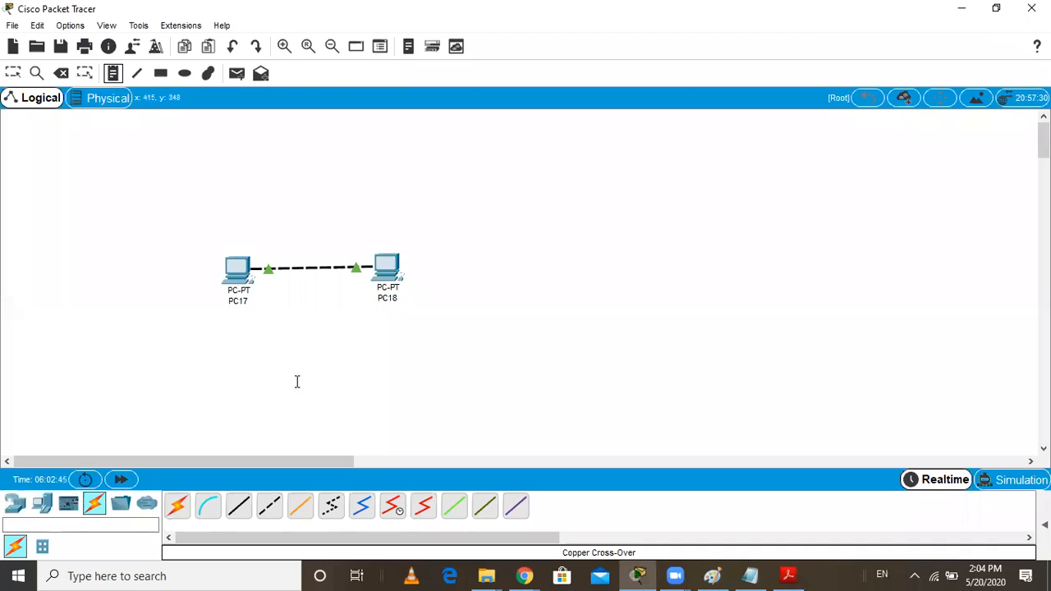
click(216, 314)
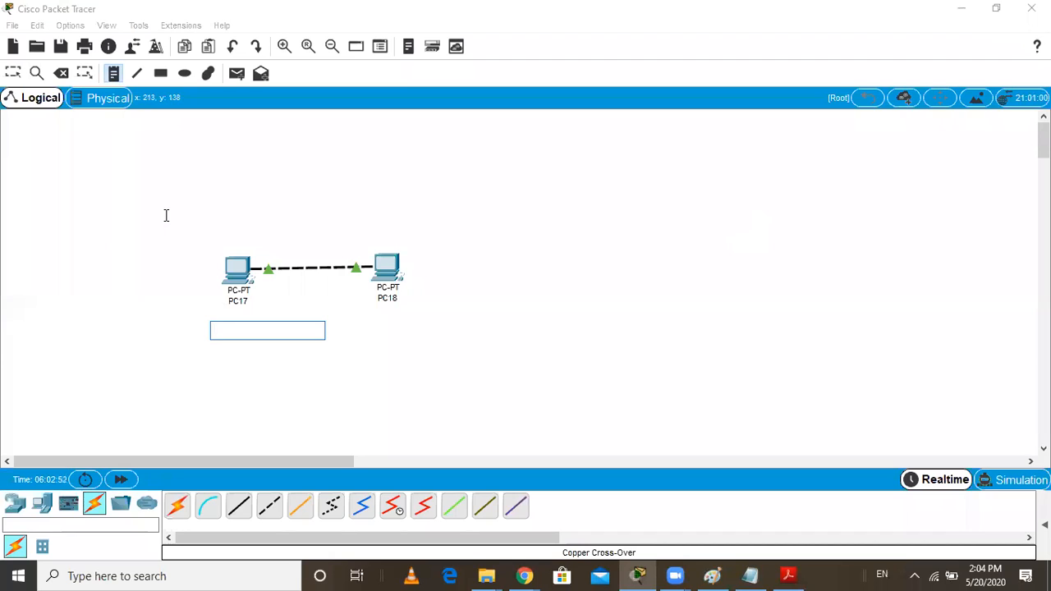
text(19)
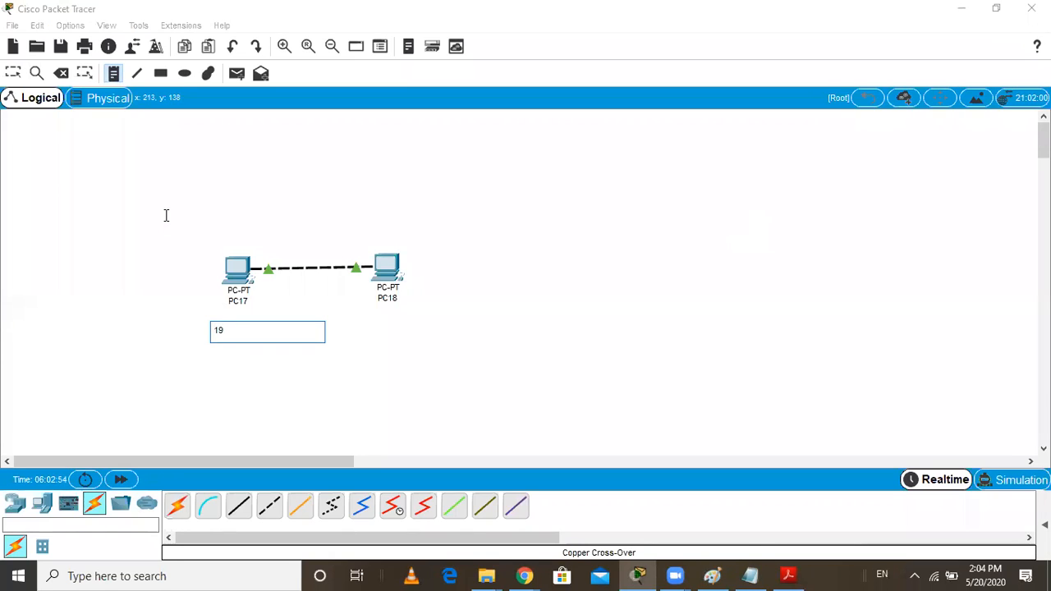
text(2.168.0.1)
click(609, 189)
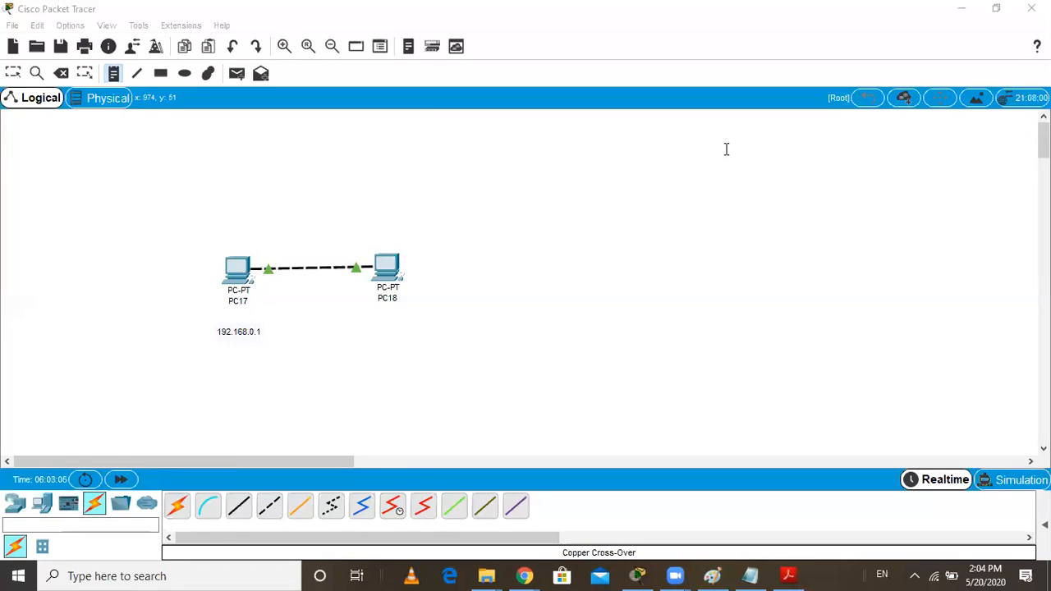
Add a text note reading 192.168.0.2 below PC18 and move it slightly closer to the device
click(369, 328)
text(19)
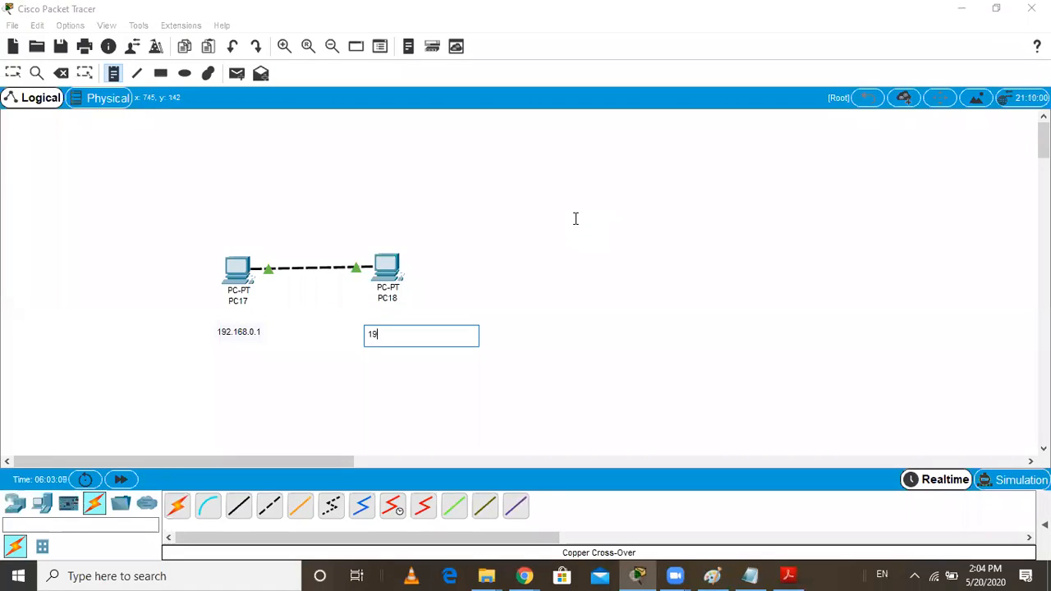
text(2.168.0)
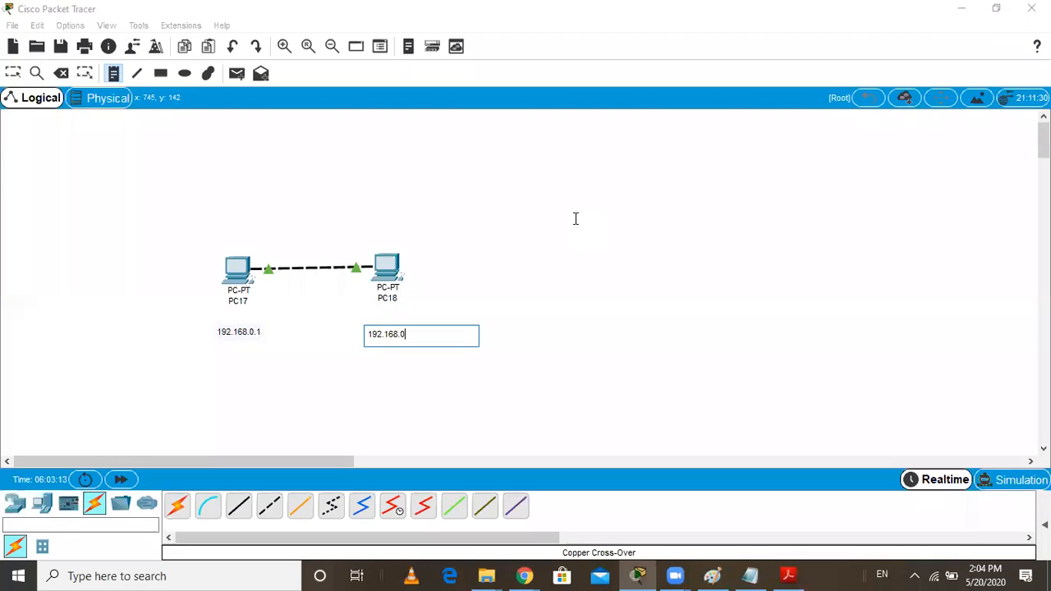
text(.2)
click(417, 298)
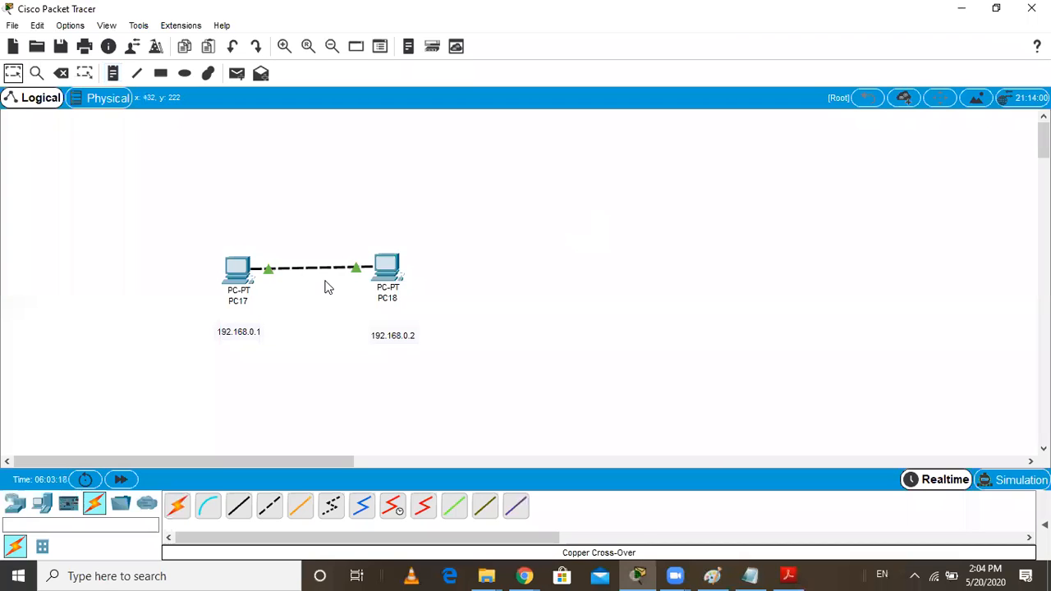
mouse_move(237, 277)
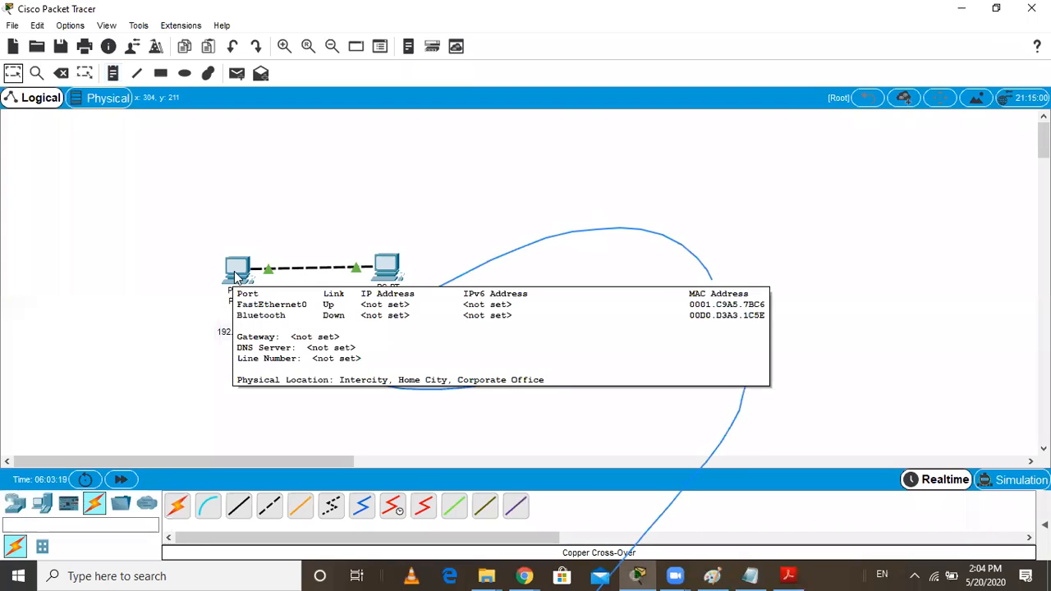
drag(397, 335, 397, 325)
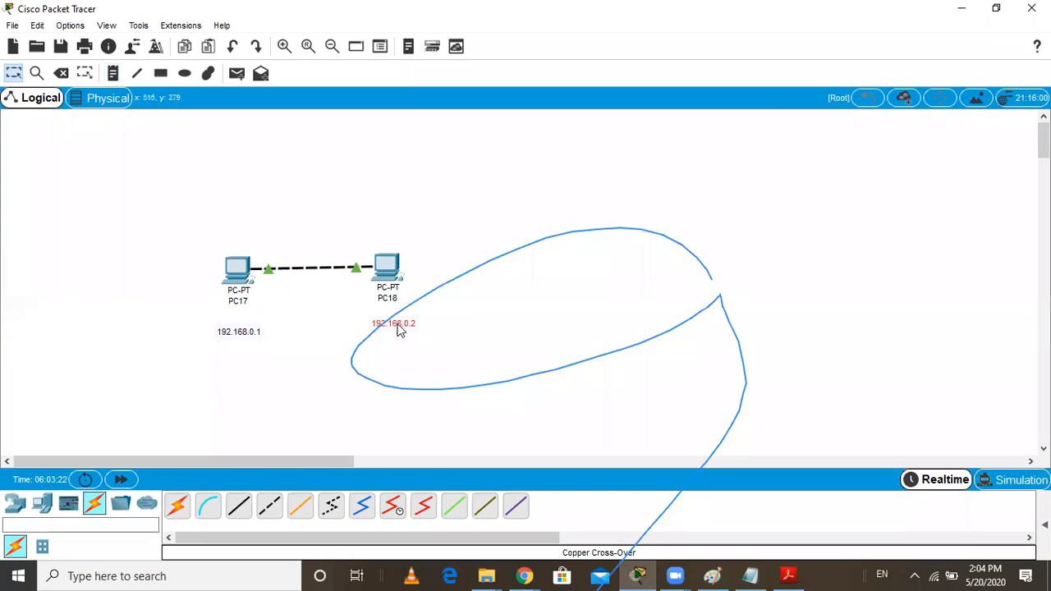
click(235, 272)
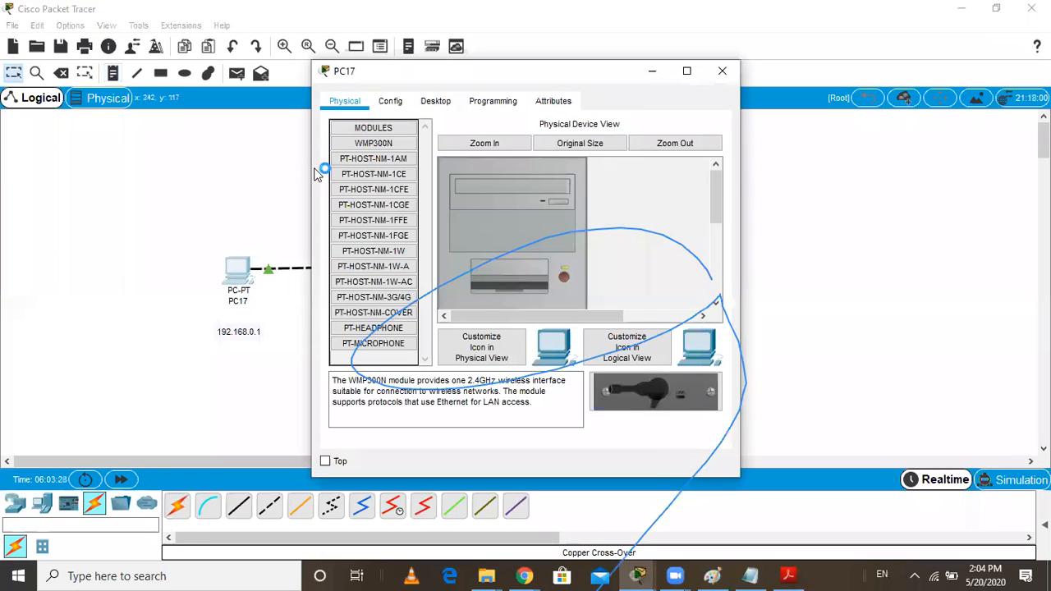
drag(552, 72, 420, 78)
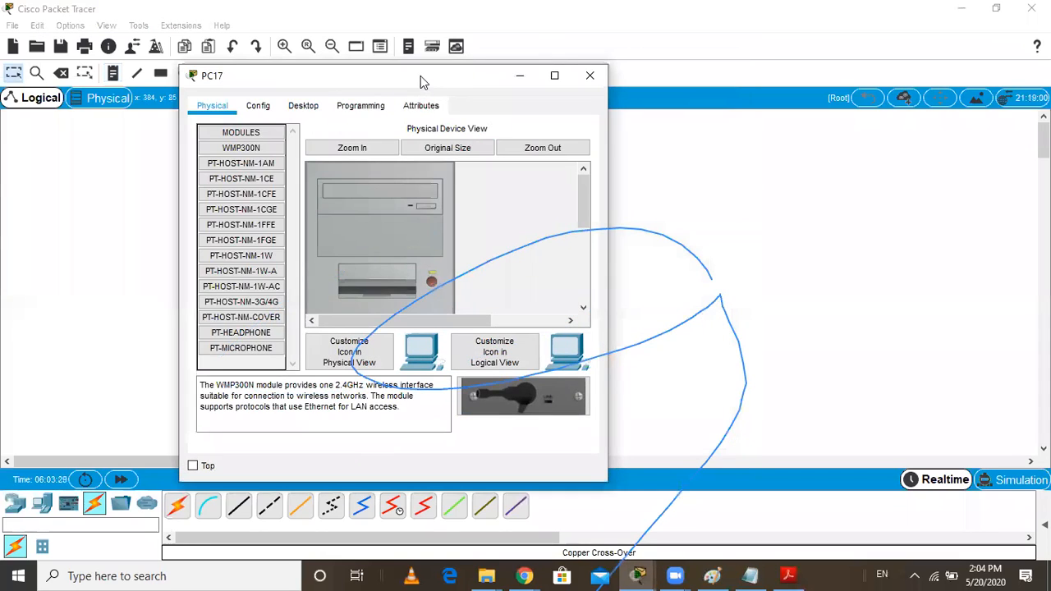
click(519, 79)
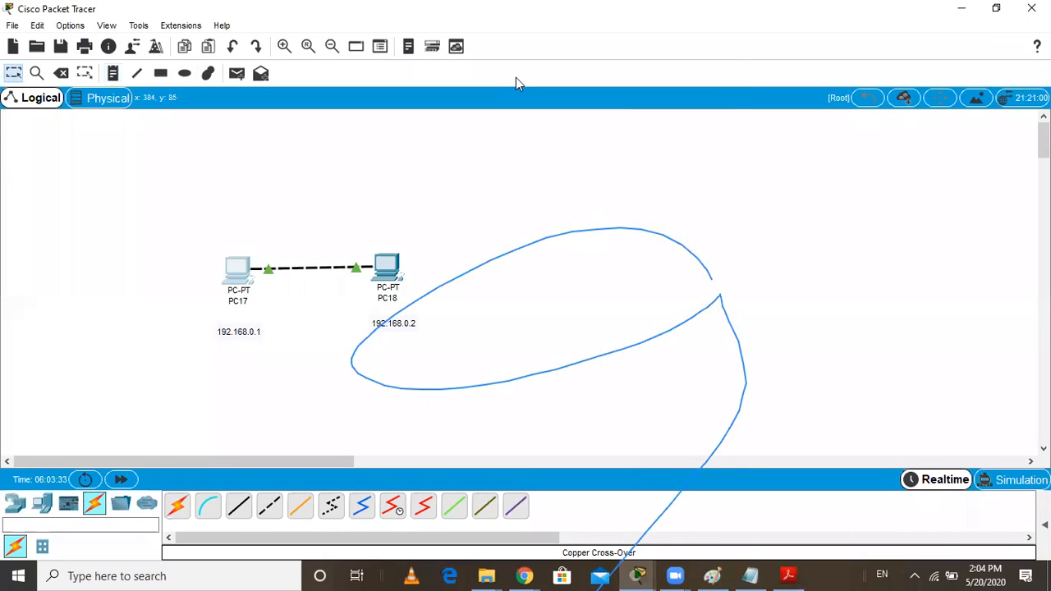
click(728, 279)
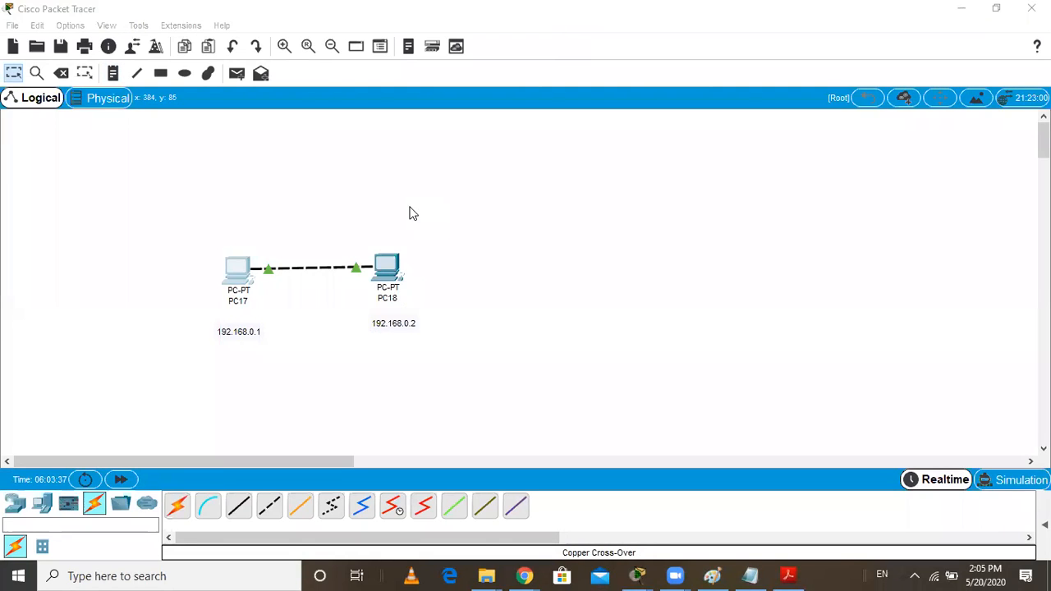
Open the FastEthernet0 interface configuration of PC17 and maximize the device window
click(237, 269)
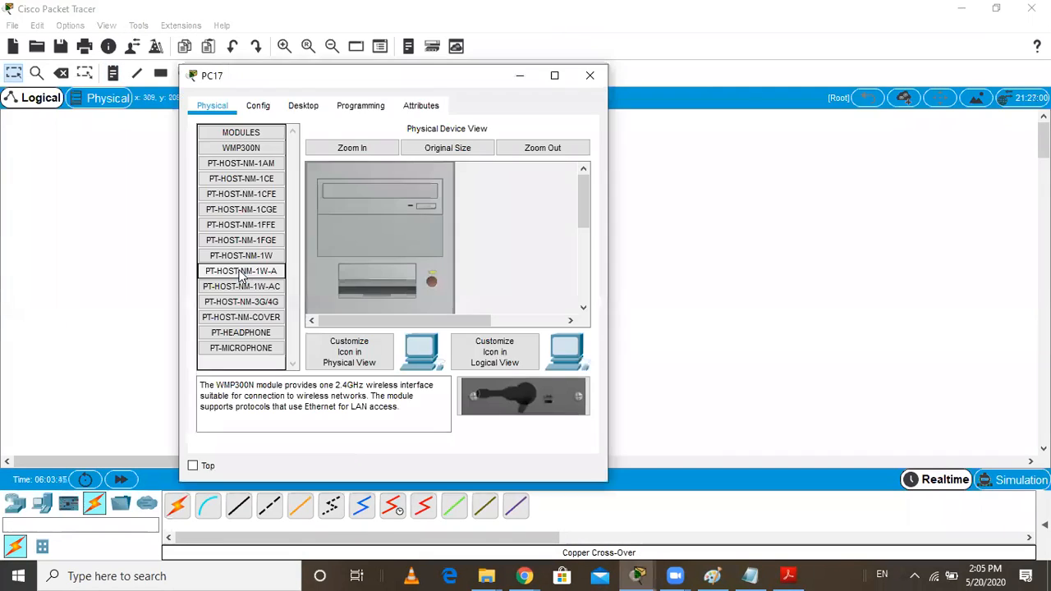
click(259, 110)
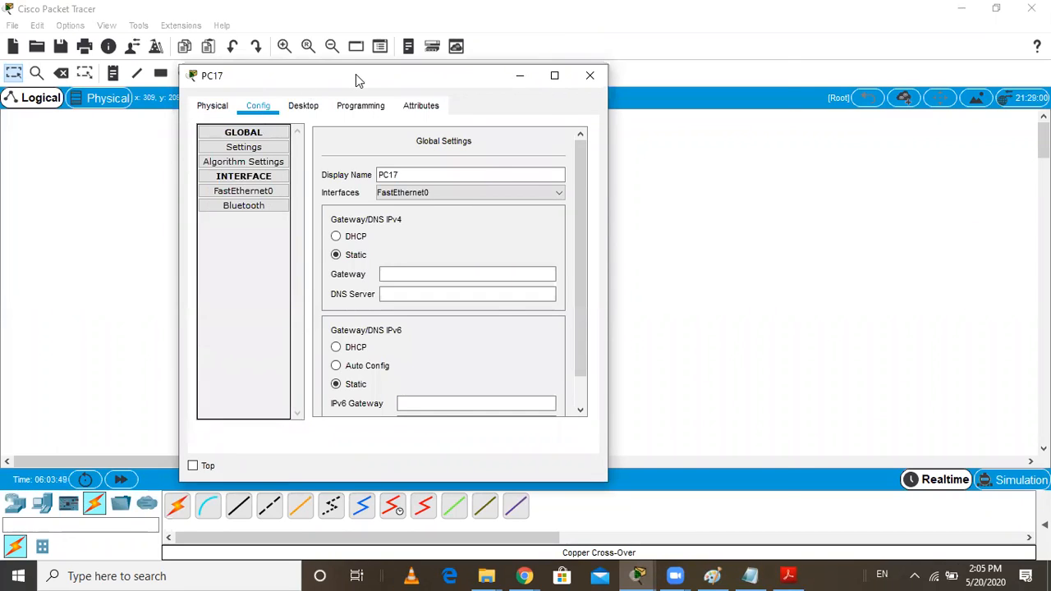
drag(356, 79, 528, 74)
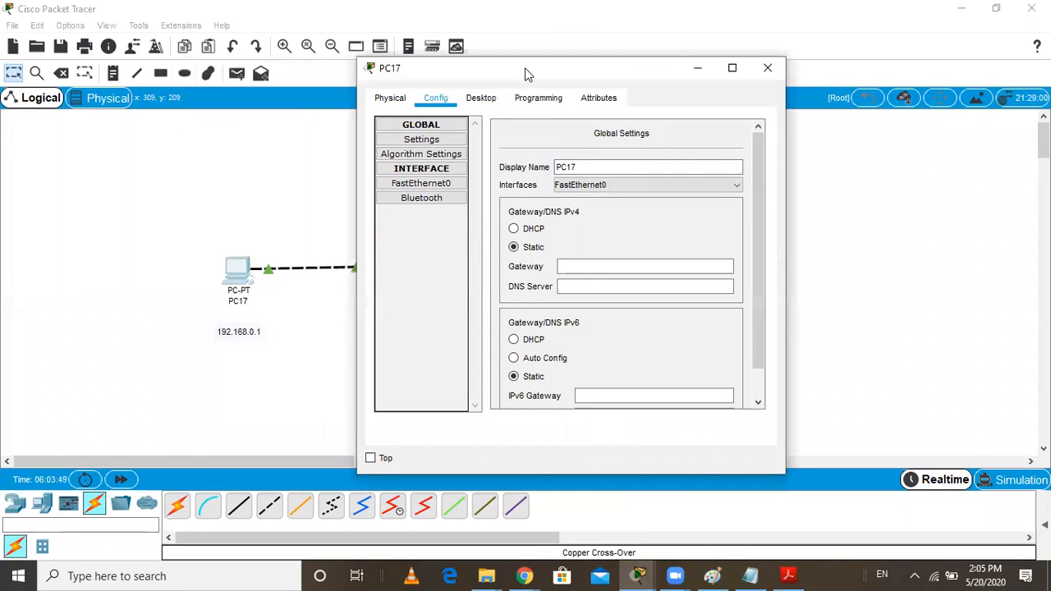
click(427, 187)
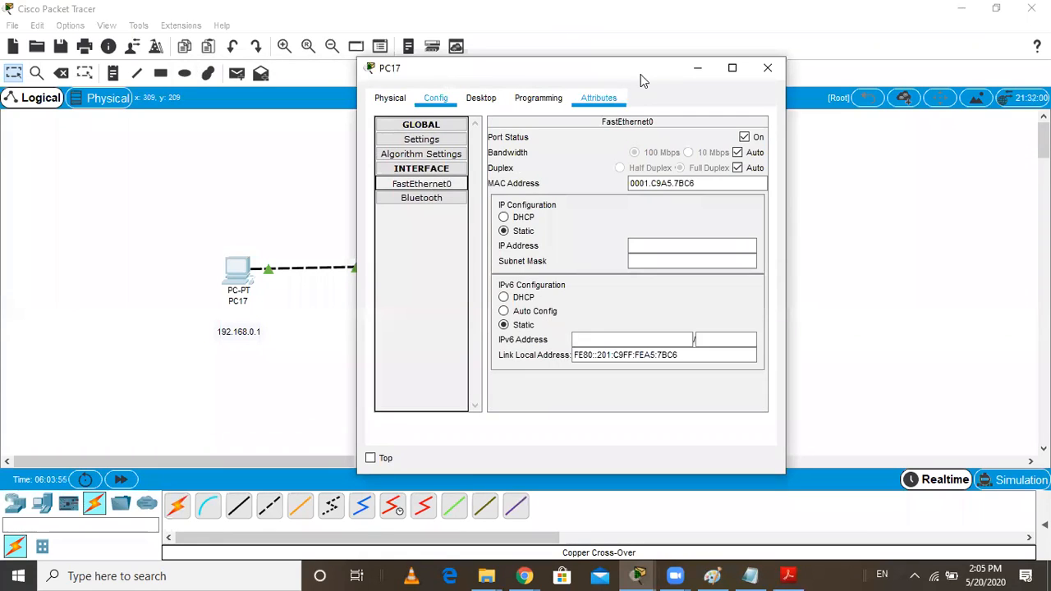
drag(640, 75, 742, 115)
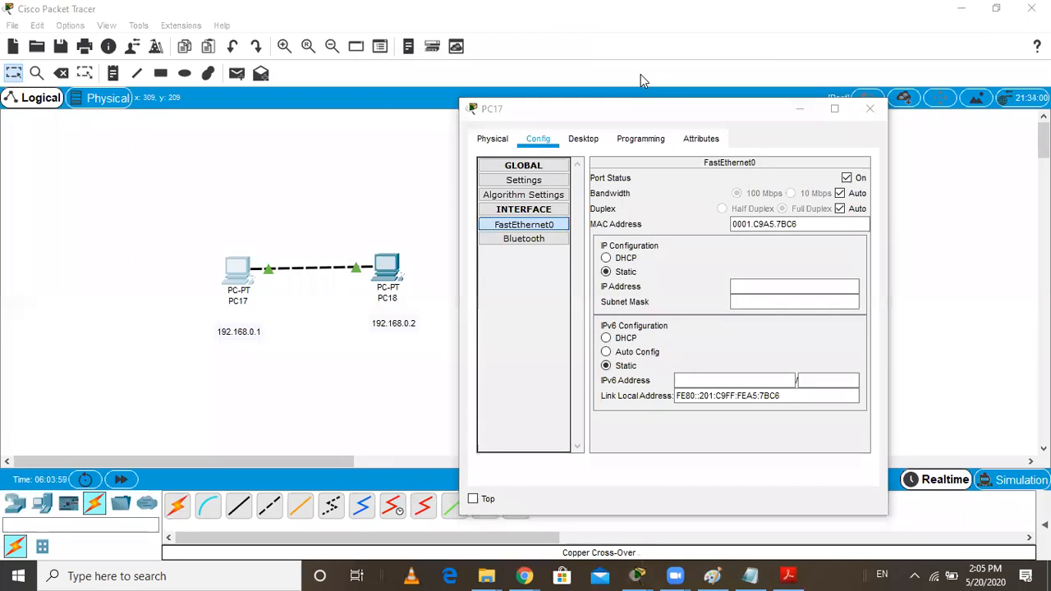
click(835, 108)
Give PC17's FastEthernet0 the static IP address 192.168.0.1 with subnet mask 255.255.255.0, and close the device window
click(657, 178)
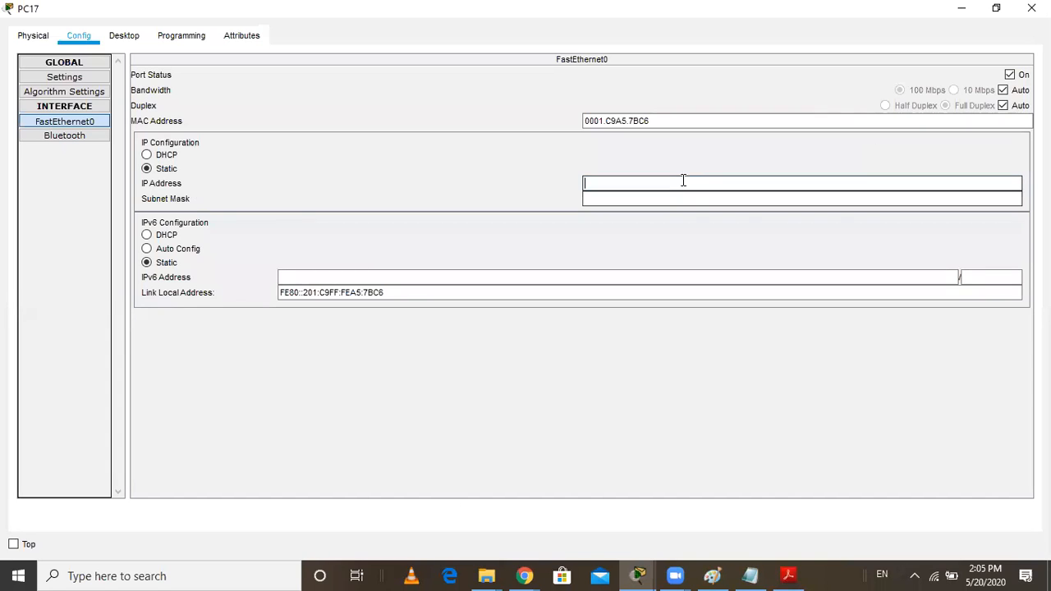
text(192.168.0.1)
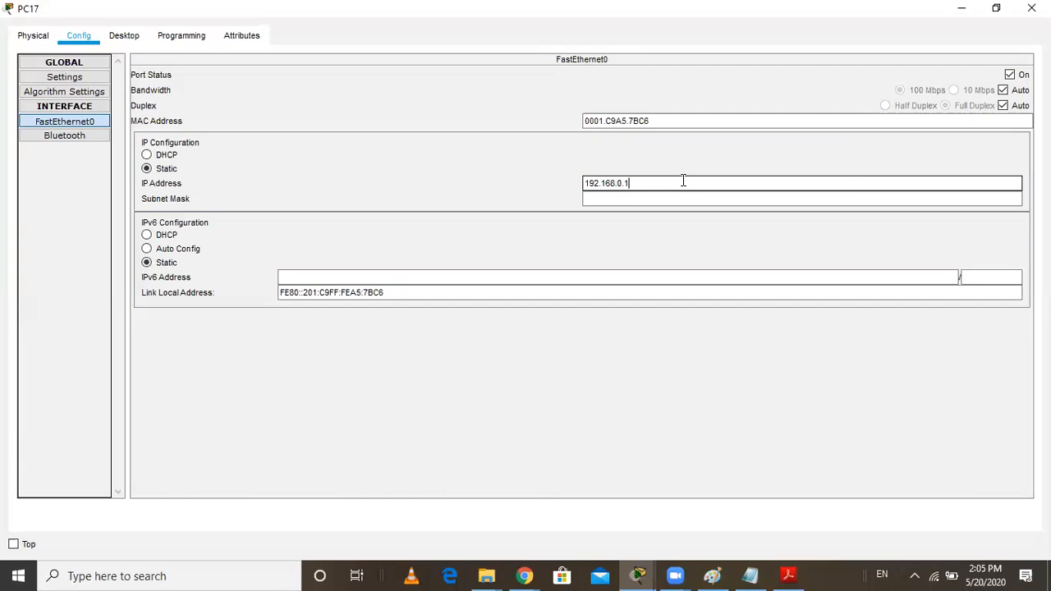
click(729, 197)
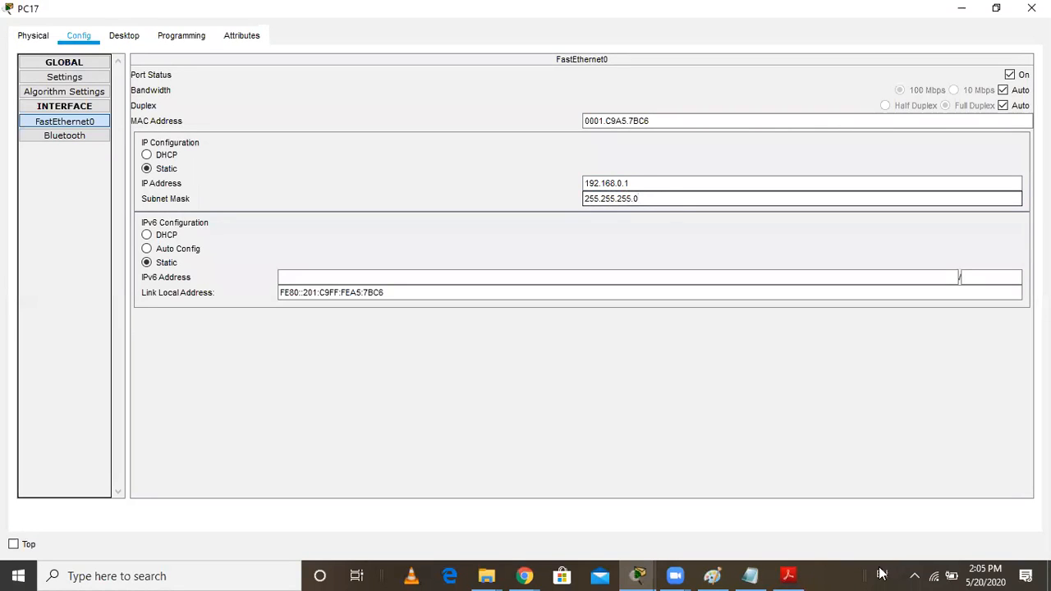
click(1028, 8)
Open the FastEthernet0 interface configuration of PC18 and move its device window clear of the two PCs
mouse_move(237, 276)
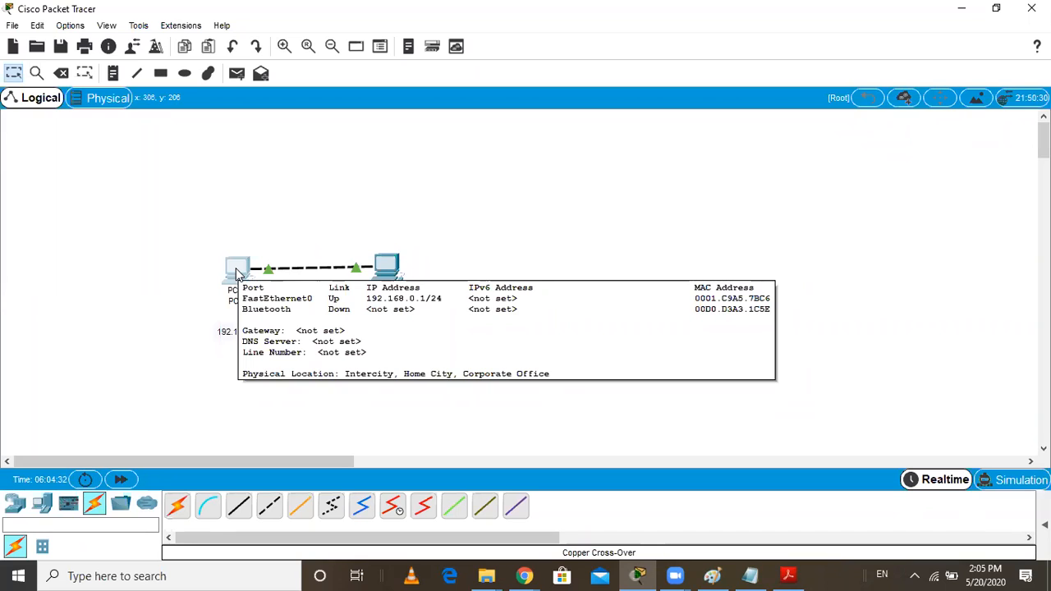
mouse_move(384, 269)
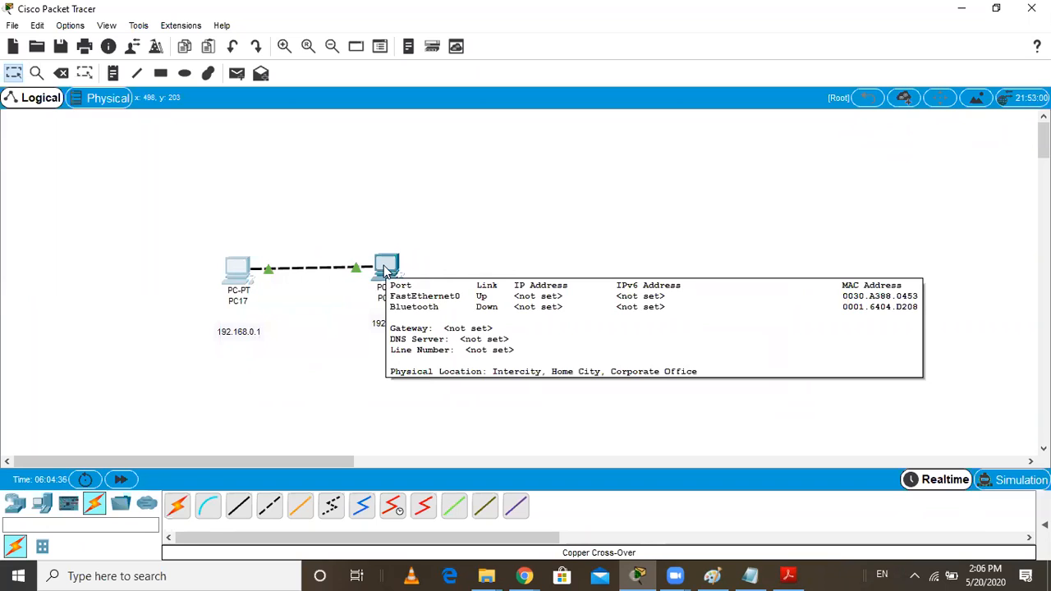
click(384, 270)
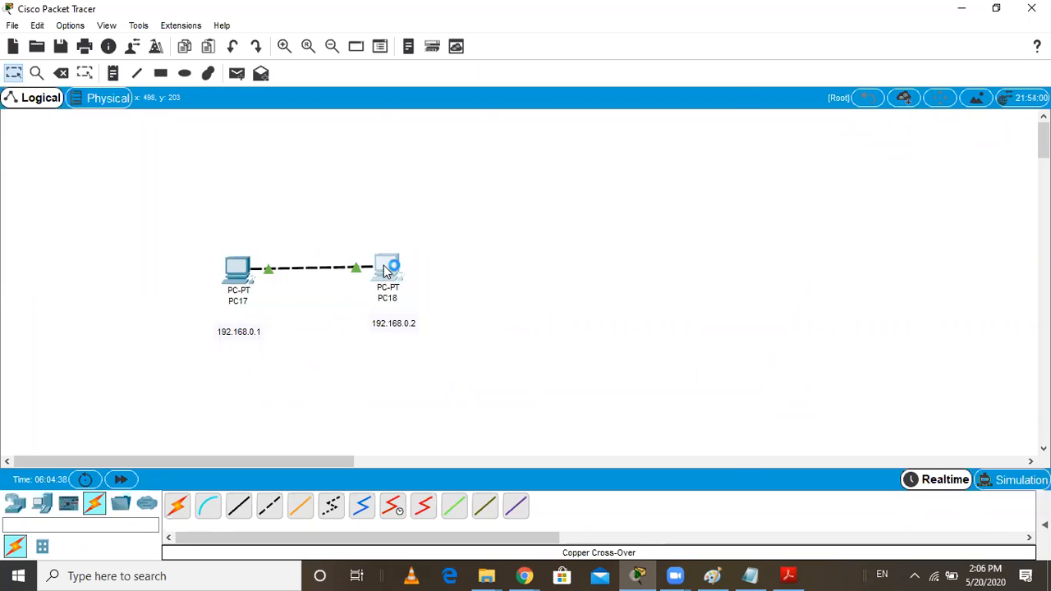
click(390, 100)
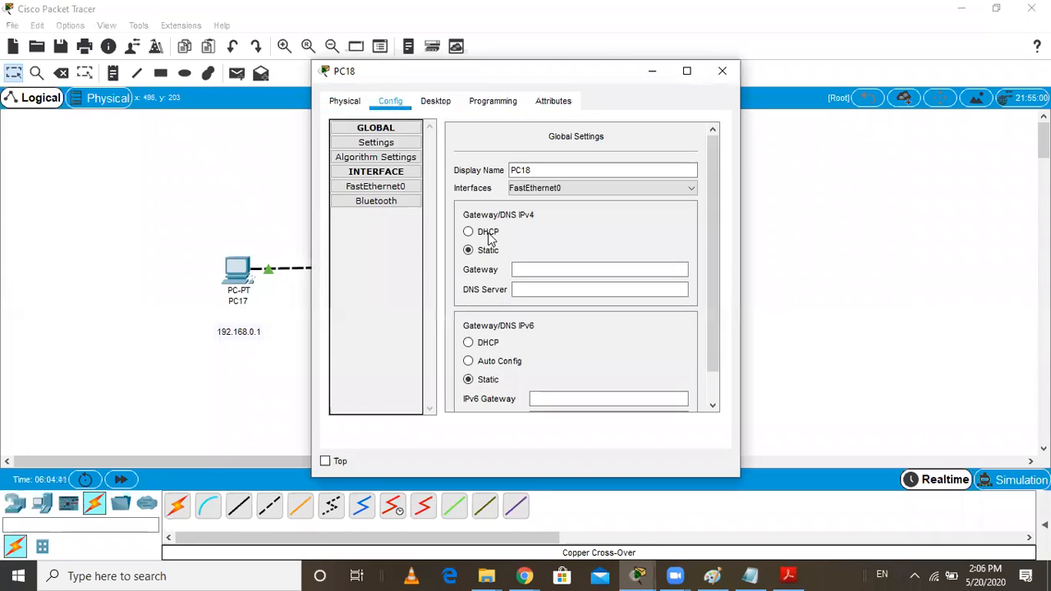
click(385, 190)
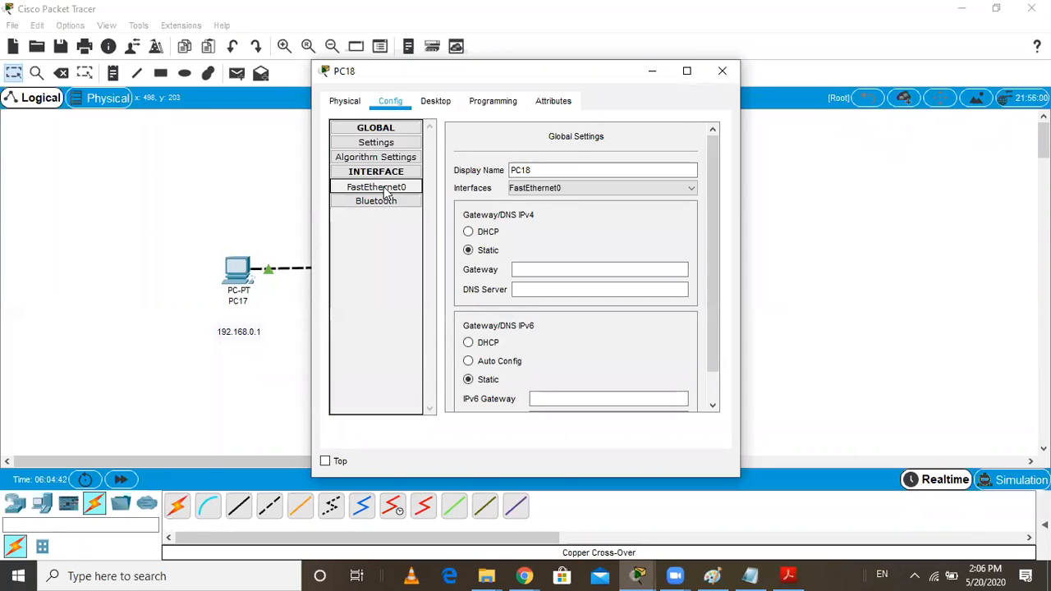
click(615, 247)
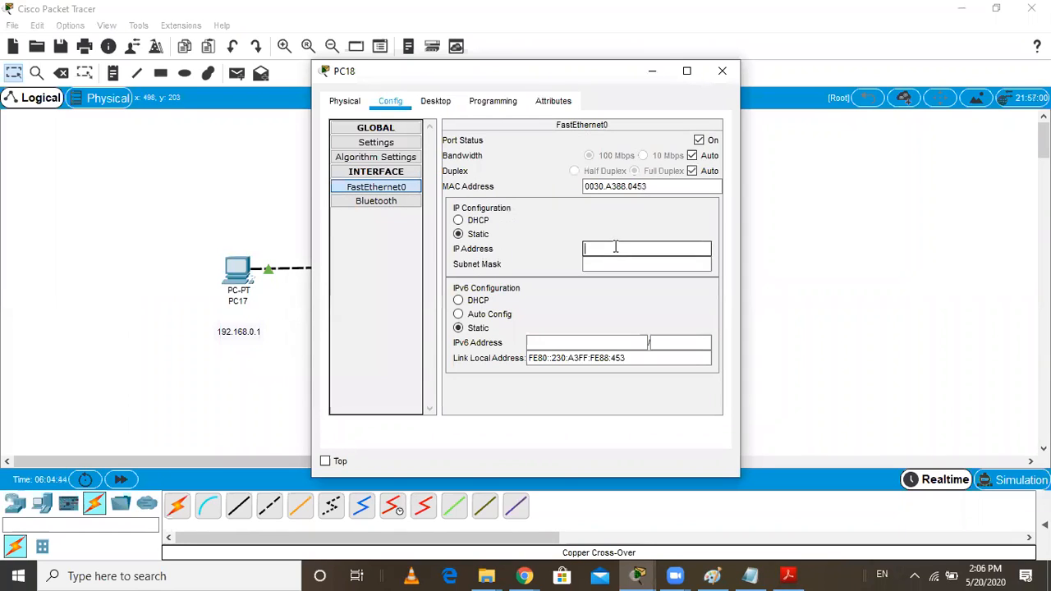
drag(578, 83, 632, 79)
drag(710, 81, 820, 75)
Give PC18's FastEthernet0 the static IP address 192.168.0.2 with subnet mask 255.255.255.0, and close the device window
click(751, 241)
text(192.168)
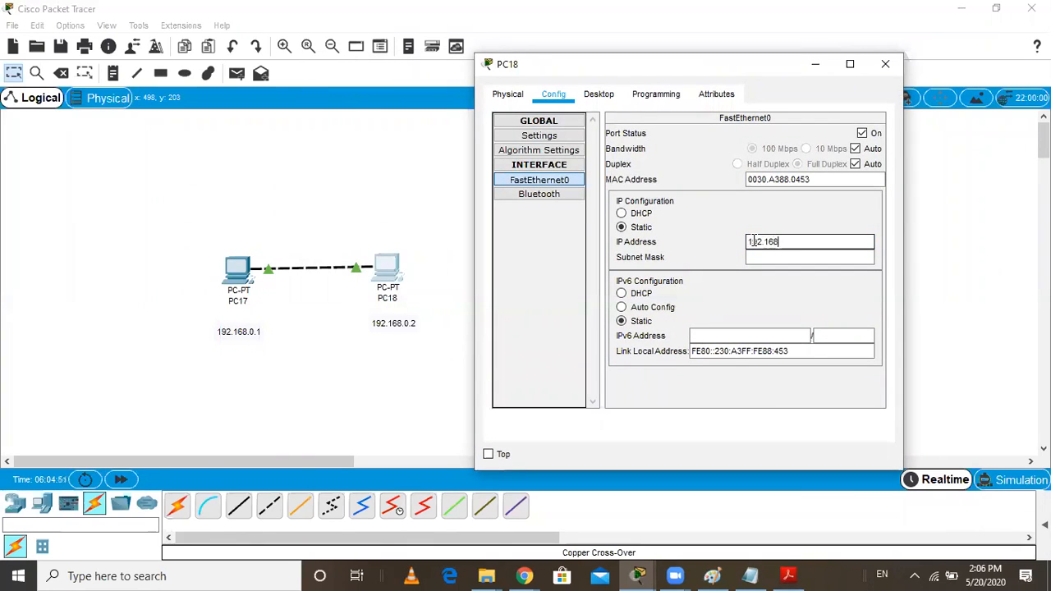
text(.0.2)
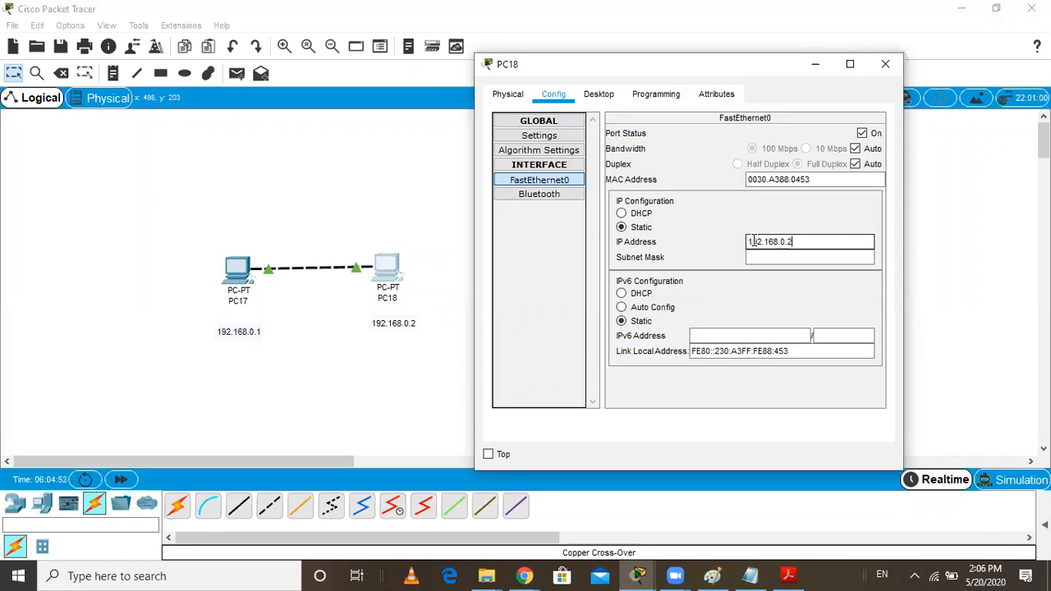
click(785, 257)
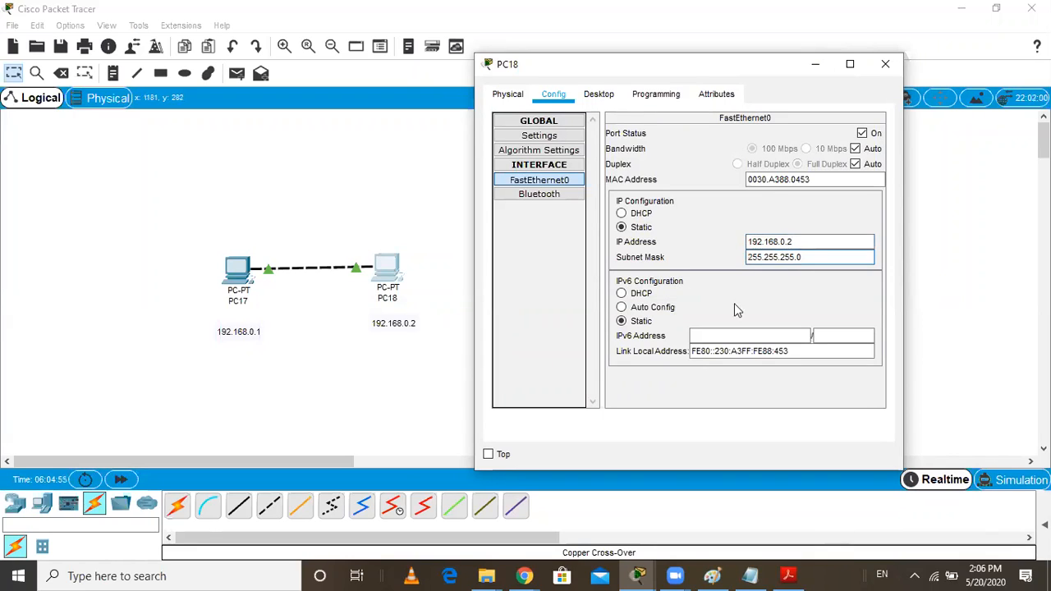
click(886, 65)
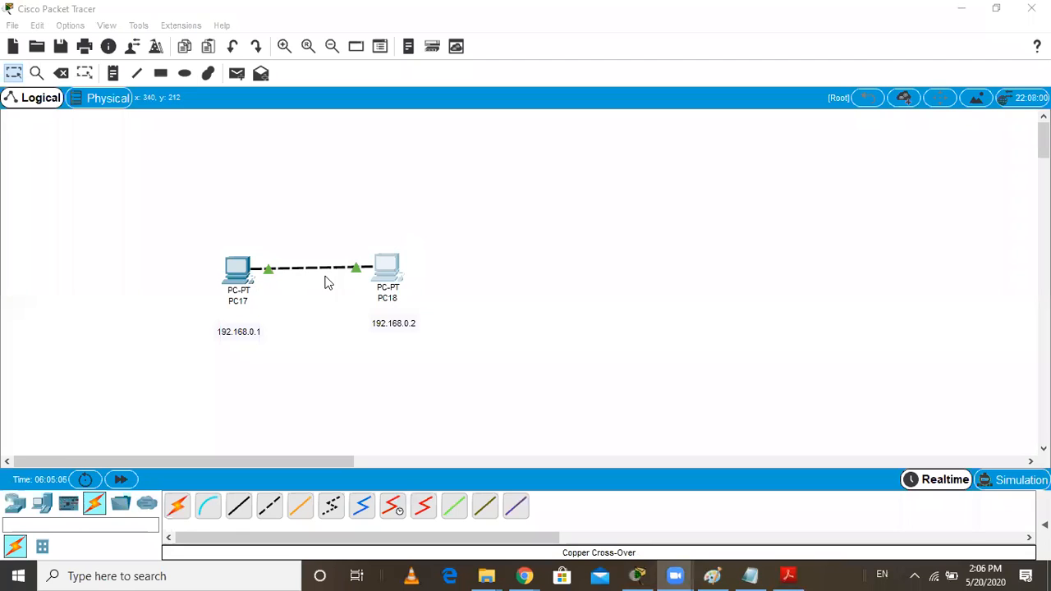
Open the Command Prompt of PC17 and maximize the device window
click(235, 275)
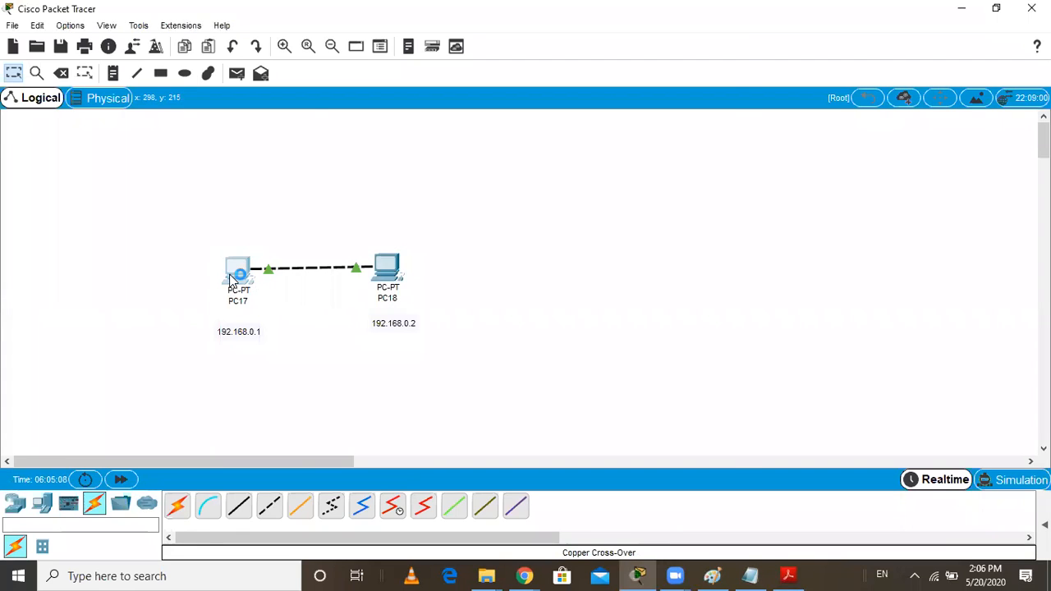
click(436, 101)
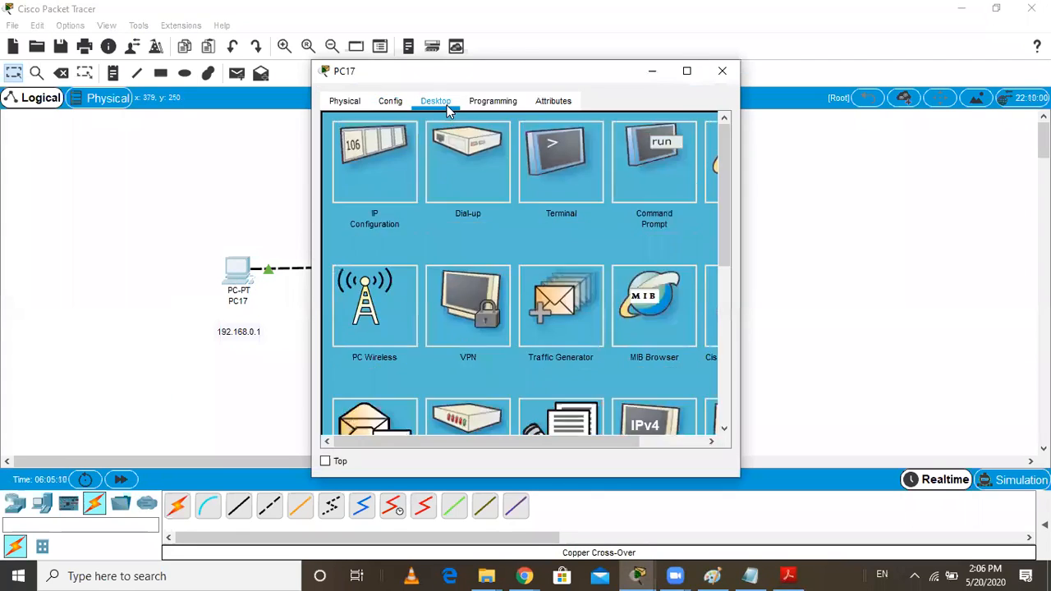
click(638, 143)
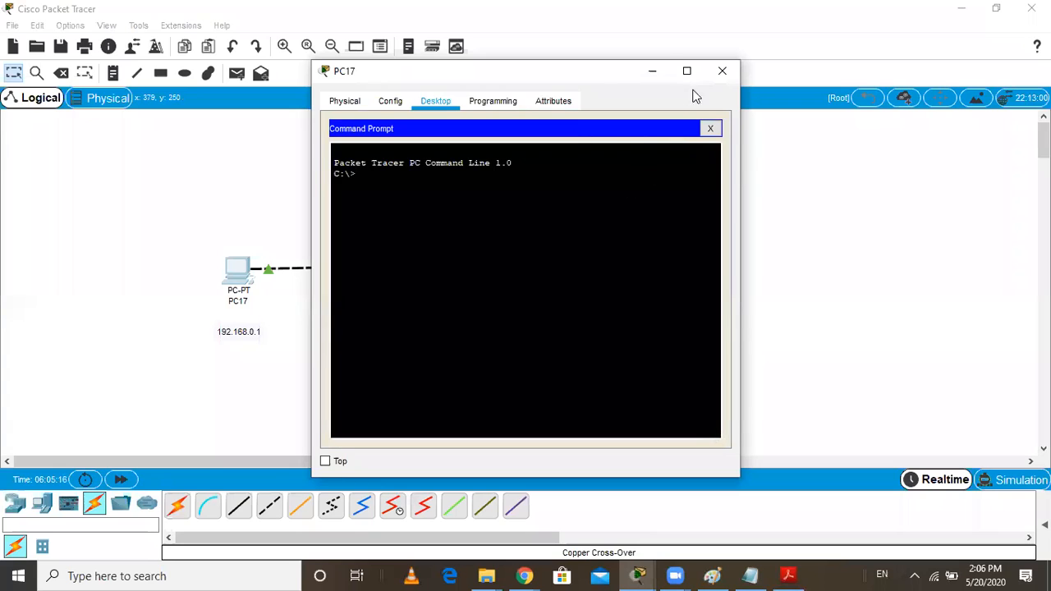
drag(594, 72, 565, 90)
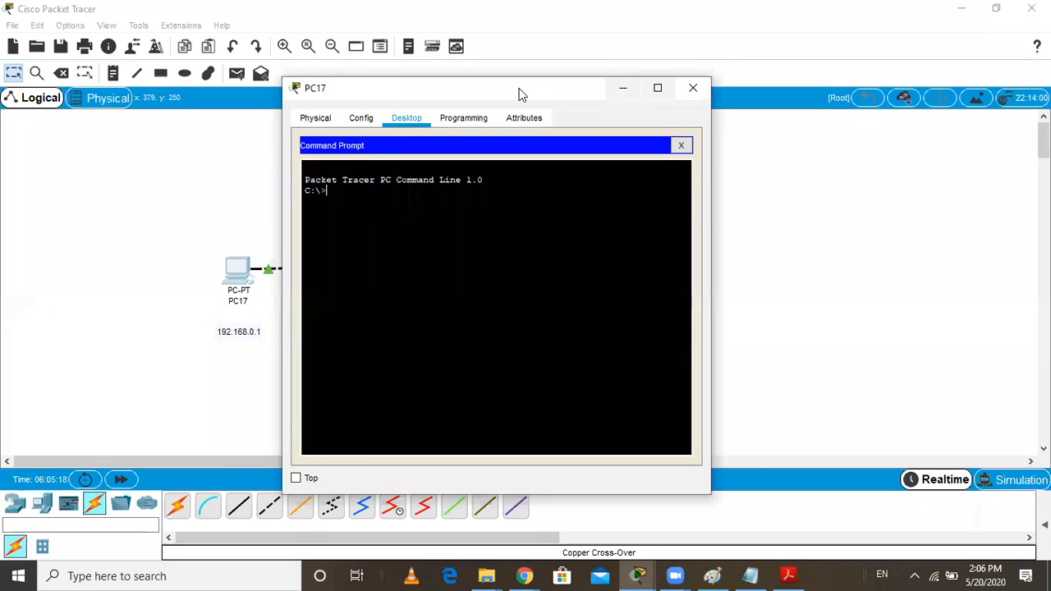
drag(519, 89, 562, 75)
click(699, 75)
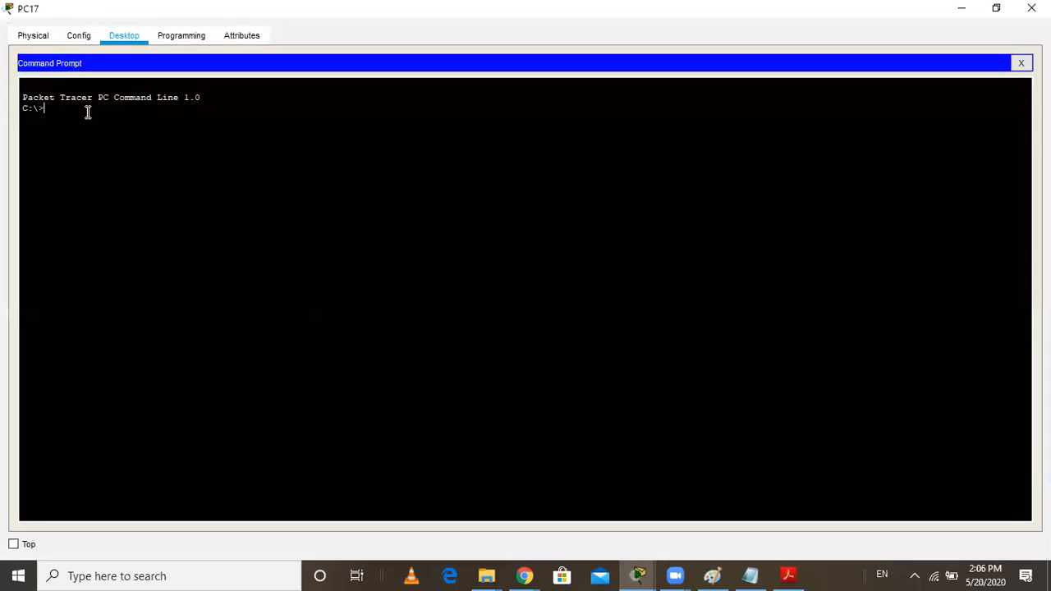
Ping 192.168.0.2 from PC17, then restore and minimize the device window
text(ping)
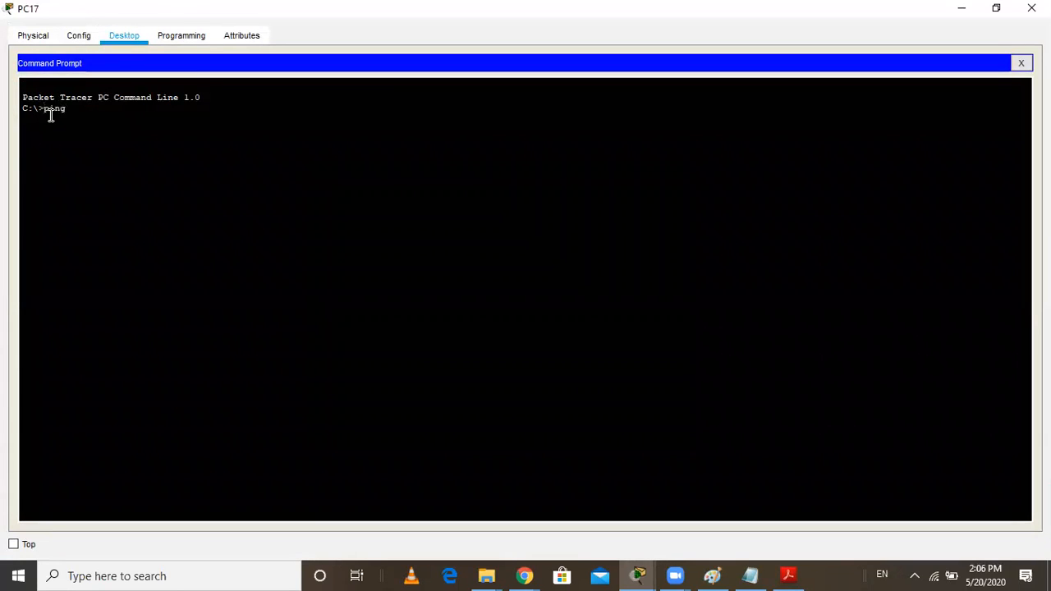
text( 192.168.0.2)
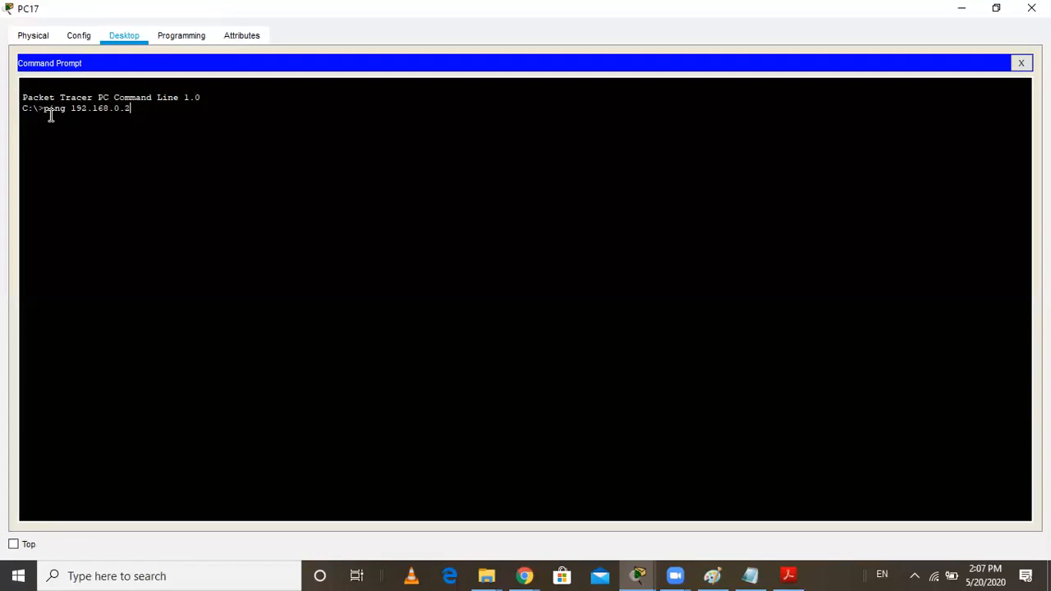
key(Return)
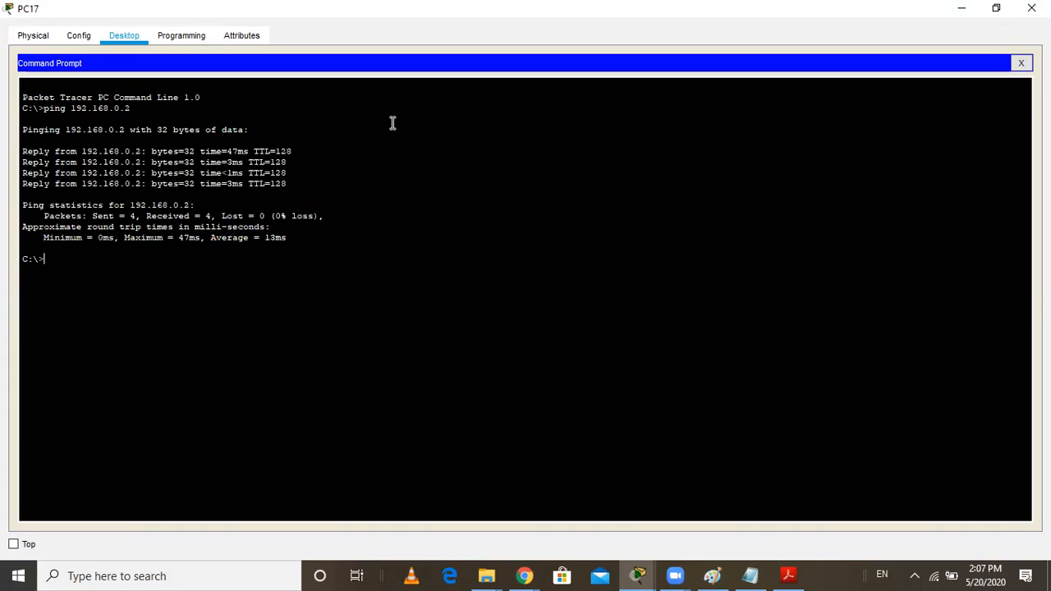
click(994, 8)
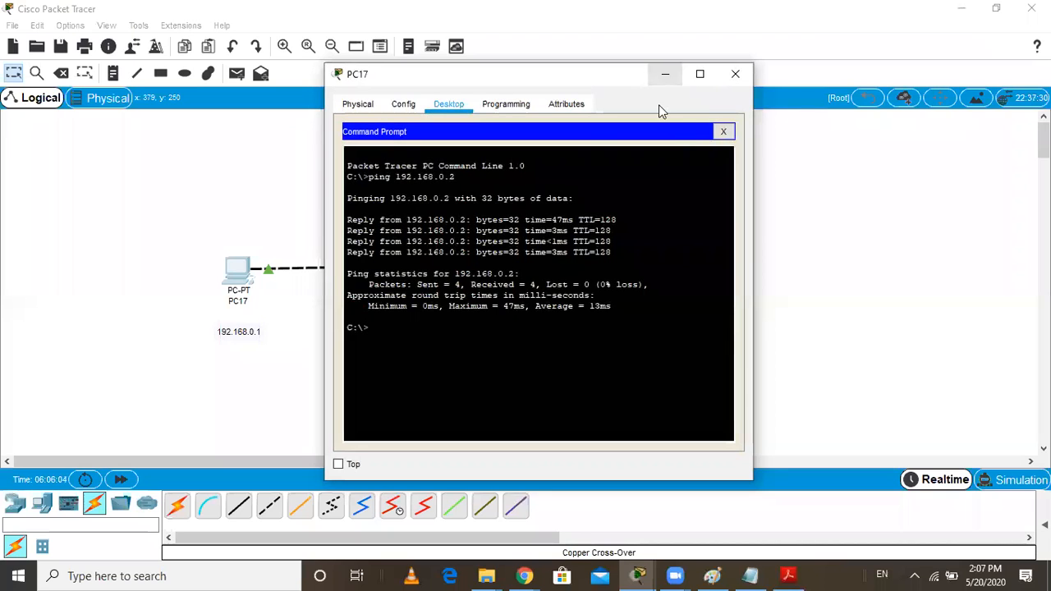
click(665, 74)
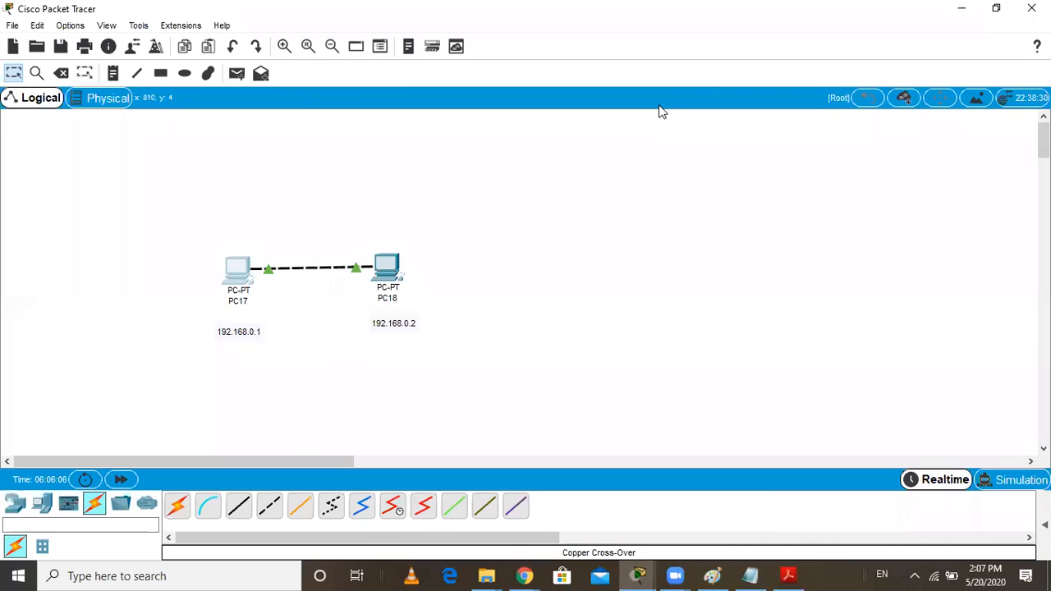
Select both connected PCs with their address notes and move them to the upper-left corner of the workspace
click(12, 74)
drag(176, 216, 514, 403)
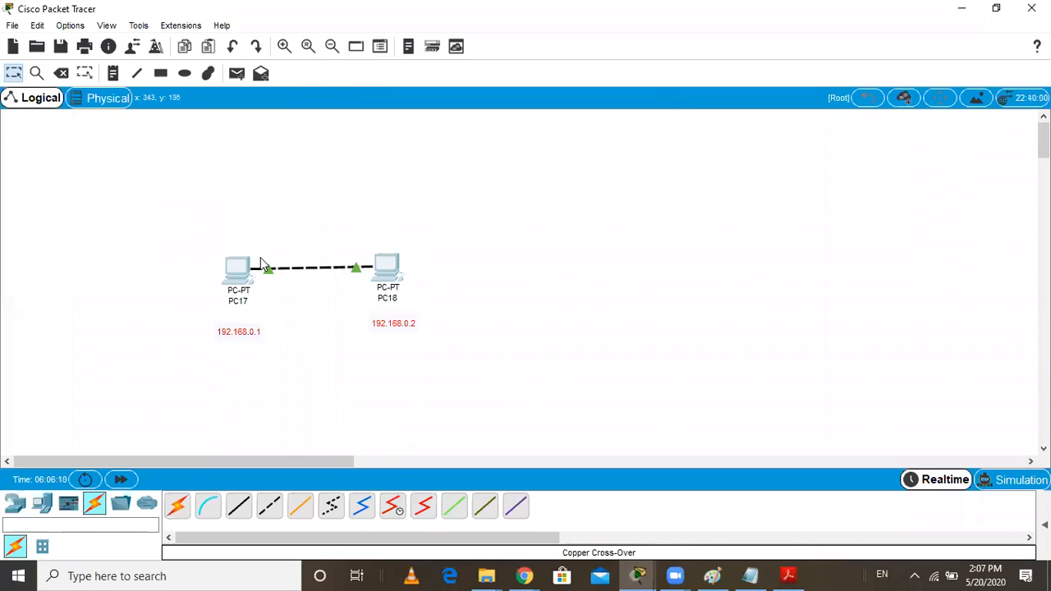
drag(235, 262, 35, 165)
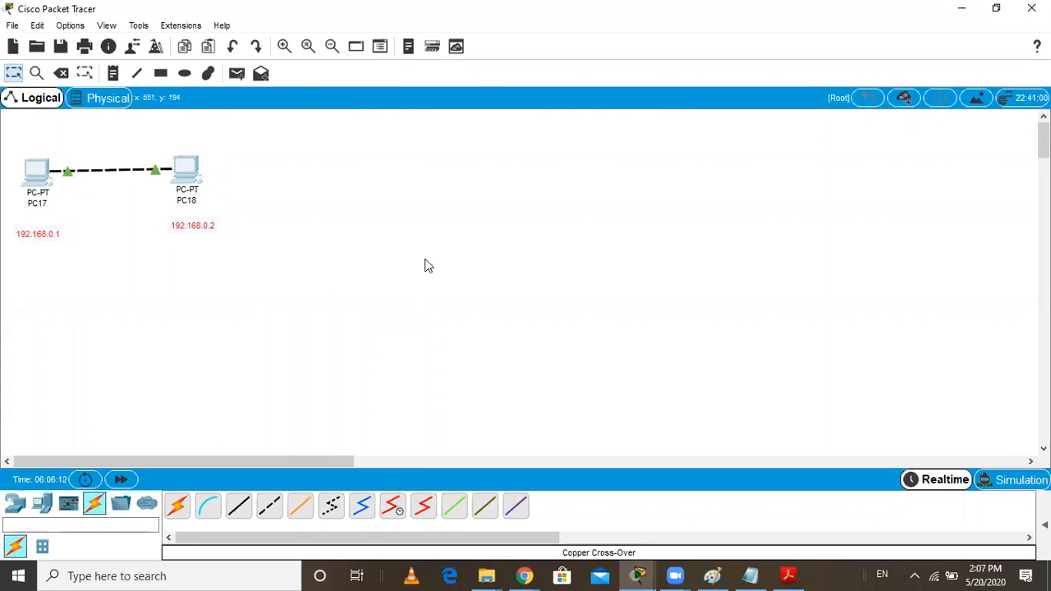
Place a 2960-24TT switch in the middle of the workspace and four PCs around it, one at each corner
click(17, 506)
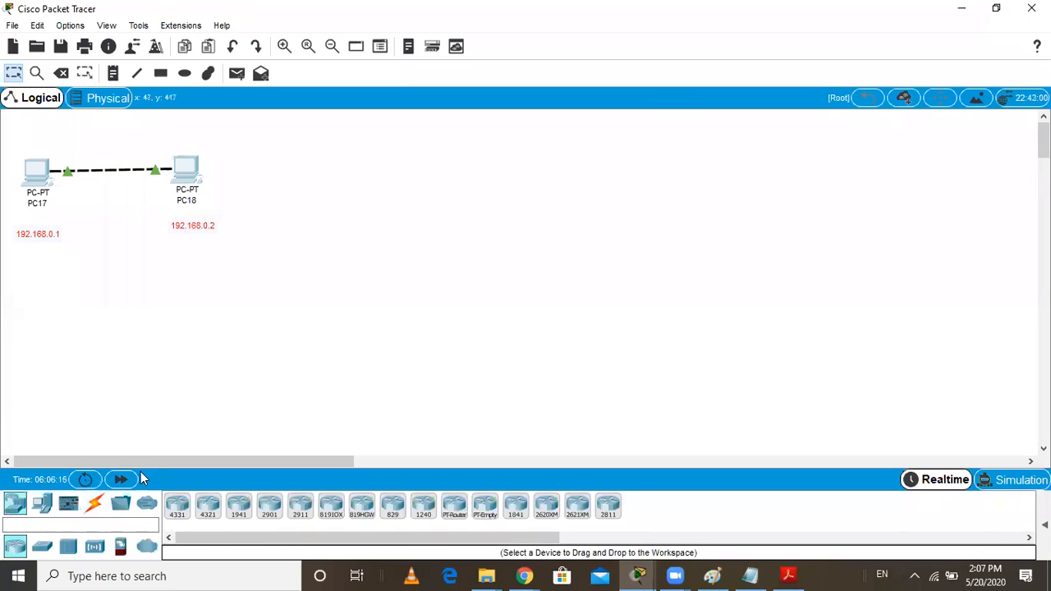
drag(47, 538, 484, 283)
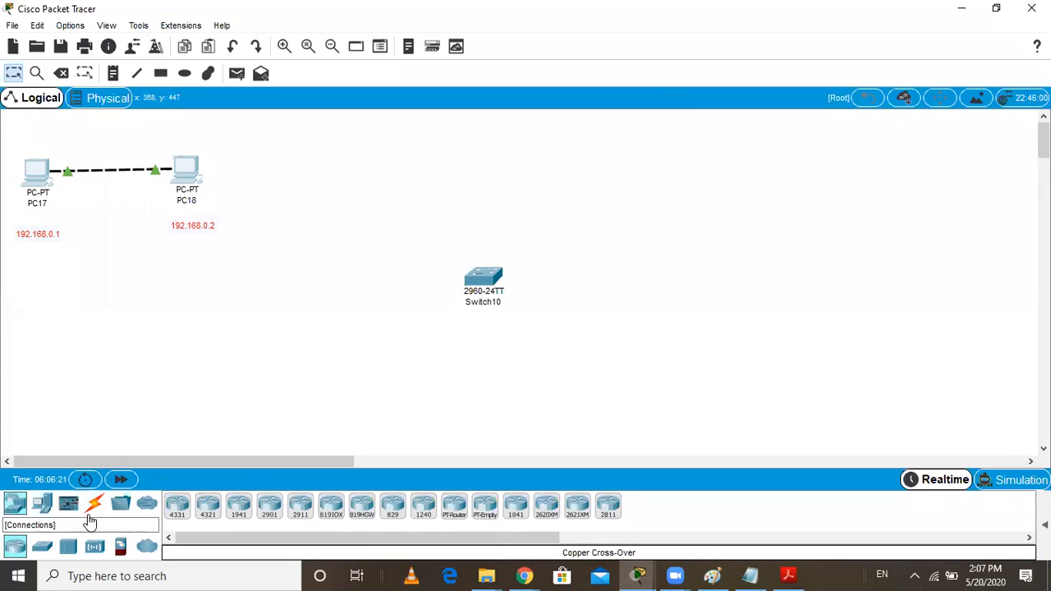
click(46, 507)
drag(172, 511, 374, 197)
click(374, 197)
click(177, 509)
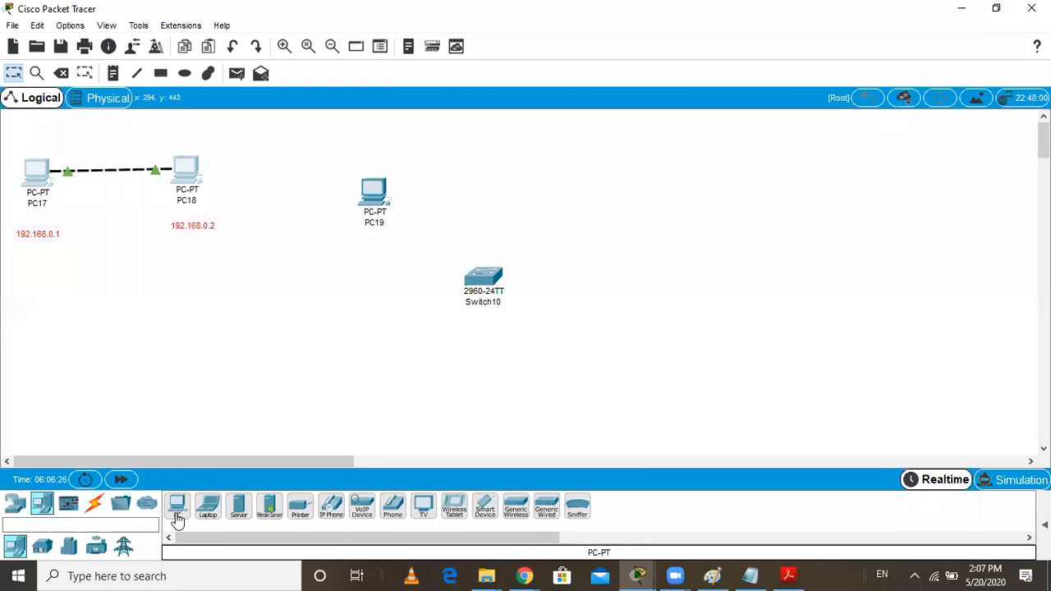
click(374, 353)
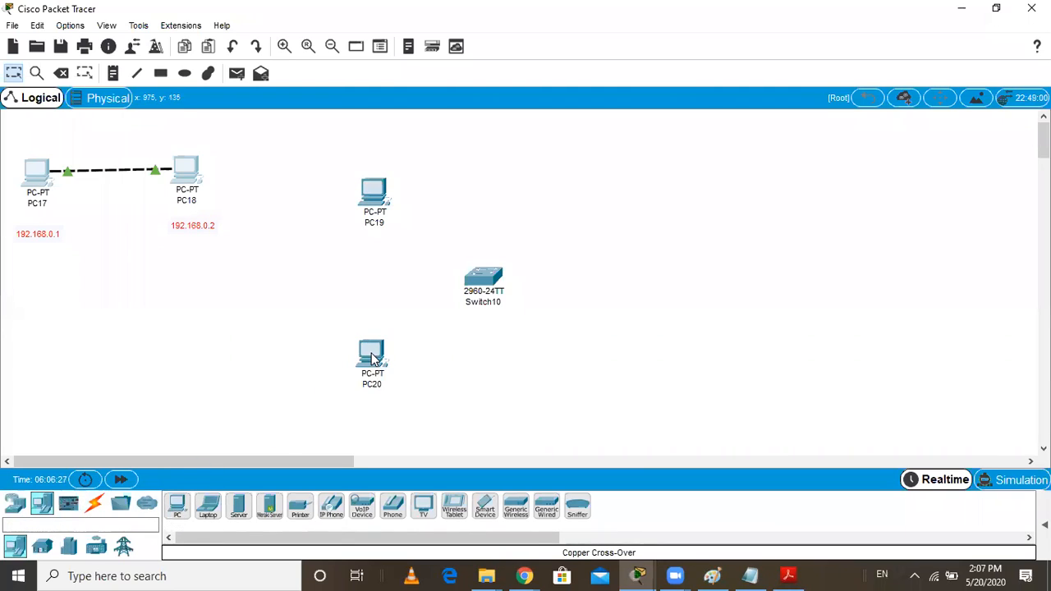
click(177, 510)
click(596, 364)
click(177, 510)
click(591, 199)
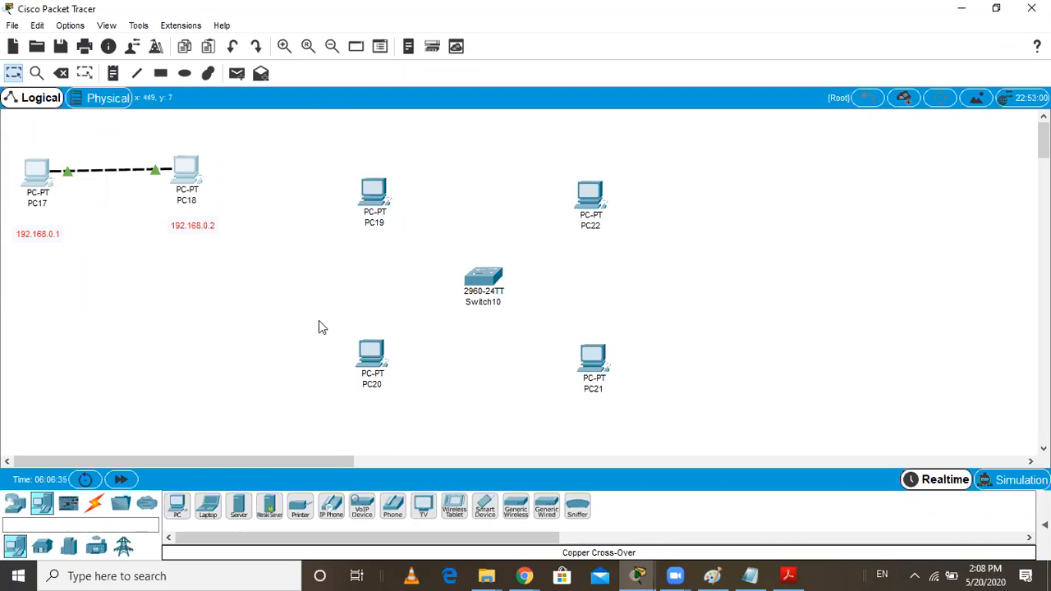
Connect the two upper PCs, PC19 and PC22, to Switch10 using the automatically chosen connection type
click(94, 503)
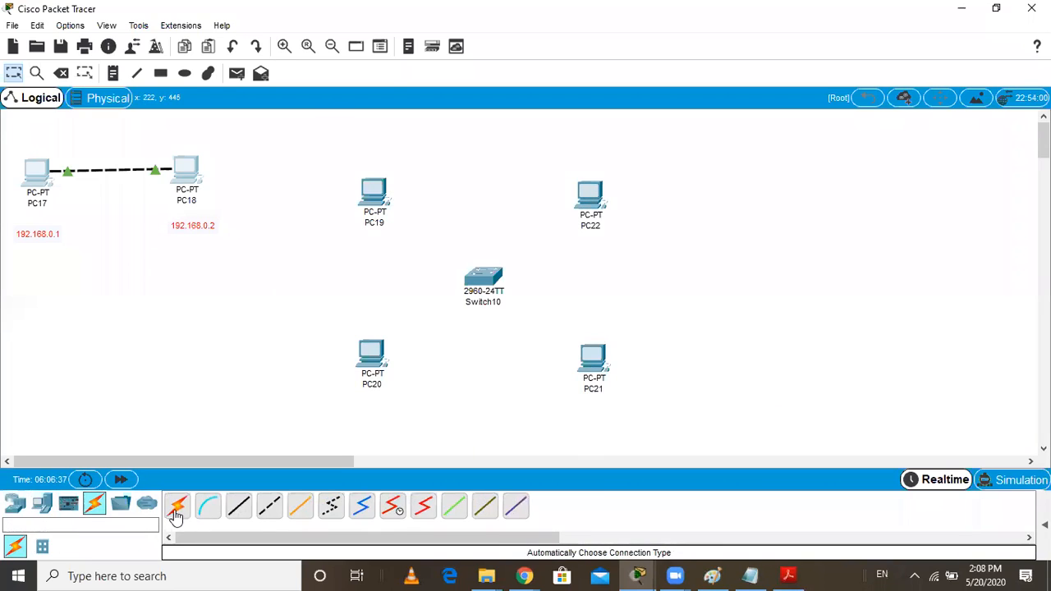
click(175, 509)
click(373, 201)
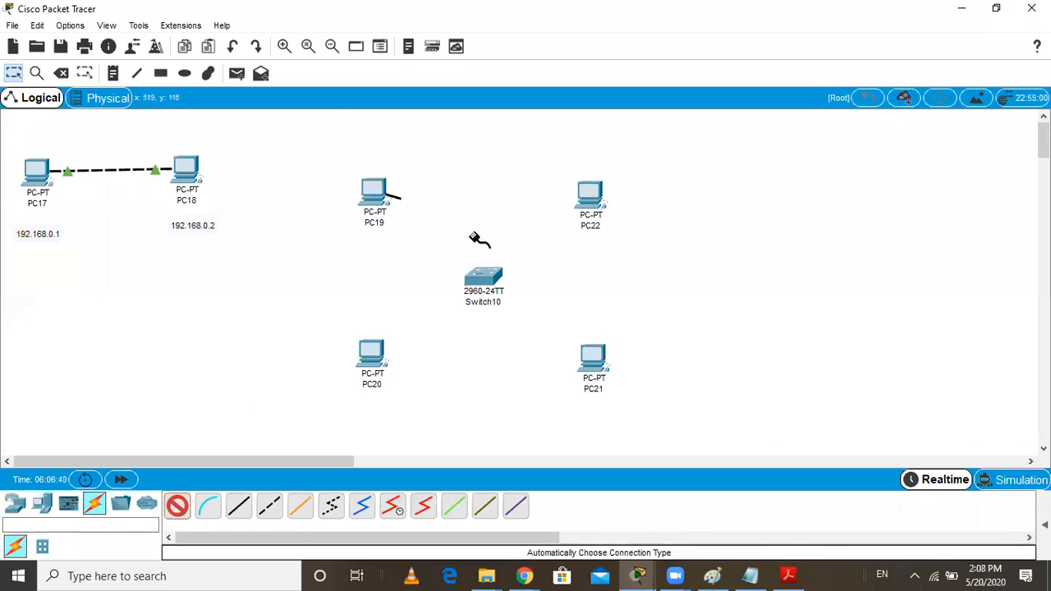
click(483, 277)
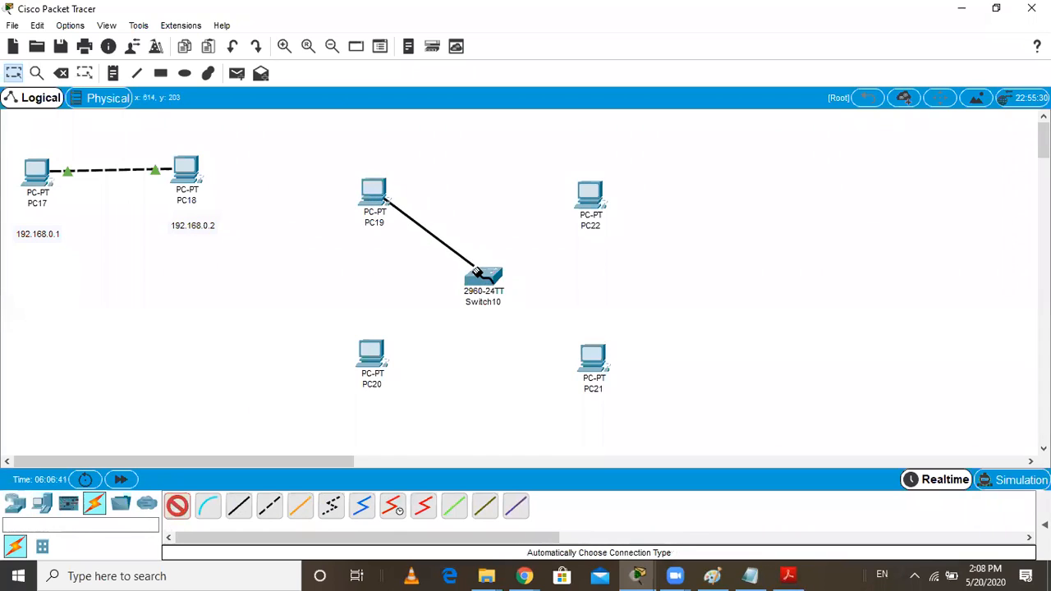
click(179, 509)
click(589, 197)
click(486, 279)
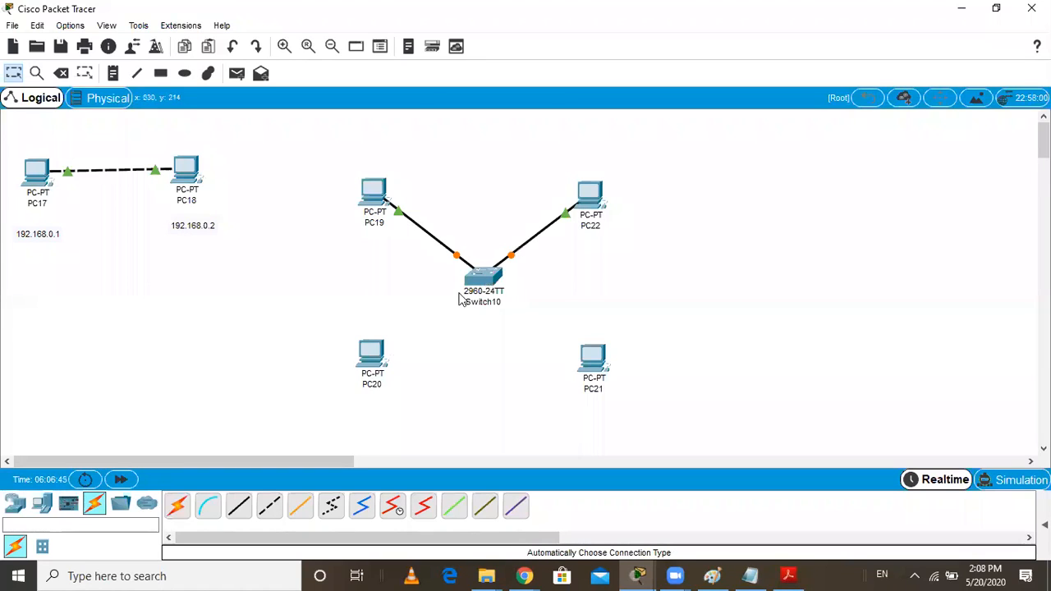
Connect the two lower PCs, PC20 and PC21, to Switch10 using the automatically chosen connection type
click(179, 509)
click(376, 355)
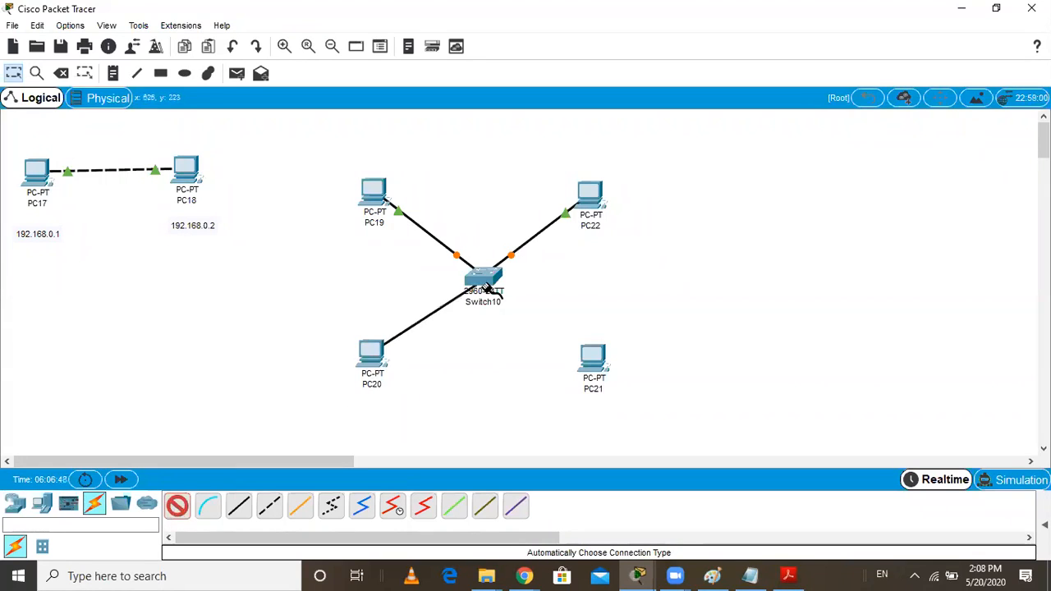
click(484, 284)
click(178, 507)
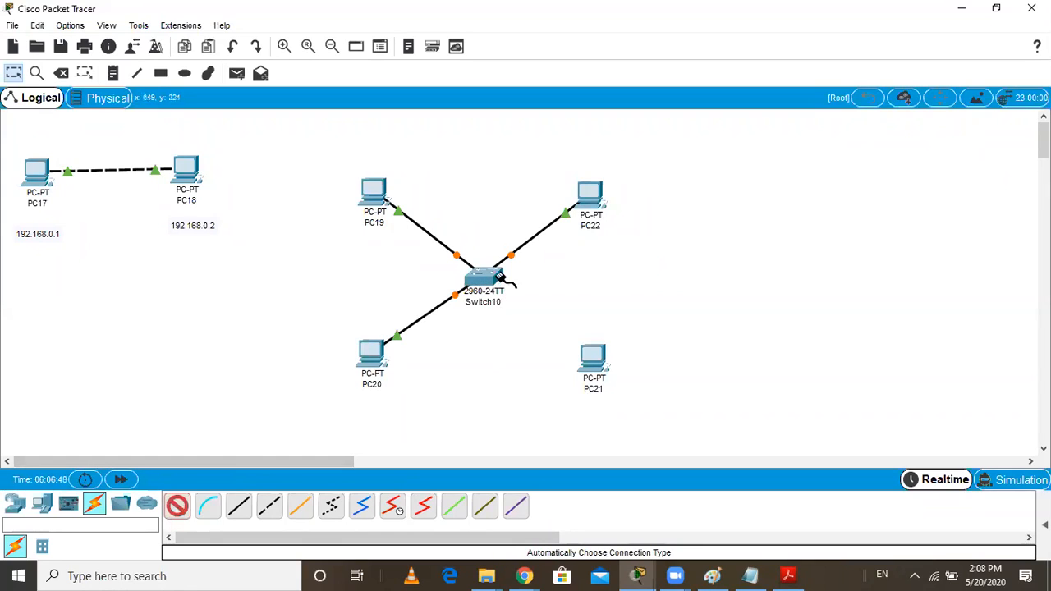
click(592, 358)
click(484, 281)
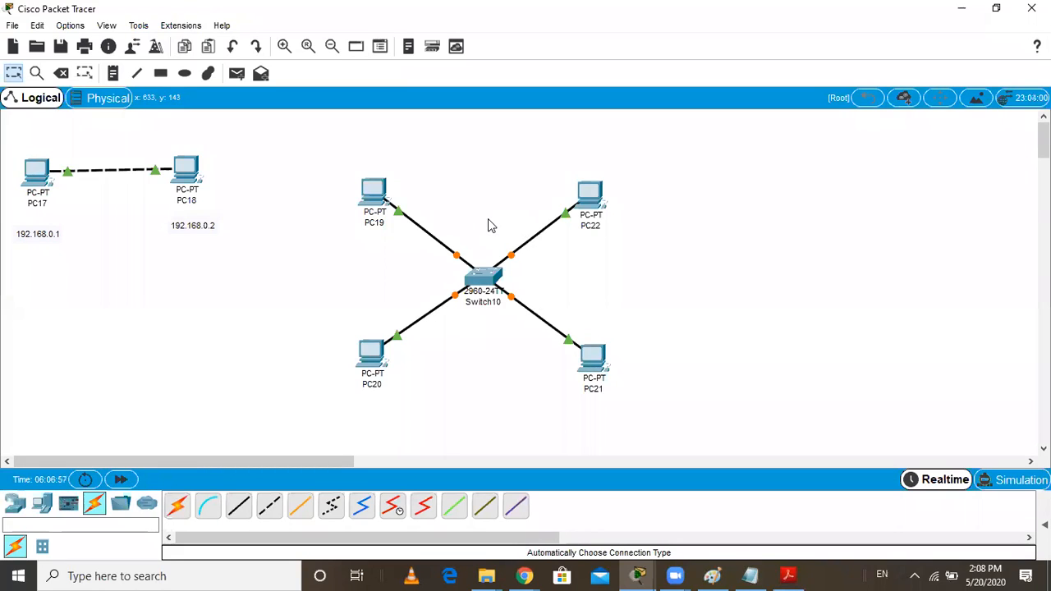
Add a note reading 192.168.0.1 above PC19 and a note reading 192.168.0.2 above PC22
click(112, 73)
click(344, 156)
text(192.168.0.1)
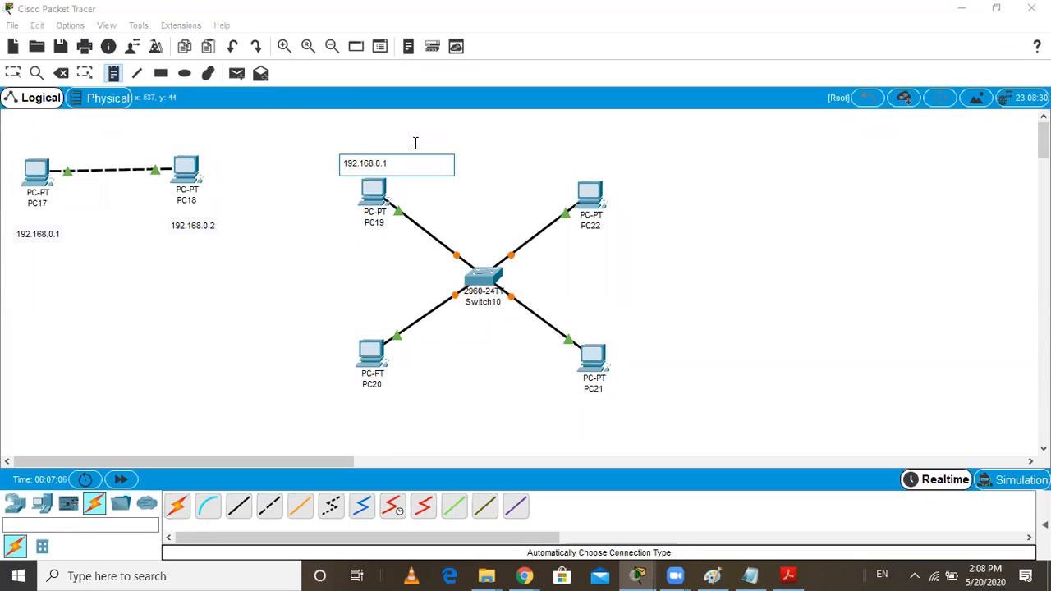
click(585, 157)
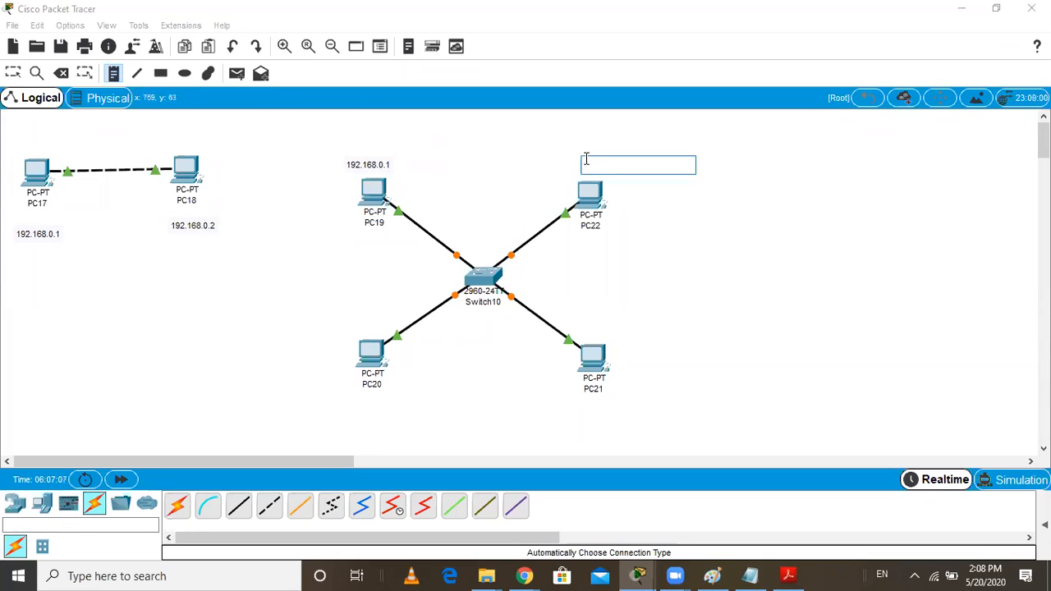
text(192.16)
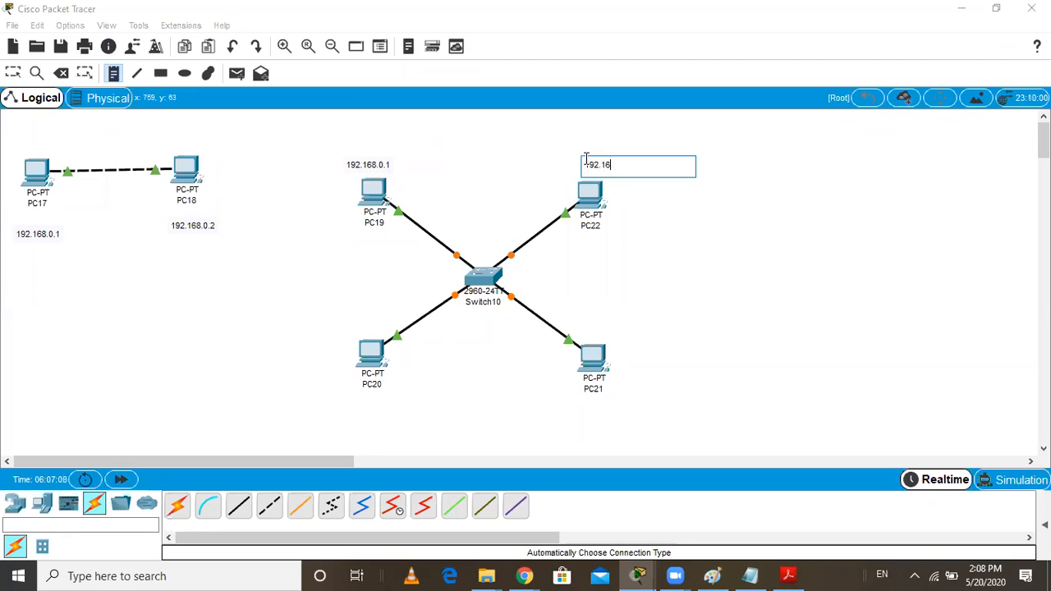
text(8.0.2)
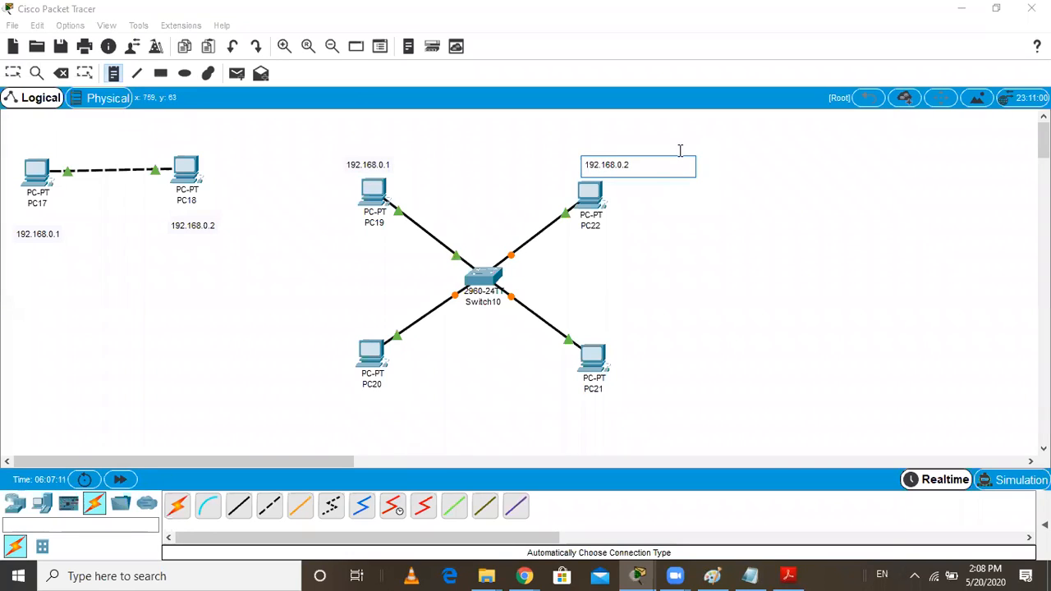
Add a note reading 192.168.0.3 below PC20 and a note reading 192.168.0.4 below PC21
click(354, 404)
text(192.168)
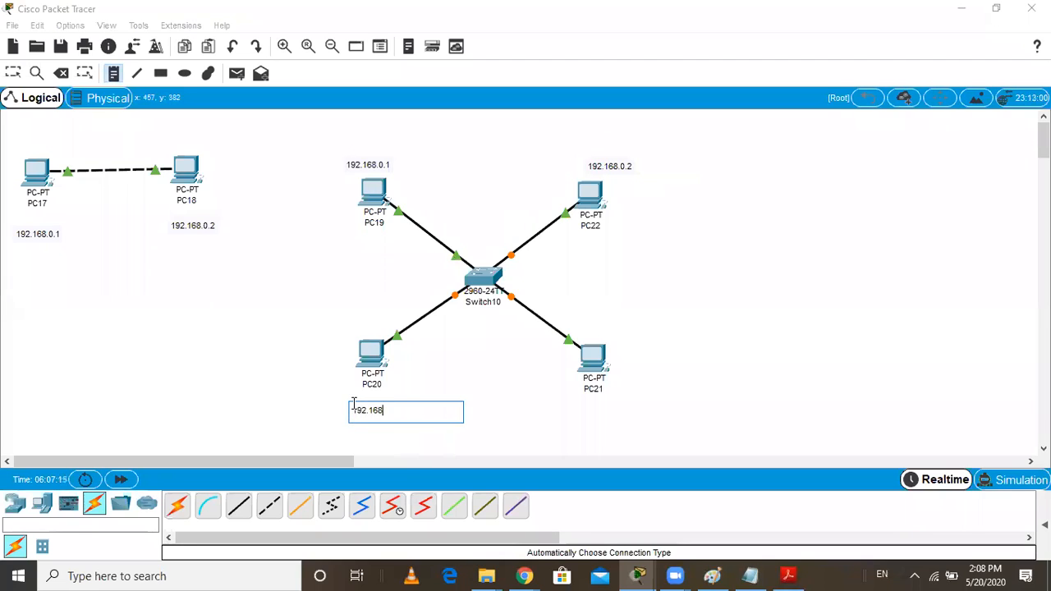
text(.0.3)
click(580, 407)
text(19)
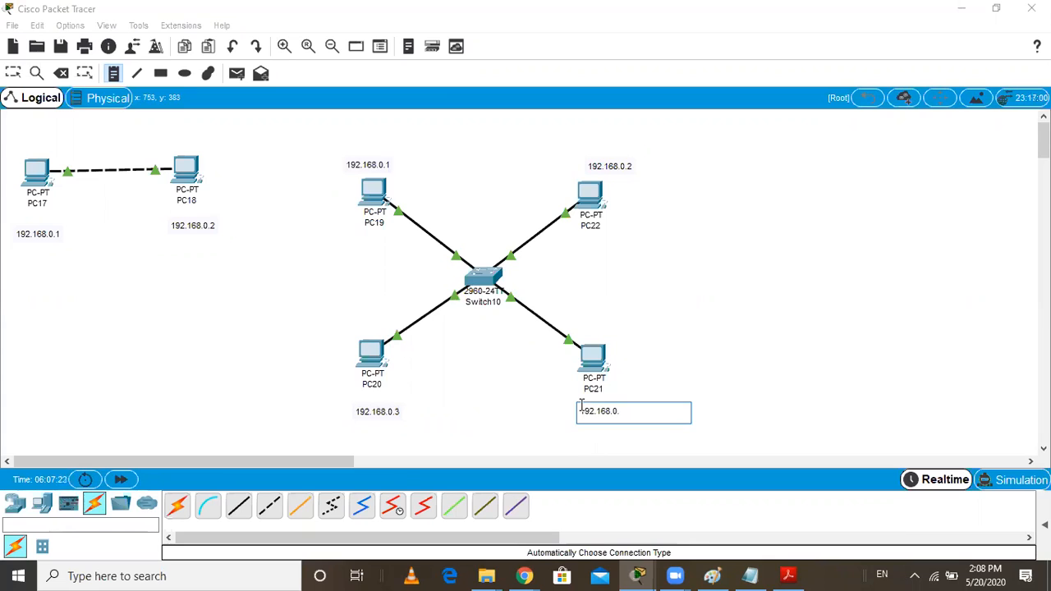
click(664, 357)
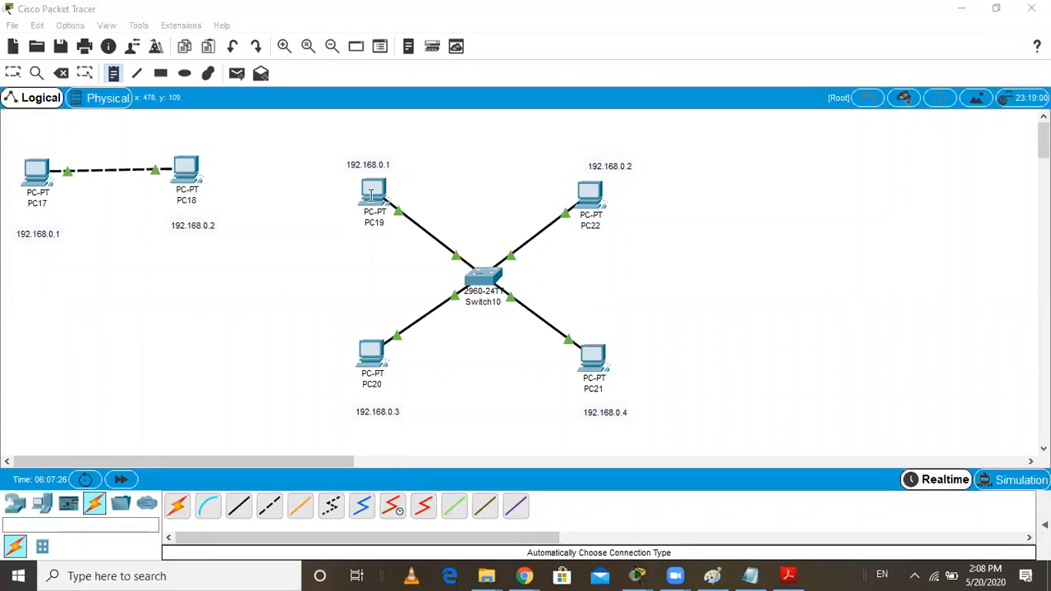
click(15, 76)
Configure PC19's FastEthernet0 interface with static IP address 192.168.0.1 and subnet mask 255.255.255.0
click(376, 194)
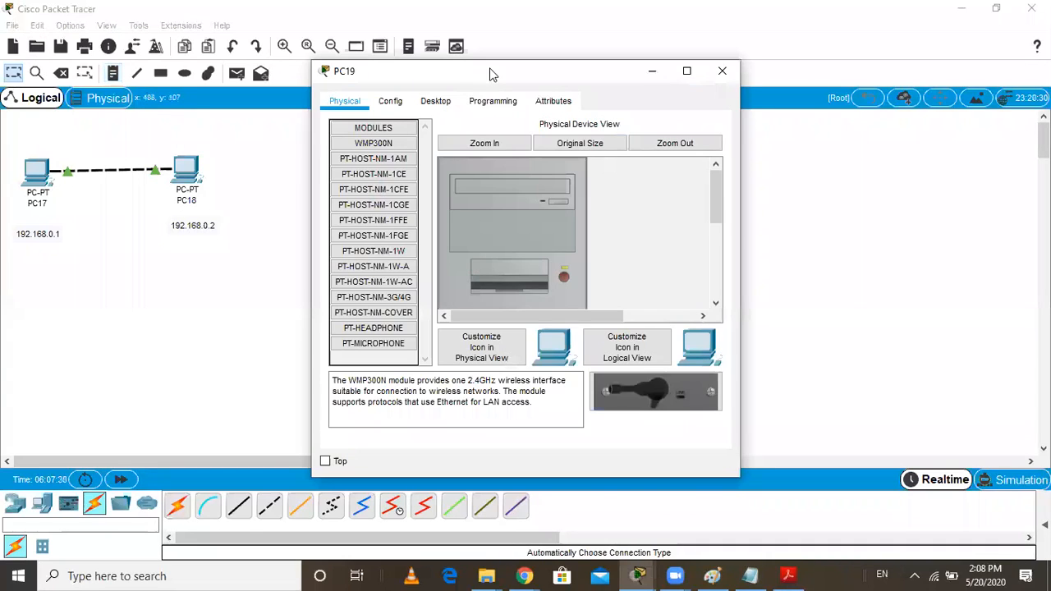
drag(490, 73, 763, 144)
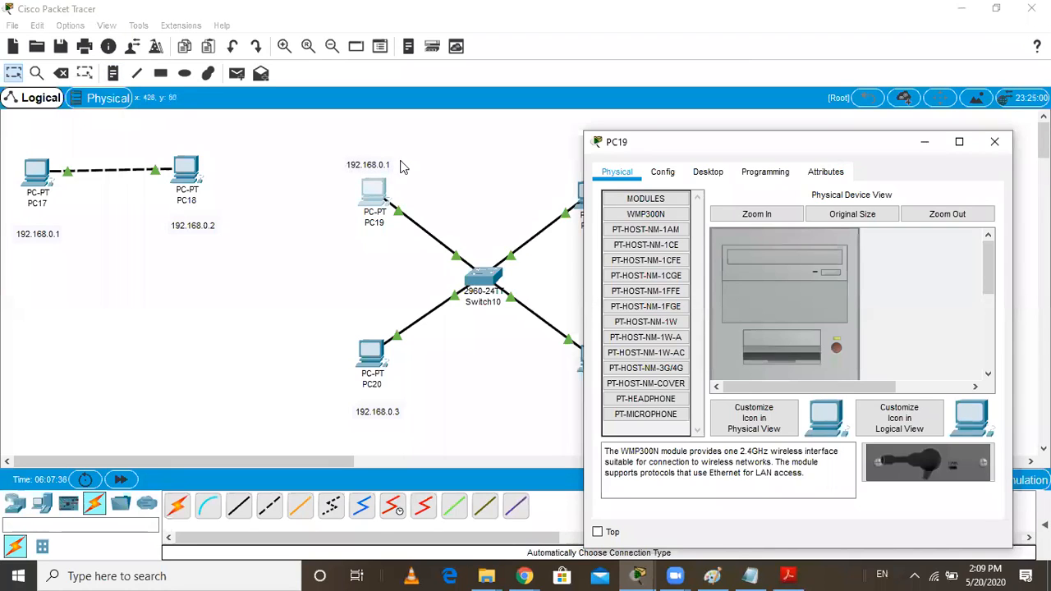
drag(654, 151, 591, 203)
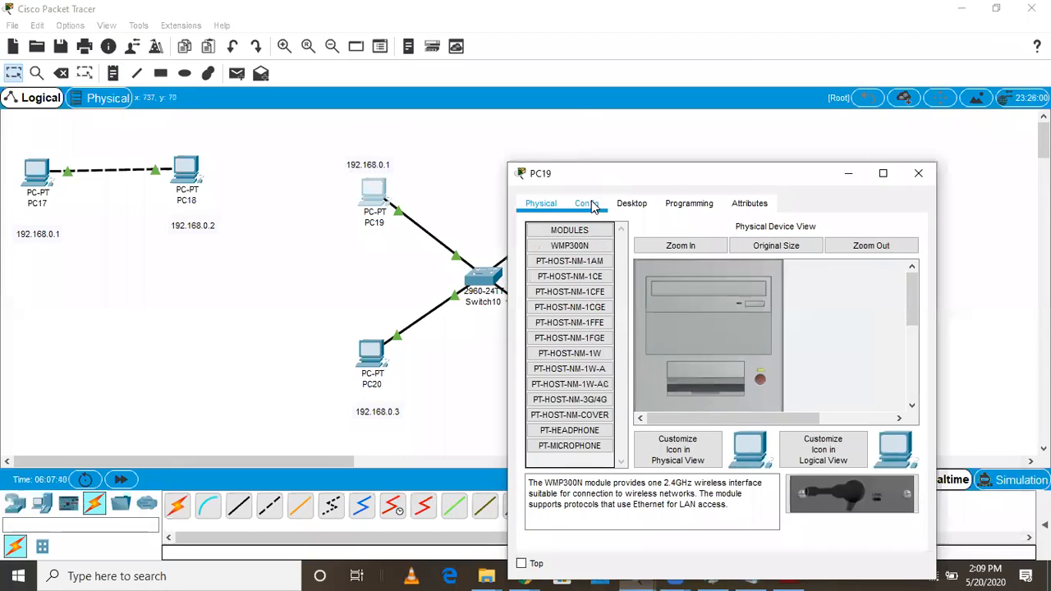
click(589, 204)
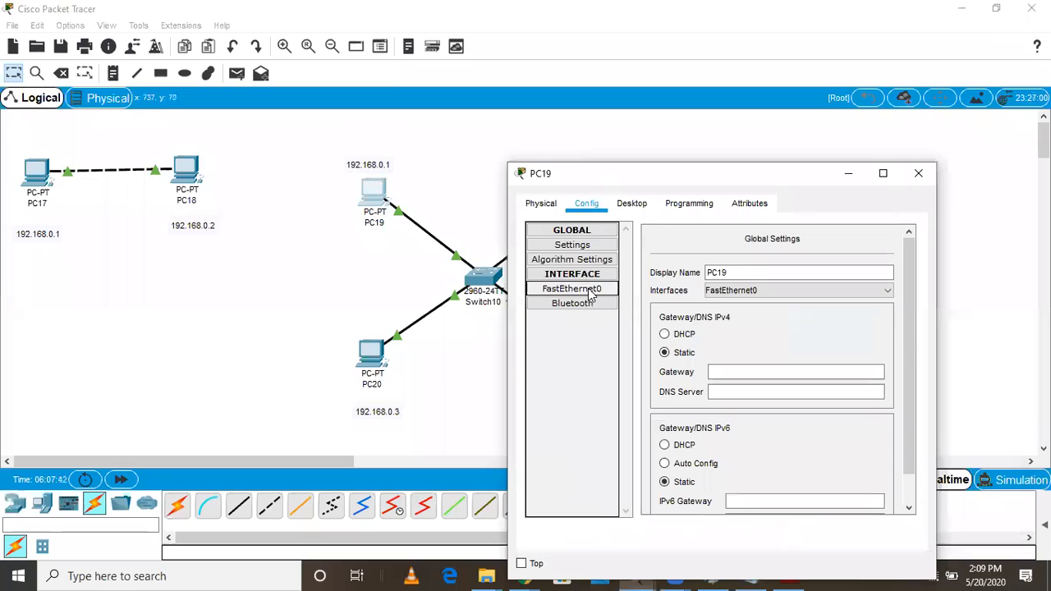
click(589, 291)
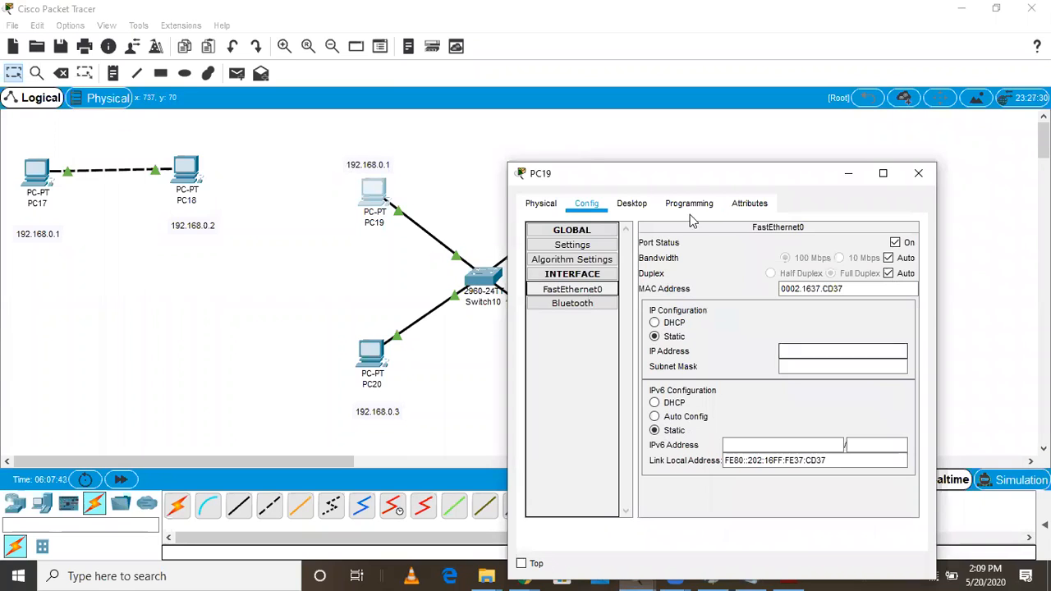
click(790, 352)
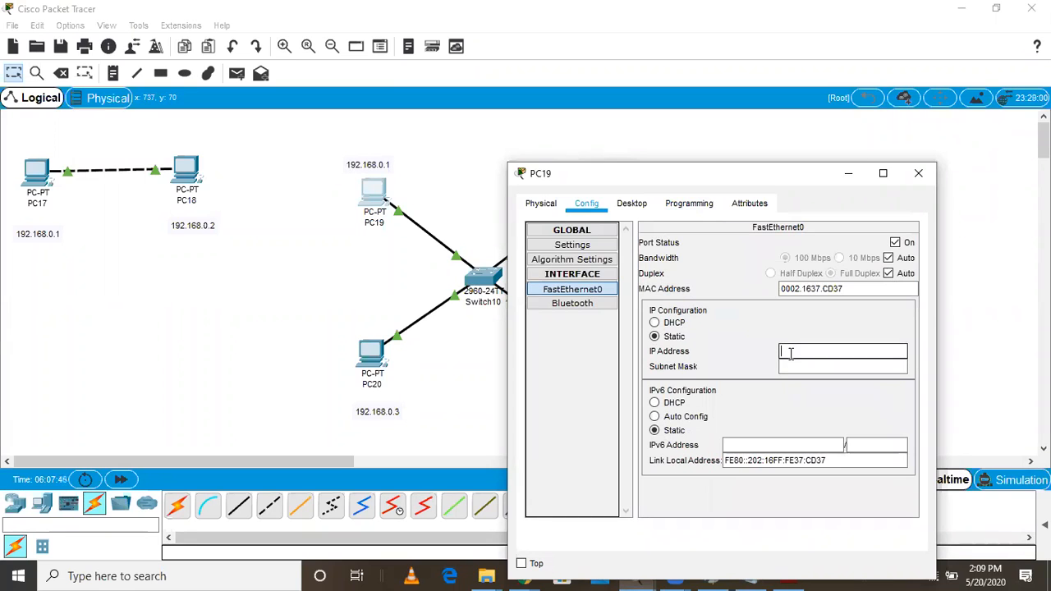
text(192.168.0.1)
key(Tab)
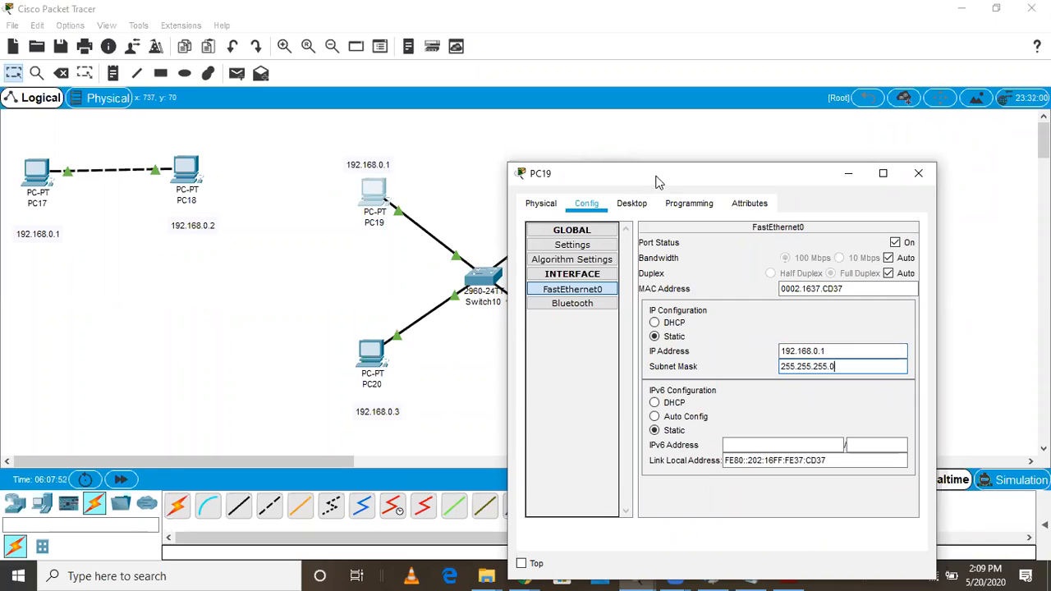
drag(695, 175, 435, 236)
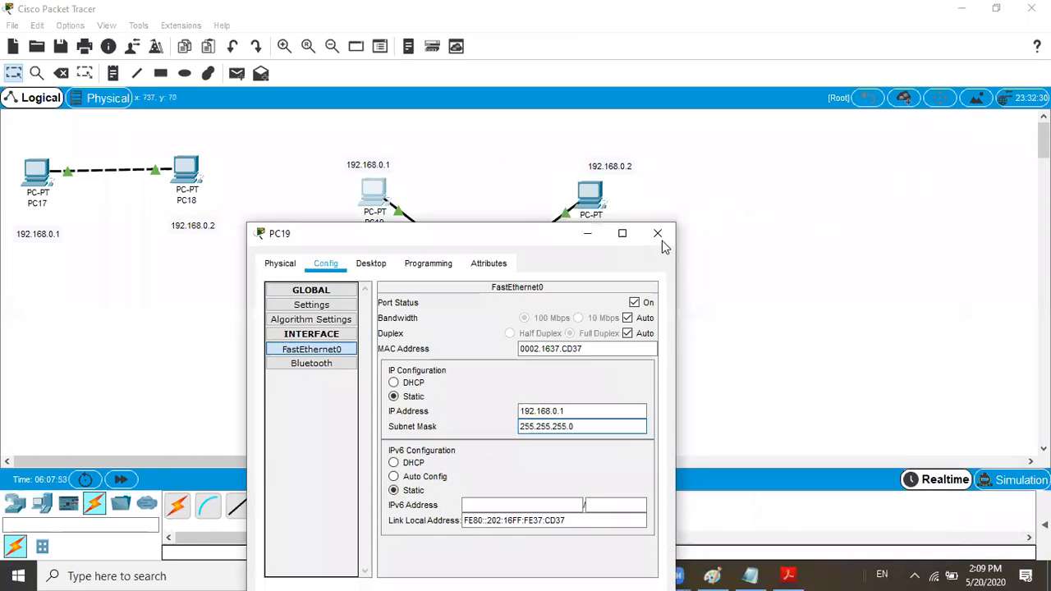
click(657, 233)
Configure PC22's FastEthernet0 interface with static IP address 192.168.0.2 and subnet mask 255.255.255.0
click(591, 196)
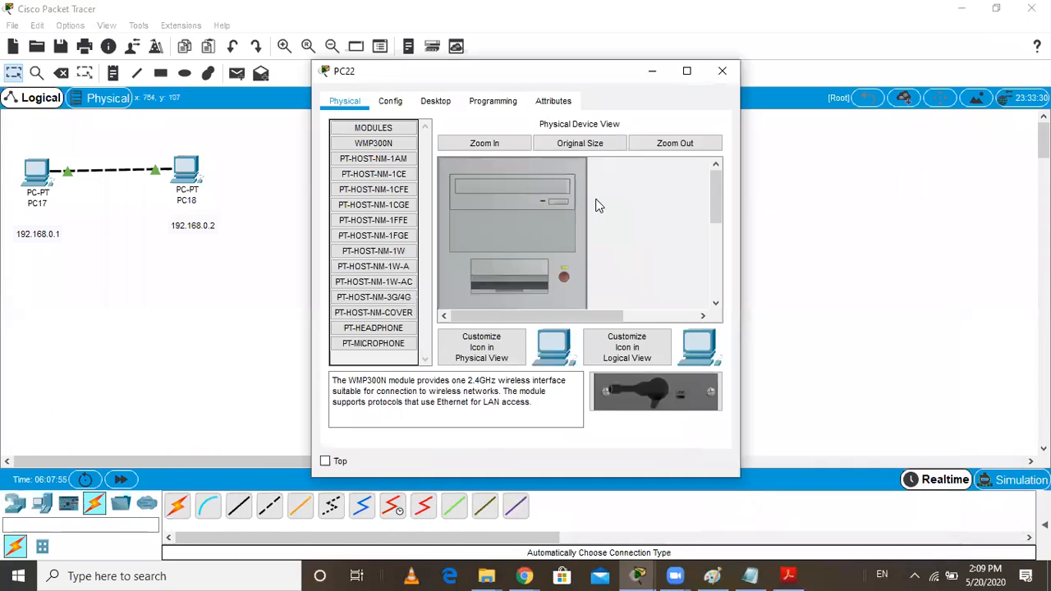
click(406, 104)
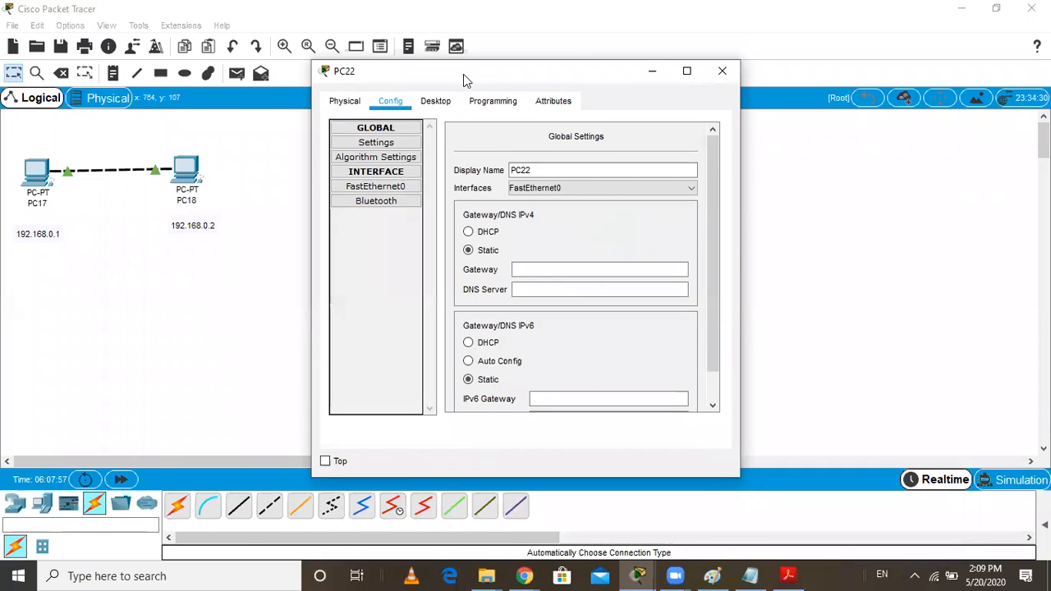
drag(464, 79, 165, 76)
click(82, 184)
click(321, 248)
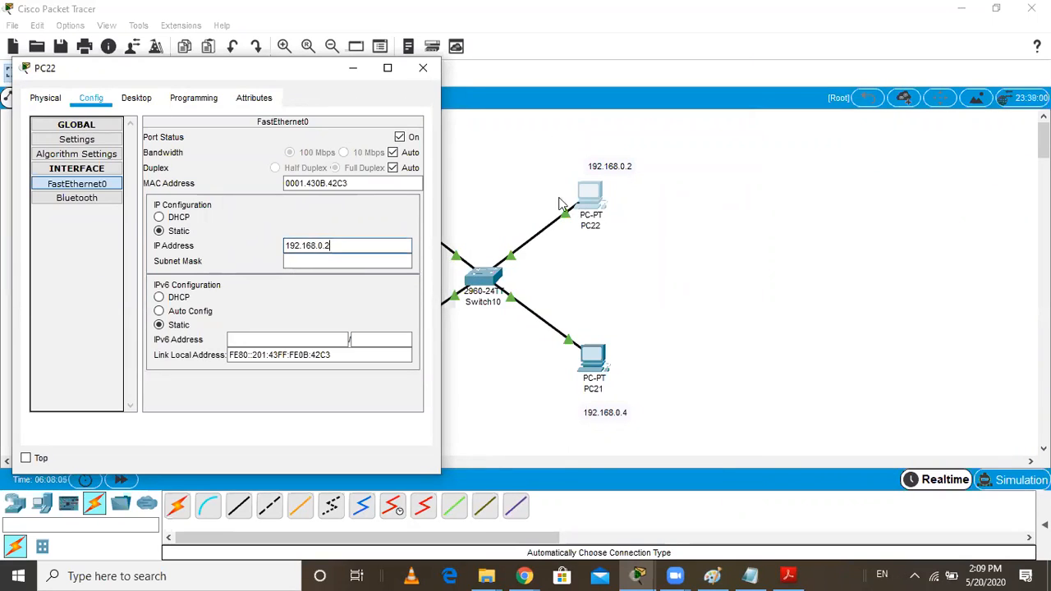
click(313, 261)
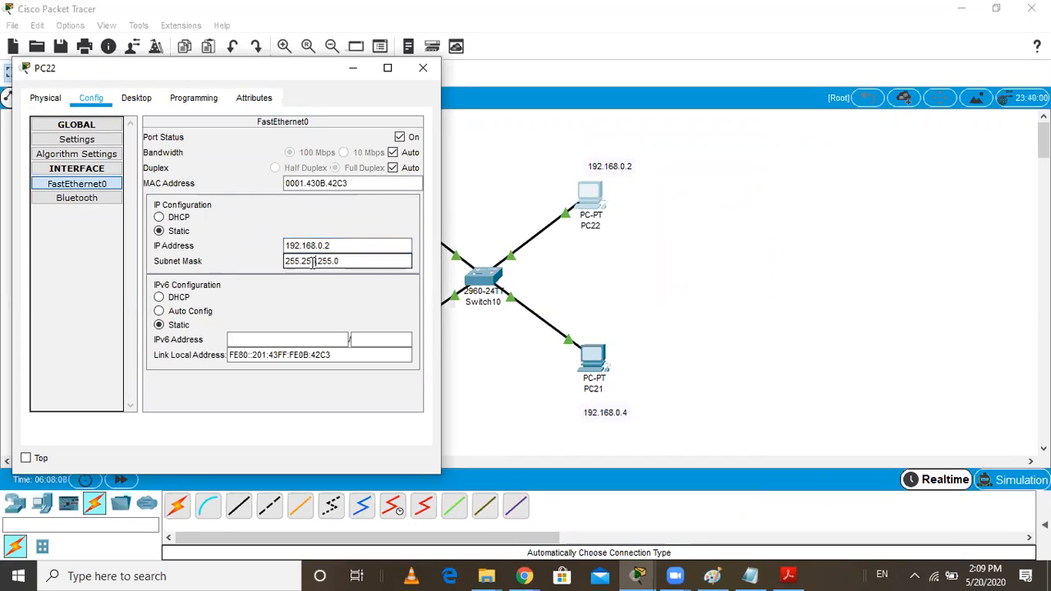
click(329, 248)
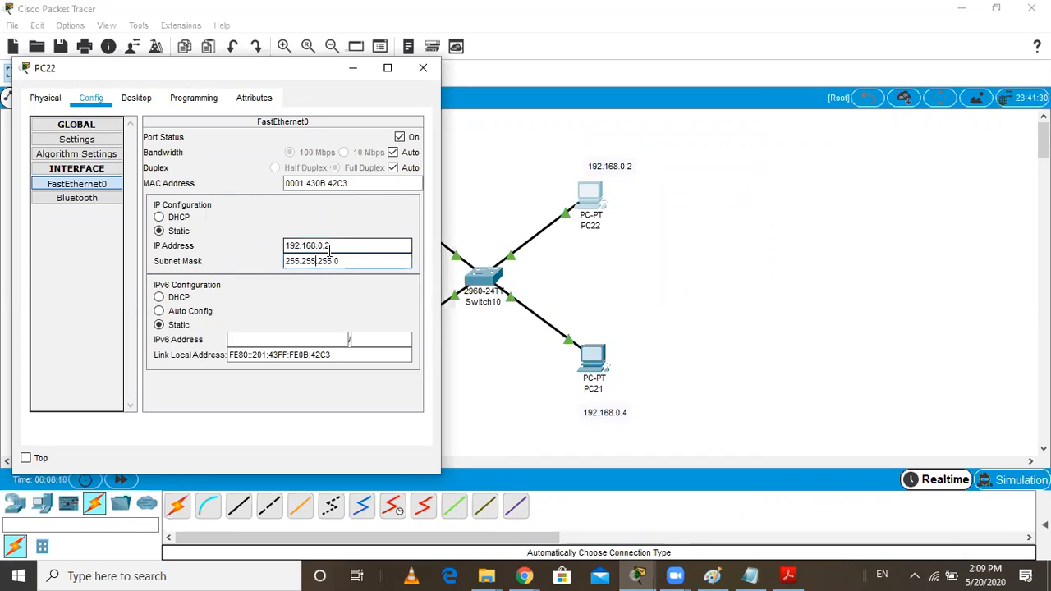
click(422, 67)
Configure PC20's FastEthernet0 interface with static IP address 192.168.0.3 and subnet mask 255.255.255.0
click(369, 354)
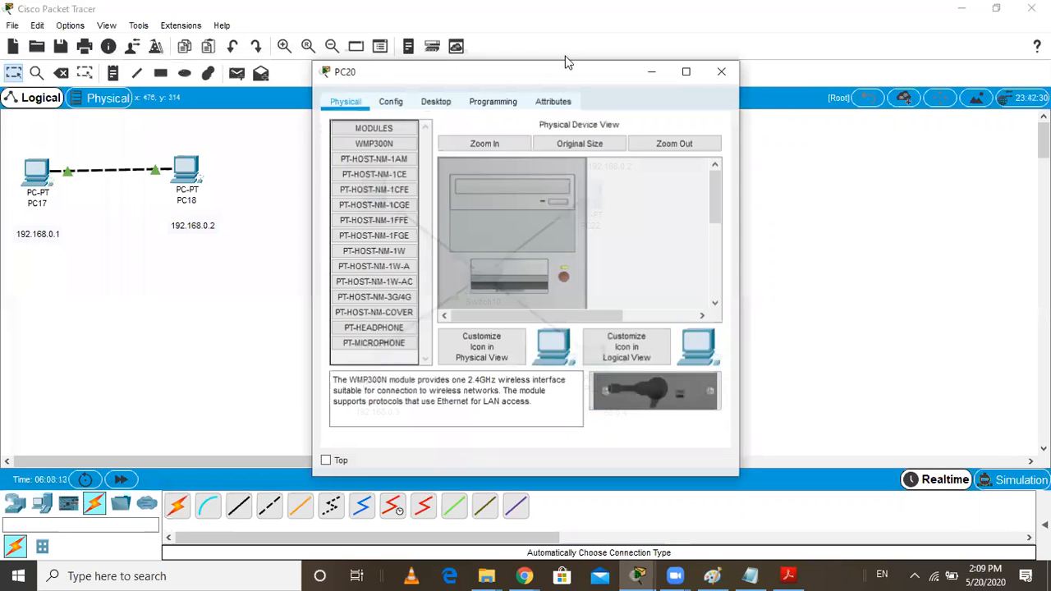
click(392, 104)
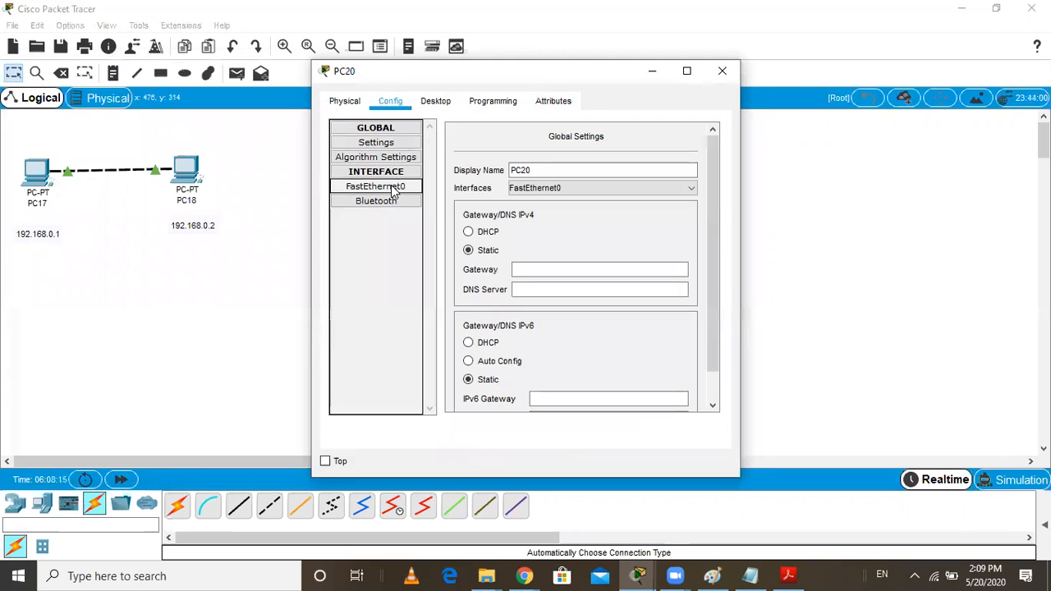
double_click(508, 74)
click(994, 7)
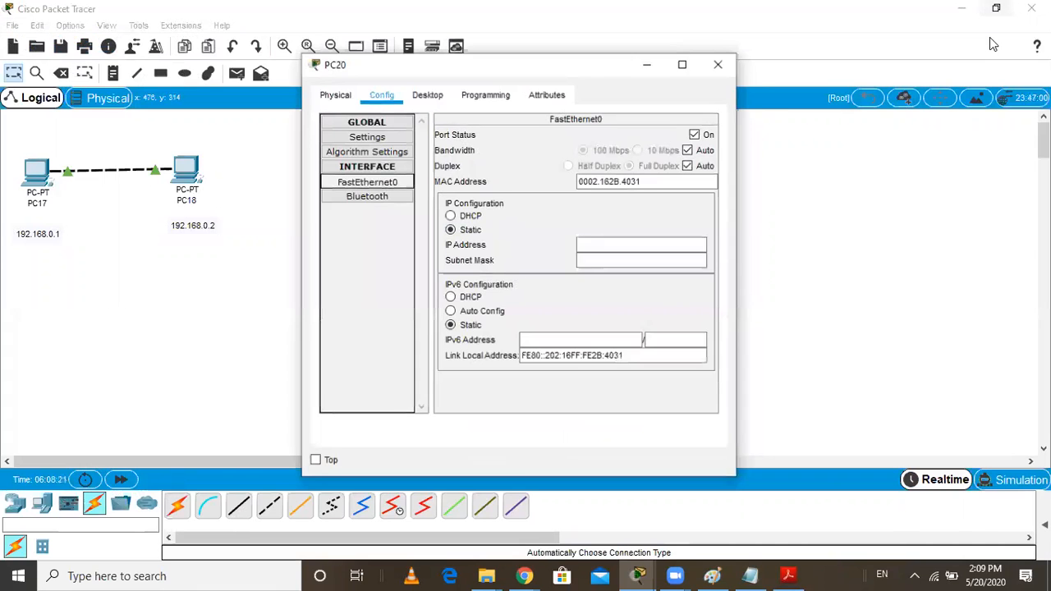
drag(588, 74, 790, 55)
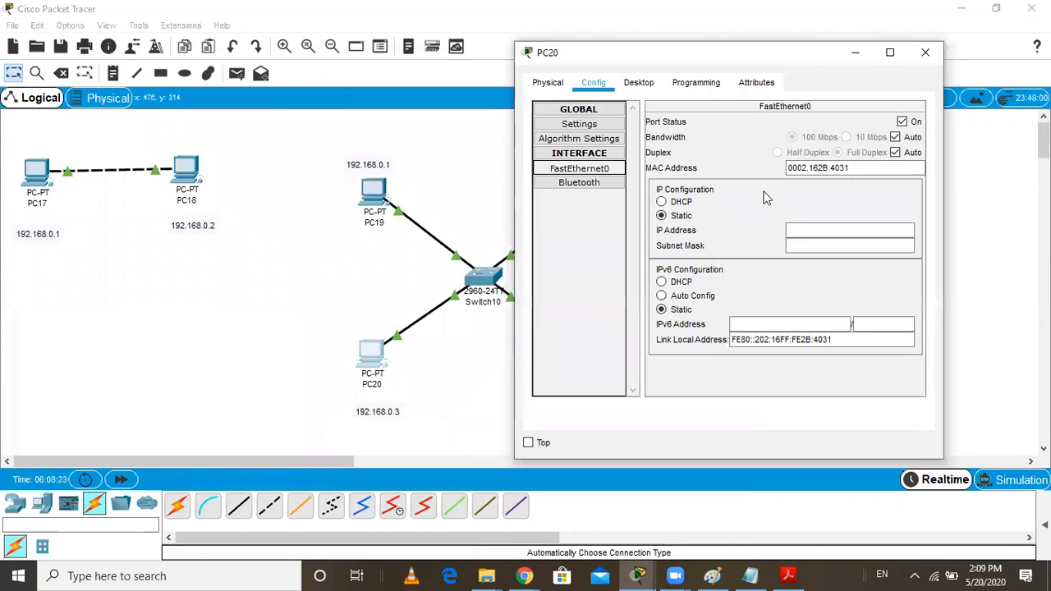
click(814, 229)
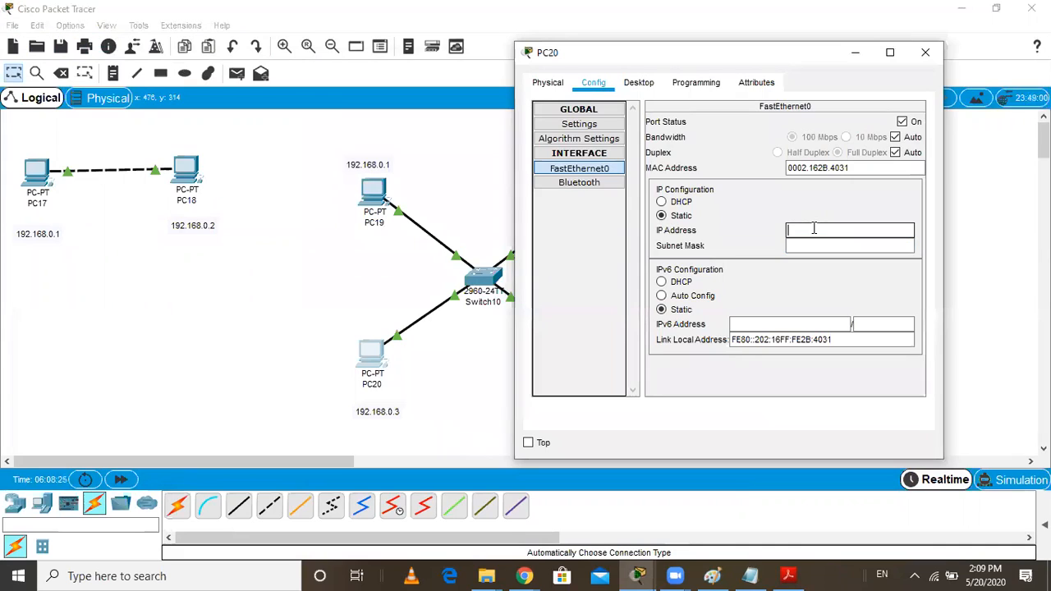
text(192.168)
key(Tab)
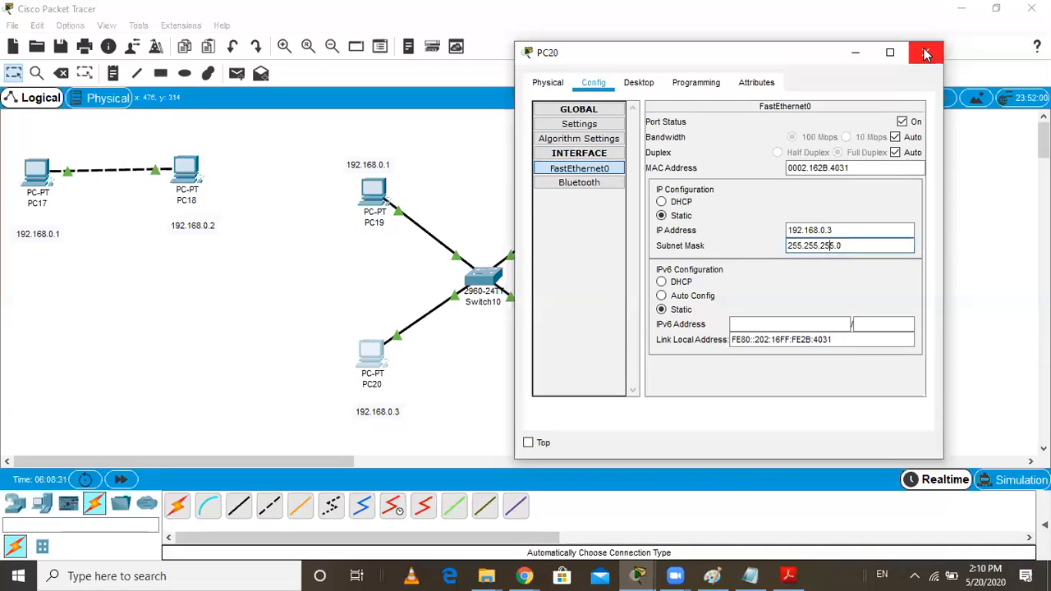
click(926, 53)
Configure PC21's FastEthernet0 interface with static IP address 192.168.0.4 and subnet mask 255.255.255.0
click(596, 369)
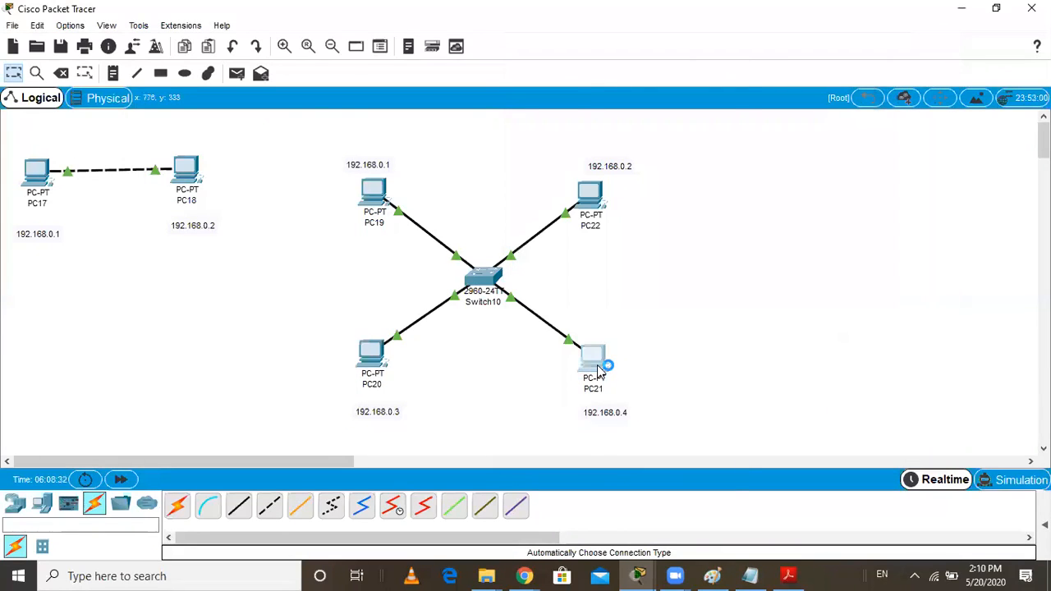
click(391, 101)
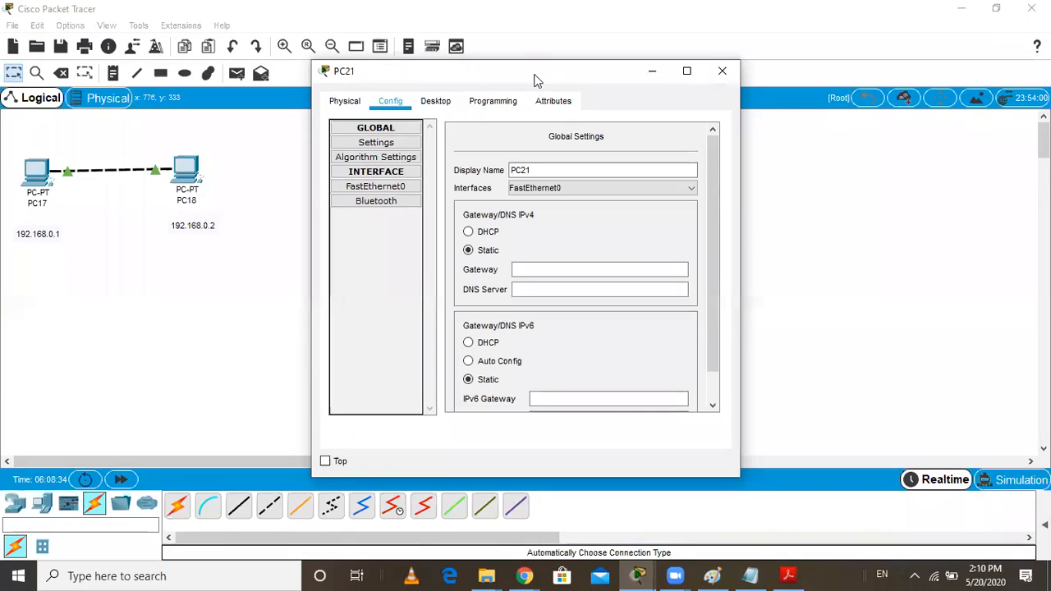
drag(616, 70, 784, 44)
click(543, 159)
click(781, 221)
text(192.)
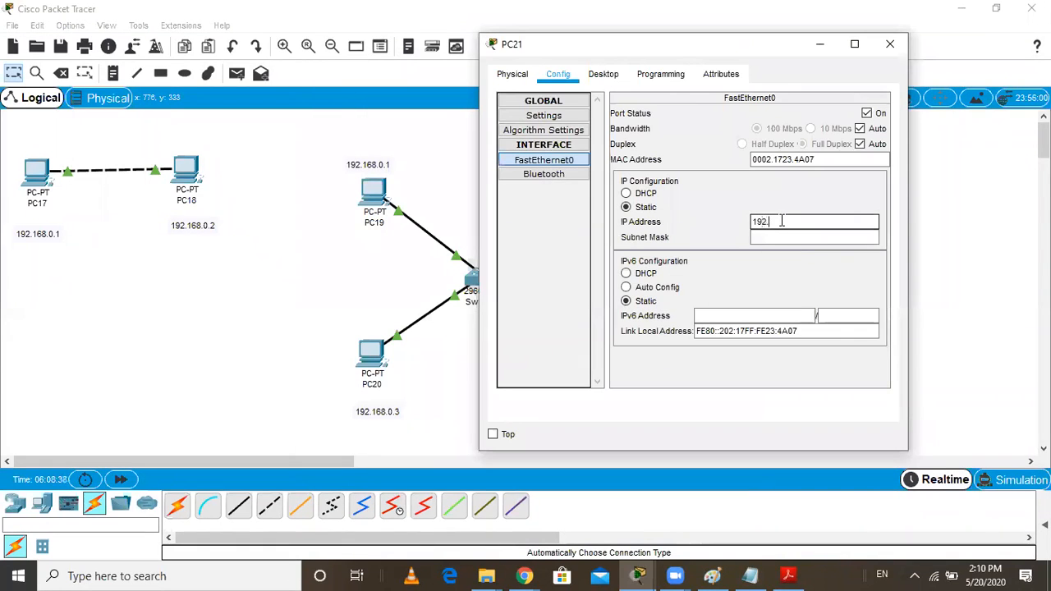
text(168.0.4)
click(792, 236)
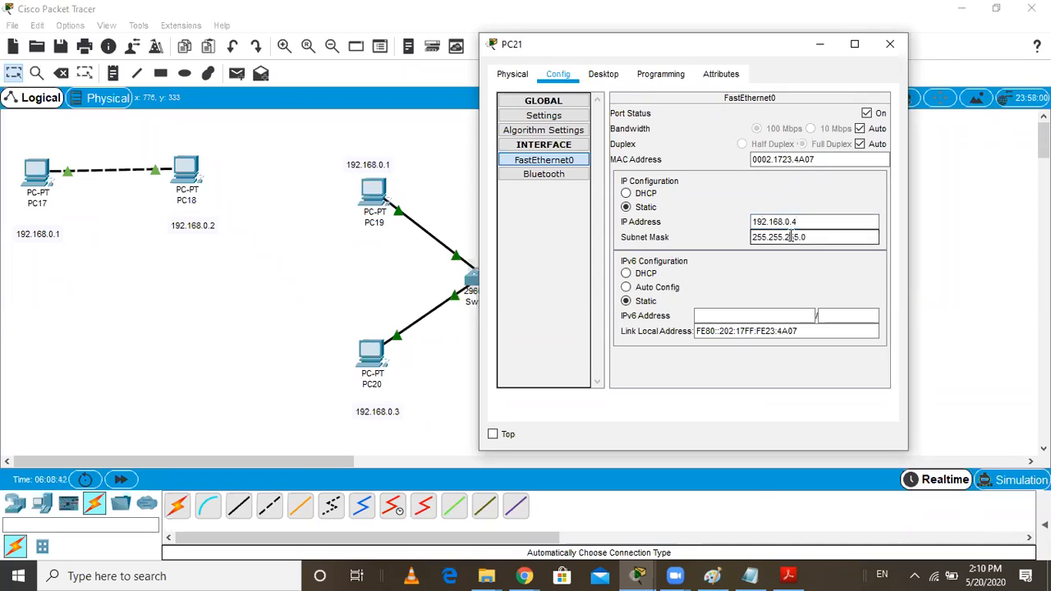
click(889, 44)
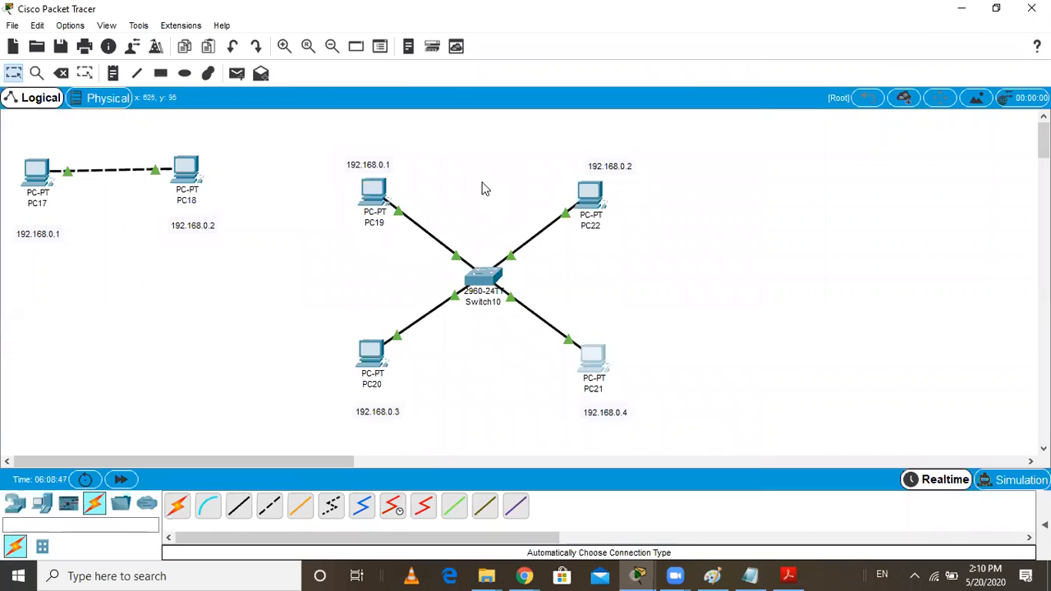
Add a simple PDU from PC19 to PC21 and switch the network to simulation mode
click(236, 74)
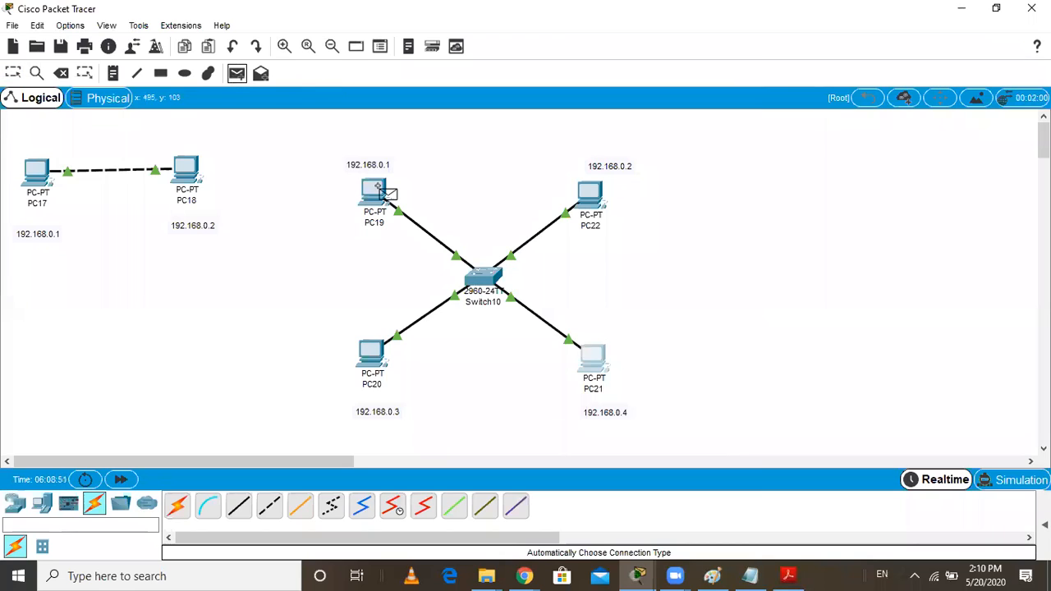
click(379, 188)
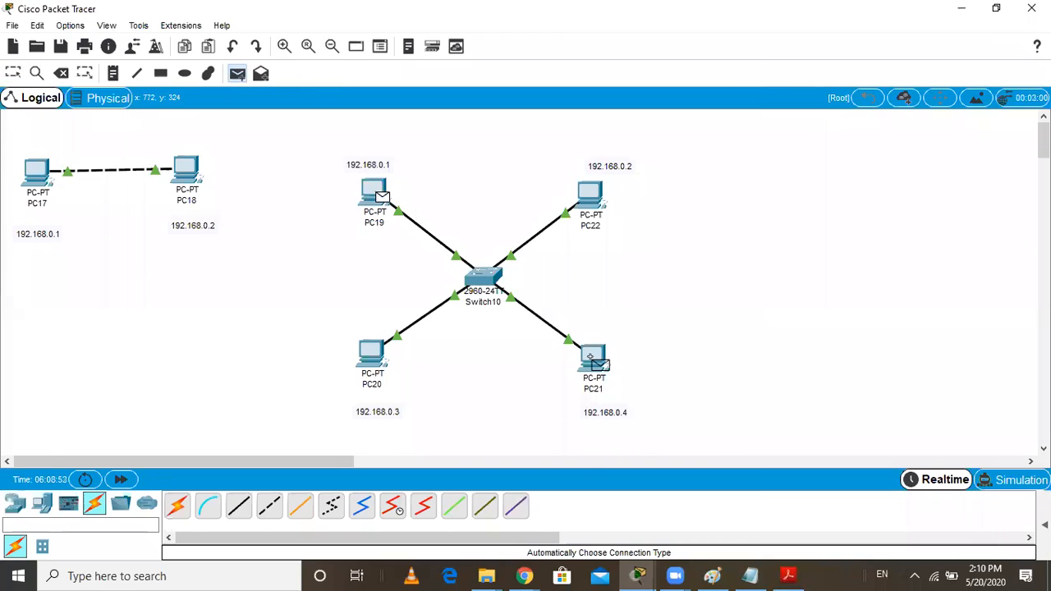
click(591, 358)
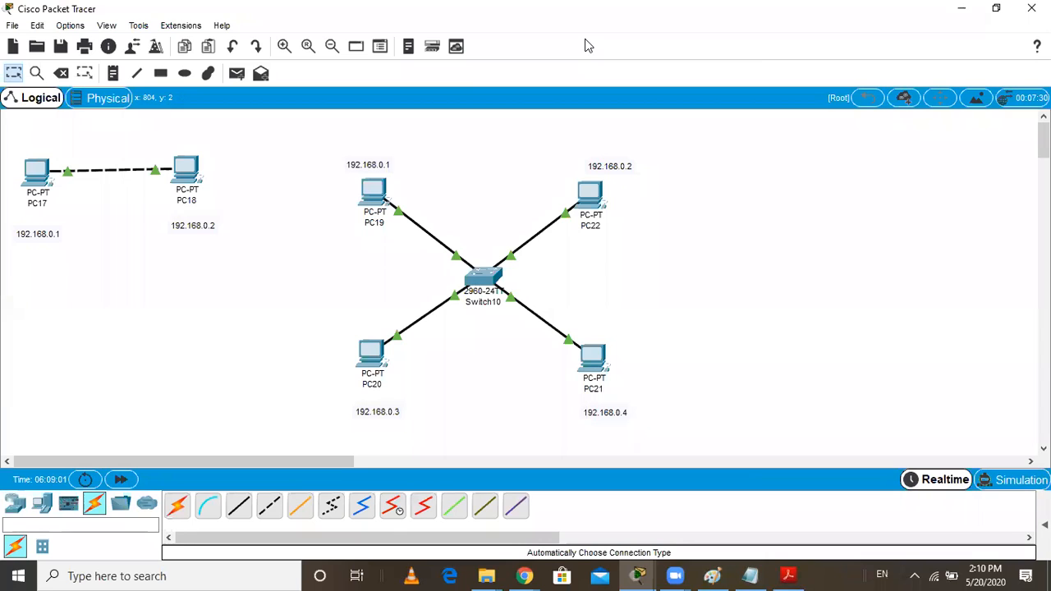
click(999, 482)
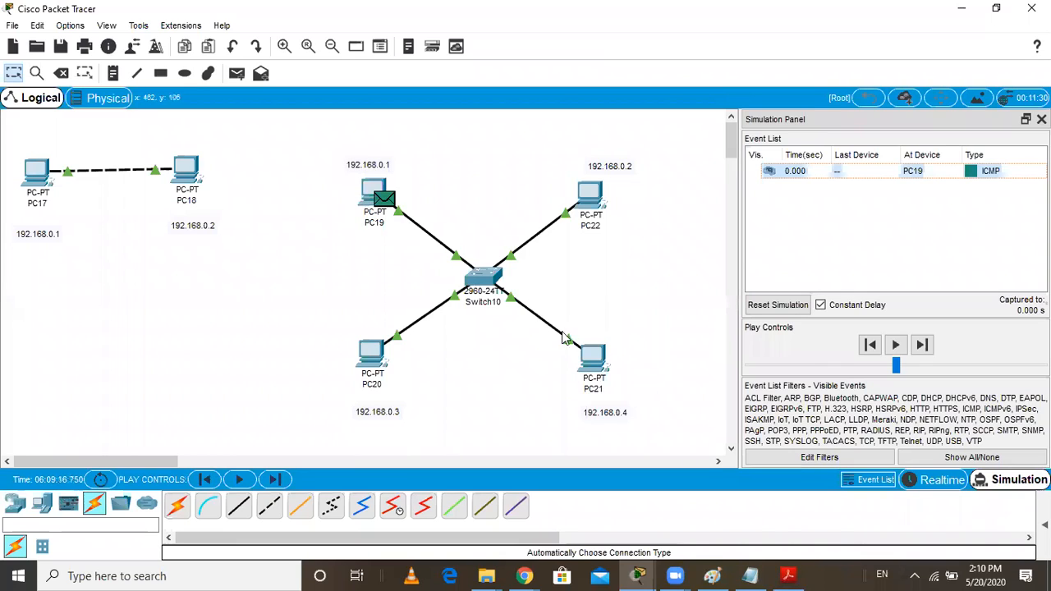
Play the simulation of the PDU between PC19 and PC21 and return to realtime mode
click(895, 345)
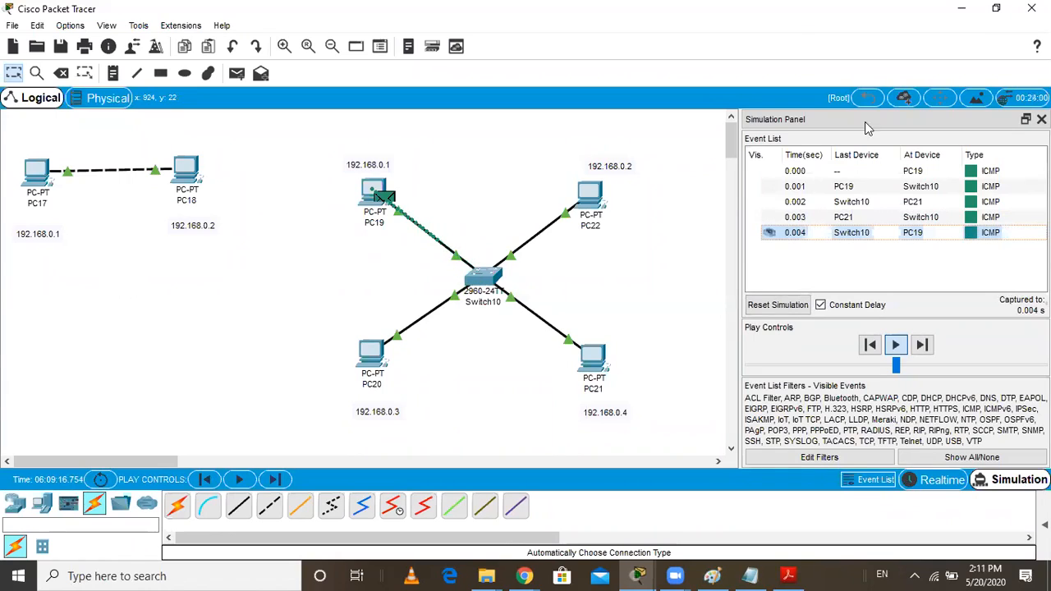
click(934, 480)
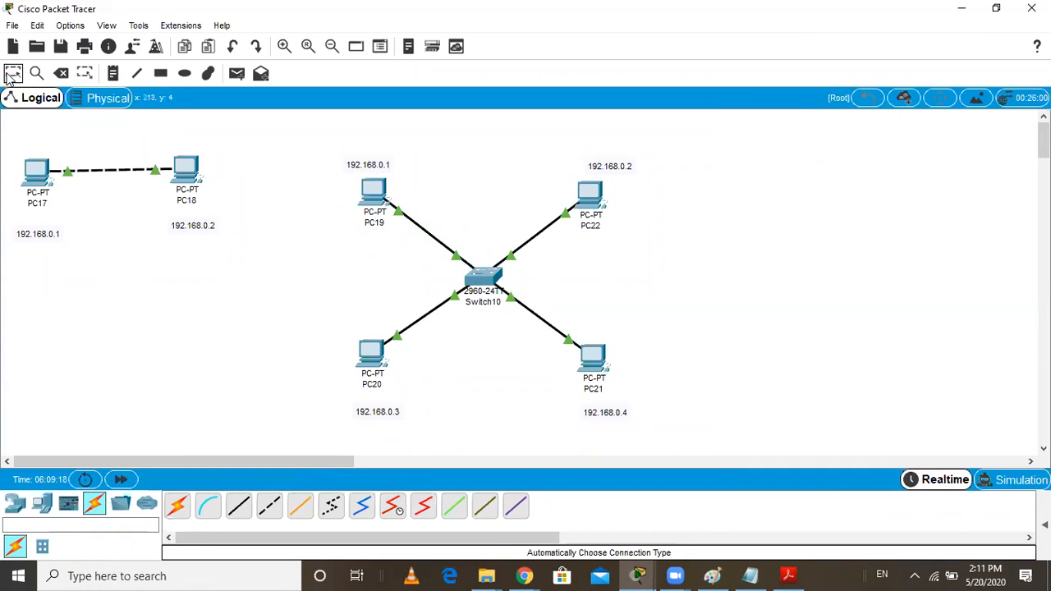
Move the whole Switch10 network with its four PCs and IP labels close to PC18 to free workspace
drag(312, 158, 662, 427)
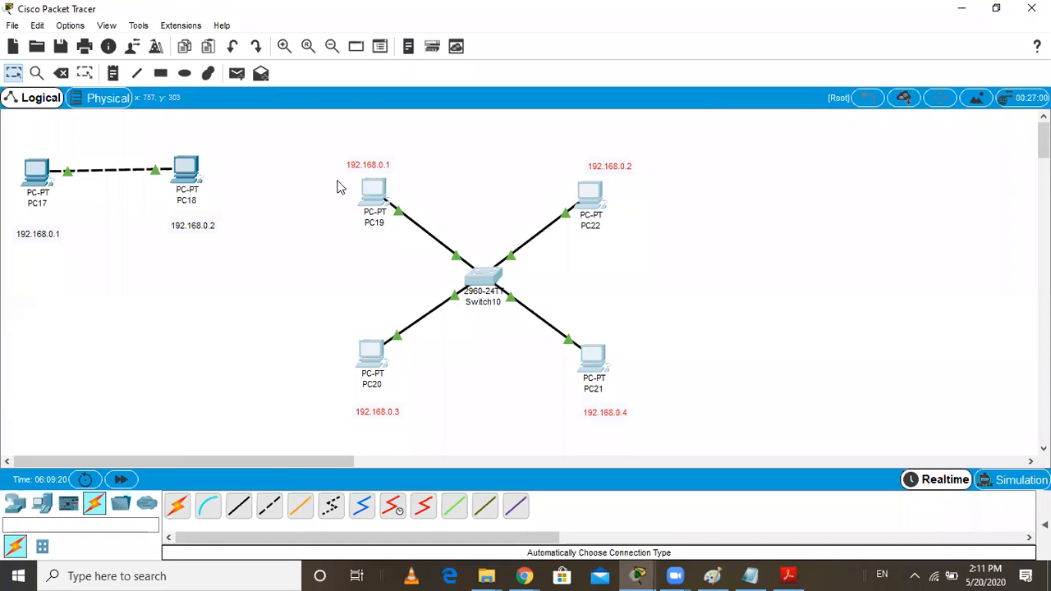
drag(371, 191, 256, 168)
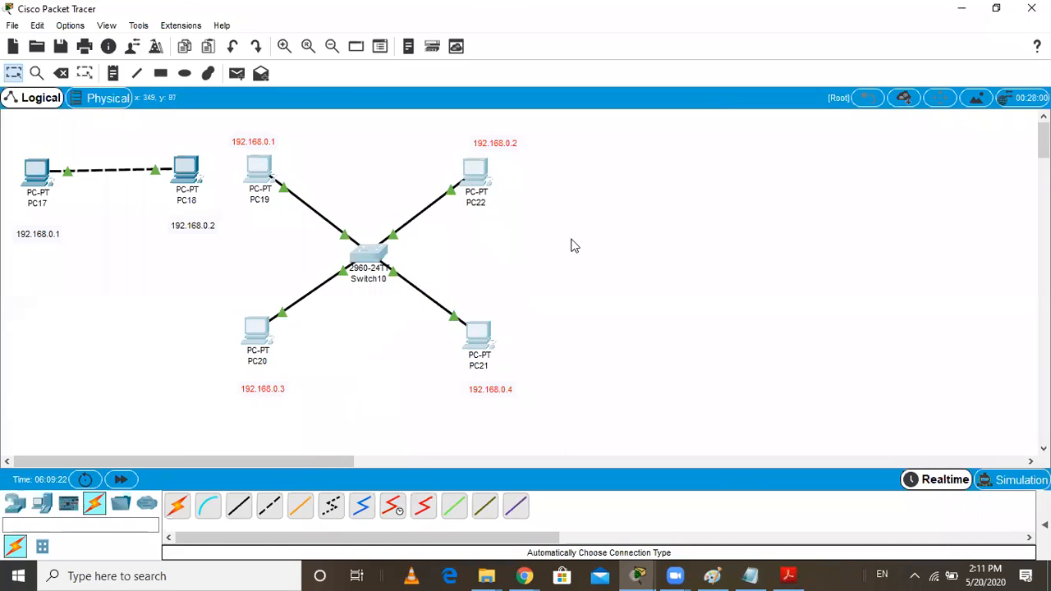
click(600, 240)
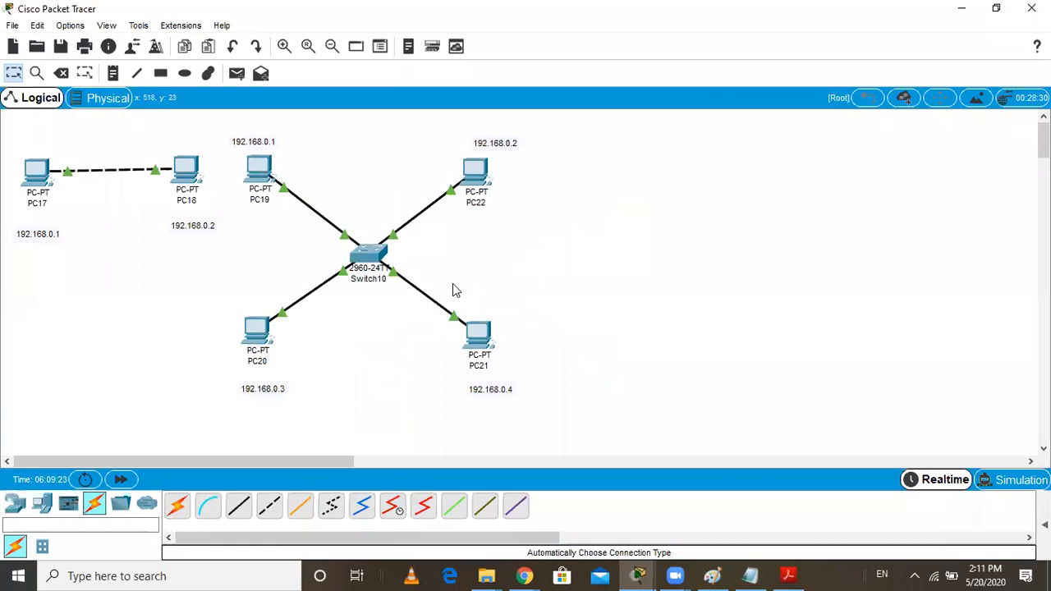
Place a Hub-PT in the empty workspace beside the switch network and four PCs around it
click(15, 504)
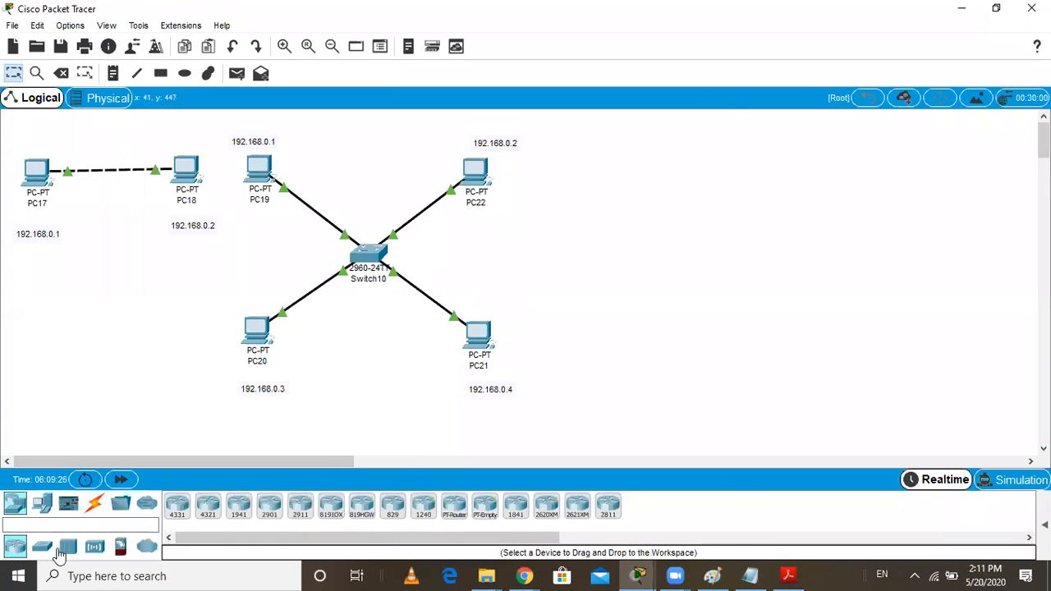
drag(68, 546, 769, 278)
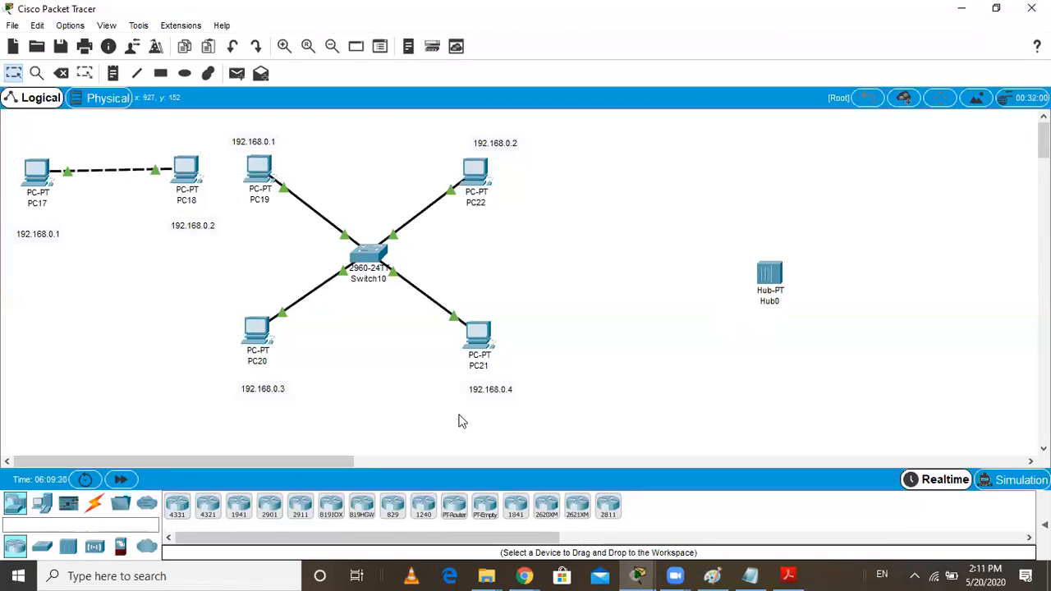
click(42, 503)
drag(176, 507, 675, 192)
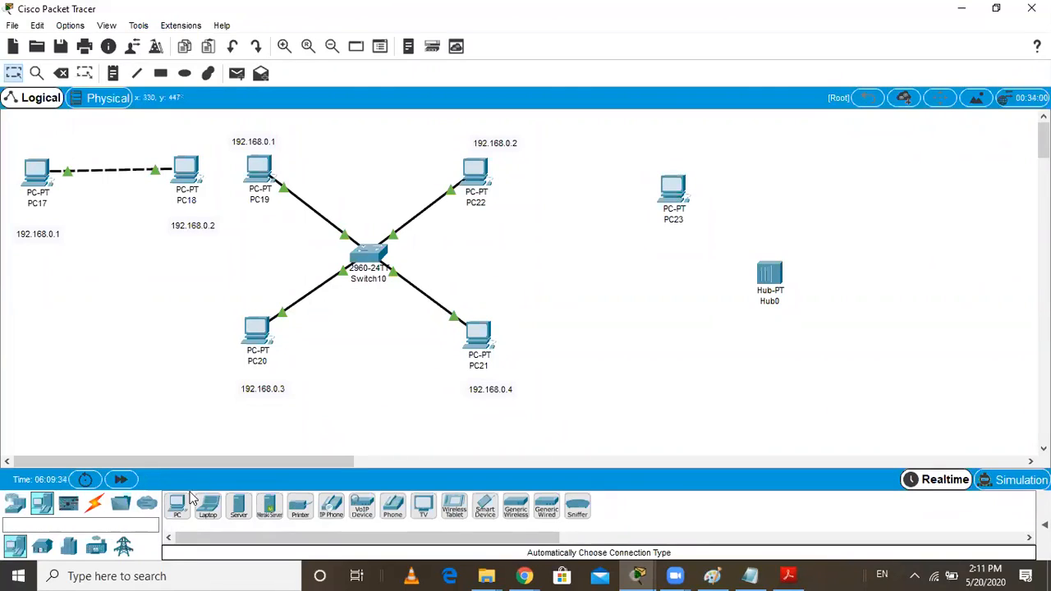
drag(179, 507, 626, 328)
click(854, 207)
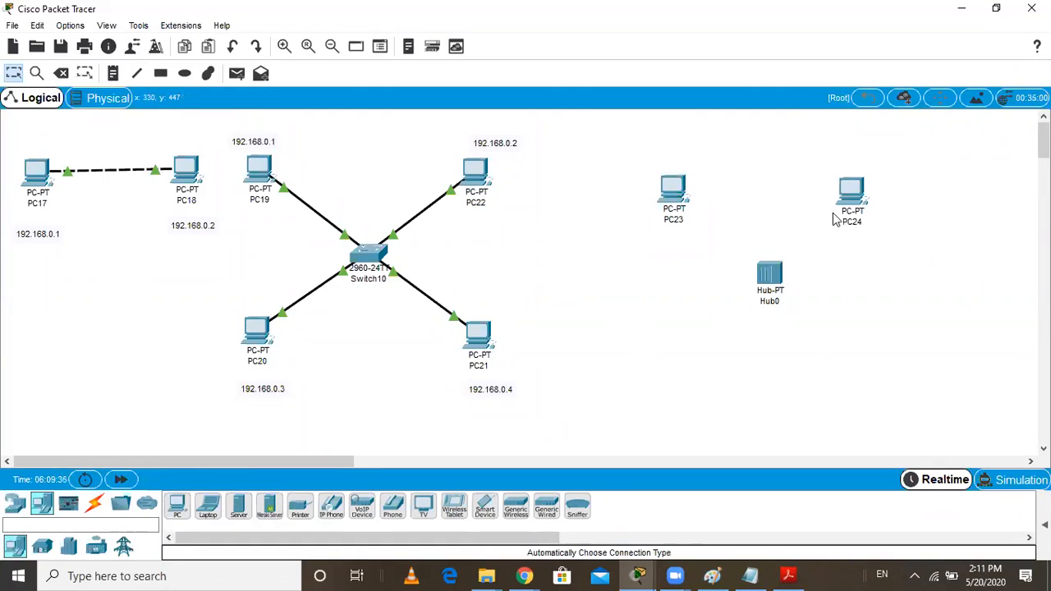
click(177, 507)
click(659, 343)
click(177, 507)
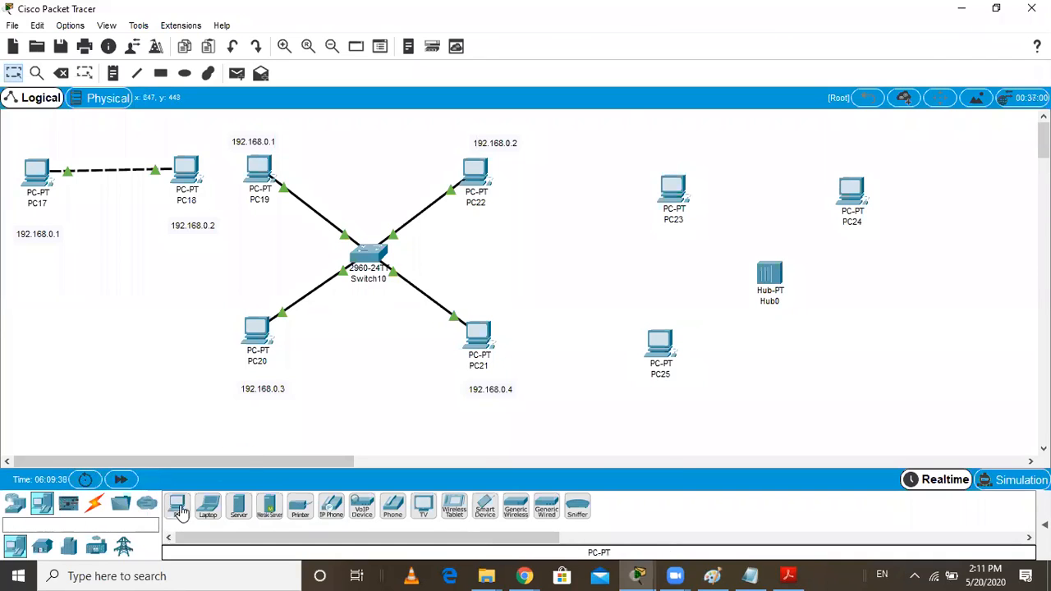
click(861, 365)
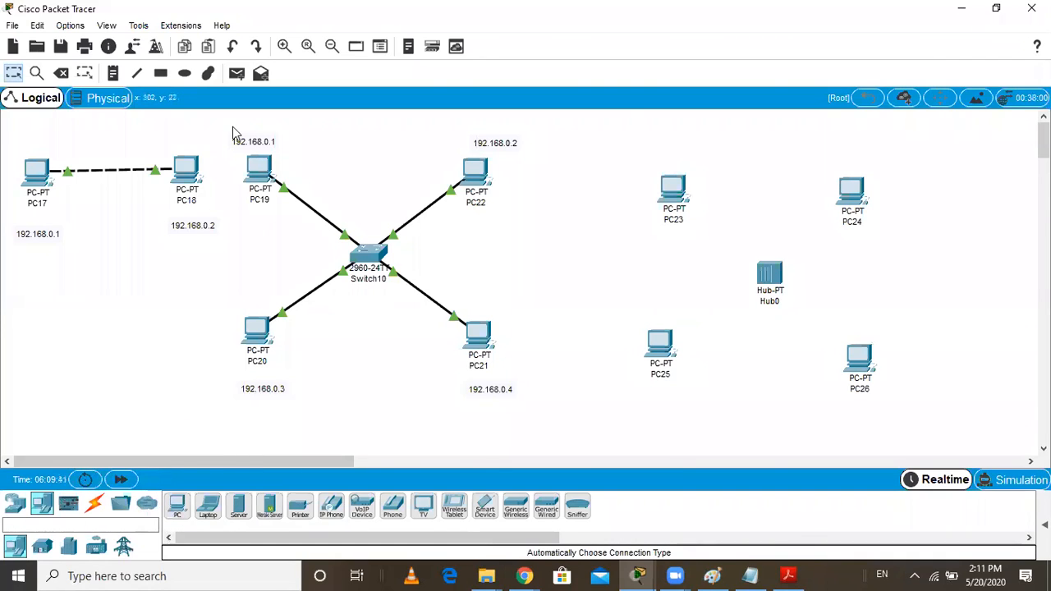
Connect PC23 and PC24 to Hub0 using the automatically chosen connection type
click(103, 504)
click(177, 504)
click(678, 193)
click(764, 272)
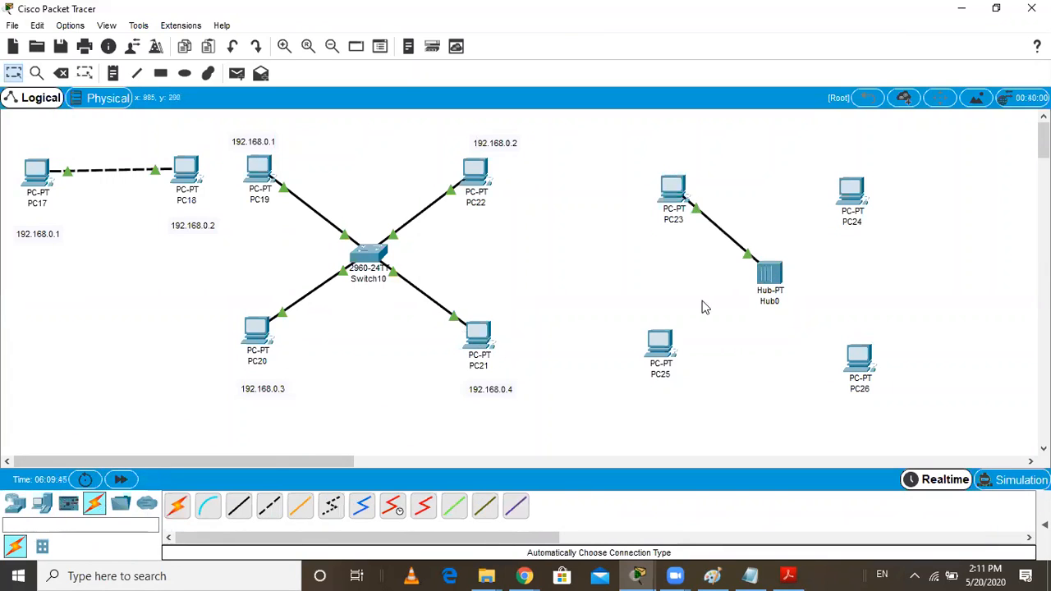
click(178, 505)
click(857, 197)
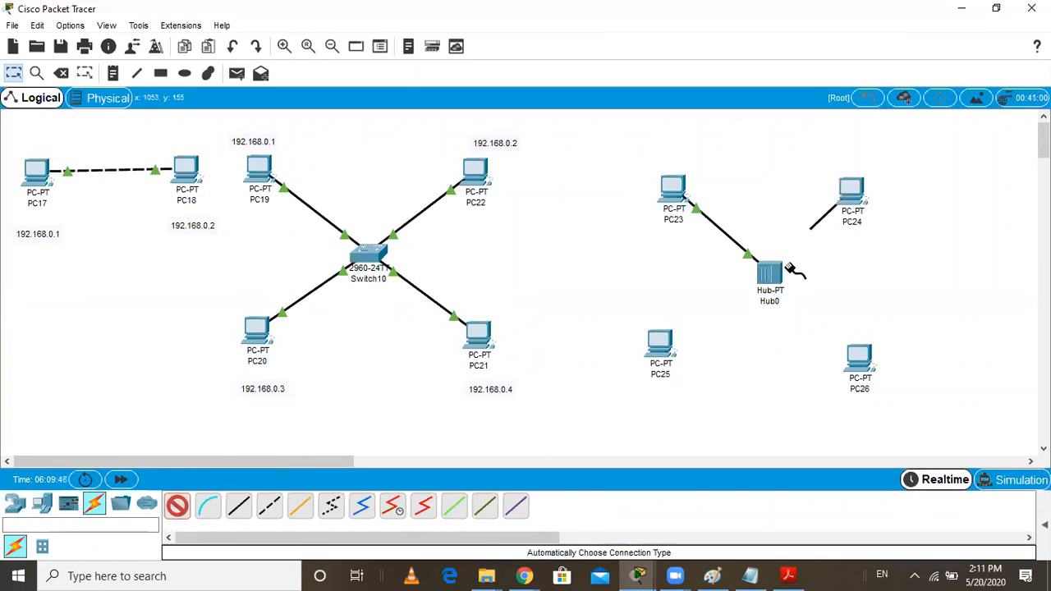
click(793, 271)
Connect PC25 and PC26 to Hub0 using the automatically chosen connection type
click(177, 505)
click(665, 346)
click(764, 275)
click(178, 505)
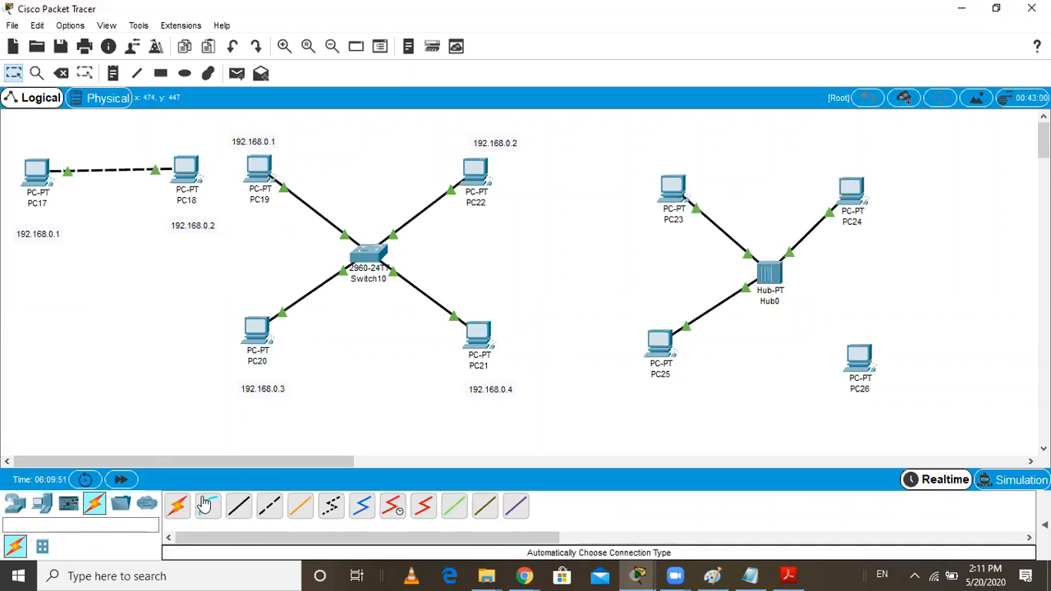
click(771, 280)
click(858, 357)
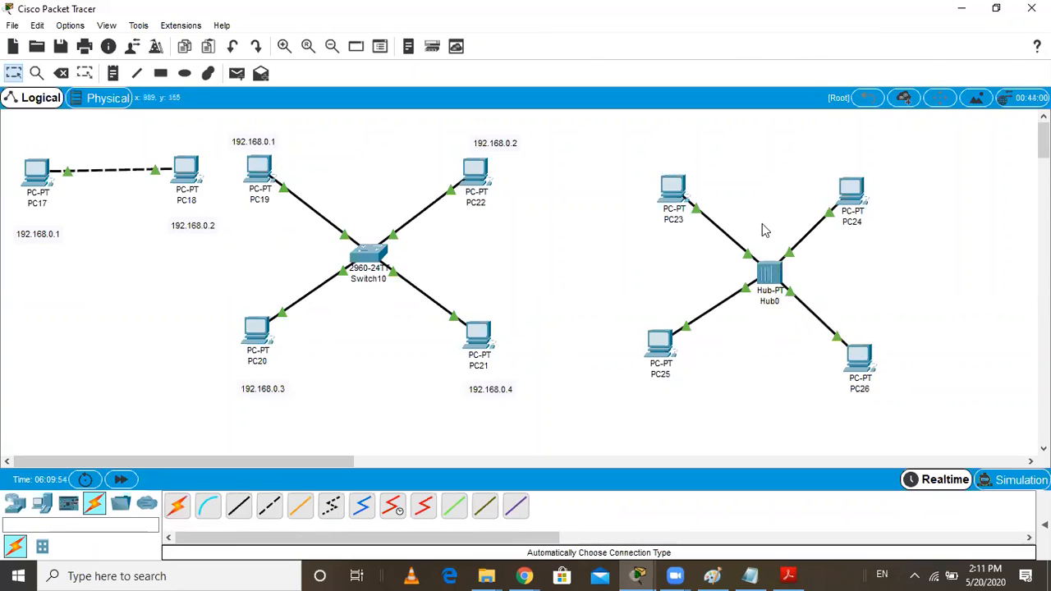
Configure PC23's FastEthernet0 interface with static IP address 192.168.0.1 and the default subnet mask
click(675, 191)
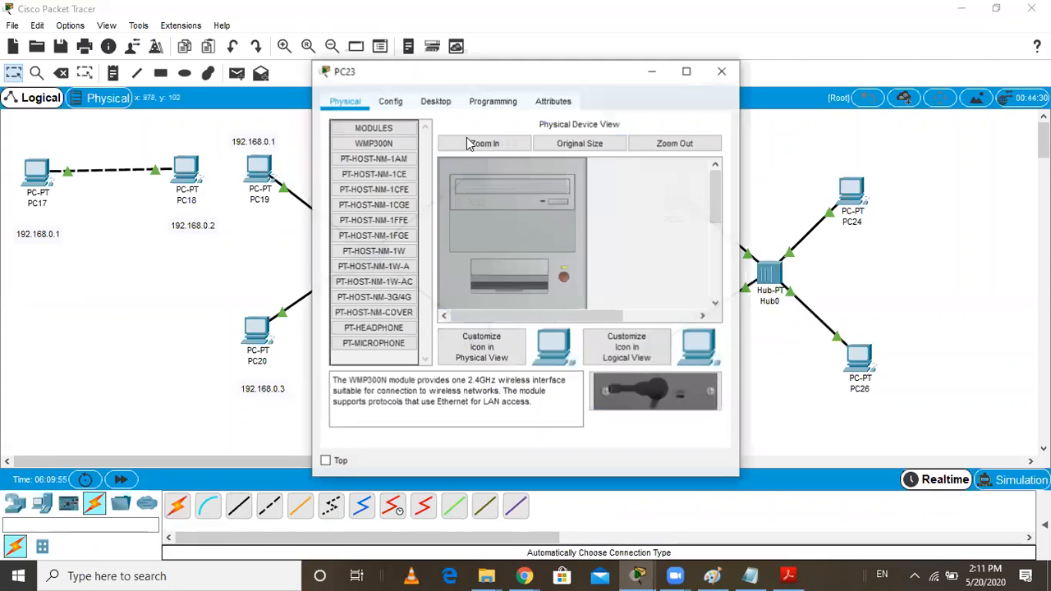
click(393, 101)
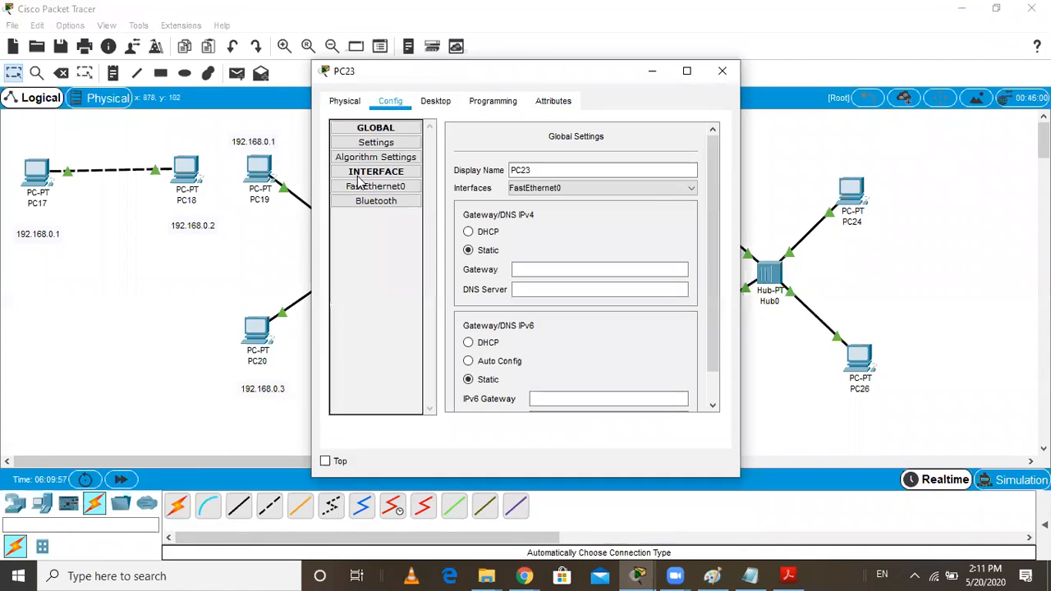
drag(458, 73, 362, 70)
click(307, 191)
click(531, 247)
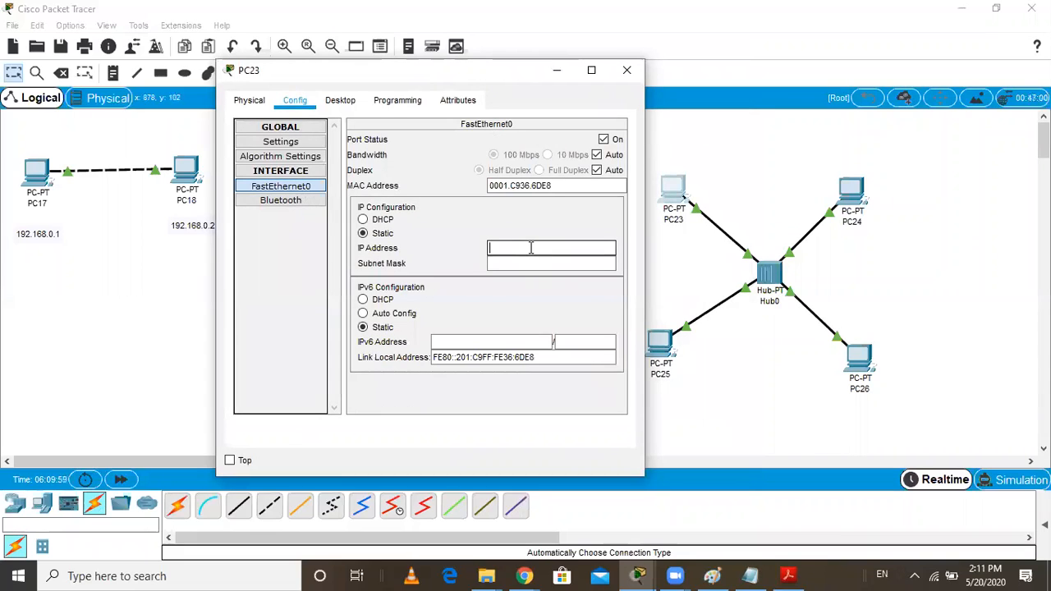
text(192.168.0.1)
key(Tab)
click(625, 70)
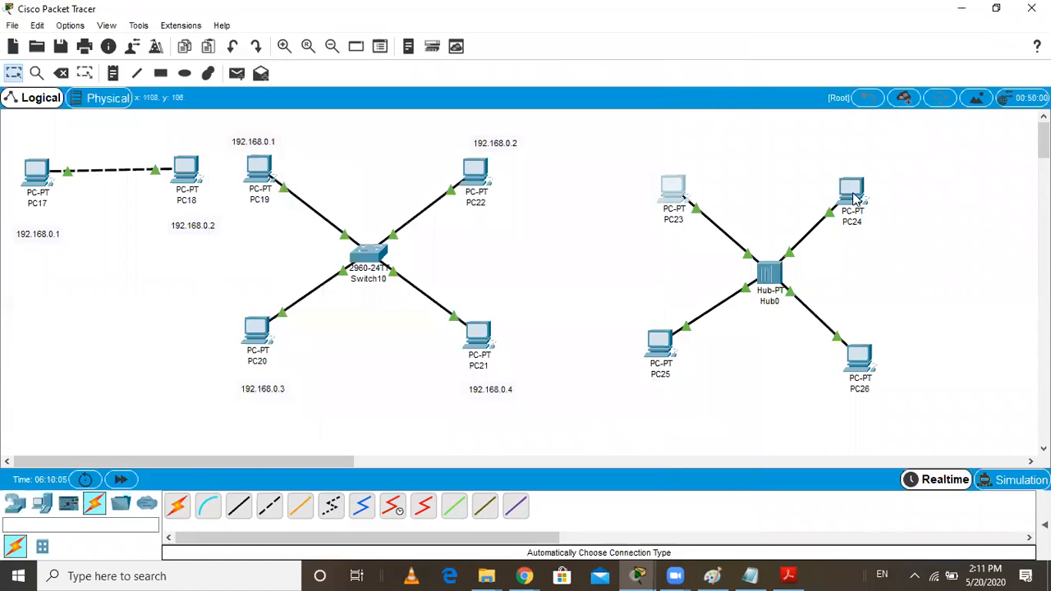
Configure PC24's FastEthernet0 interface with static IP address 192.168.0.2 and subnet mask 255.255.255.0
click(851, 190)
click(404, 107)
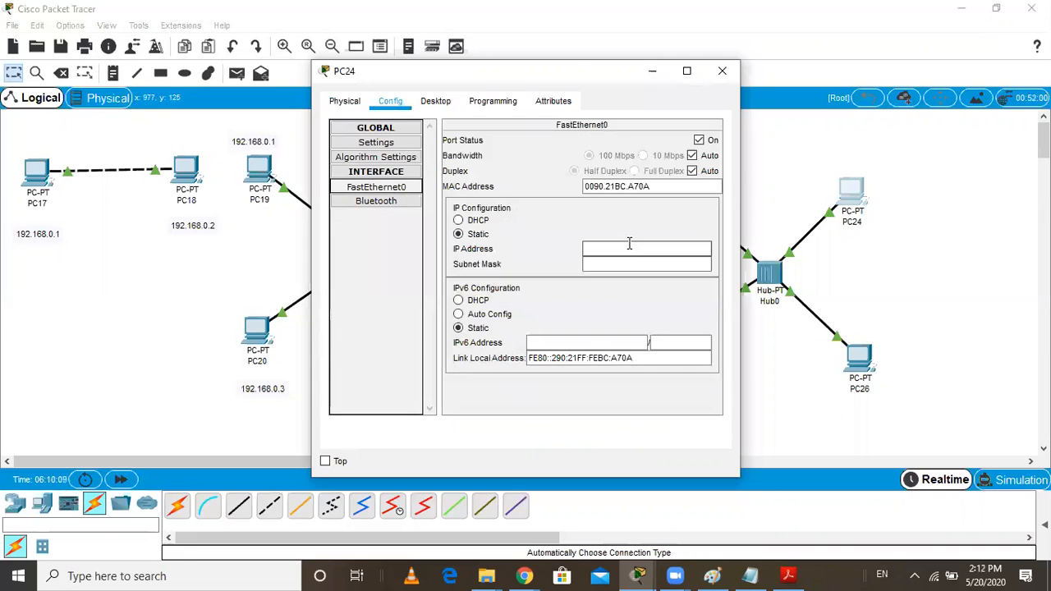
click(628, 248)
text(192.1)
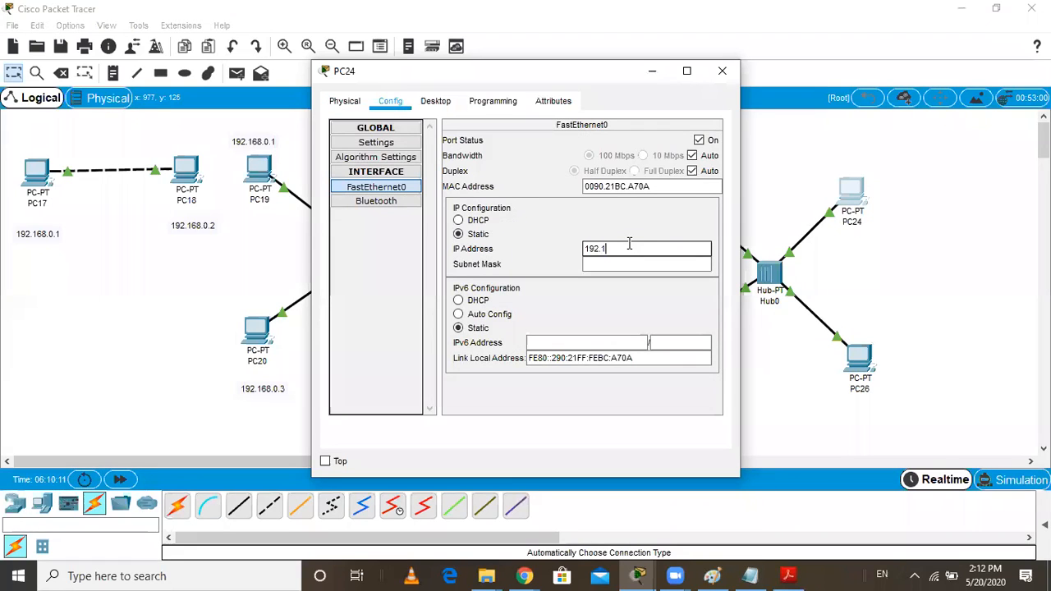
text(68.0.2)
click(629, 263)
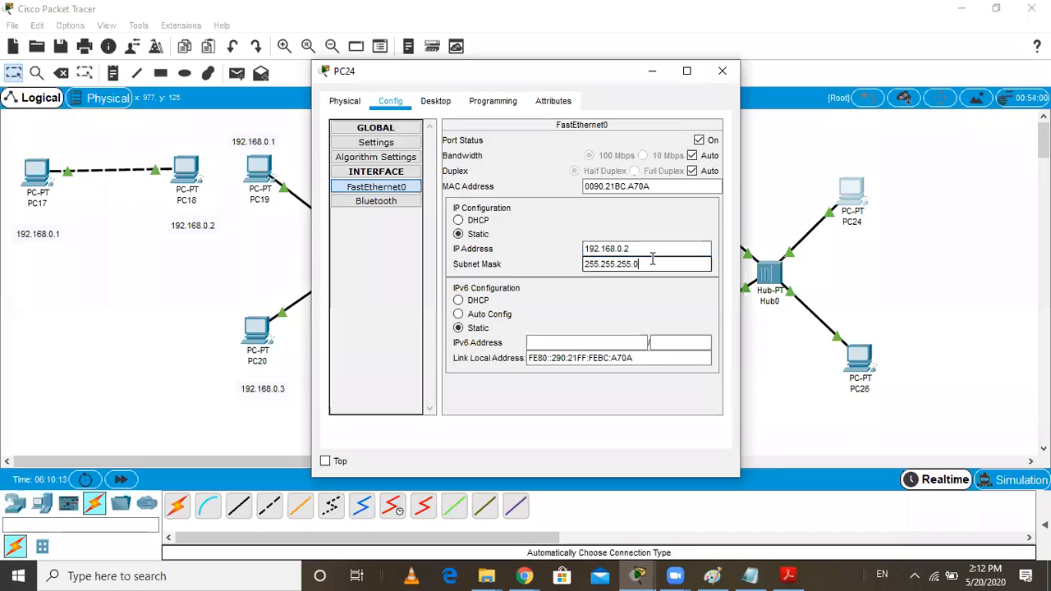
click(720, 74)
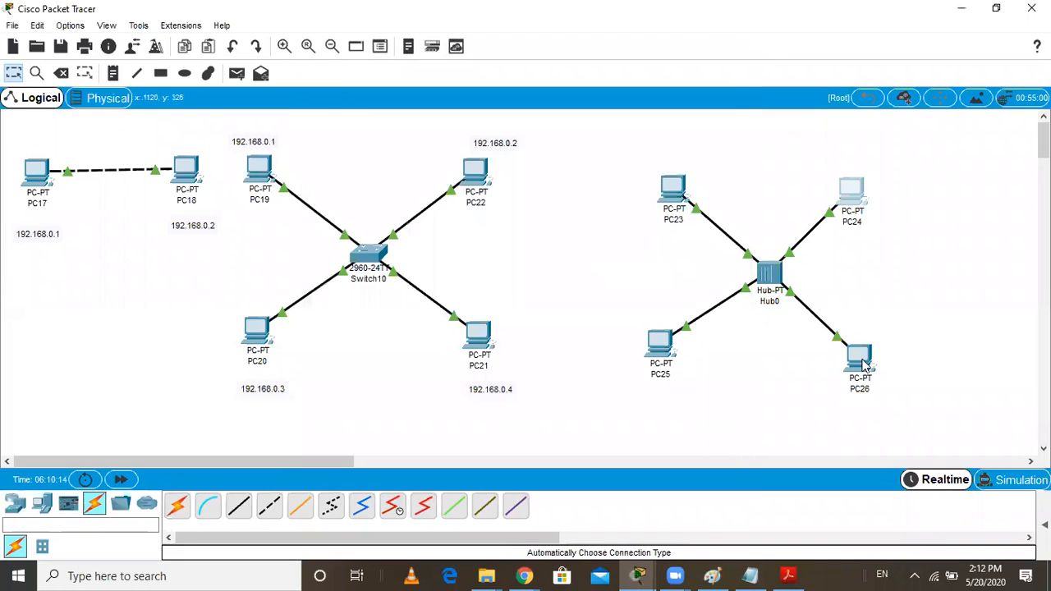
Configure PC26's FastEthernet0 interface with static IP address 192.168.0.3 and the default subnet mask
click(858, 361)
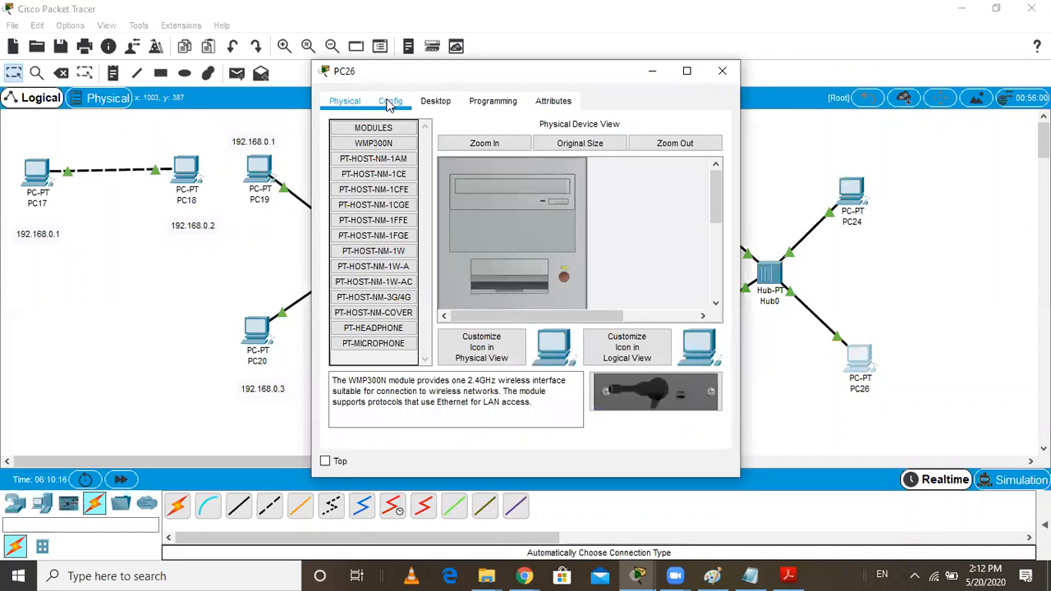
click(390, 103)
click(380, 189)
click(605, 250)
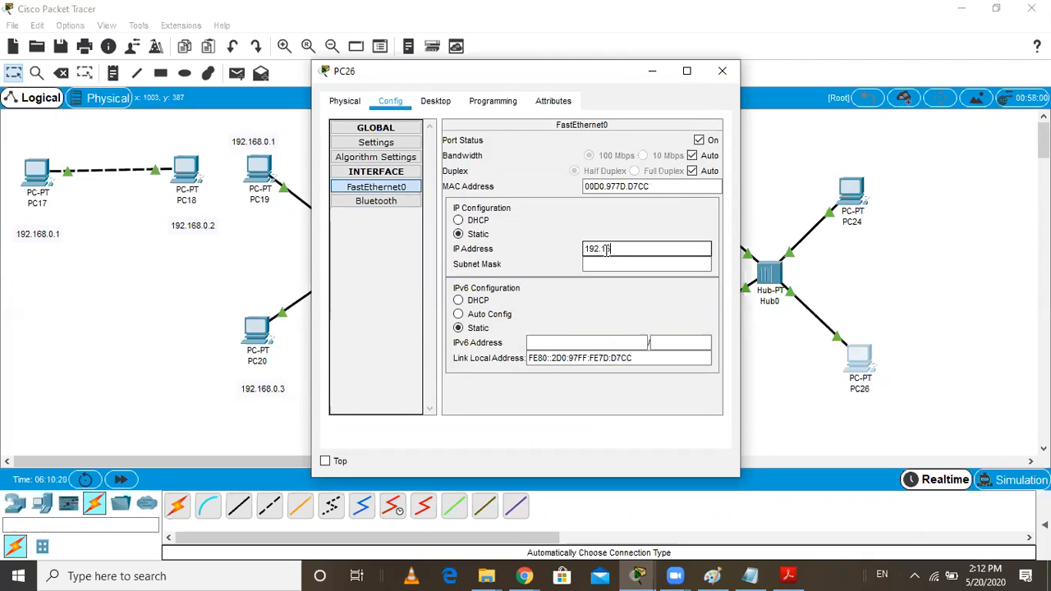
text(192.168.0.3)
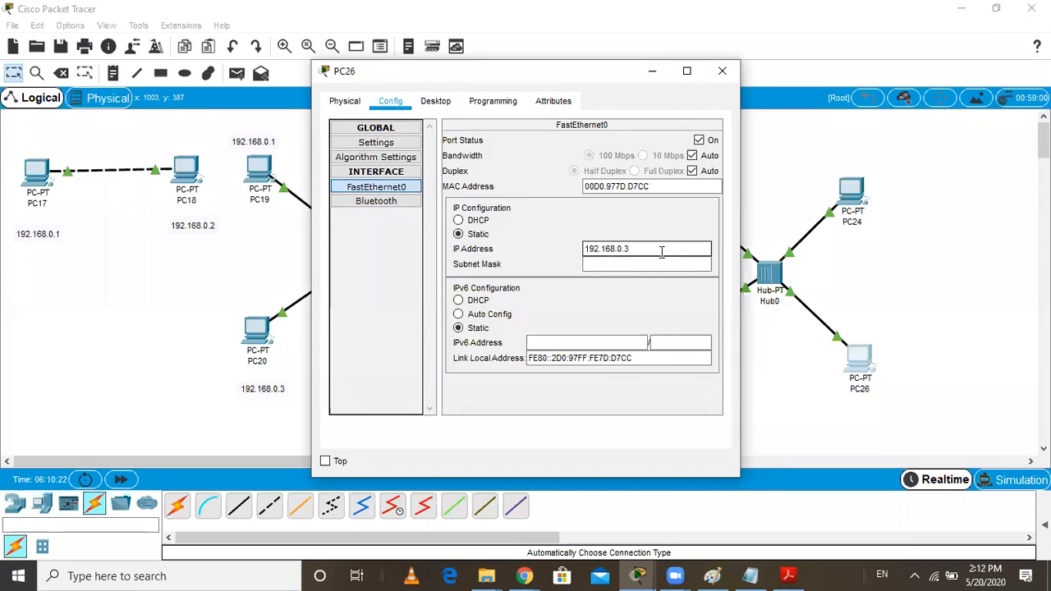
click(661, 264)
click(722, 71)
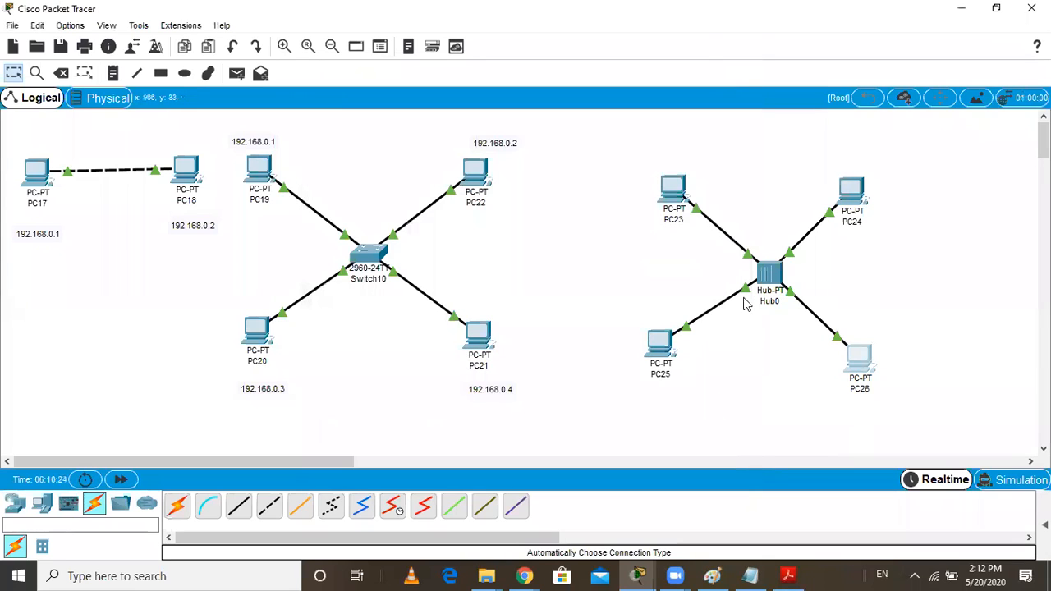
Configure PC25's FastEthernet0 interface with static IP address 192.168.0.4 and the default subnet mask
click(660, 351)
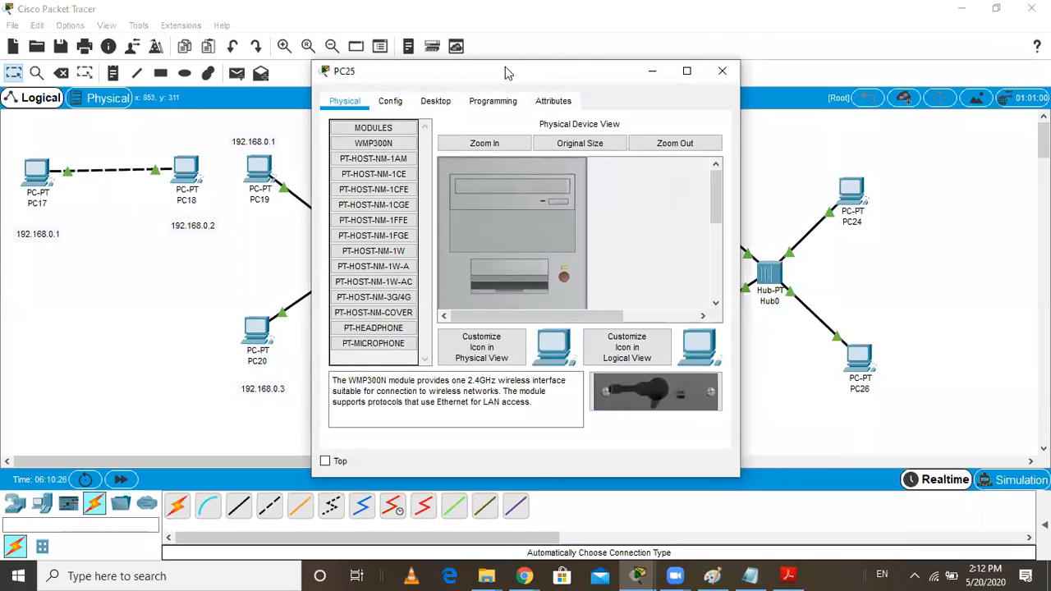
drag(506, 73, 366, 58)
click(254, 89)
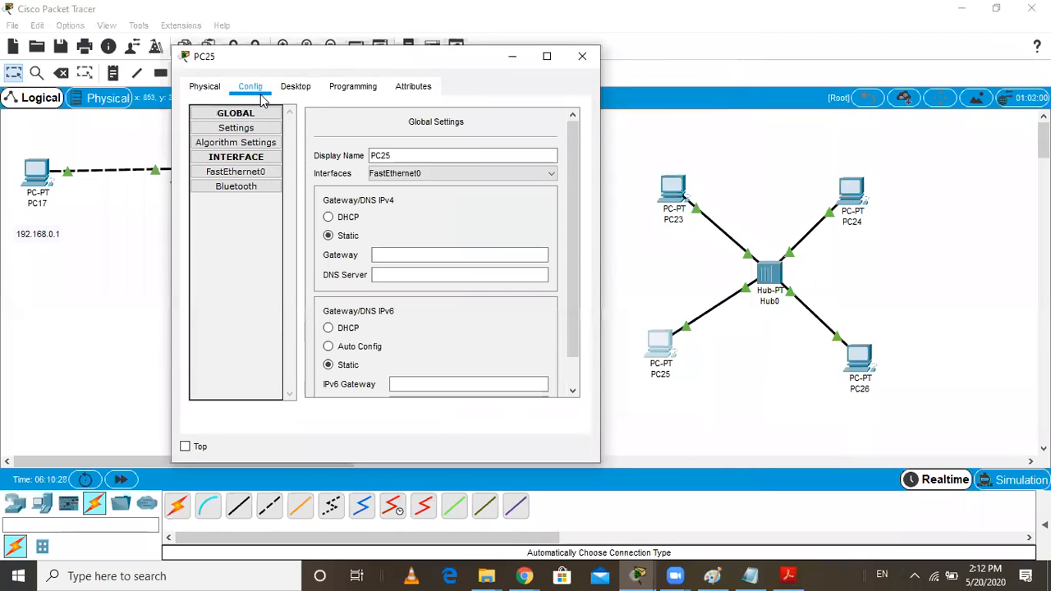
click(250, 174)
click(471, 235)
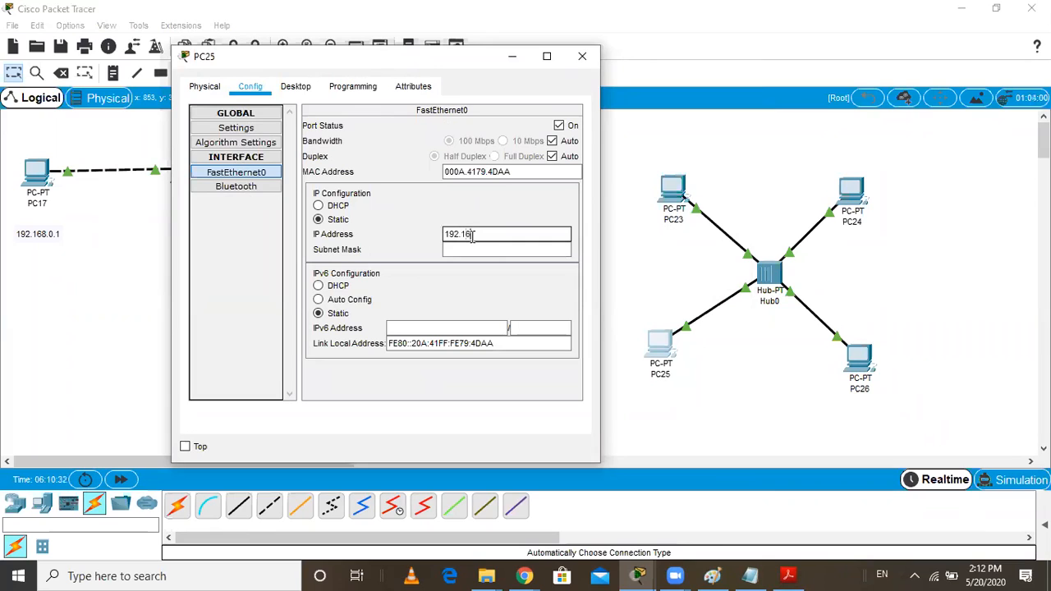
text(192.168.0.4)
click(502, 249)
click(582, 56)
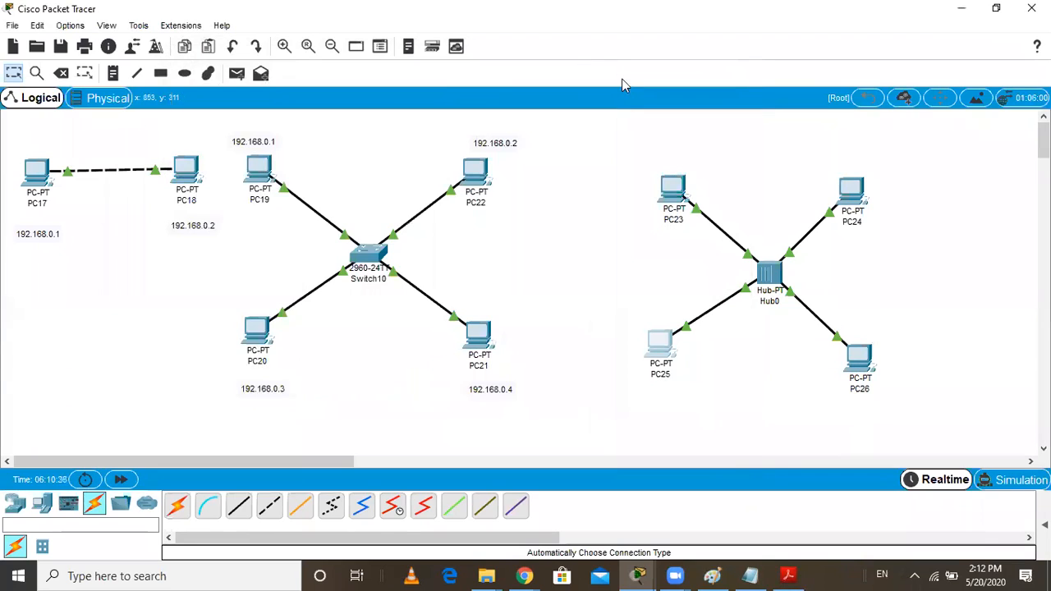
Add a simple PDU from PC24 to PC26 in the hub network
click(237, 73)
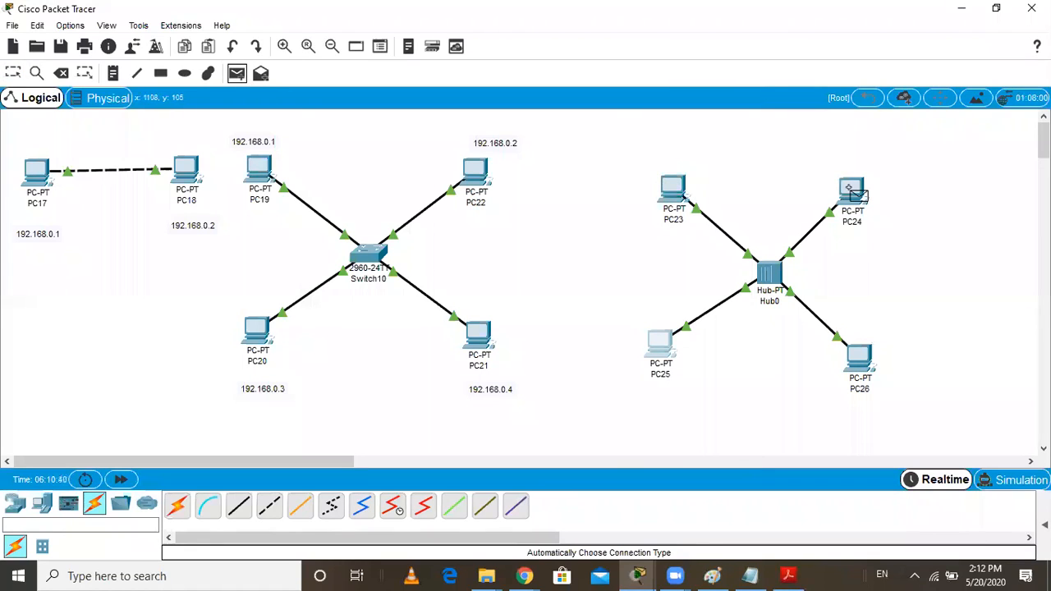
click(853, 191)
click(857, 368)
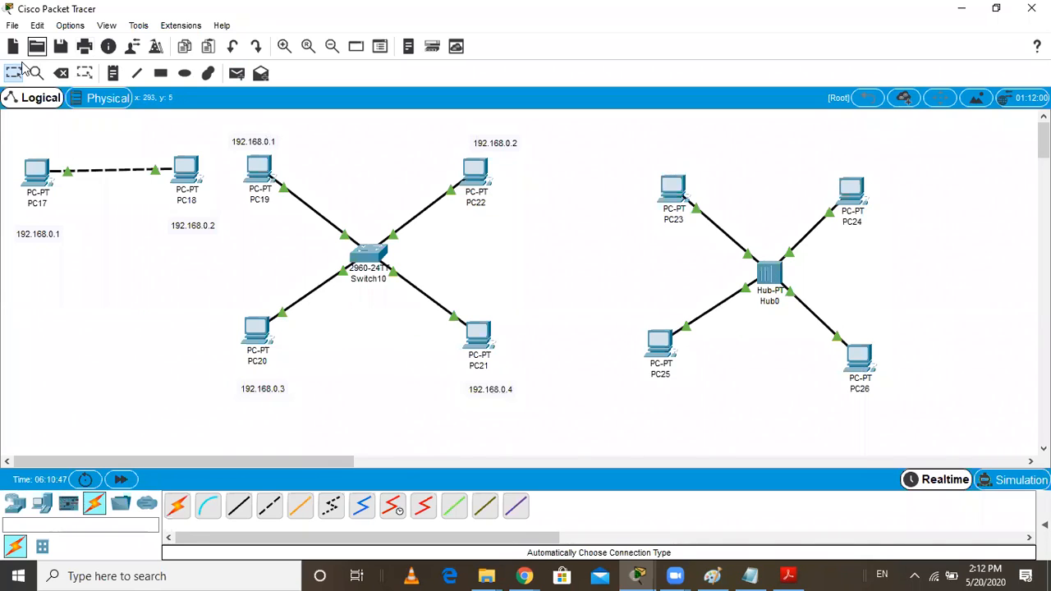
Move the whole Switch10 network with its IP labels below the PC17–PC18 network
drag(218, 123, 325, 341)
drag(380, 375, 532, 406)
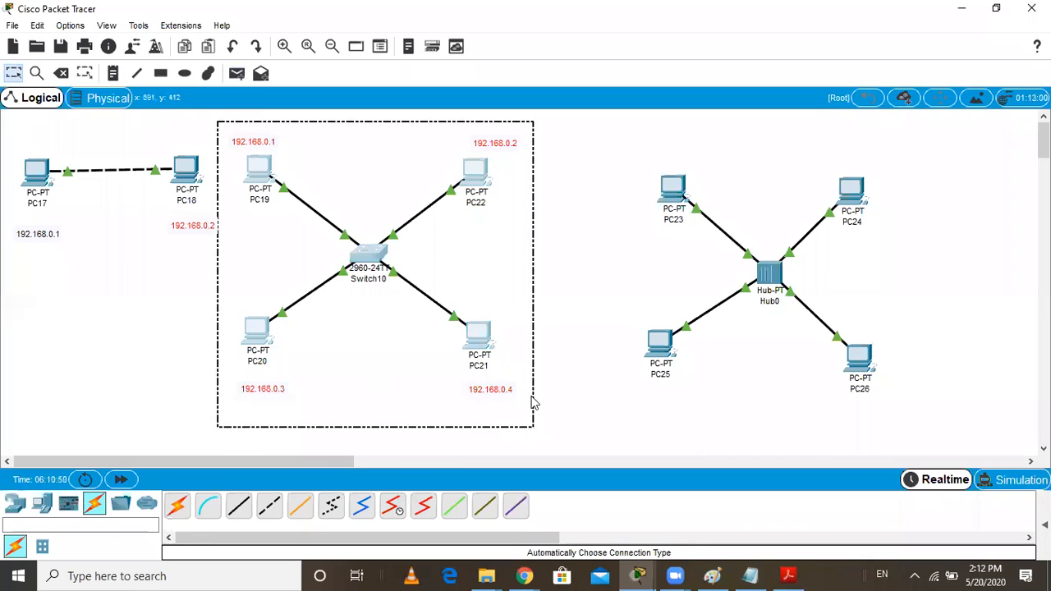
drag(257, 162, 0, 280)
Move the Hub0 network with its four PCs closer to the other two networks and switch to simulation mode
drag(617, 136, 911, 439)
drag(670, 200, 400, 177)
click(1018, 483)
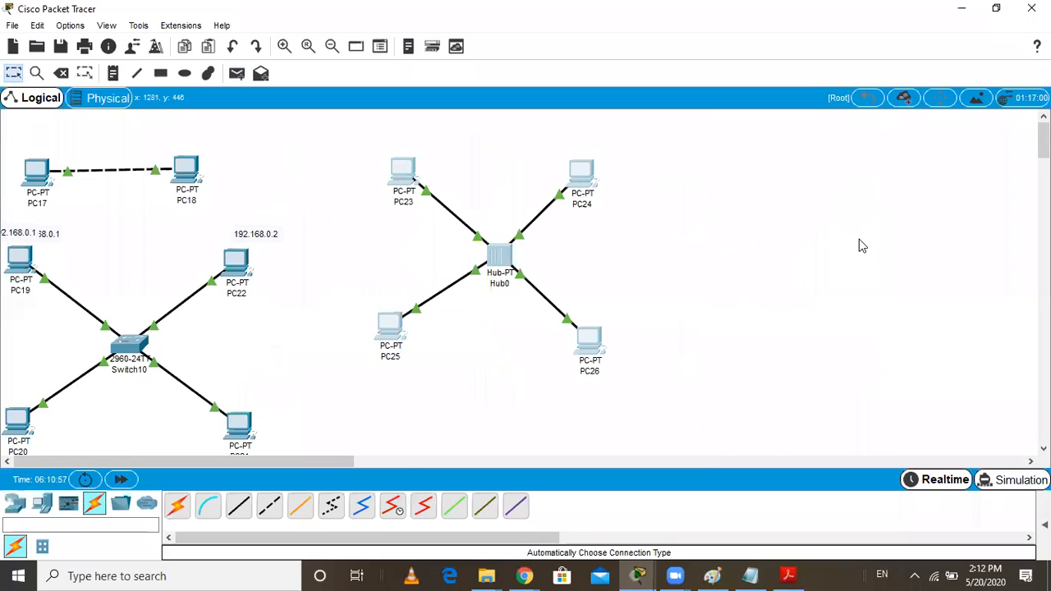
Play the simulation to watch the PC24 to PC26 PDU travel through Hub0, and return to realtime mode
click(897, 345)
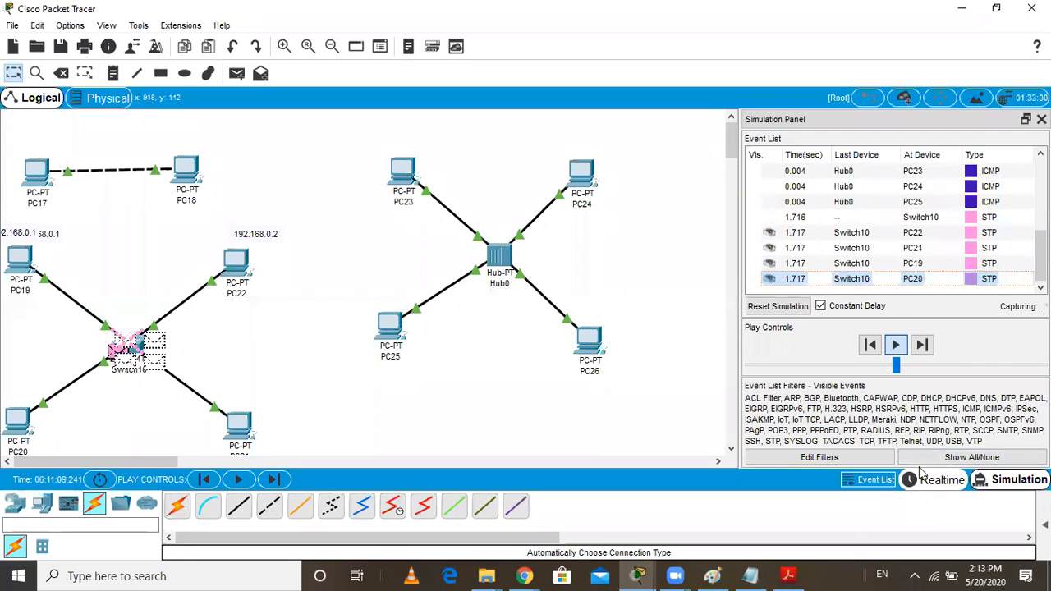
click(936, 480)
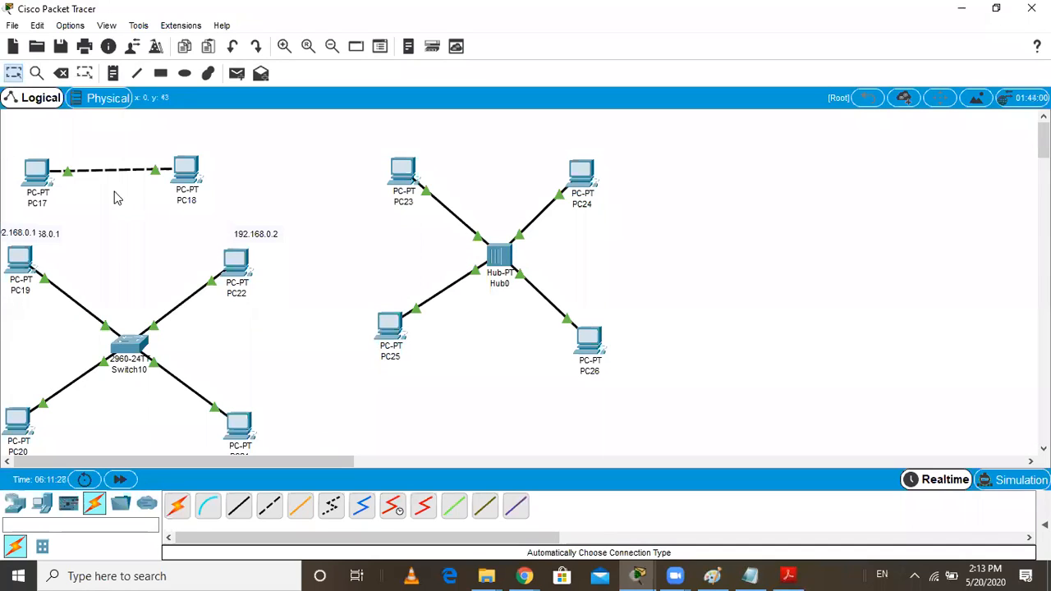
Delete the whole Hub0 network with PC23, PC24, PC25 and PC26 from the workspace
drag(348, 132, 428, 239)
drag(508, 331, 645, 424)
key(Delete)
click(472, 307)
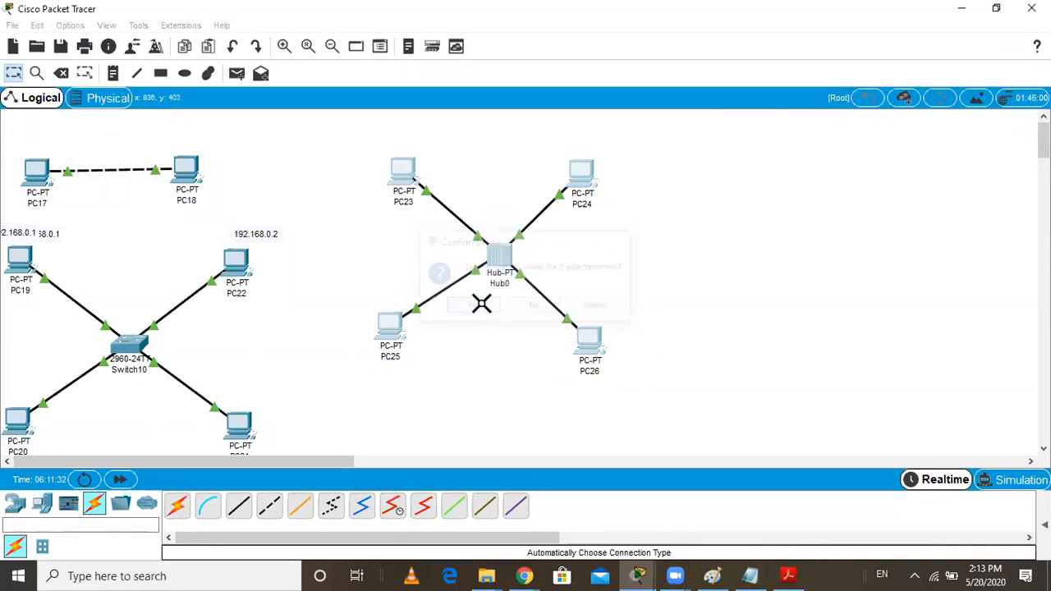
Delete the cross-over cable between PC17 and PC18 together with both PCs
click(99, 169)
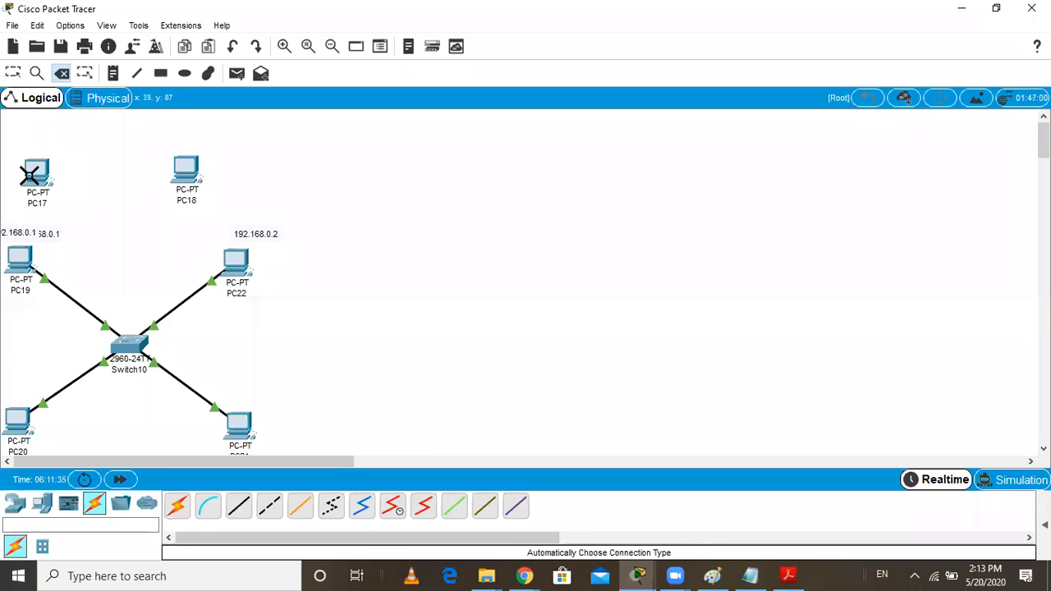
click(33, 173)
click(184, 166)
Delete Switch10 and its four connected PCs from the workspace
click(233, 257)
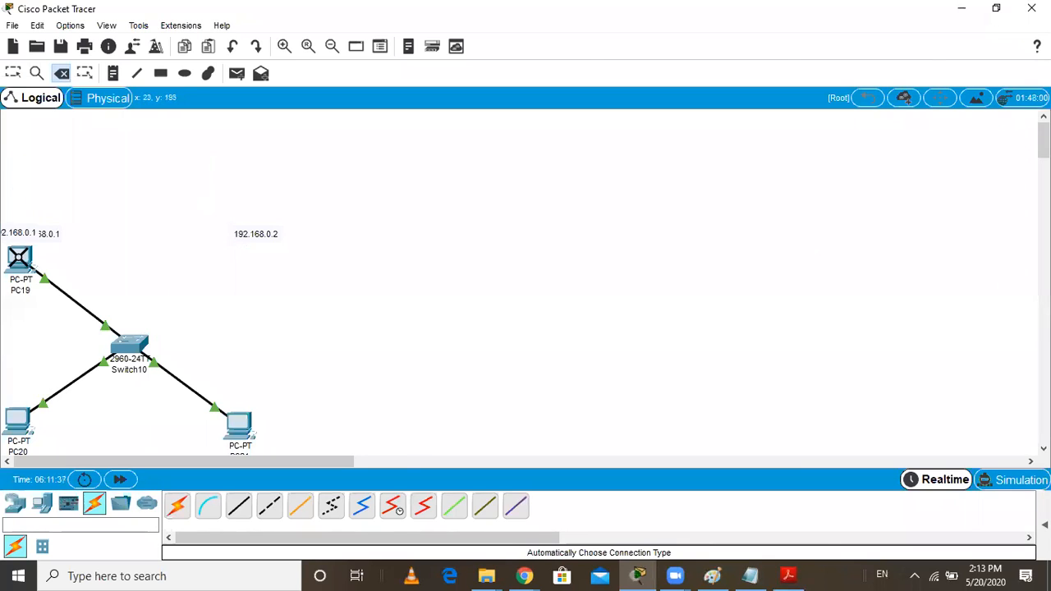
click(19, 257)
click(114, 342)
click(238, 423)
click(13, 415)
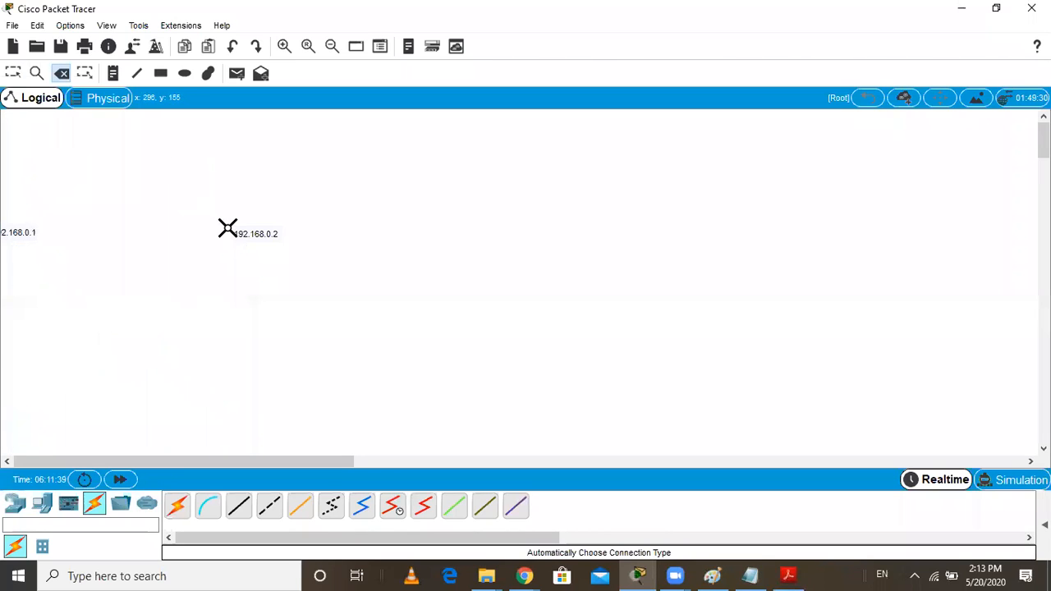
Delete the leftover 192.168.0.1 and 192.168.0.2 labels and switch back to the Select tool
click(227, 229)
click(20, 233)
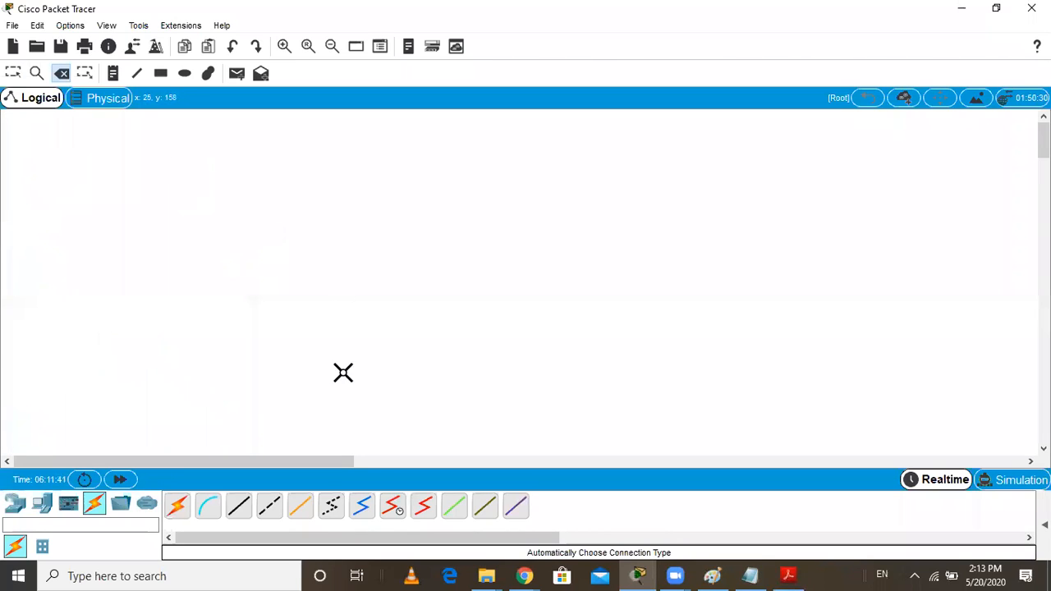
click(14, 73)
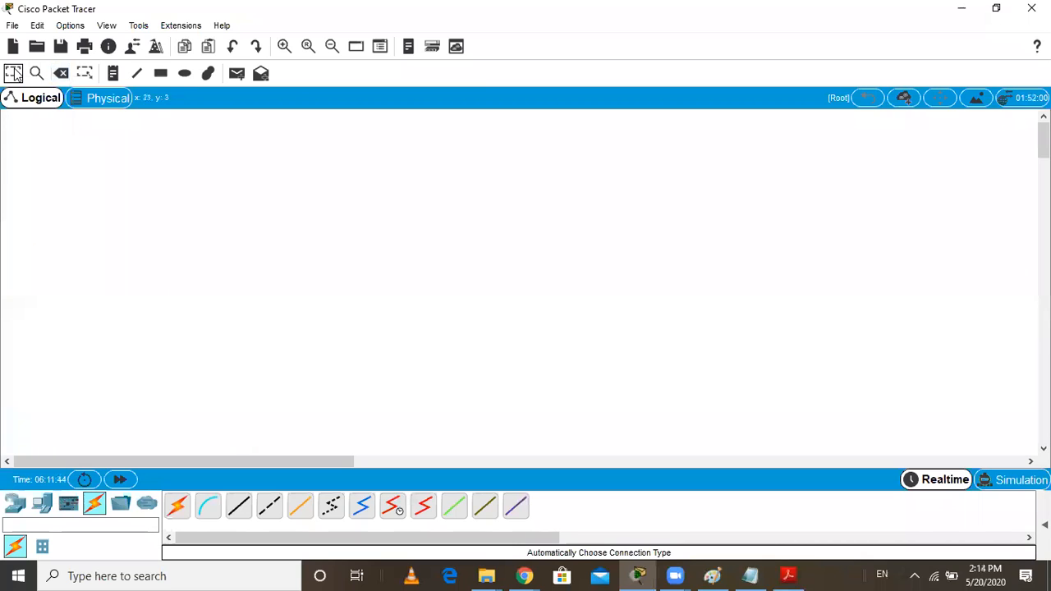
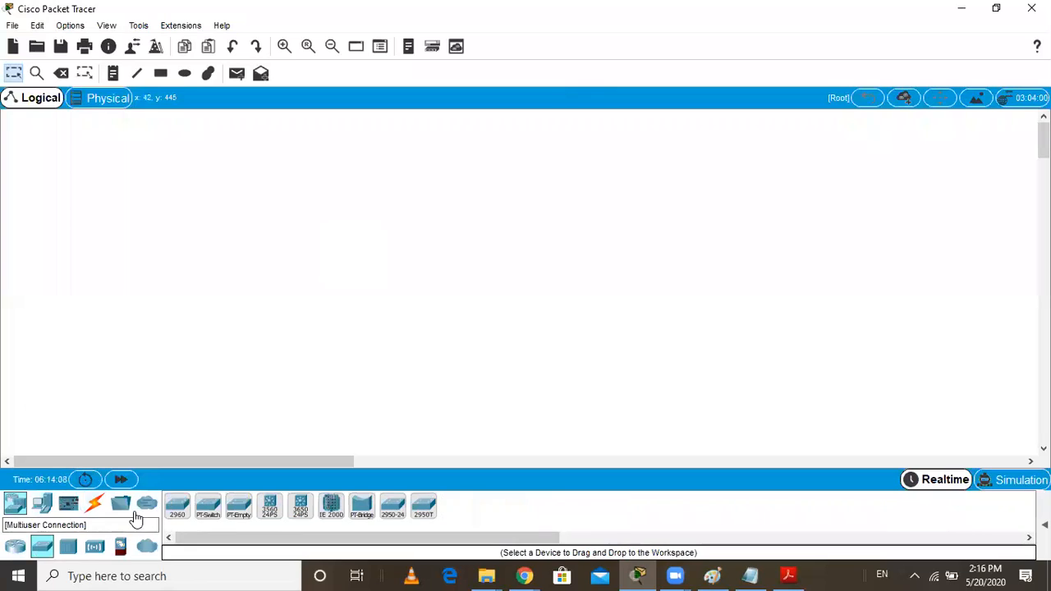
Place a 2960 switch mid-workspace and arrange six PCs around it
drag(175, 511, 476, 271)
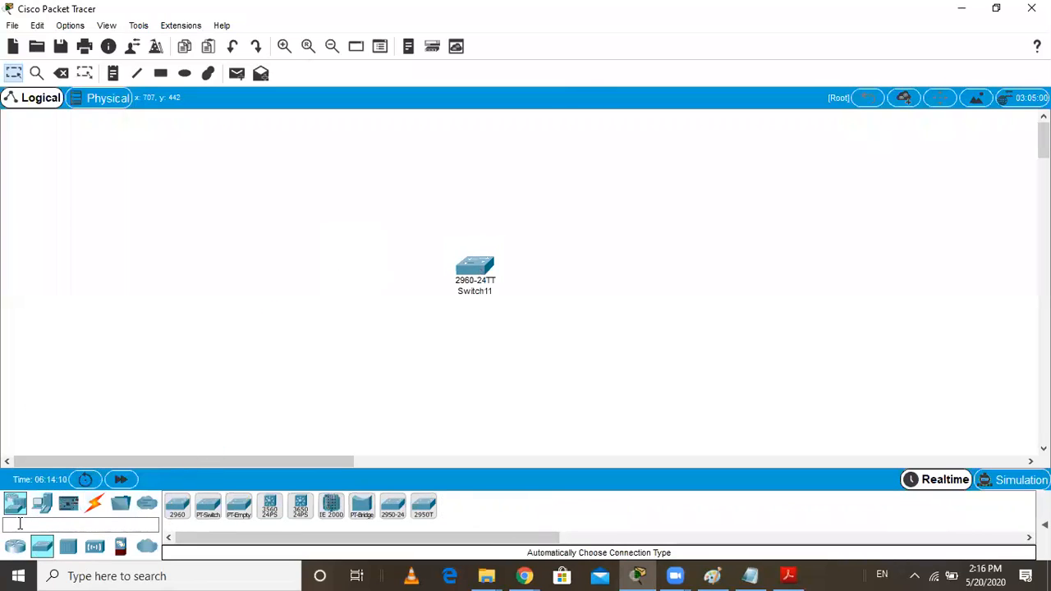
click(42, 504)
drag(188, 510, 331, 211)
drag(178, 508, 339, 361)
drag(178, 509, 468, 380)
drag(182, 510, 481, 386)
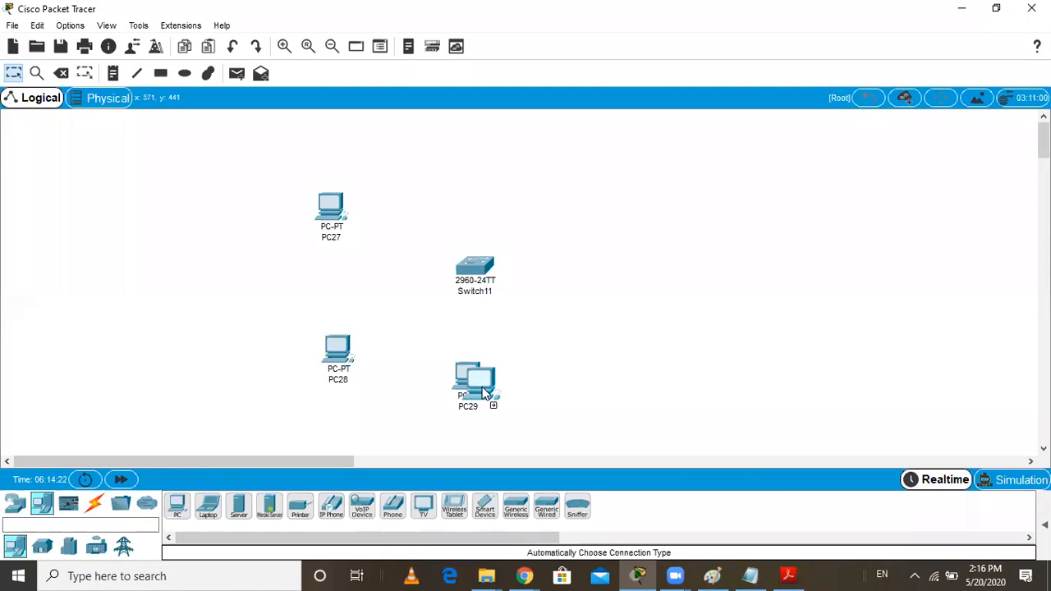
drag(597, 361, 598, 362)
drag(178, 509, 524, 179)
drag(177, 505, 614, 249)
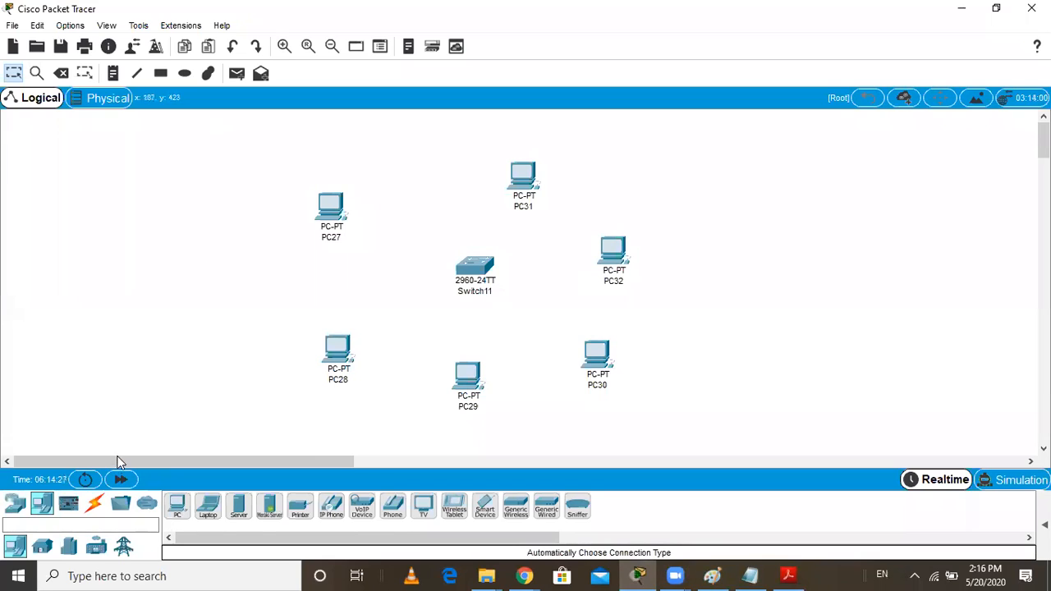
Connect PC27, PC31 and PC28 to Switch11 using the automatic connection type
click(94, 507)
click(177, 506)
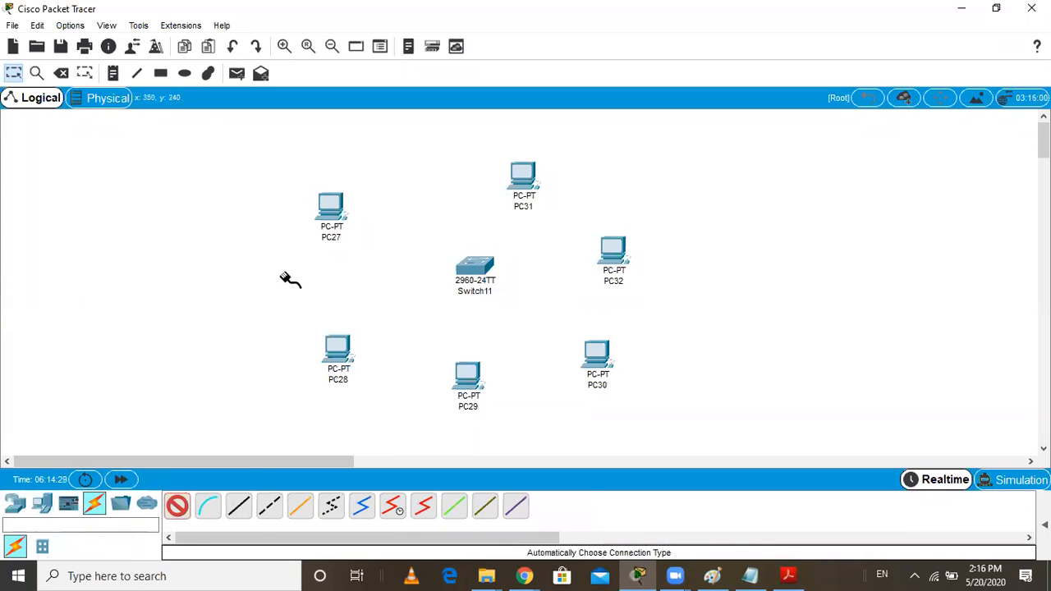
click(341, 205)
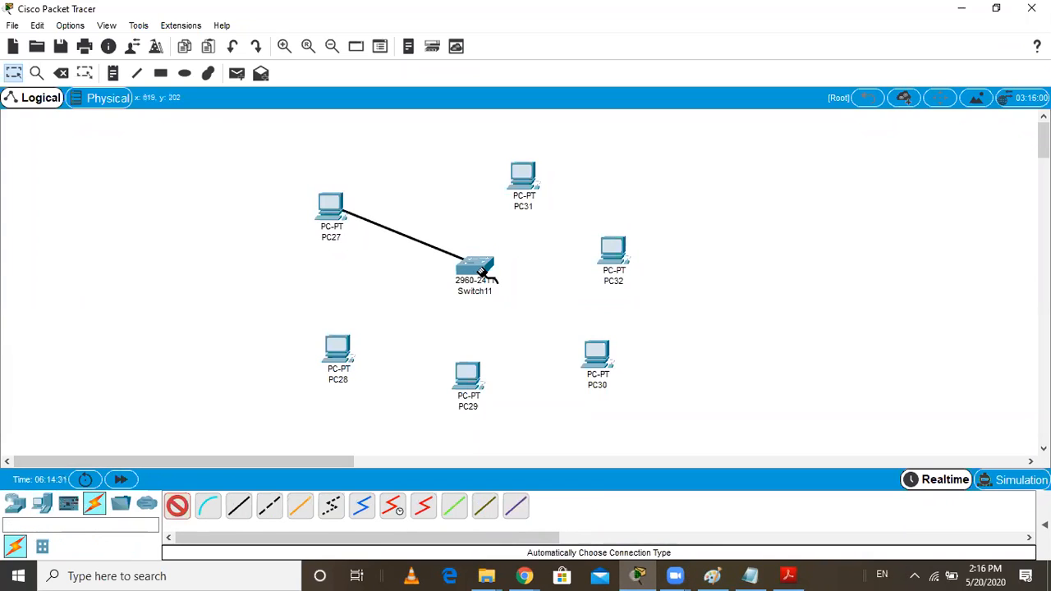
click(483, 272)
click(179, 505)
click(528, 171)
click(483, 266)
click(177, 506)
click(466, 274)
click(331, 348)
Connect PC29, PC32 and PC30 to Switch11 using the automatic connection type
click(177, 505)
click(485, 273)
click(469, 374)
click(172, 506)
click(482, 269)
click(612, 250)
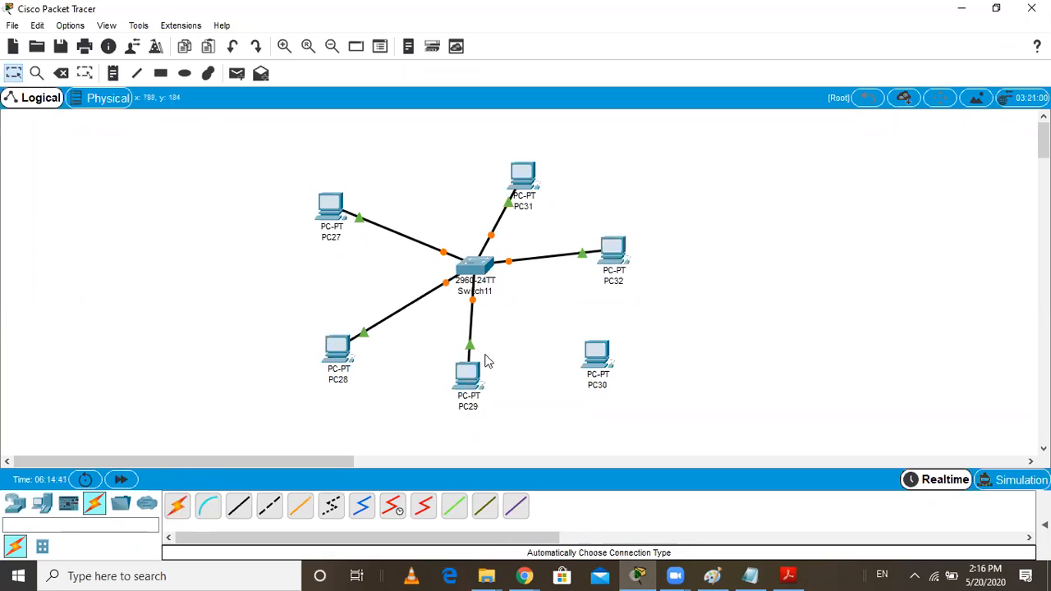
click(177, 506)
click(486, 271)
click(597, 353)
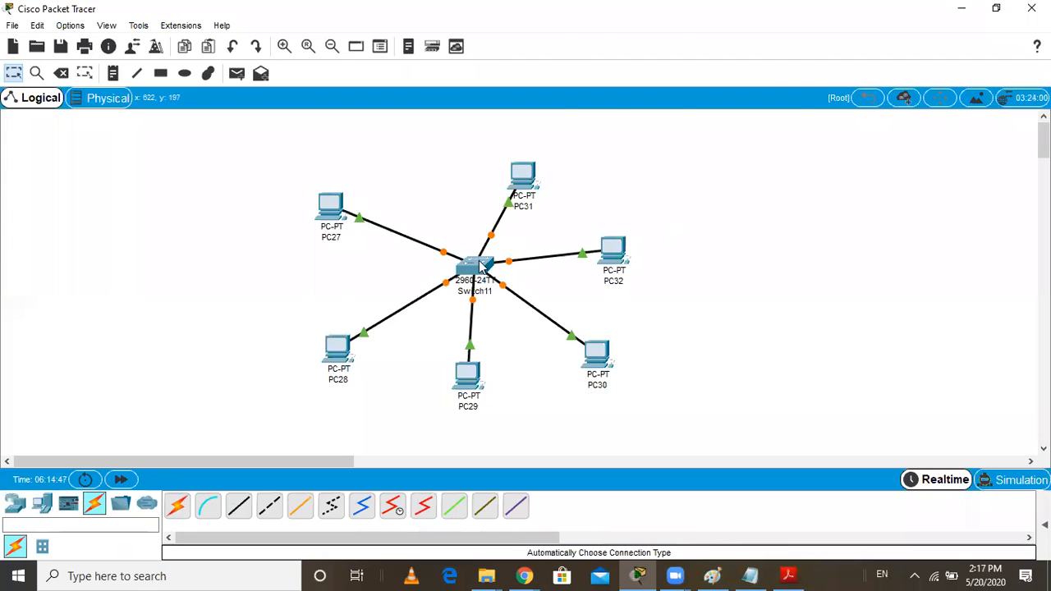
Open Switch11's command line interface and enter privileged mode with the enable command
mouse_move(479, 266)
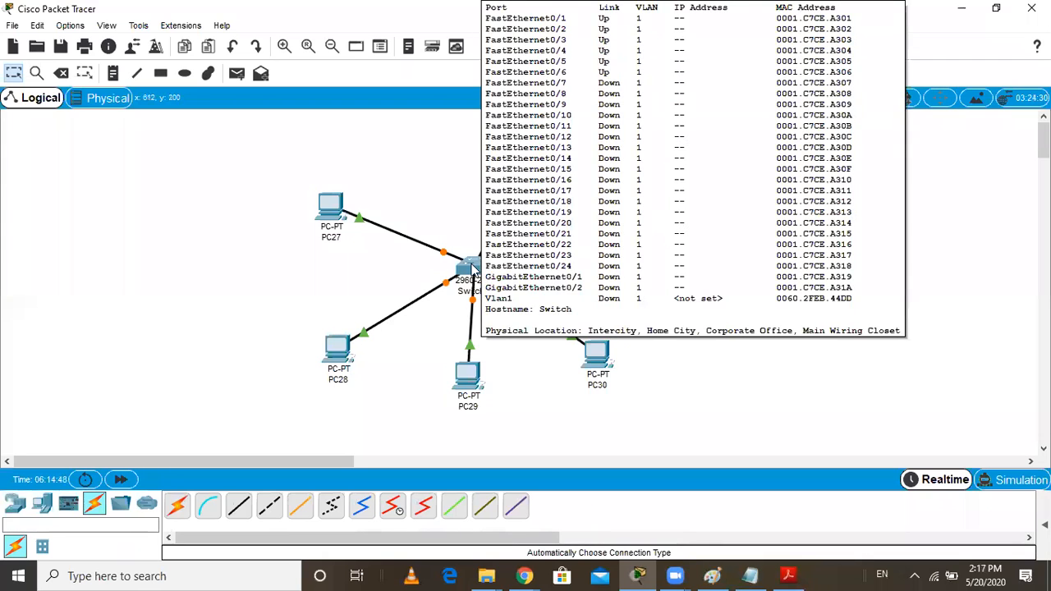
click(474, 266)
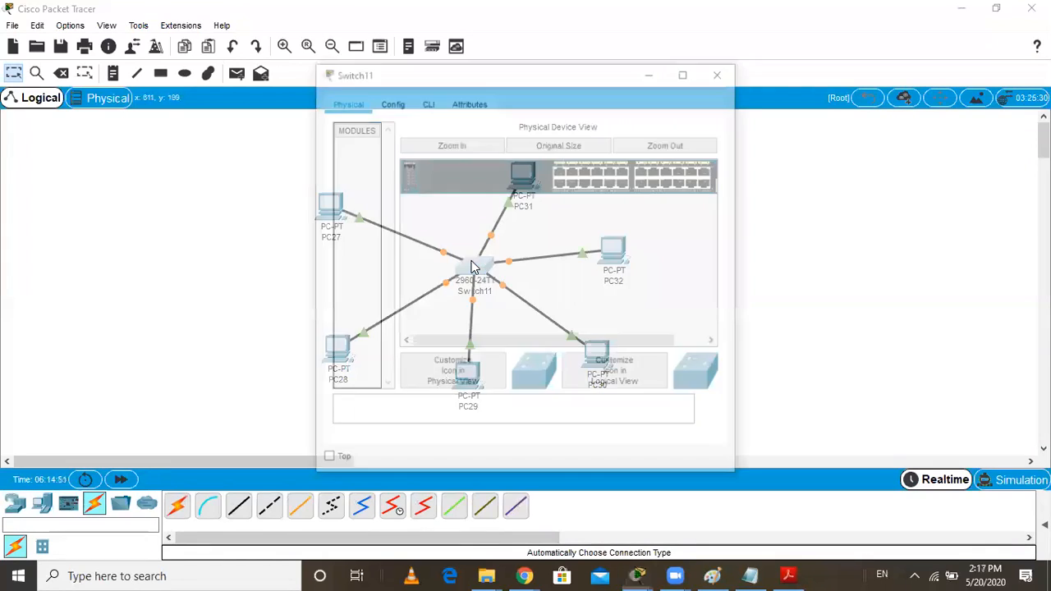
drag(552, 74, 777, 126)
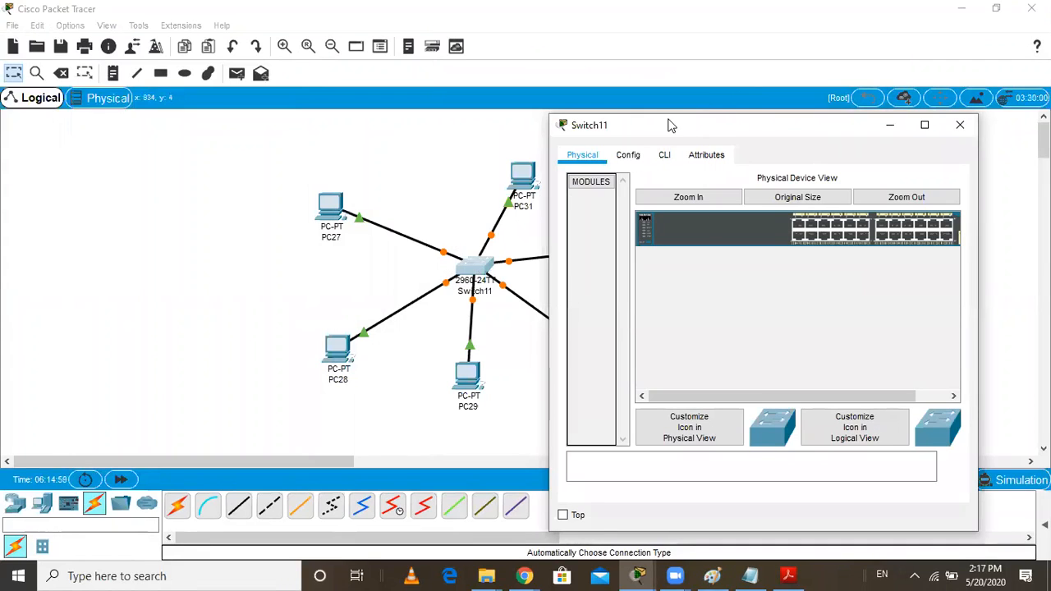
click(666, 156)
drag(742, 133, 747, 71)
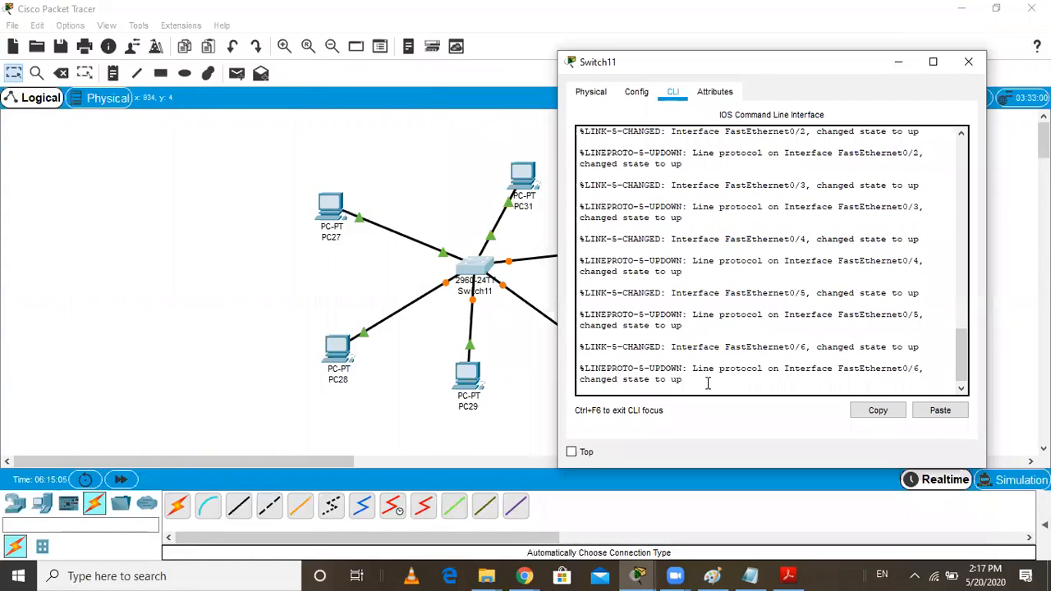
key(Return)
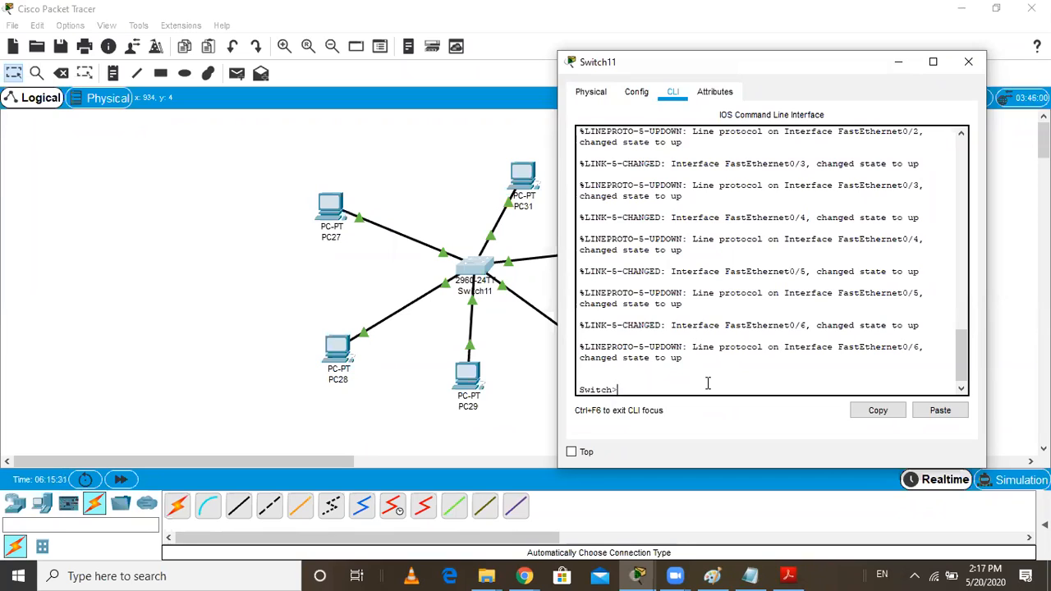
text(enable)
key(Return)
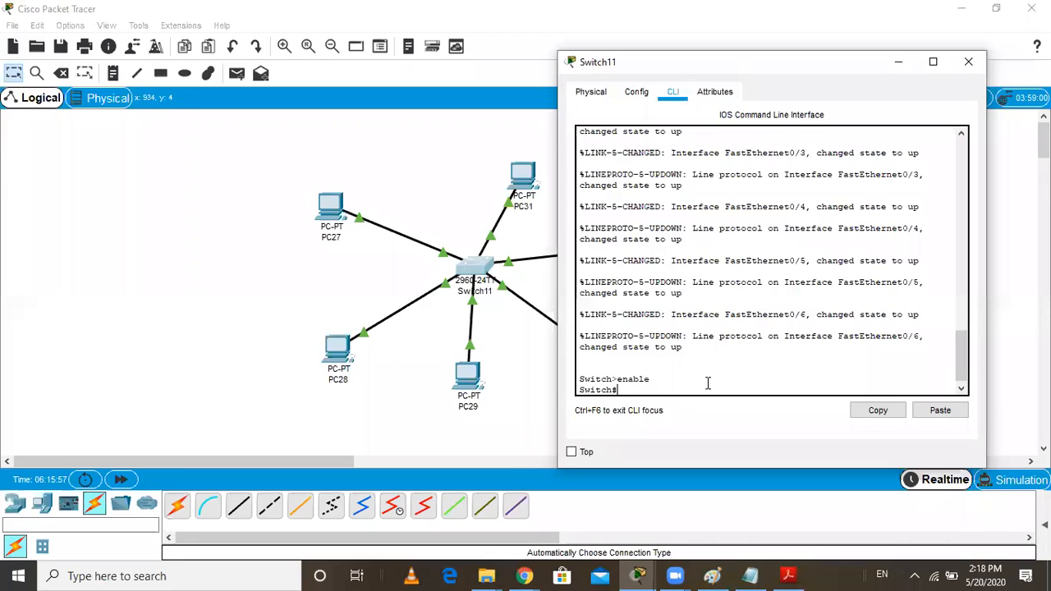
Enter Switch11's global configuration mode with the config command, accepting the default terminal source, and minimize the switch window
text(config)
key(Return)
key(Return)
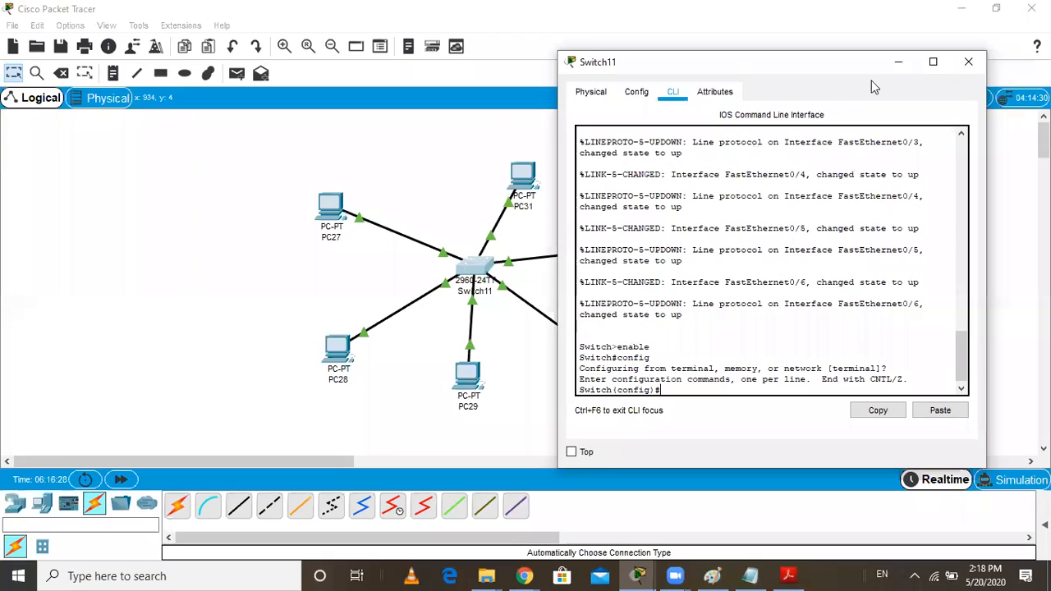
click(897, 63)
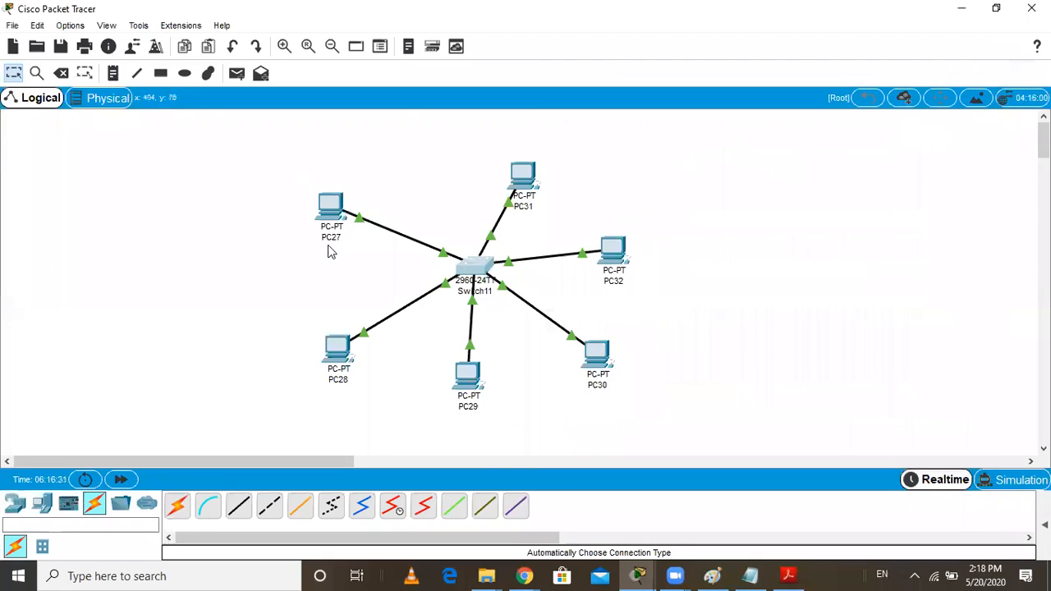
Delete Switch11 with its cables and place a new 2960 switch between the PCs
click(119, 74)
click(309, 174)
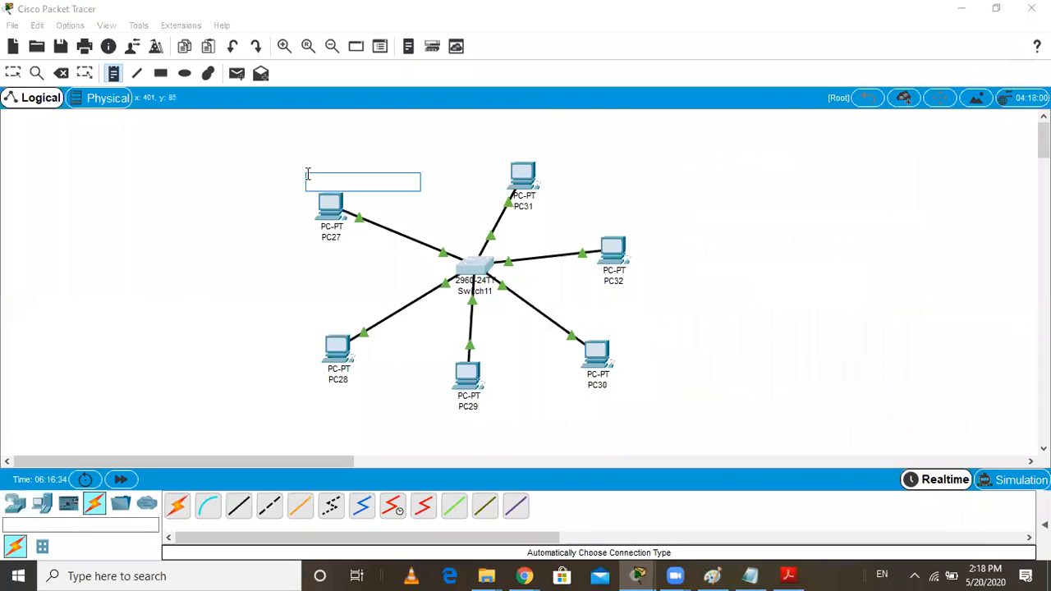
click(62, 76)
click(492, 310)
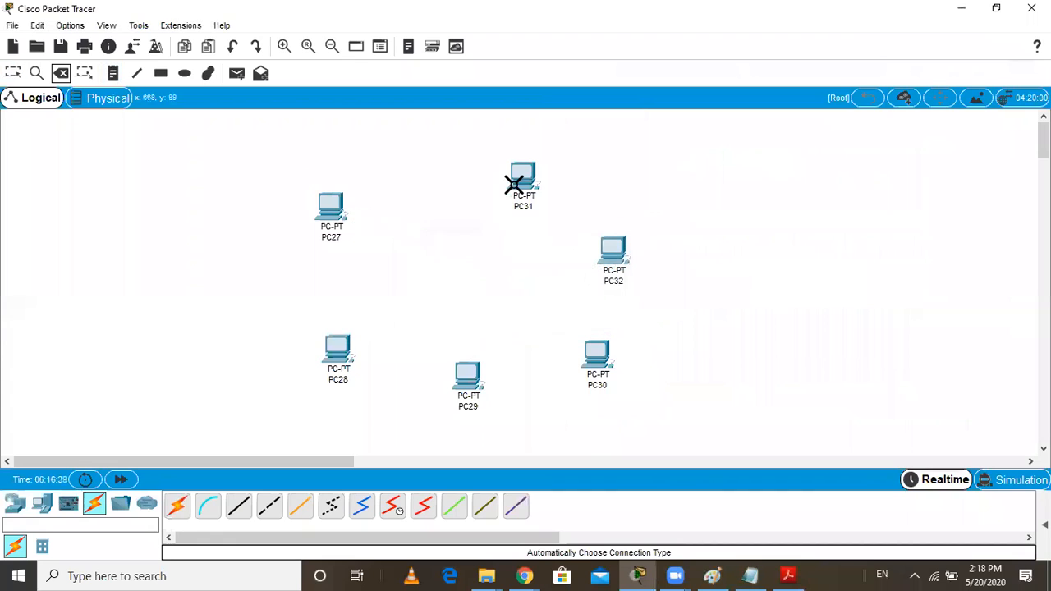
click(23, 505)
drag(43, 547, 475, 298)
click(477, 297)
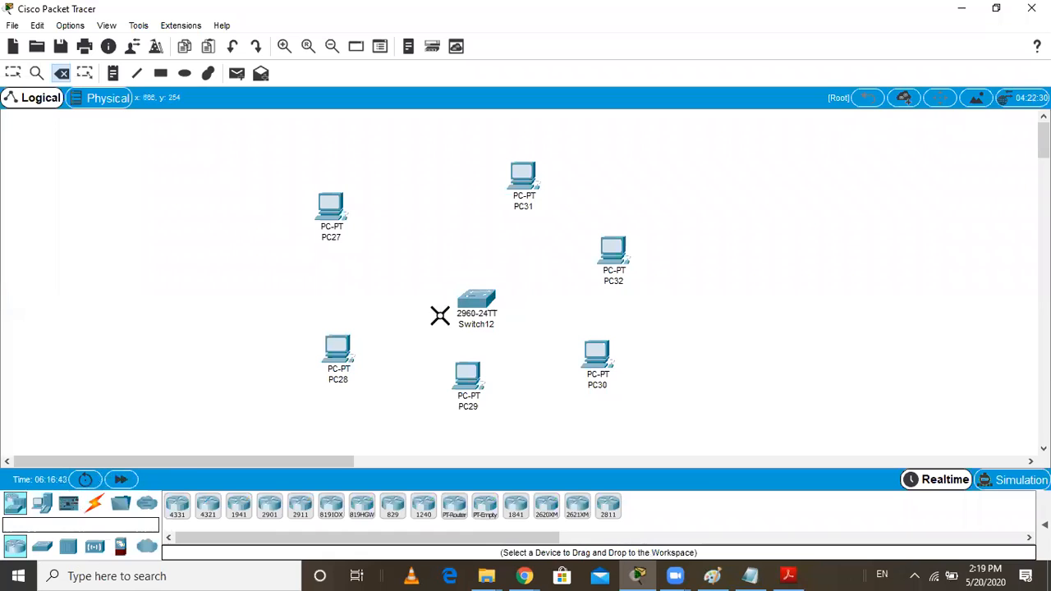
Delete PC27 and PC28, and move PC31, PC32 and PC29 so the remaining four PCs surround Switch12
click(331, 216)
click(337, 348)
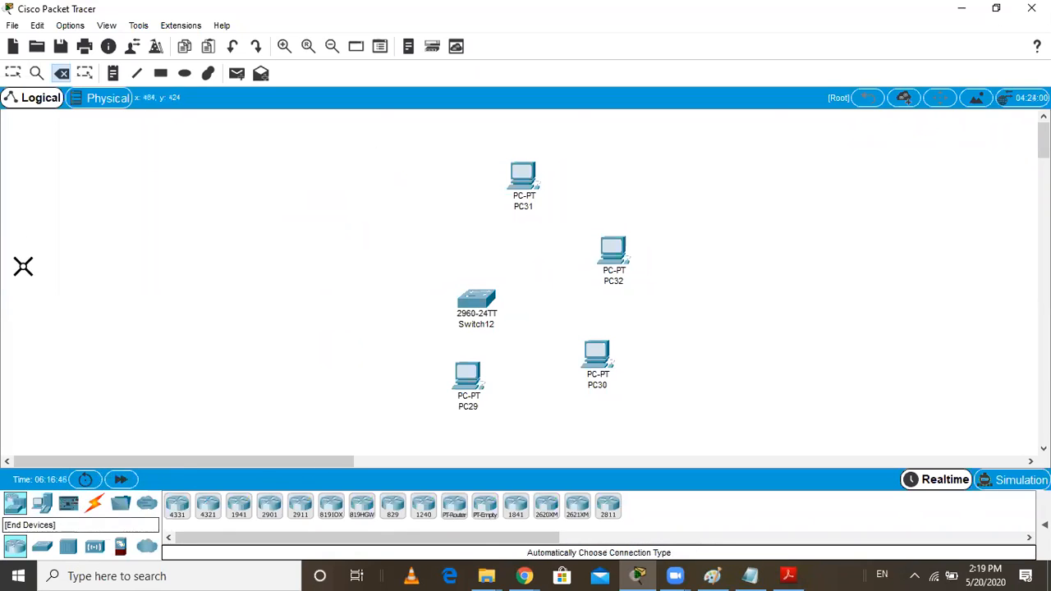
click(13, 74)
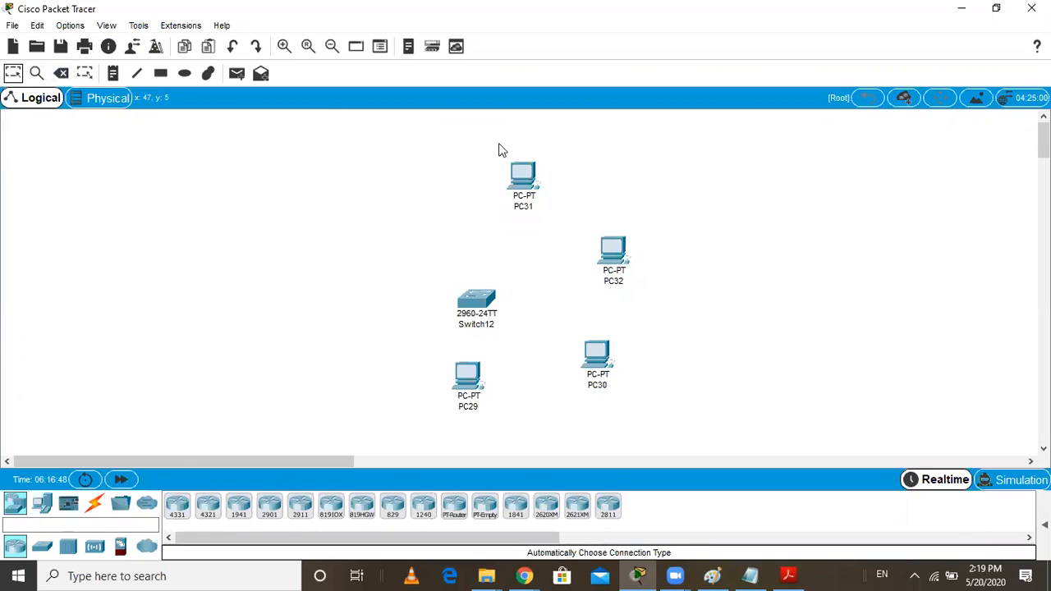
drag(517, 179, 362, 209)
drag(624, 248, 614, 198)
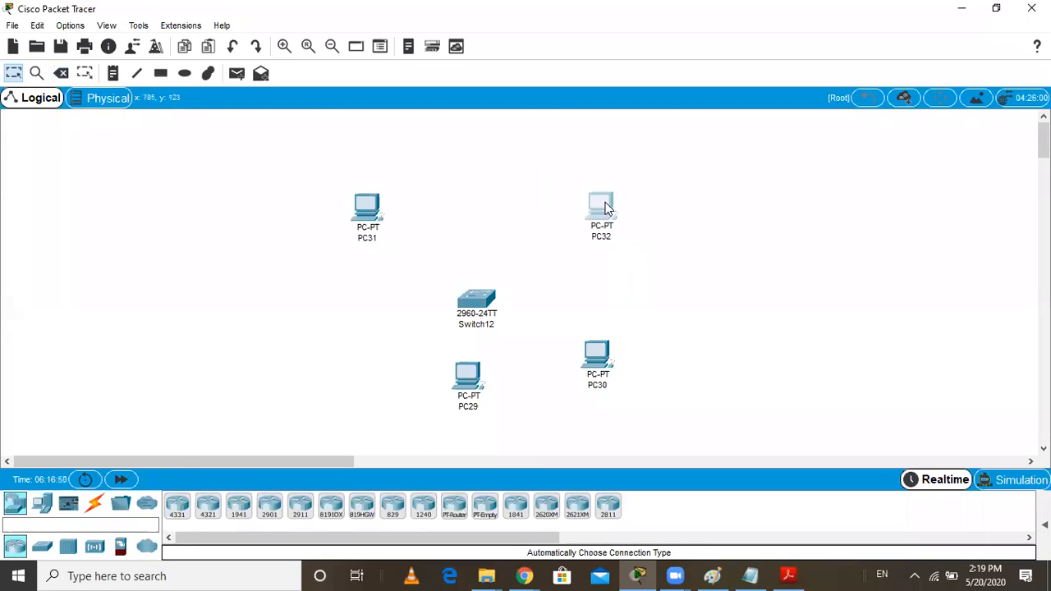
drag(471, 395, 354, 354)
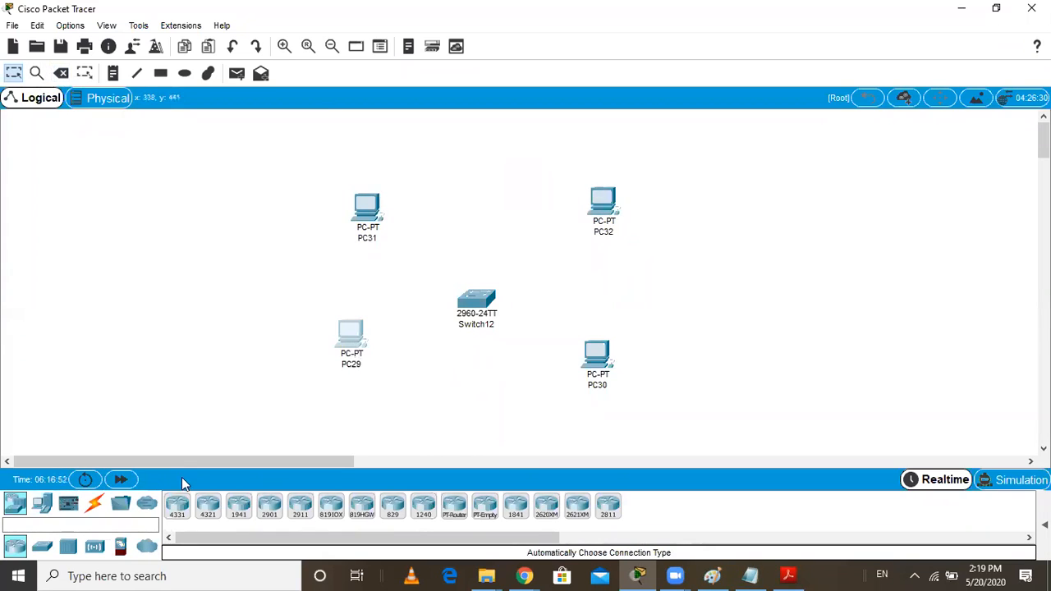
Connect PC31 and PC29 to Switch12 using the automatic connection type
click(95, 505)
click(371, 213)
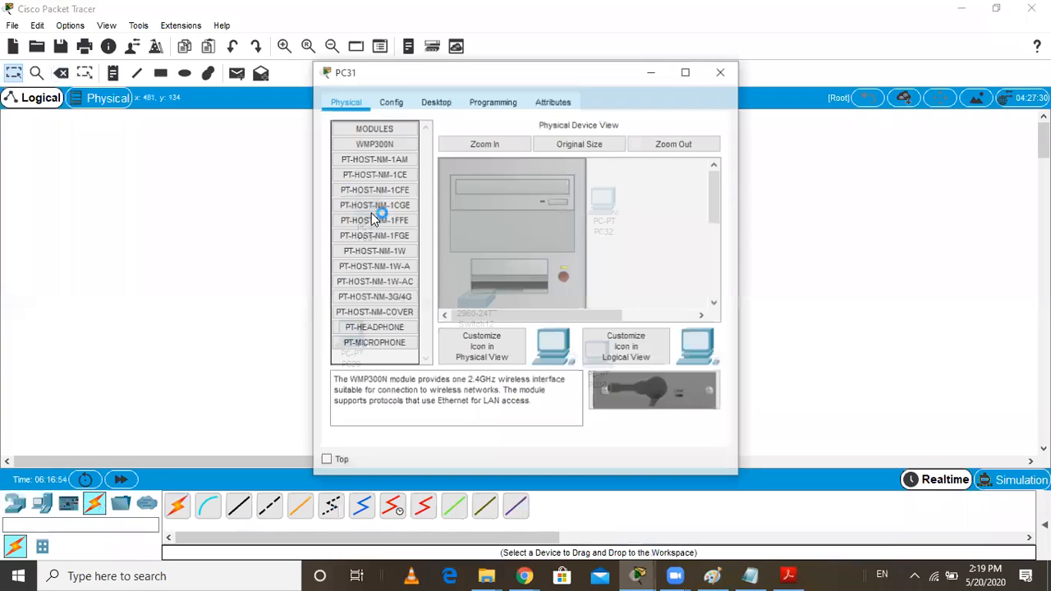
click(721, 75)
click(177, 505)
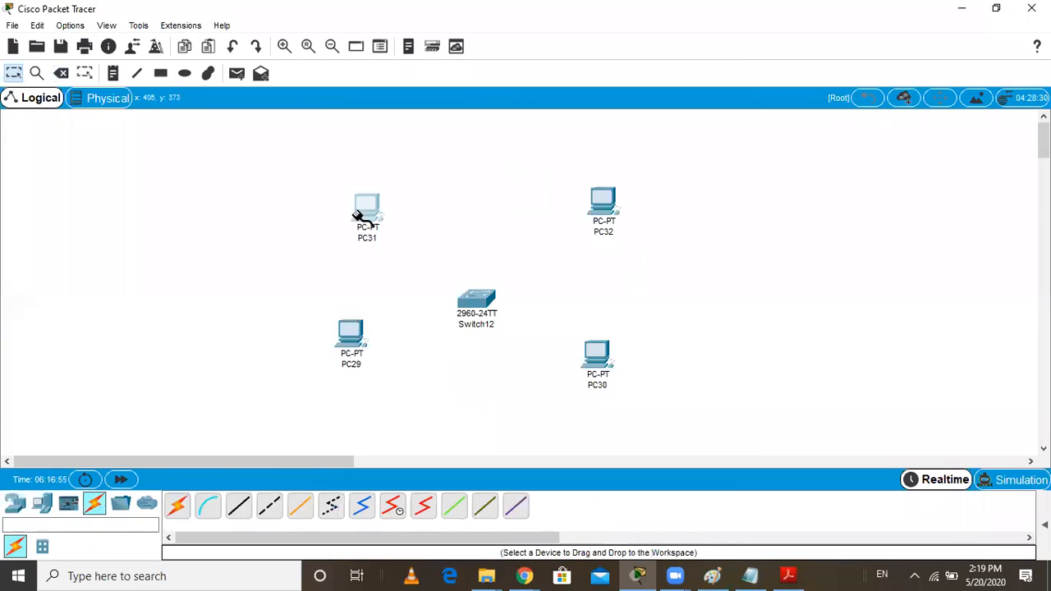
click(365, 210)
click(472, 295)
click(177, 505)
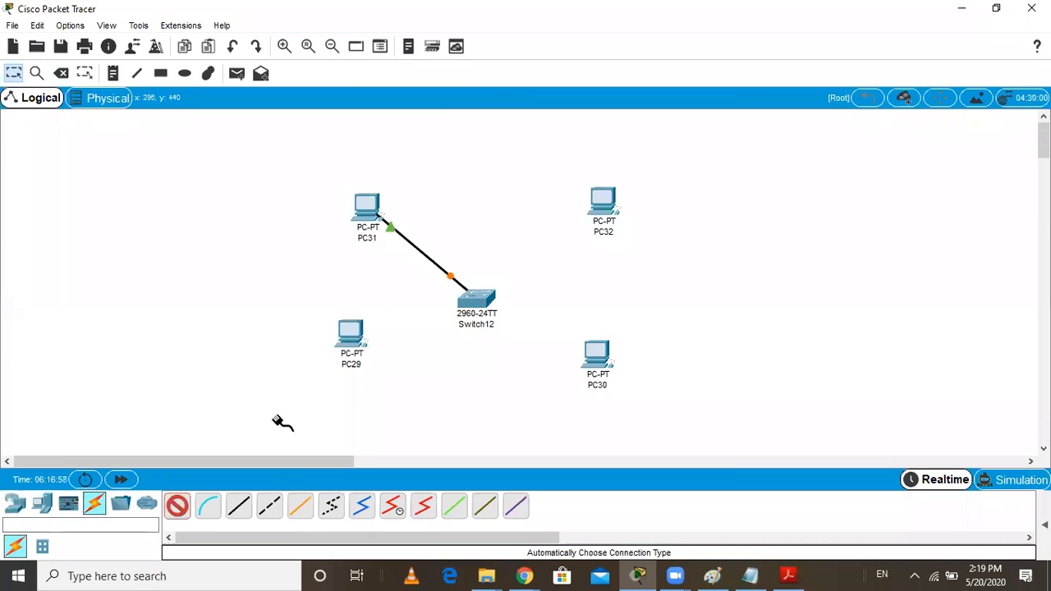
click(350, 345)
click(479, 301)
Connect PC30 and PC32 to Switch12 using the automatic connection type
click(176, 507)
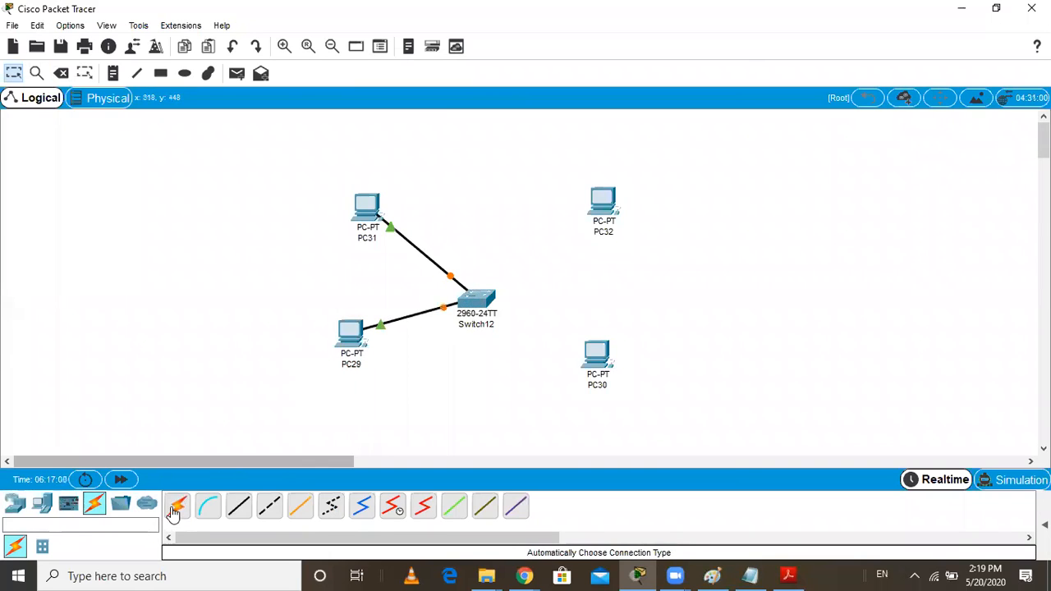
click(479, 301)
click(595, 351)
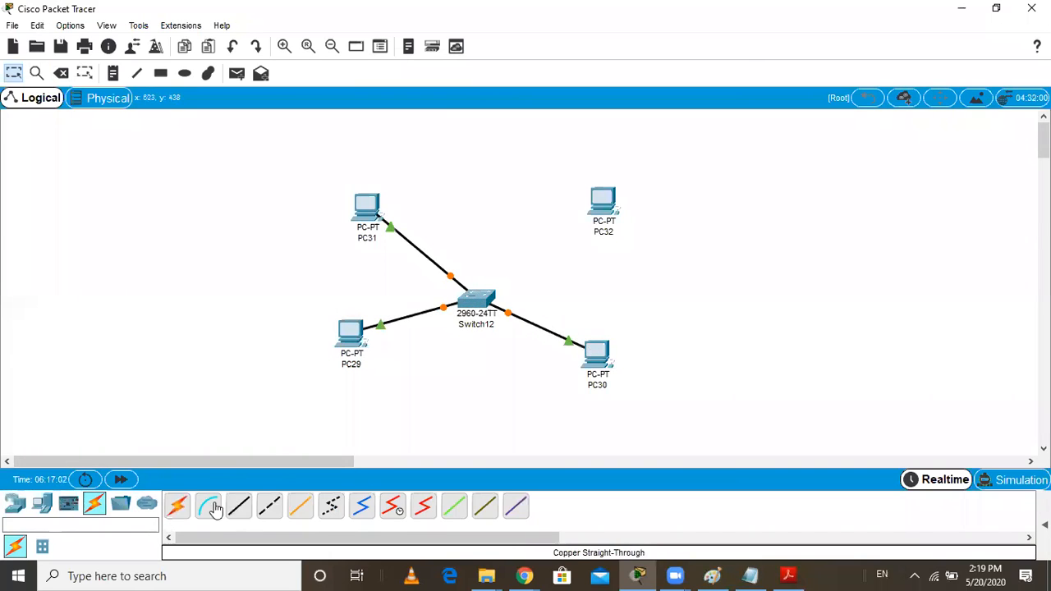
click(178, 507)
click(476, 300)
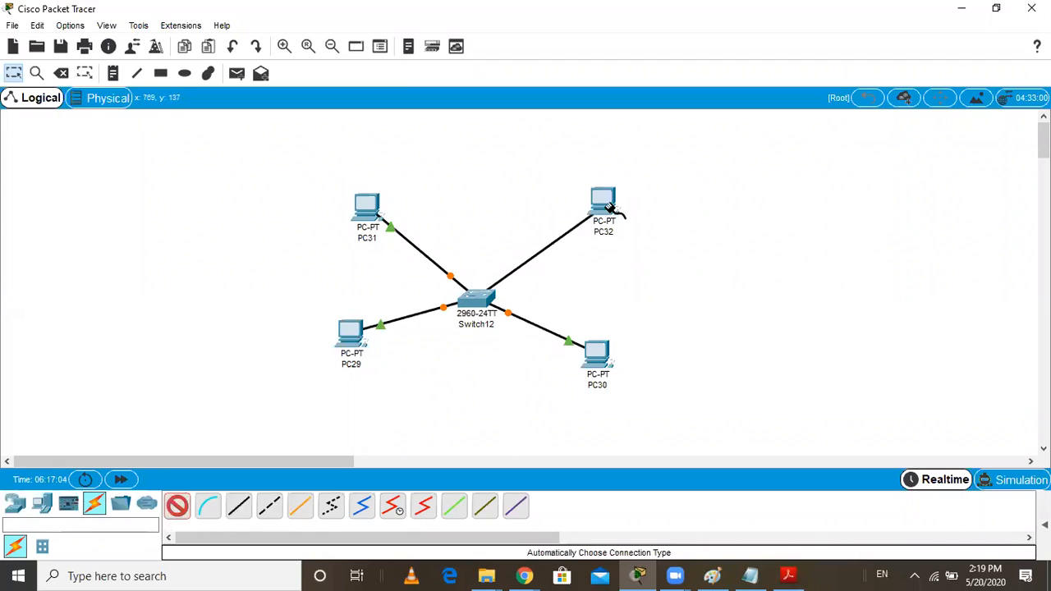
click(603, 205)
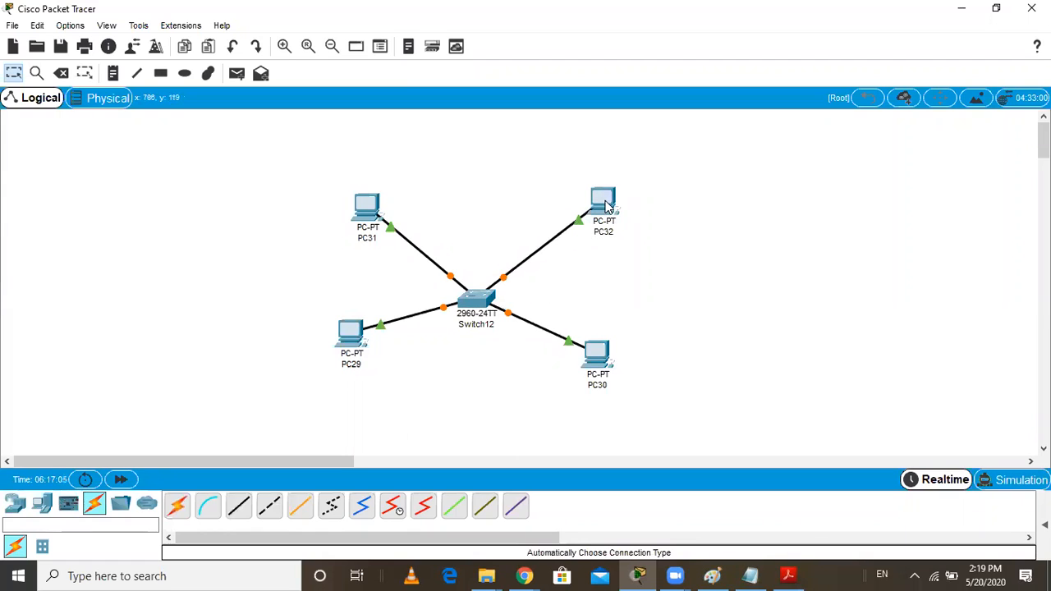
Add text notes 192.168.0.1 above PC31 and 192.168.0.2 above PC32
click(112, 74)
click(343, 175)
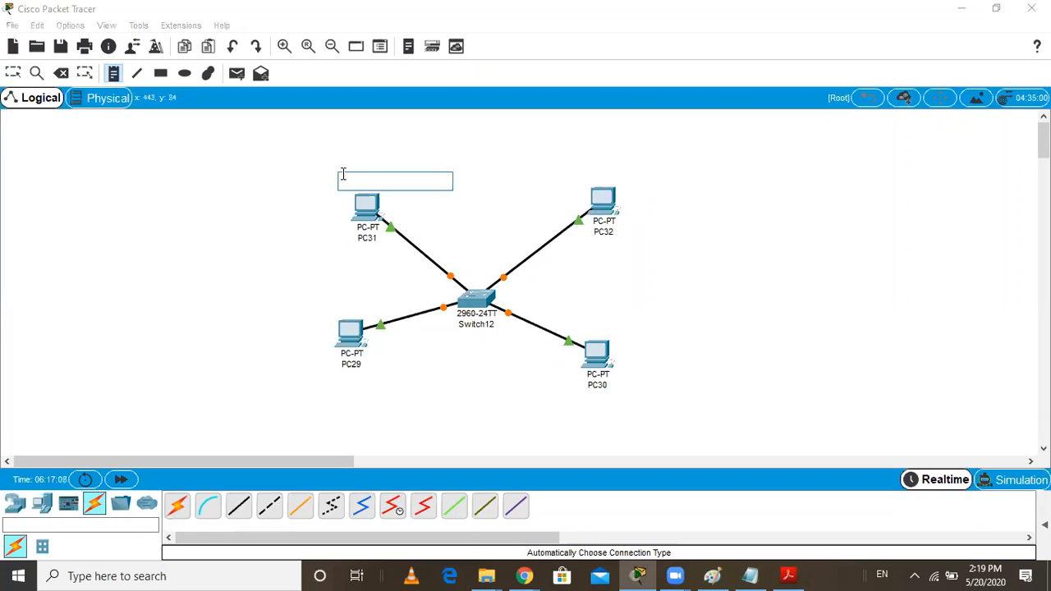
text(192.168)
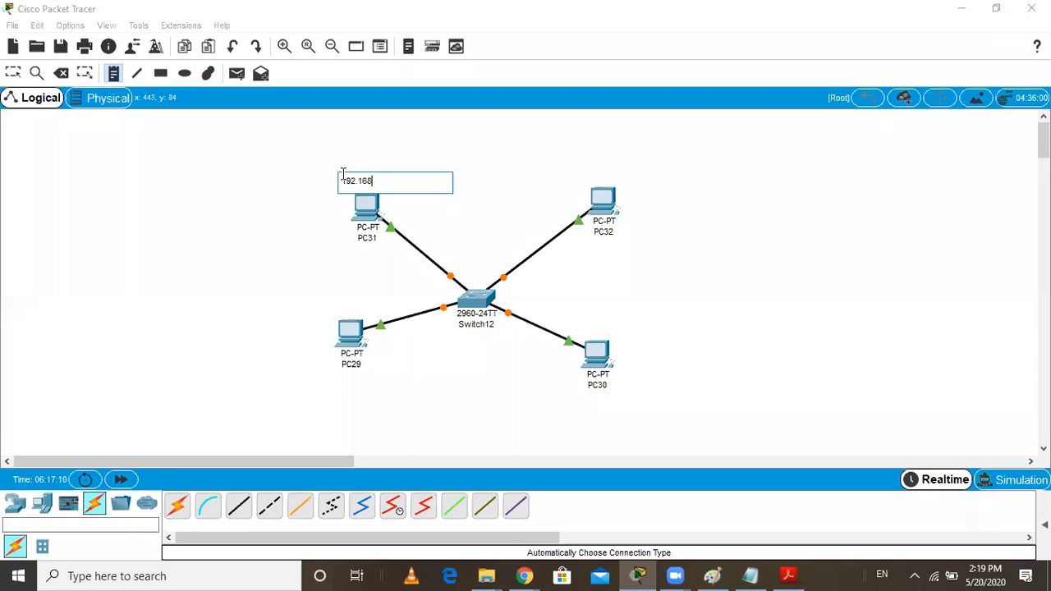
text(.0.1)
click(599, 168)
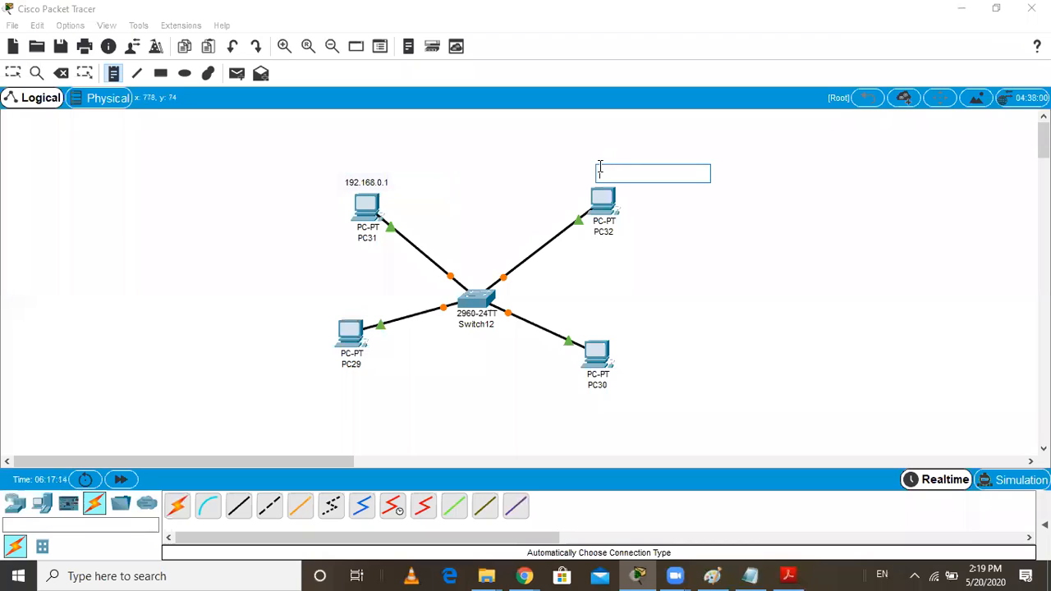
text(192.1)
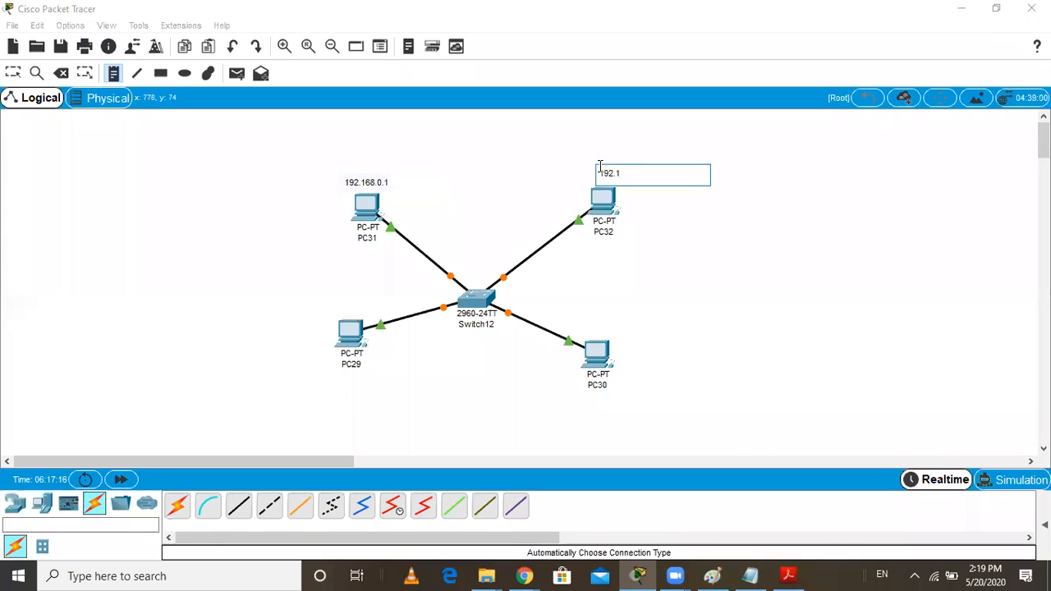
text(68.0.2)
Add text notes 192.168.0.3 below PC30 and 192.168.4 below PC29
click(615, 398)
text(192)
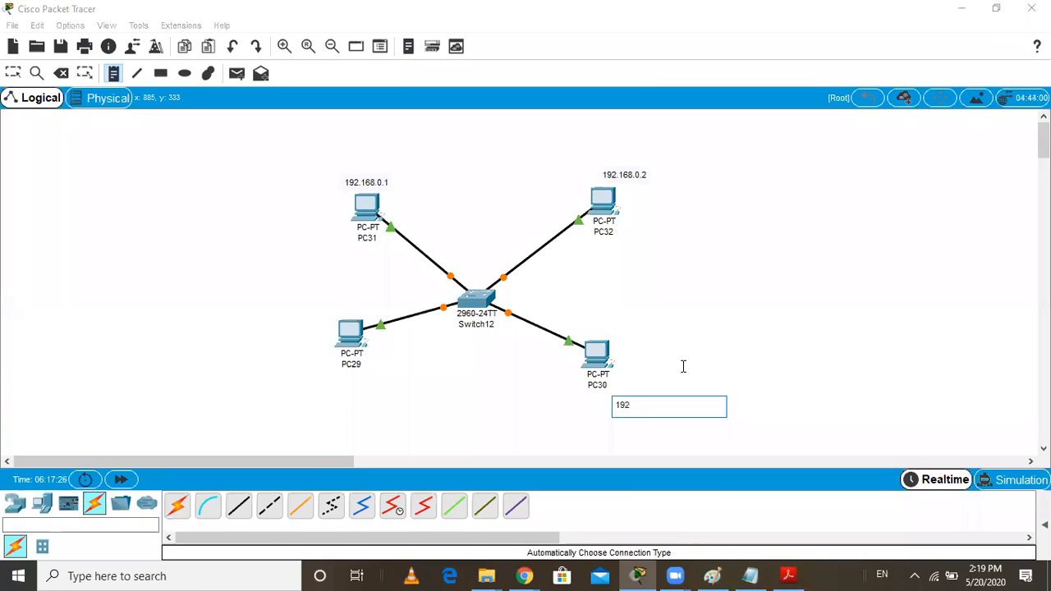
text(68.0.3)
click(314, 394)
text(192.168)
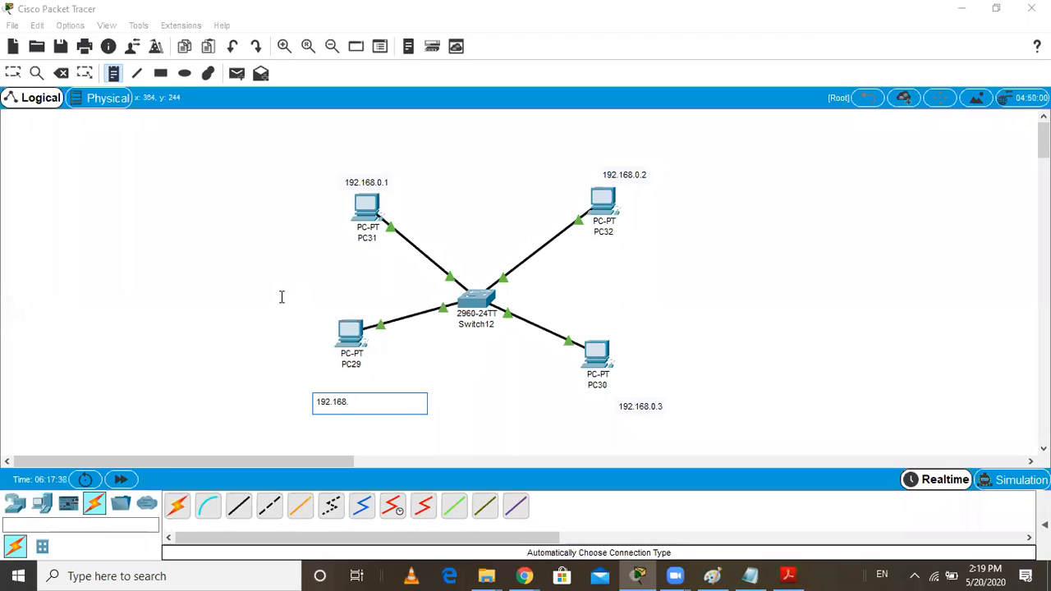
text(.4)
click(13, 73)
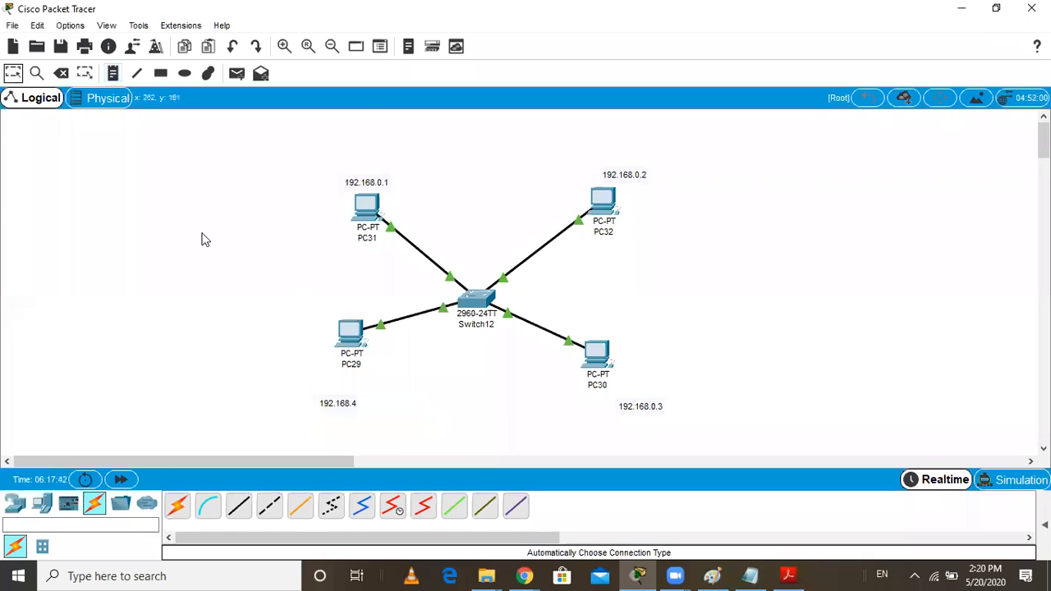
Assign PC31's FastEthernet0 interface the static IP address 192.168.0.1 with subnet mask 255.255.255.0
click(368, 207)
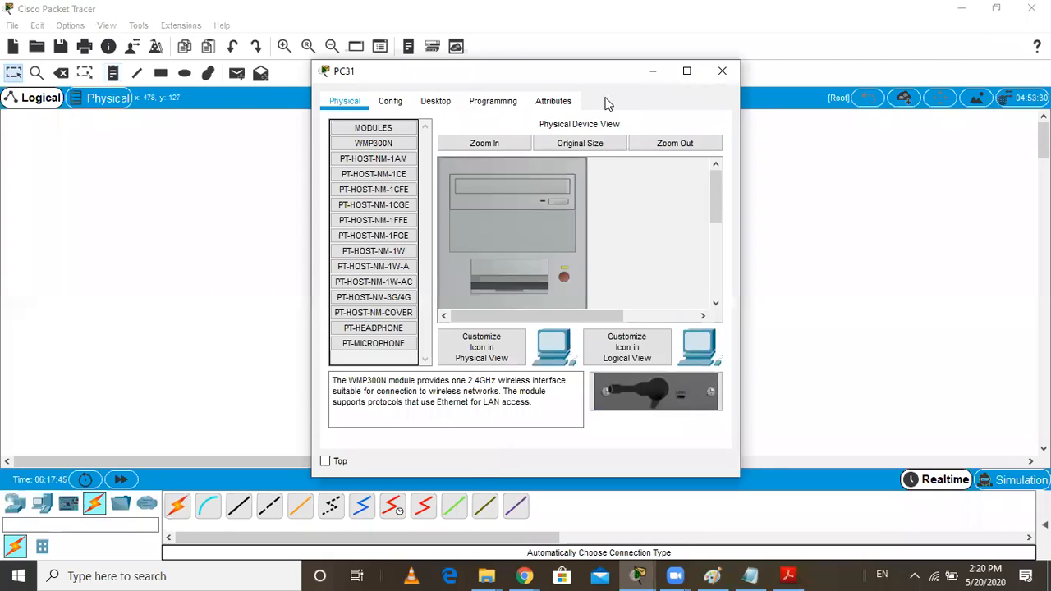
drag(607, 71, 796, 70)
click(579, 100)
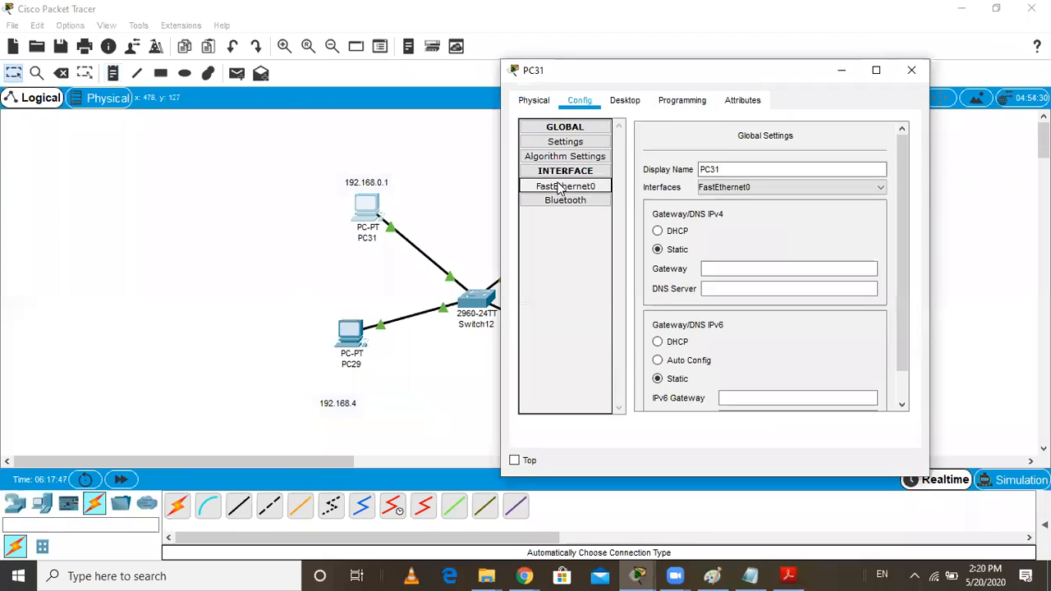
click(561, 188)
click(829, 247)
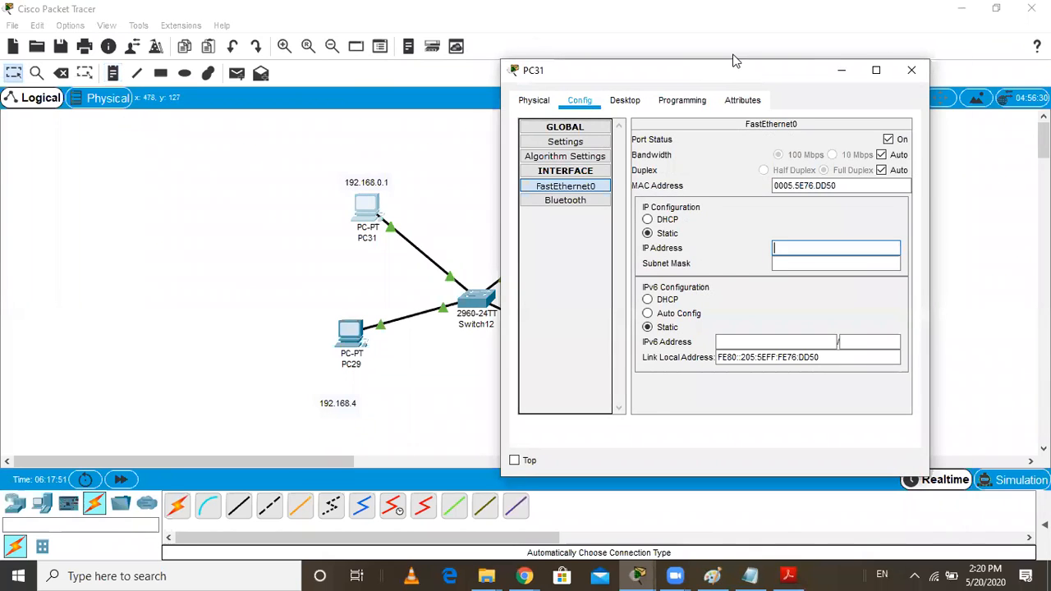
drag(733, 63, 762, 51)
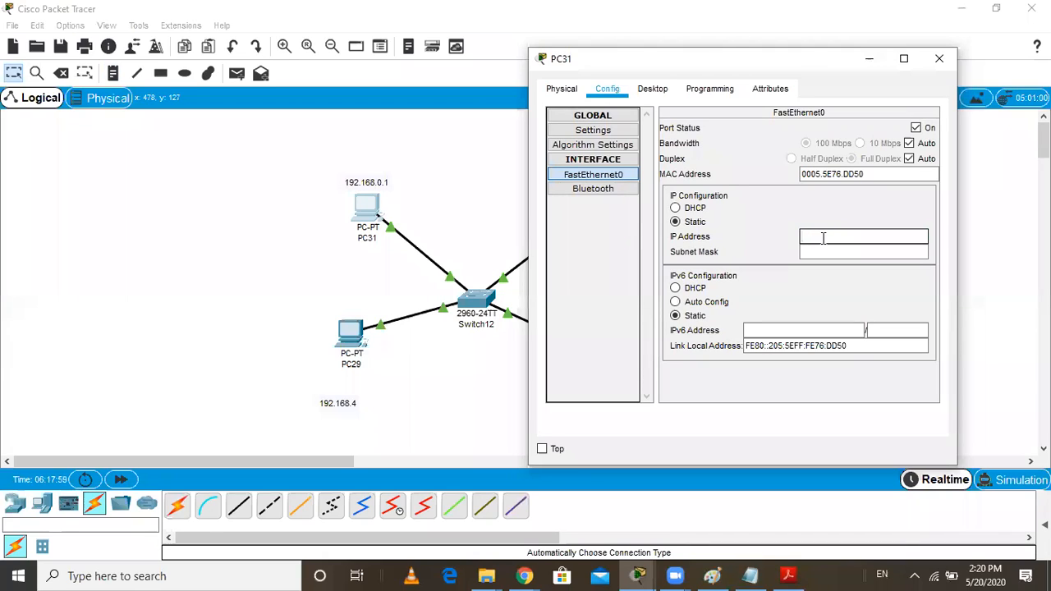
text(192.168.0.1)
click(853, 251)
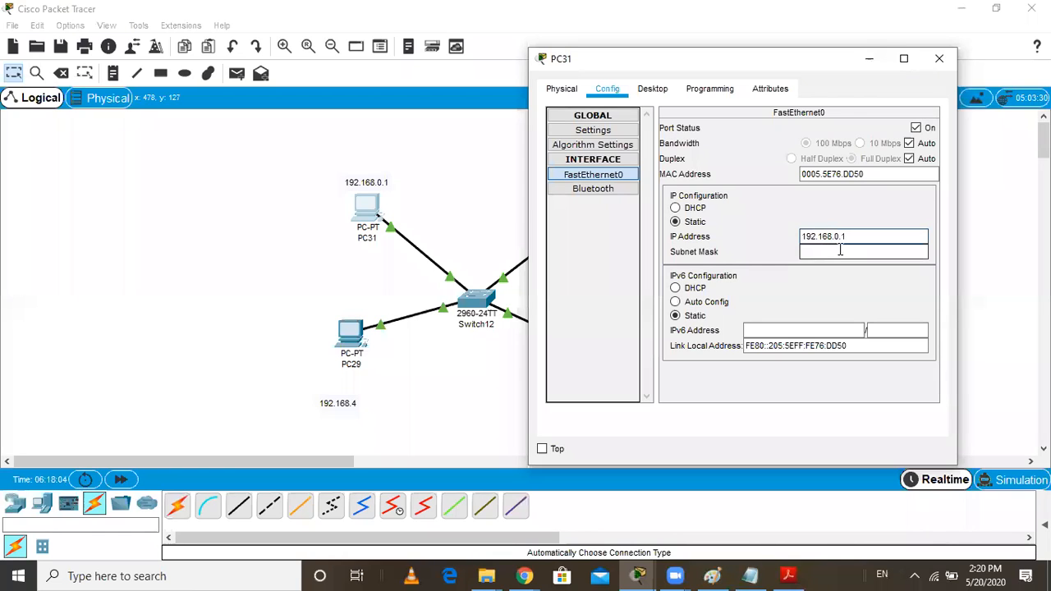
click(938, 59)
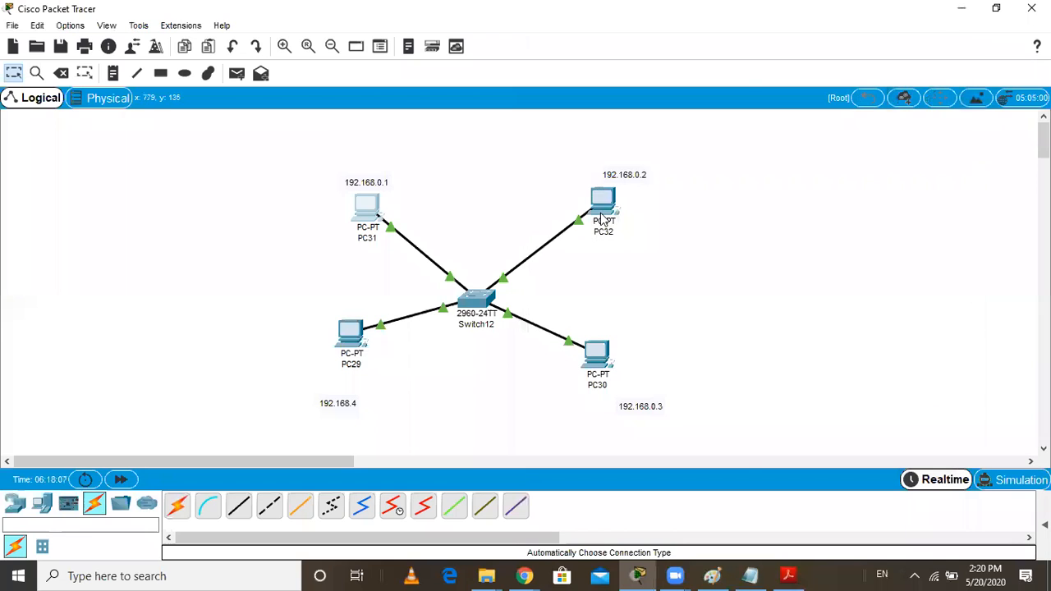
Assign PC32's FastEthernet0 interface the static IP address 192.168.0.2 with the default subnet mask
click(607, 209)
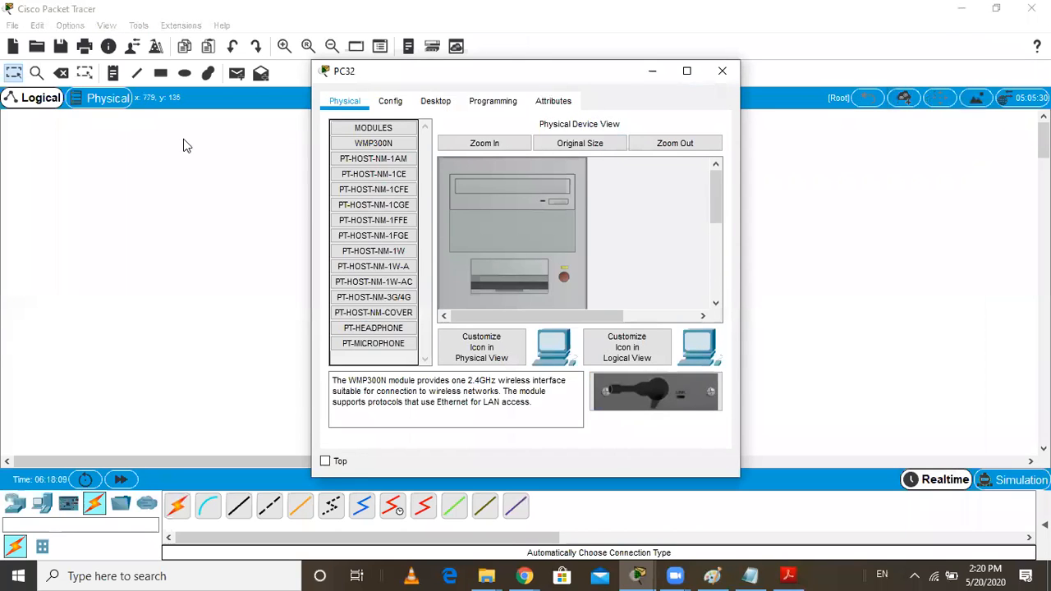
drag(540, 76, 271, 101)
click(121, 127)
click(124, 216)
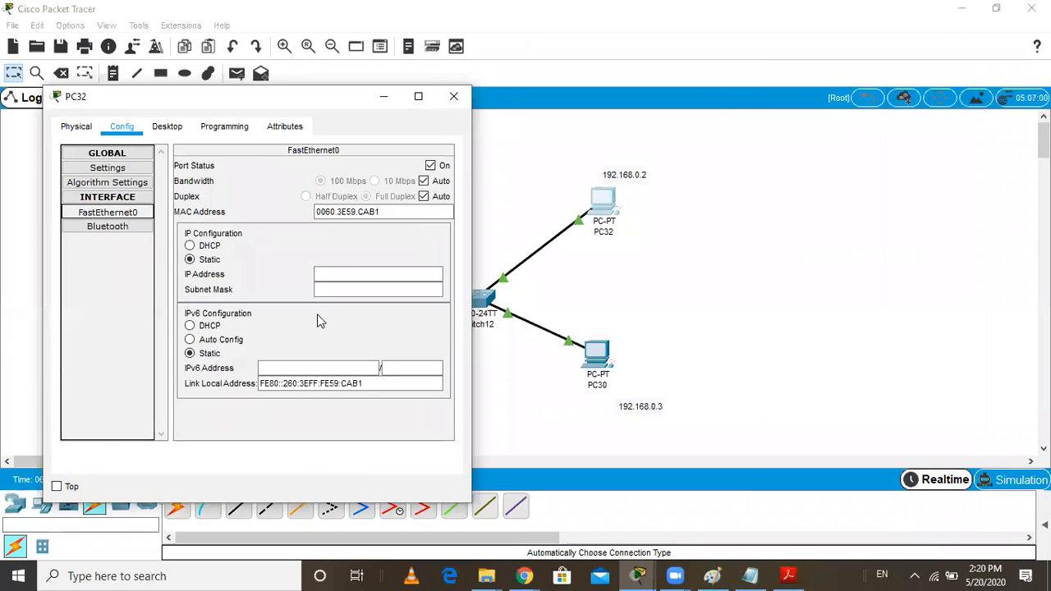
click(349, 274)
text(192.168.)
text(0.2)
click(367, 294)
click(453, 96)
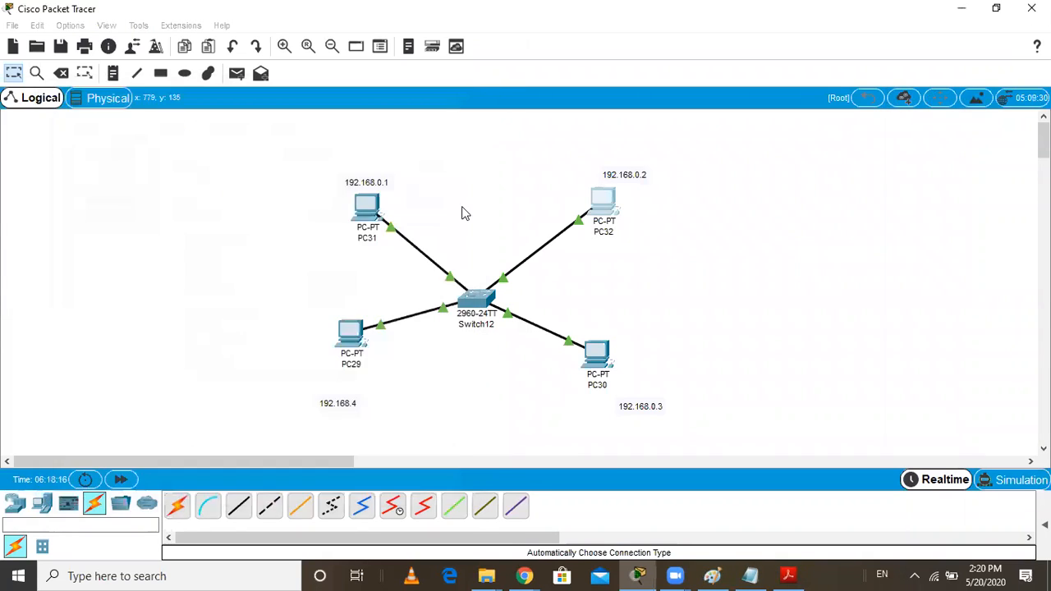
Assign PC29's FastEthernet0 interface the static IP address 192.168.0.4 with subnet mask 255.255.255.0
click(347, 342)
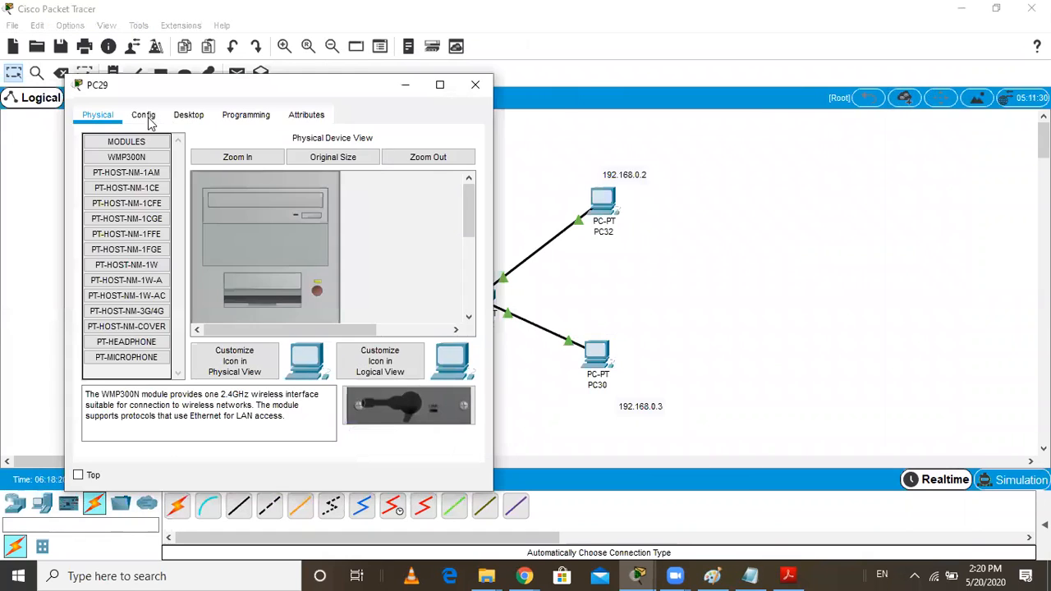
click(144, 116)
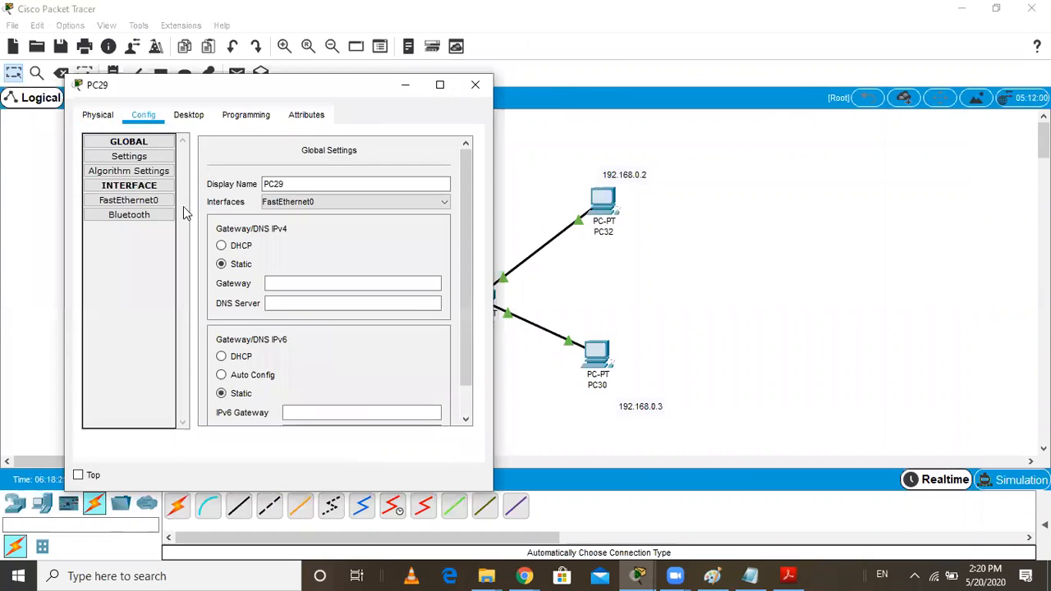
click(129, 202)
click(359, 263)
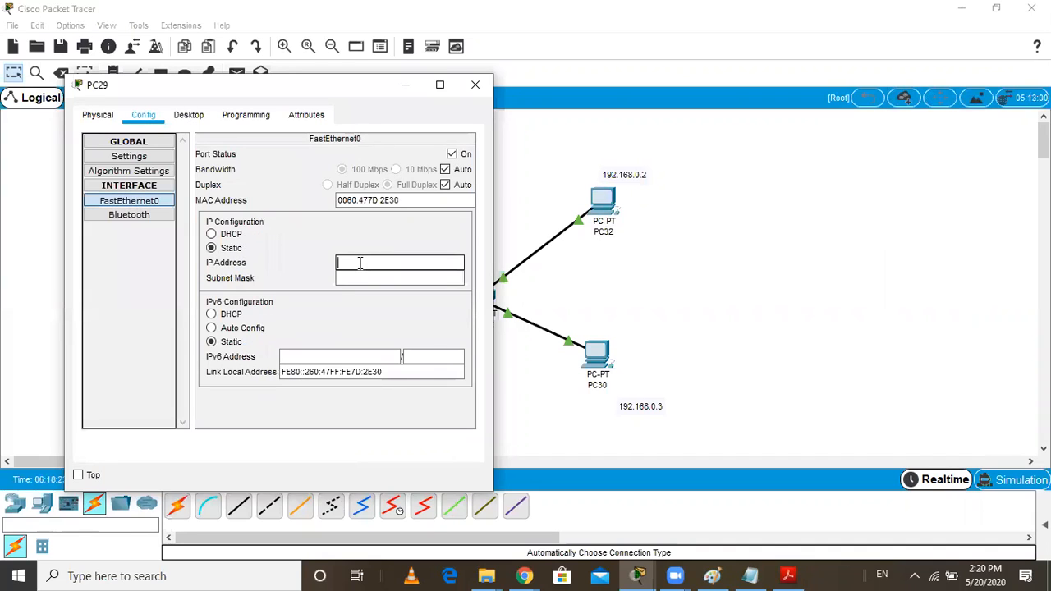
drag(340, 85, 168, 88)
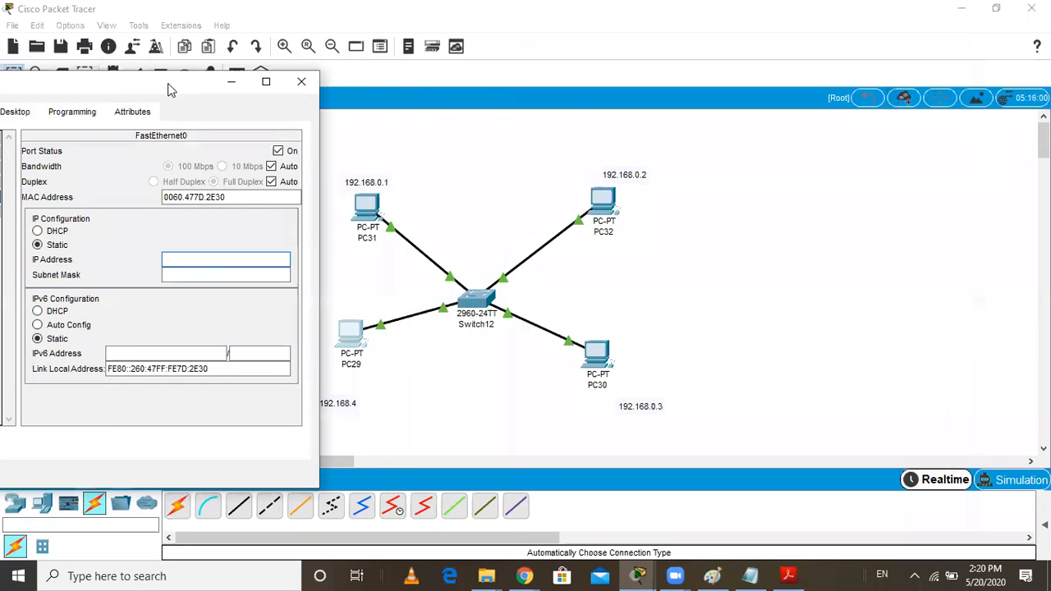
text(192.168)
text(.0.3)
click(248, 276)
click(215, 256)
key(BackSpace)
text(4)
click(246, 276)
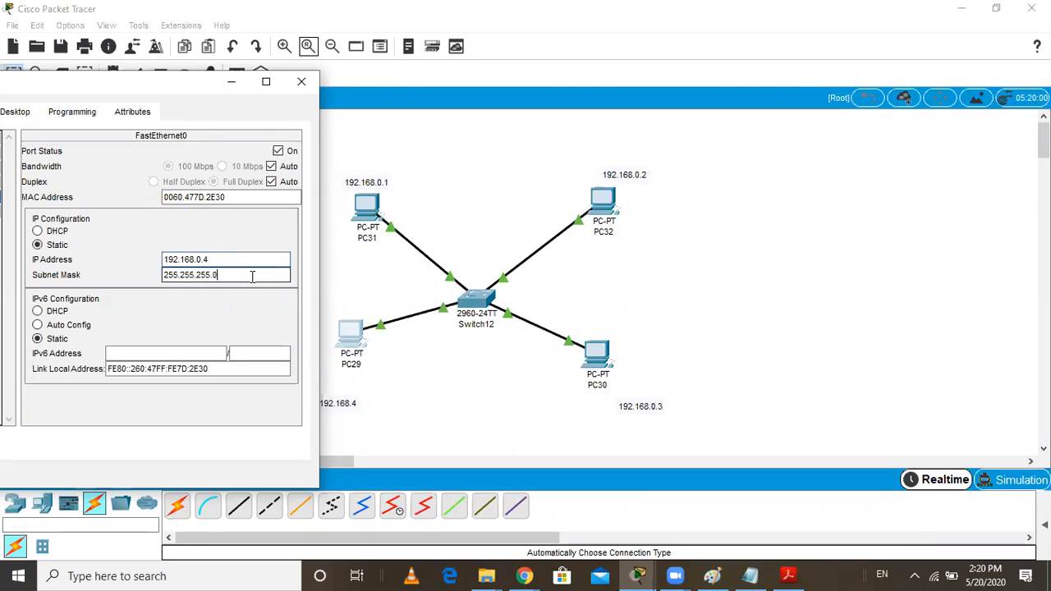
click(301, 82)
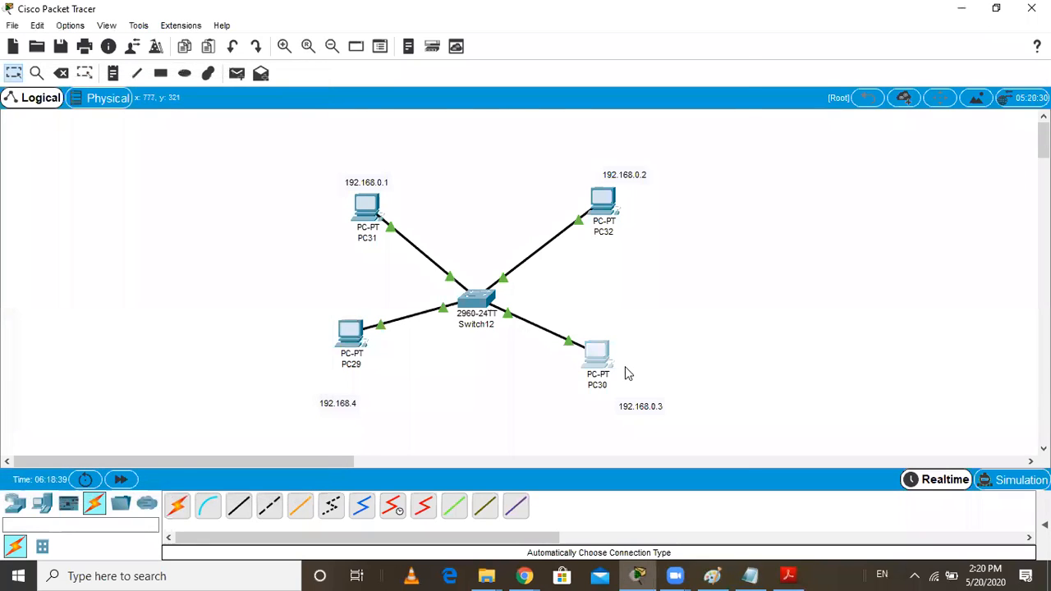
Assign PC30's FastEthernet0 interface the static IP address 192.168.0.3 with subnet mask 255.255.255.0
click(601, 357)
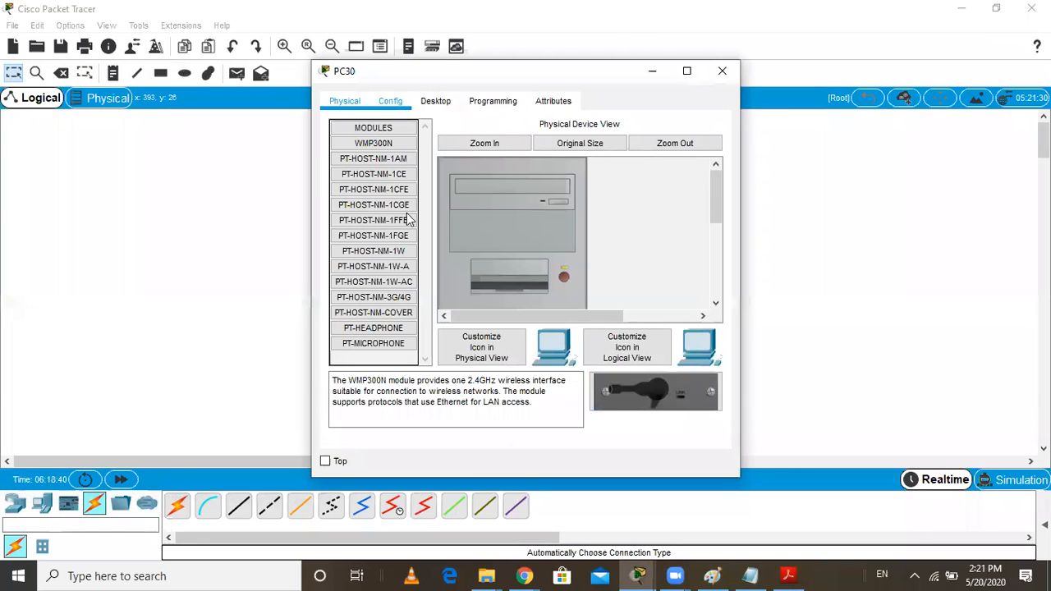
click(389, 100)
click(366, 188)
click(618, 249)
text(192.168.0.3)
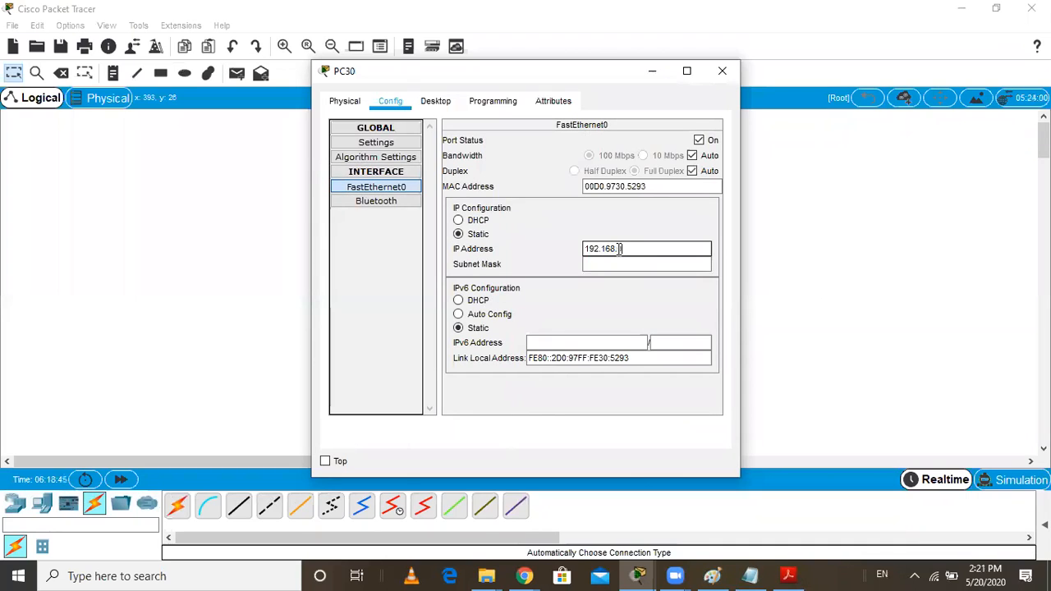
click(641, 263)
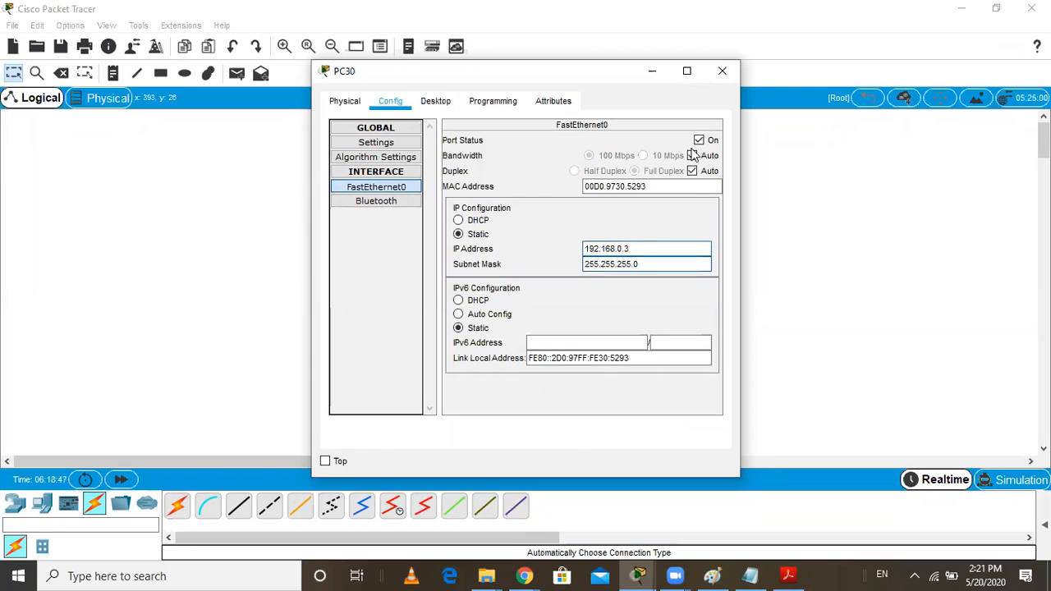
click(720, 72)
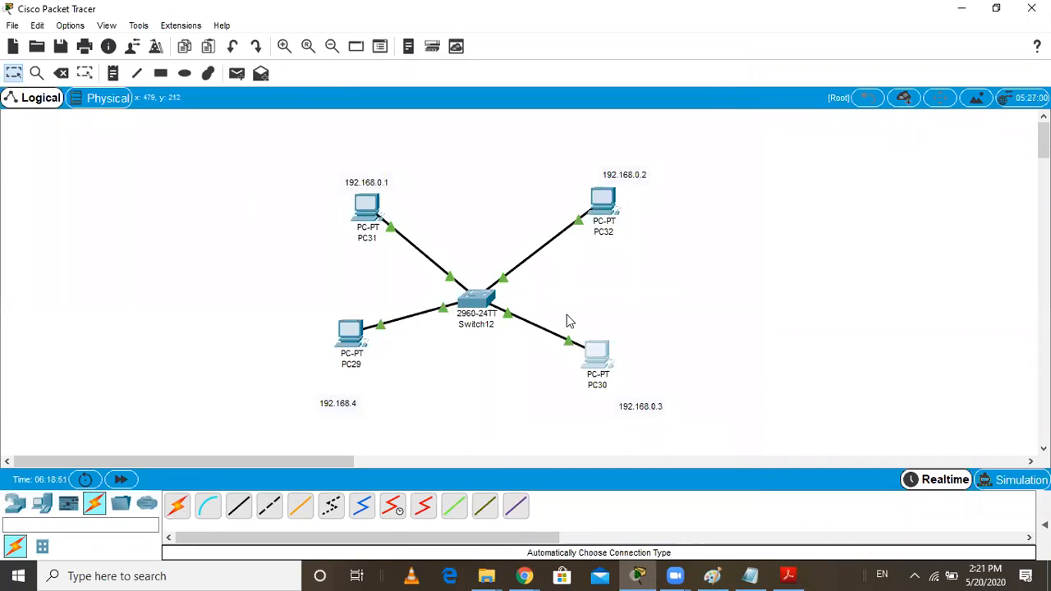
View Switch12's command line interface, start its session, and minimize the switch window
mouse_move(472, 306)
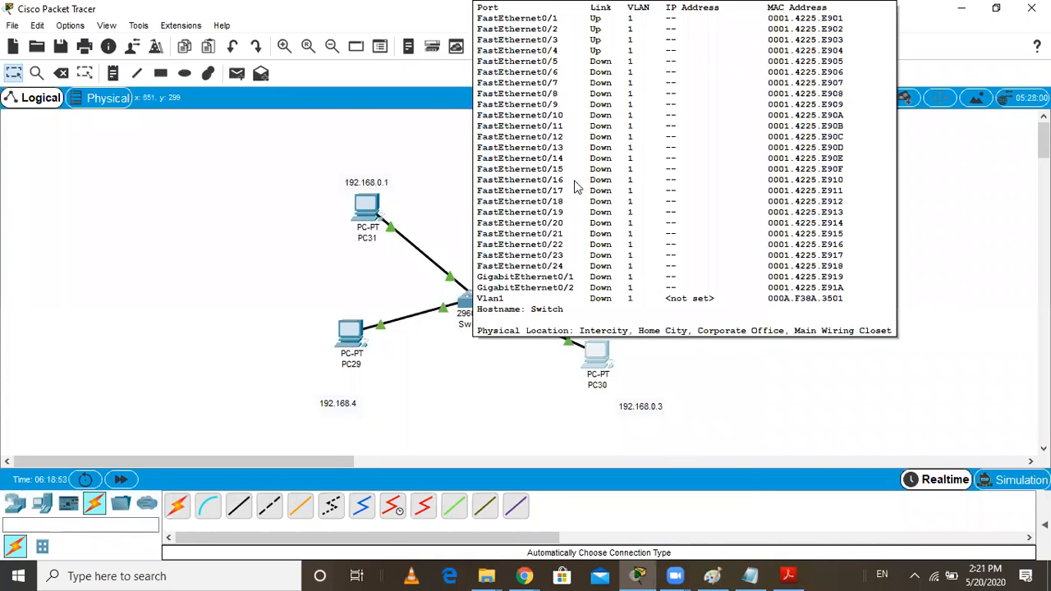
click(477, 304)
click(422, 101)
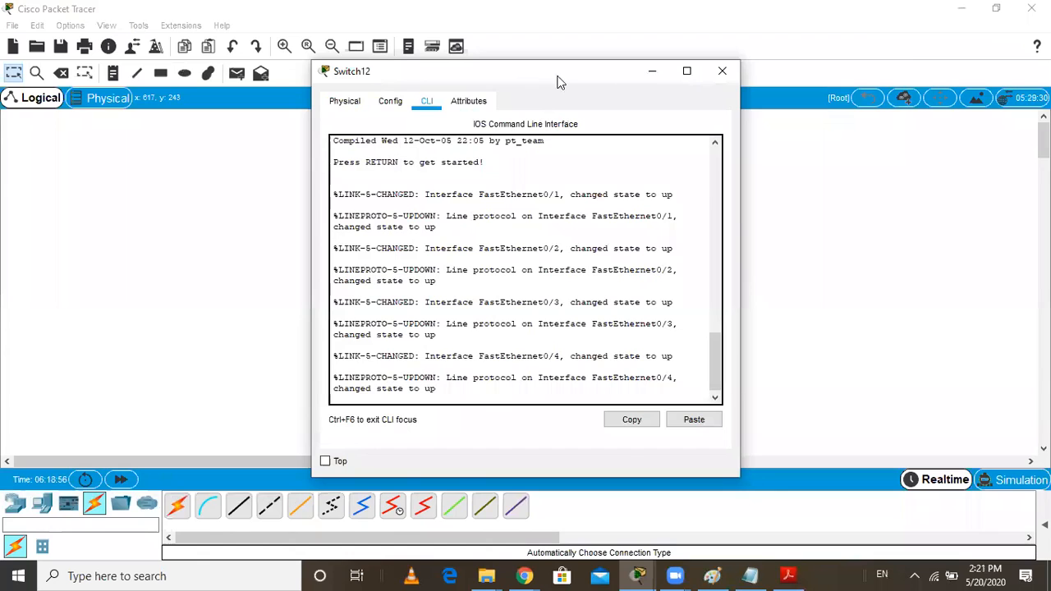
drag(556, 76, 852, 69)
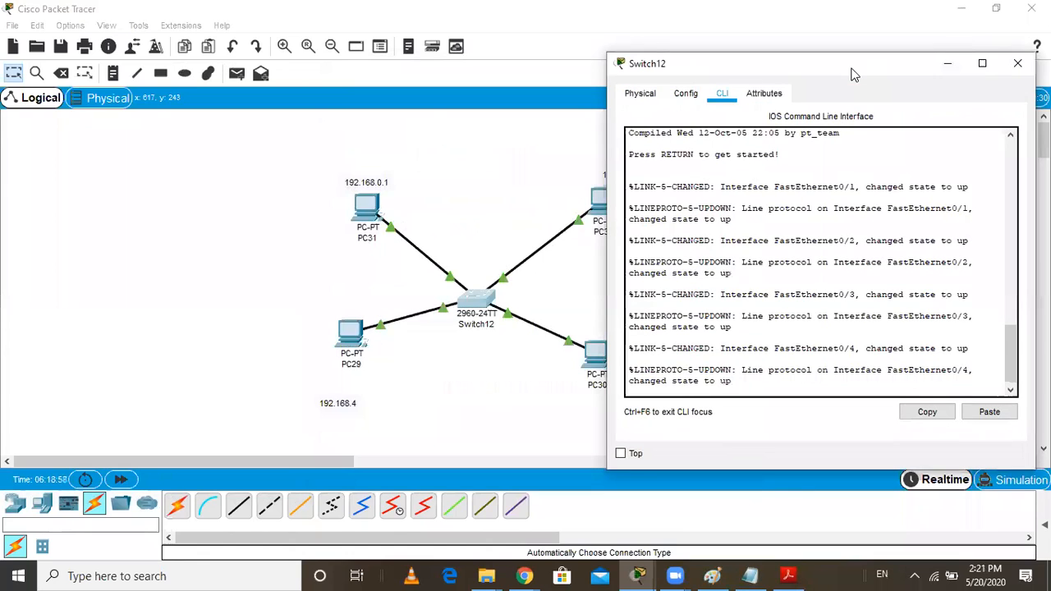
key(Return)
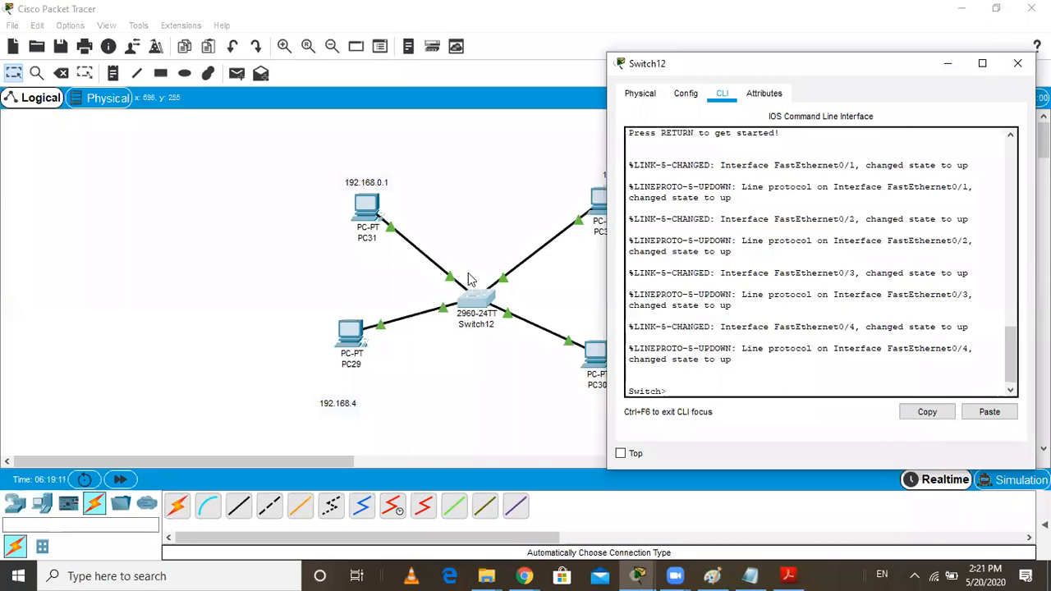
click(947, 66)
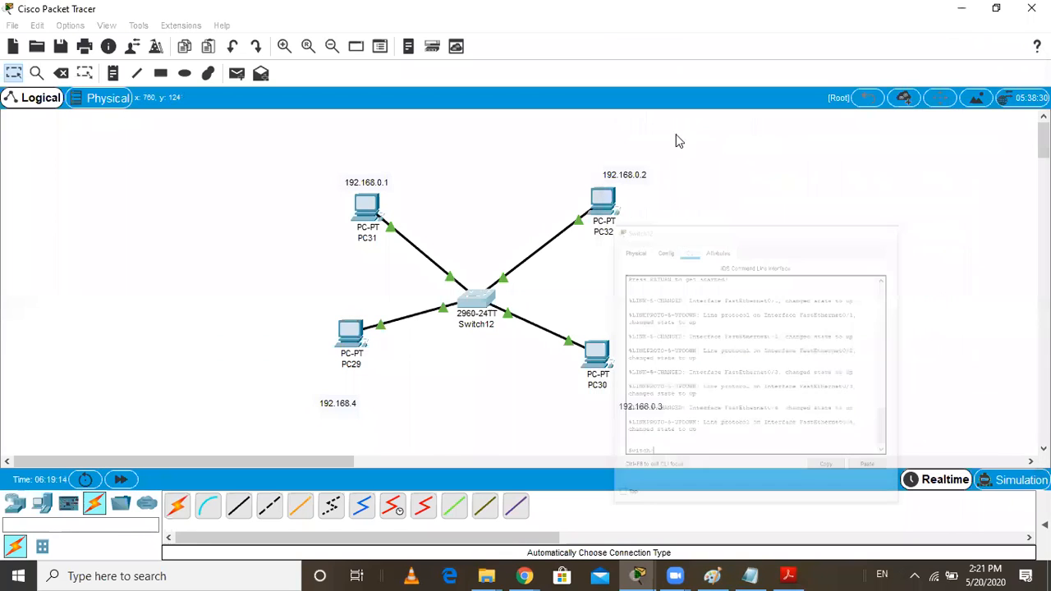
Add a PC above Switch12 and connect its RS 232 port to the switch's Console port with a console cable
click(42, 503)
drag(176, 505, 488, 157)
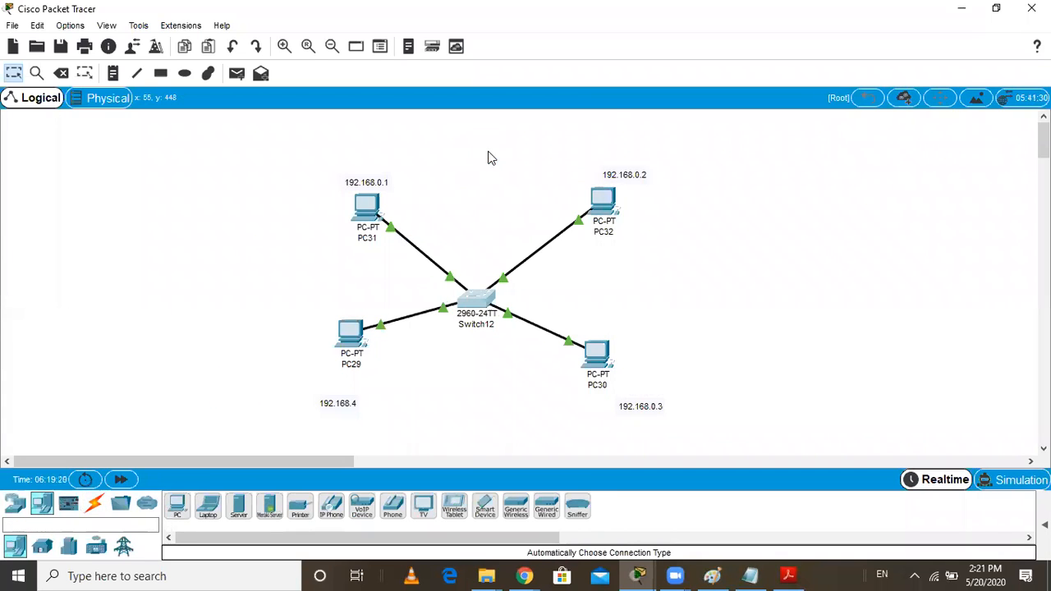
click(95, 509)
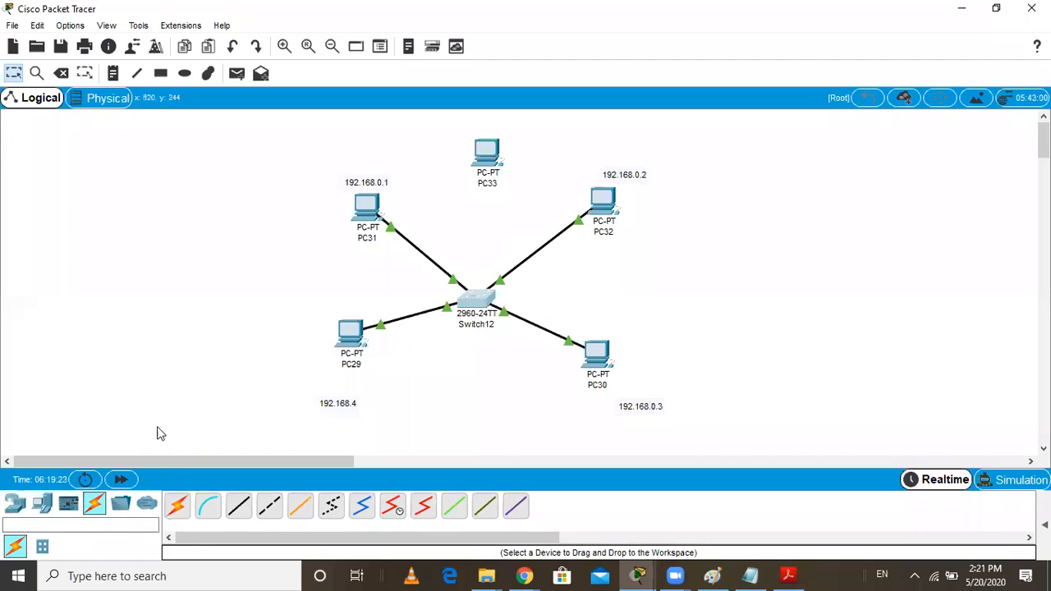
click(207, 518)
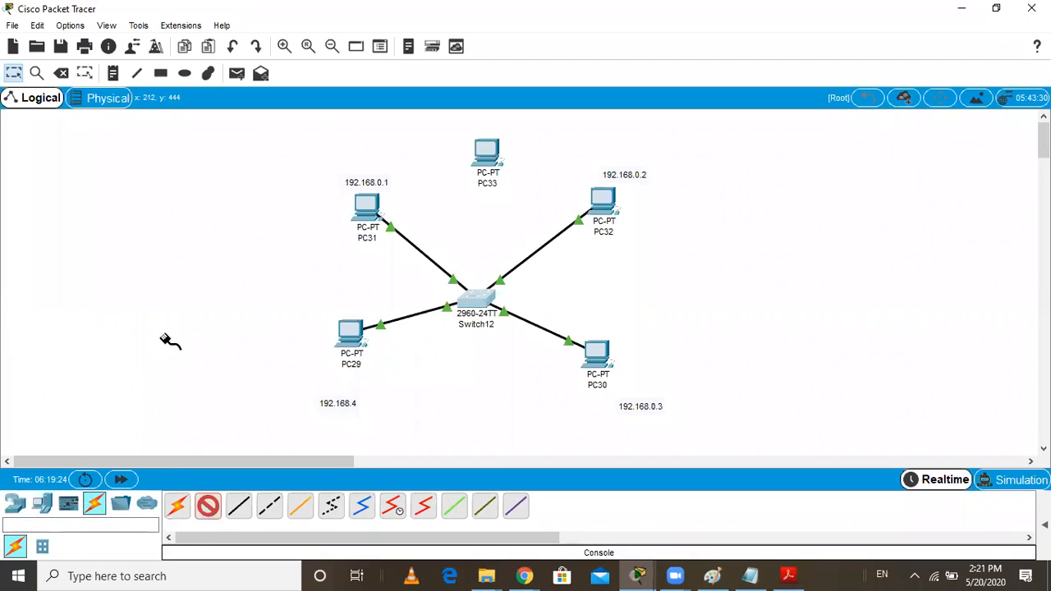
click(490, 157)
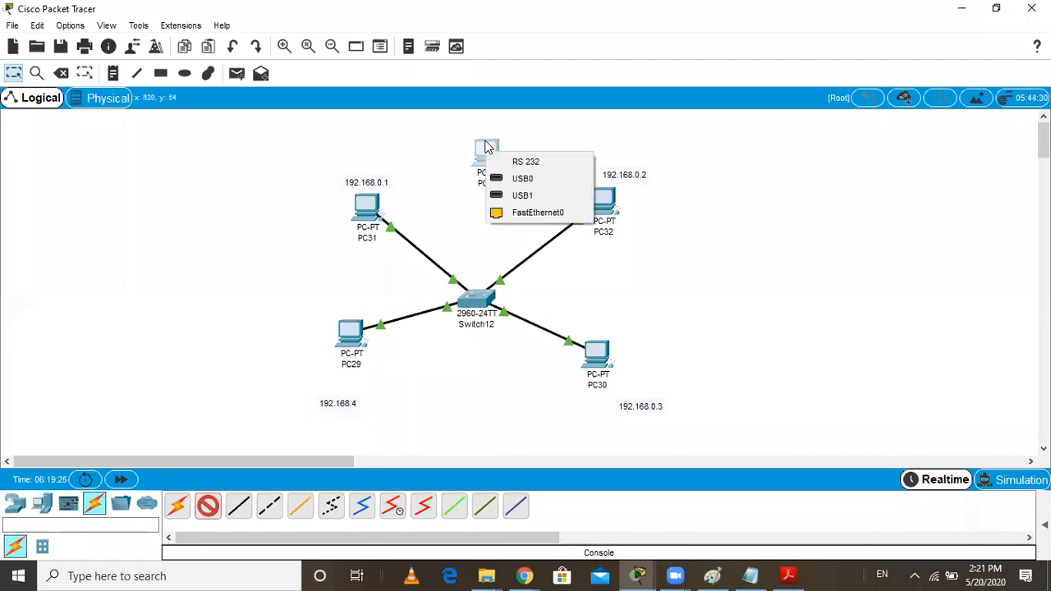
click(534, 163)
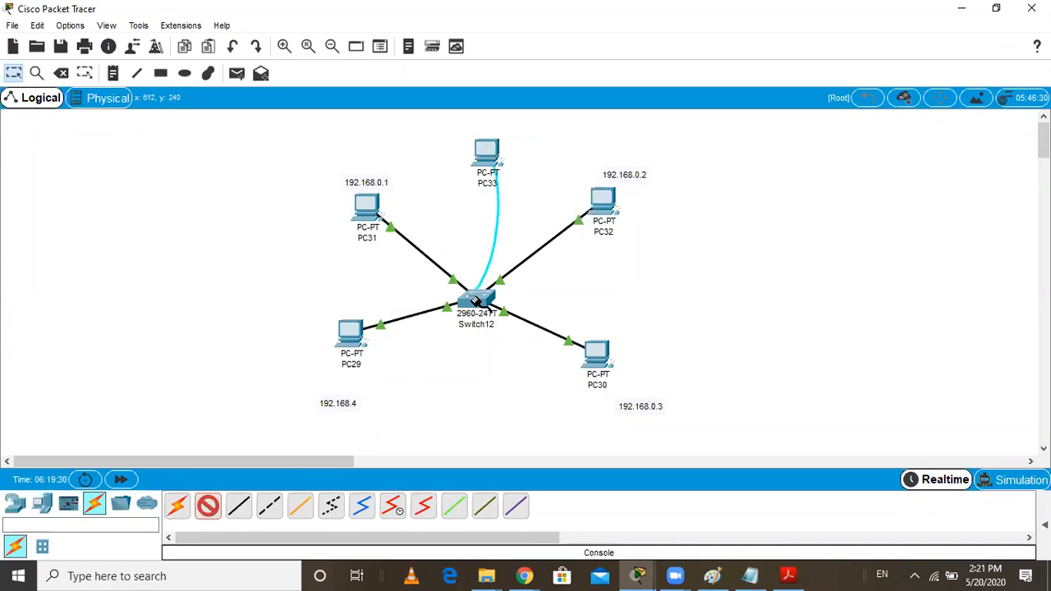
click(475, 301)
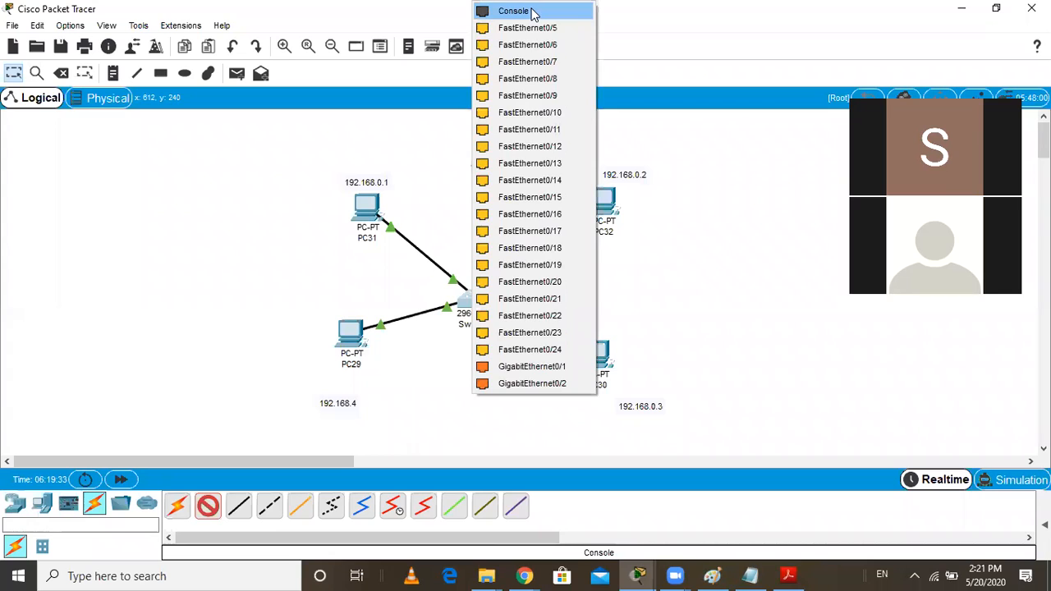
click(515, 10)
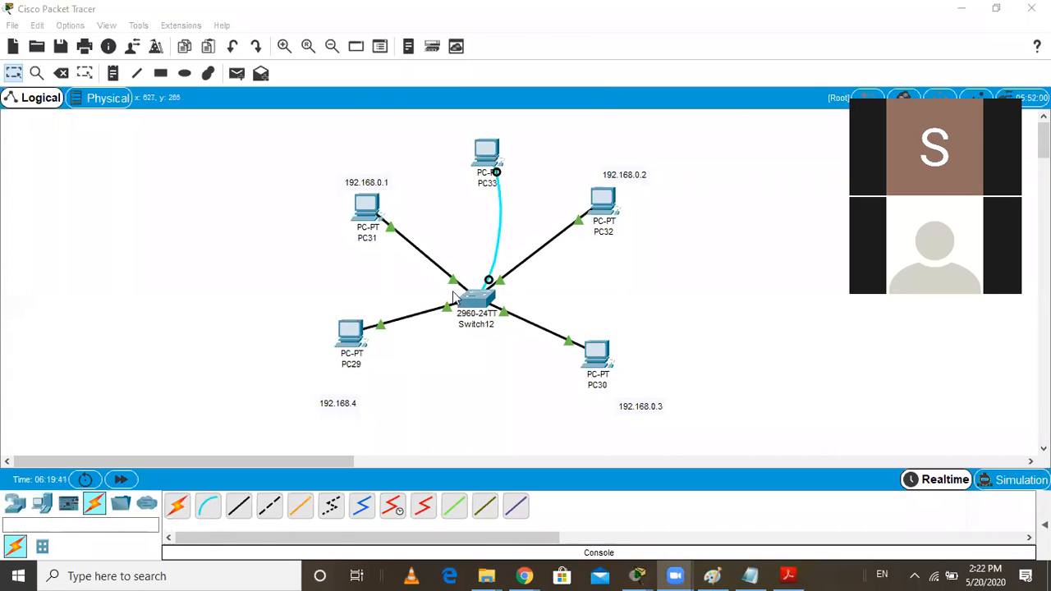
Open a terminal session on PC33 at 9600 bits per second, 8 data bits, no parity, 1 stop bit and no flow control
click(490, 147)
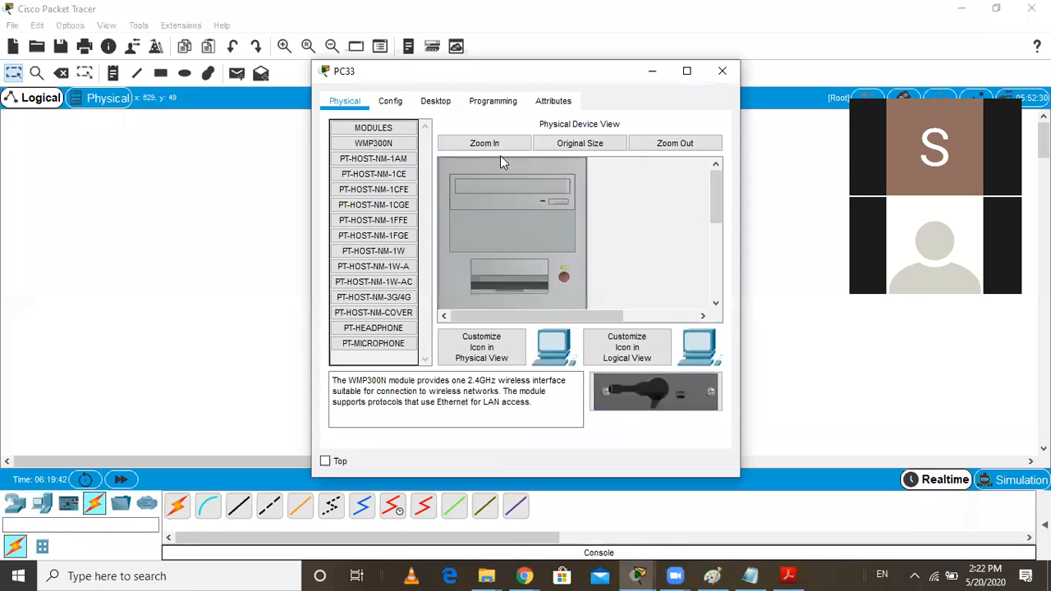
click(436, 102)
click(547, 164)
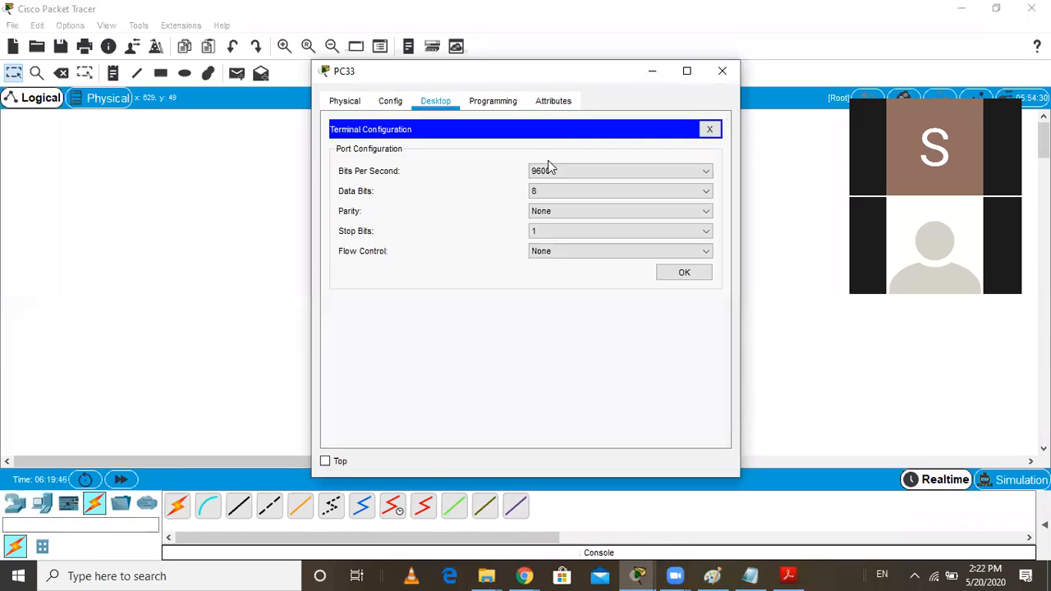
click(685, 275)
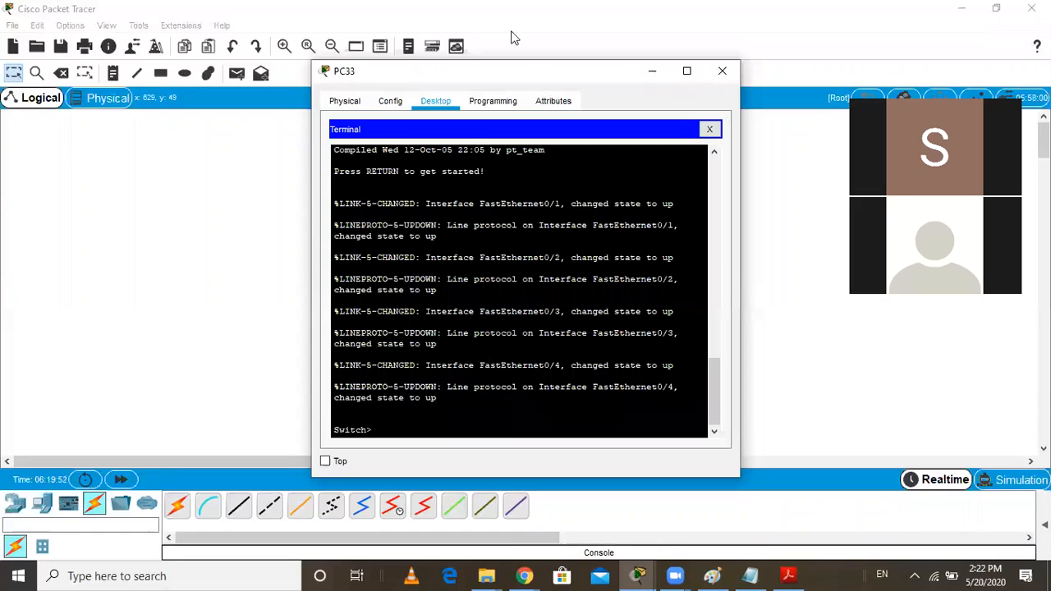
drag(582, 67, 591, 67)
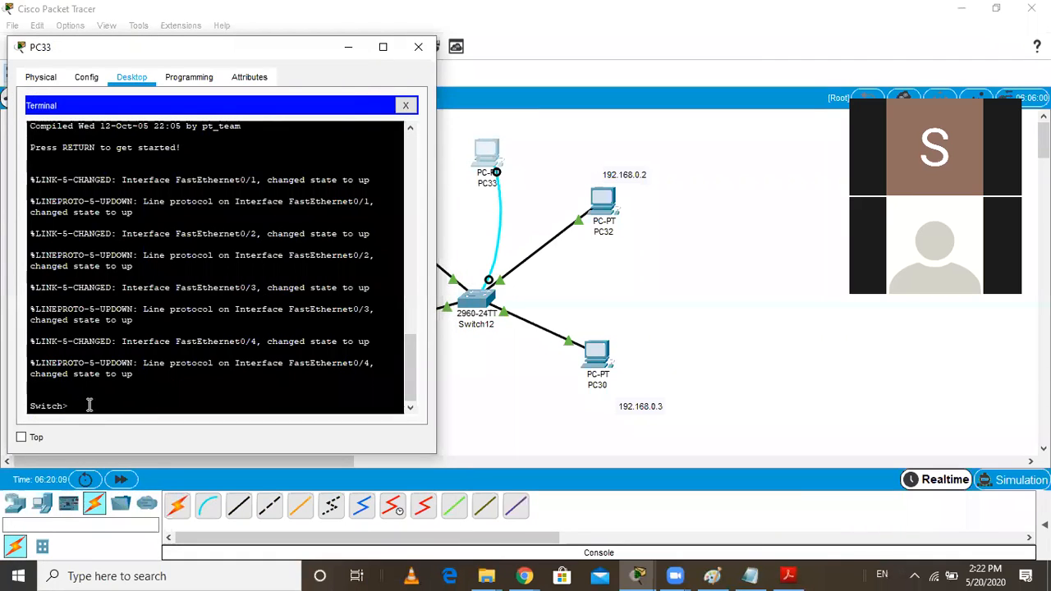
Enter privileged EXEC mode with enable in PC33's terminal and place Switch12's CLI window beside it for comparison
text(enable)
key(Return)
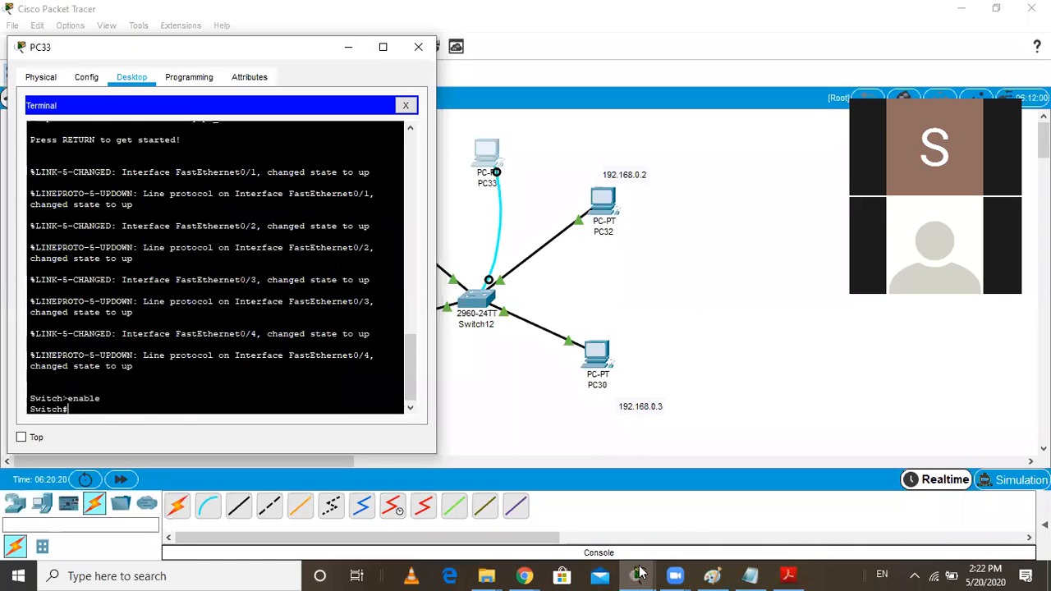
mouse_move(638, 575)
click(671, 529)
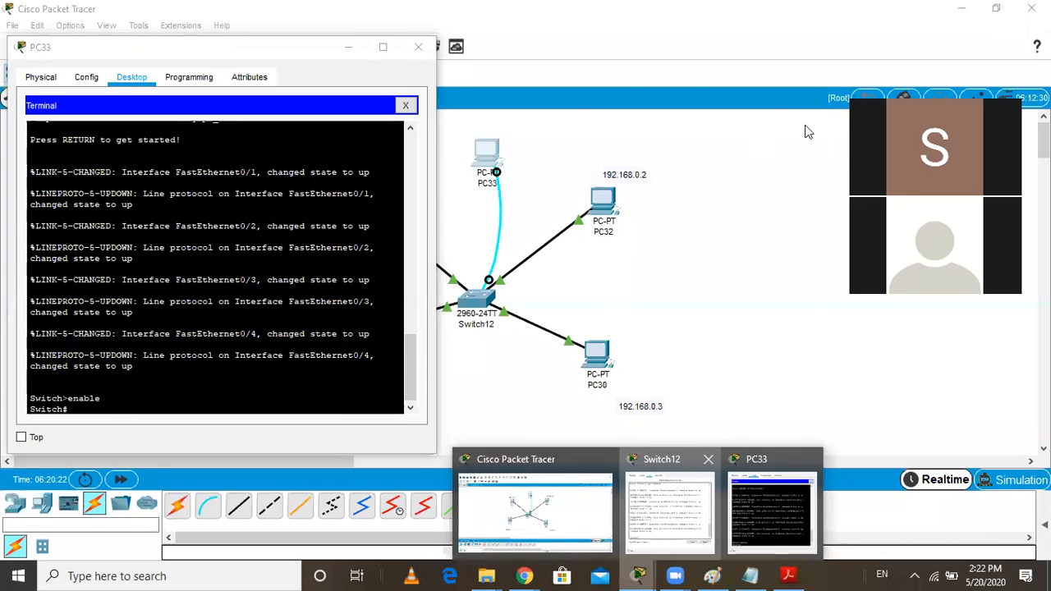
drag(826, 68, 734, 42)
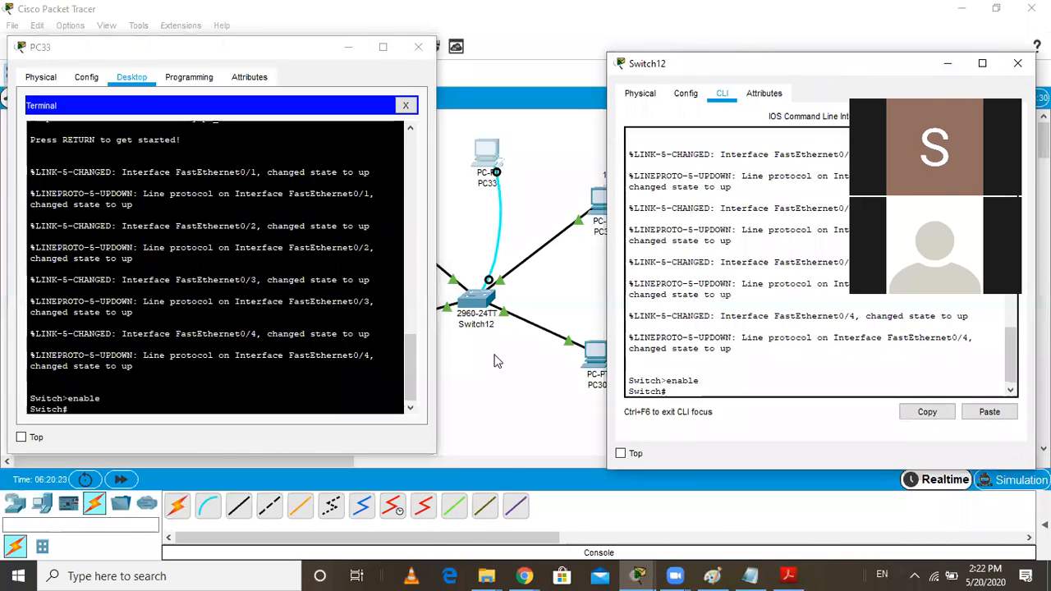
Enter global configuration mode from PC33's terminal with config, accepting the terminal source, and minimize the Switch12 window
click(120, 406)
text(config)
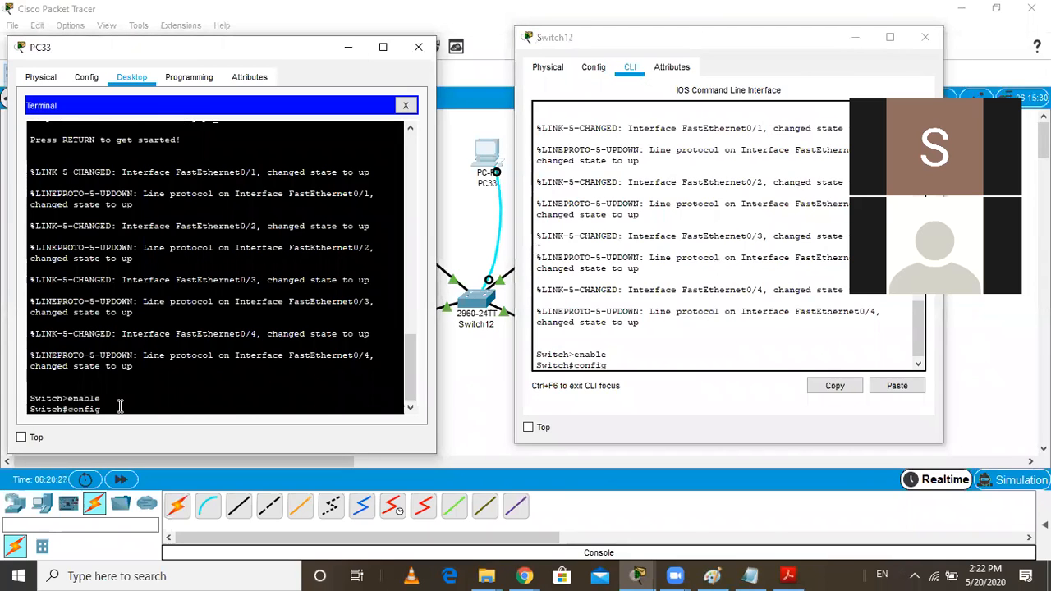
key(Return)
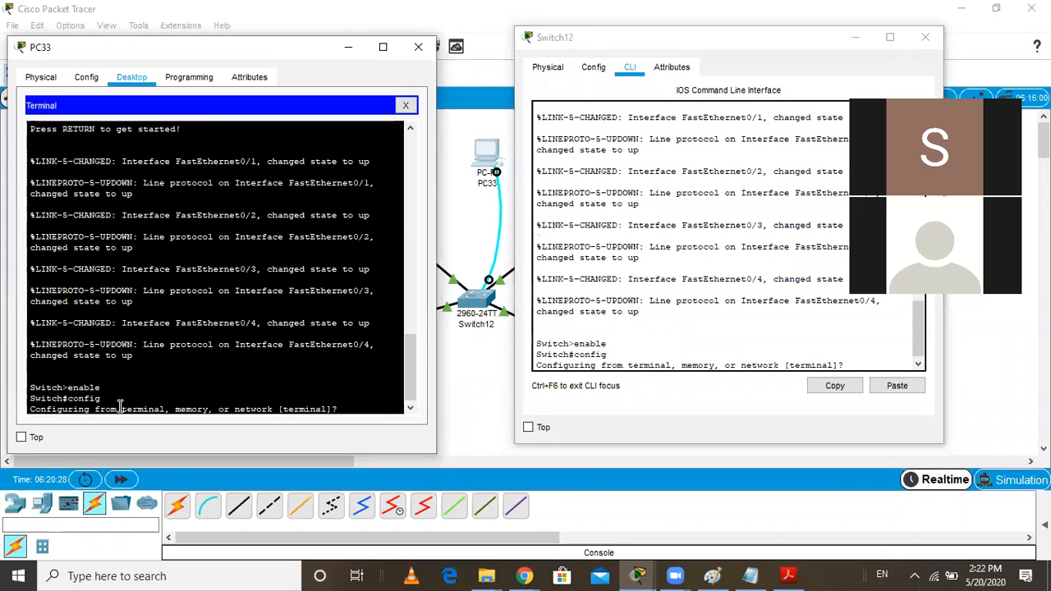
key(Return)
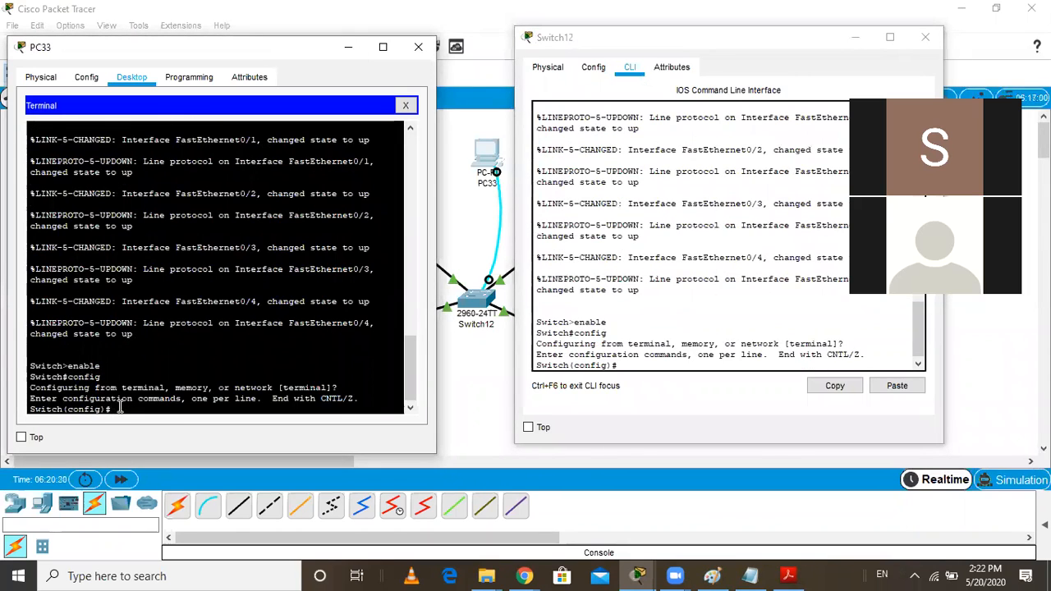
click(854, 38)
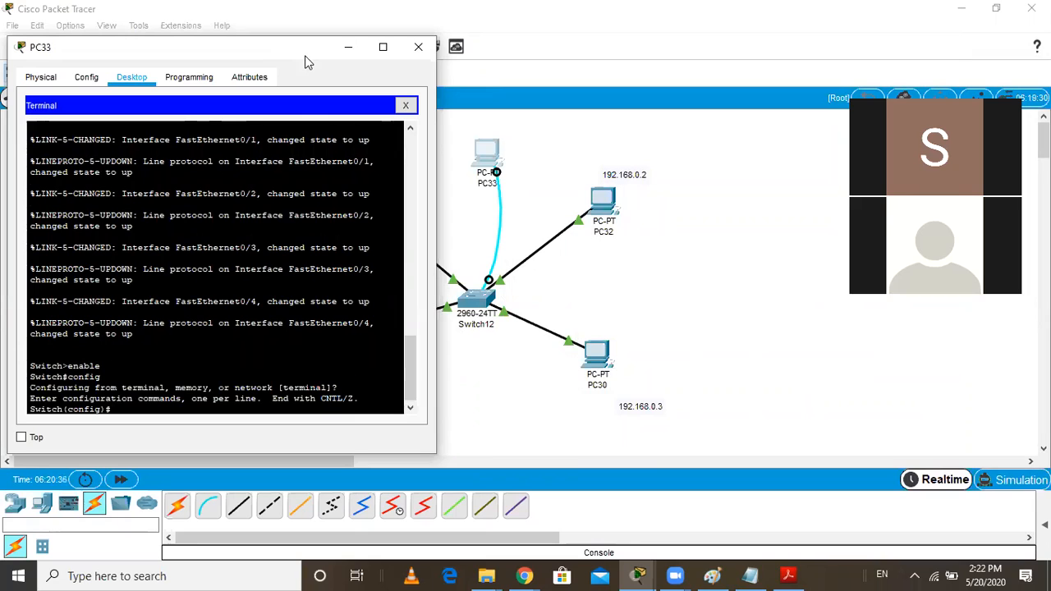
drag(304, 62, 274, 77)
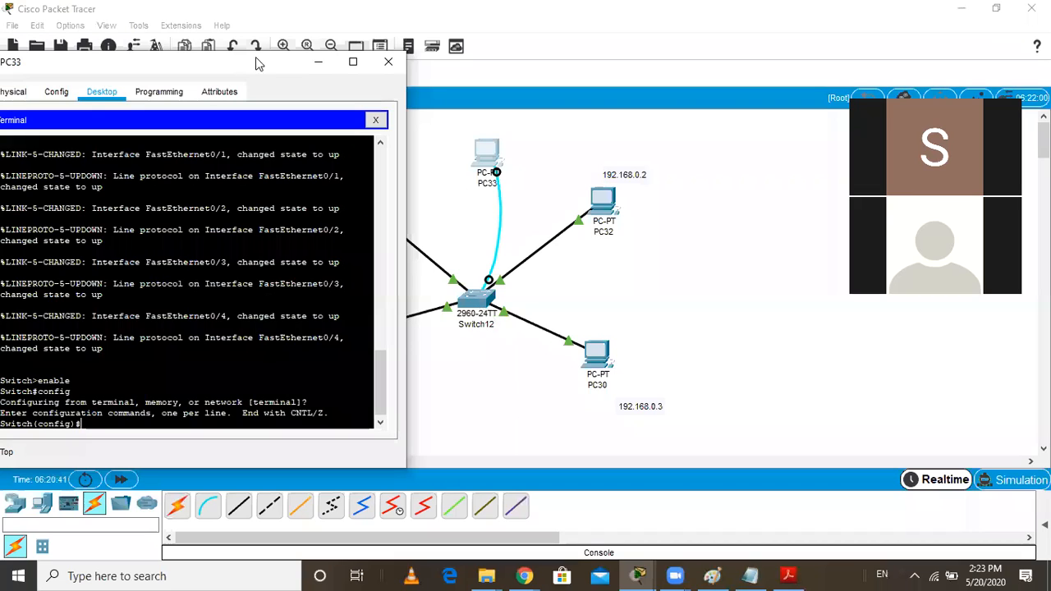
drag(273, 58, 301, 54)
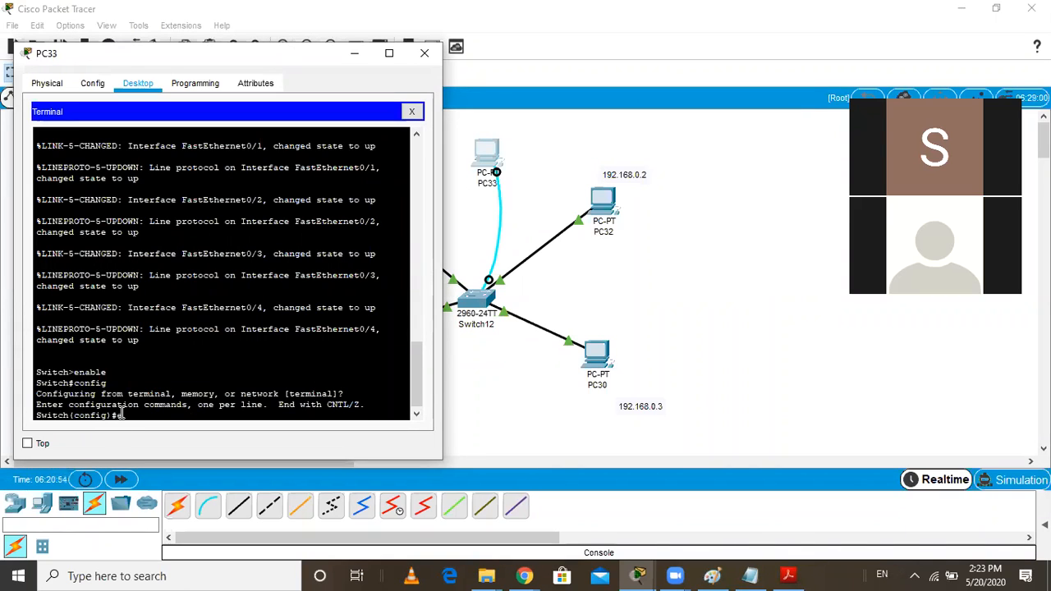
Exit global configuration mode and privileged mode in PC33's terminal, returning to the user mode prompt
text(exit)
key(Return)
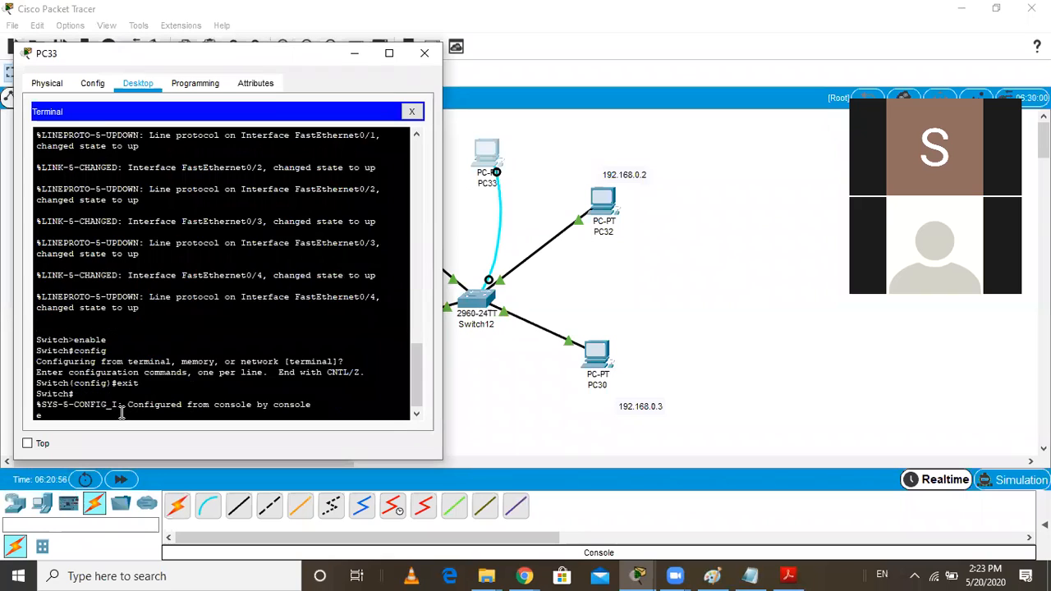
text(e)
key(Return)
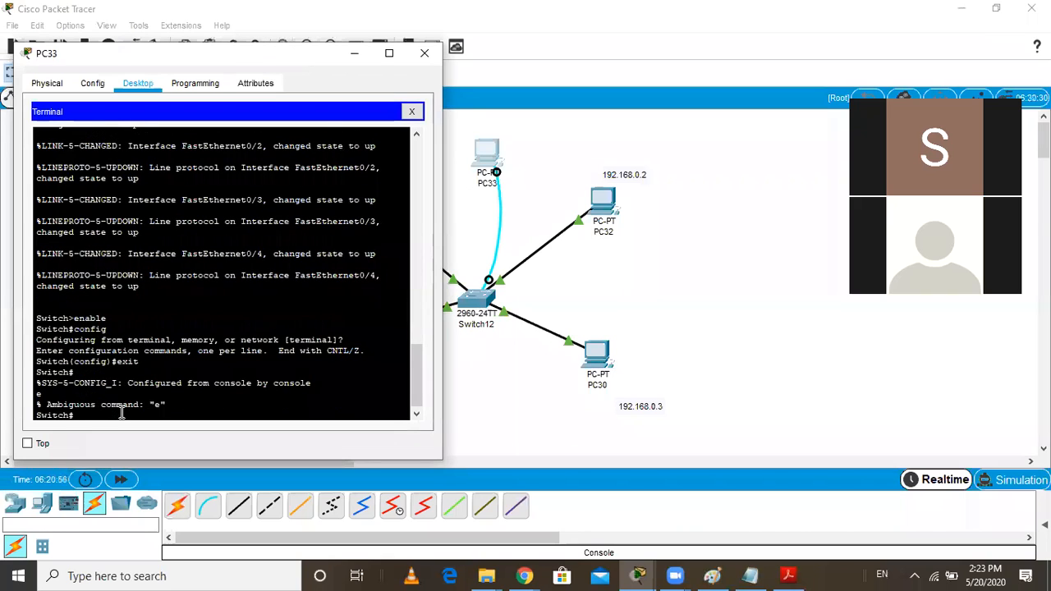
text(exit)
key(Return)
key(Return)
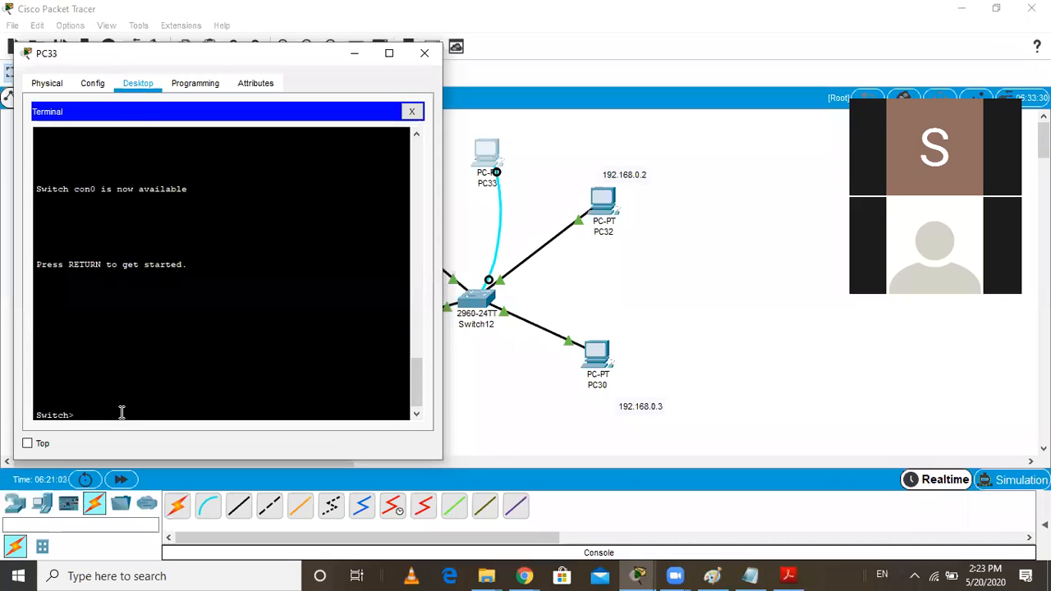
Run show version in the maximized PC33 terminal and page through the complete output
text(show version)
key(Return)
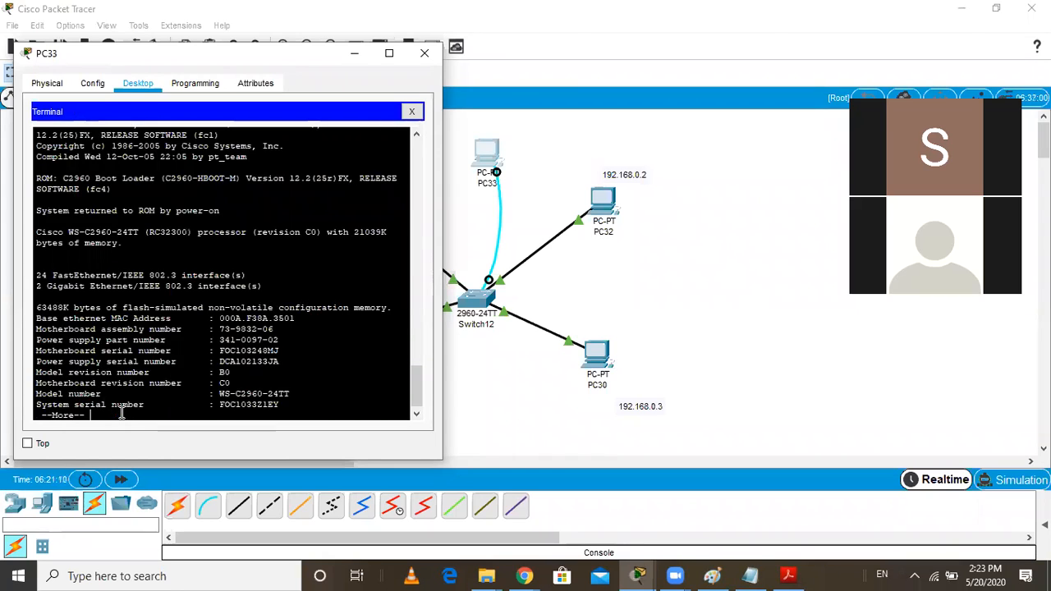
click(389, 54)
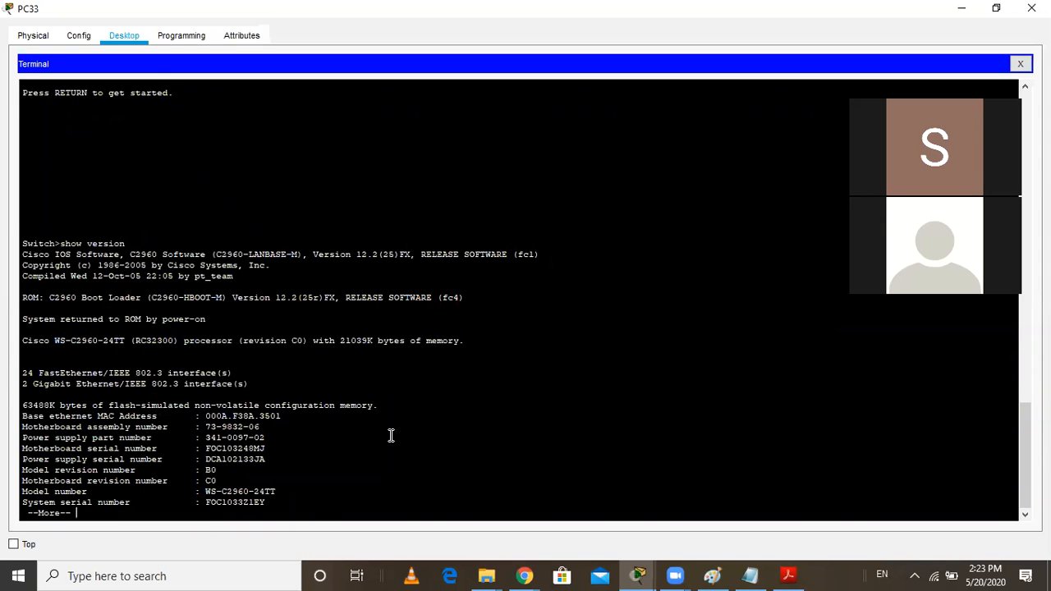
key(Return)
key(Return)
key(Return)
key(Return)
key(Return)
key(Return)
key(Return)
key(Return)
key(Return)
key(Return)
key(Return)
key(Return)
key(Return)
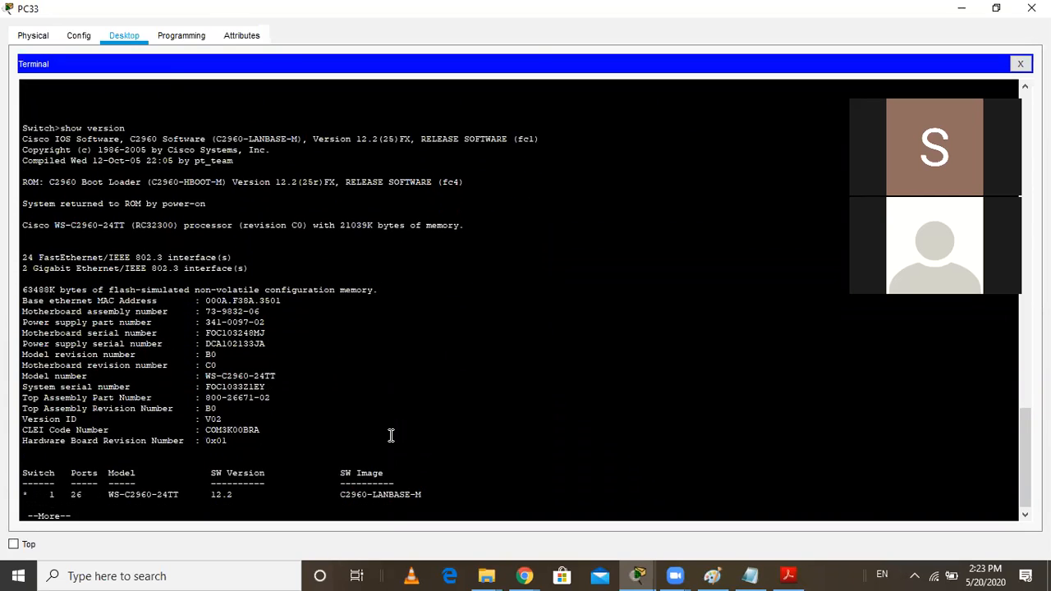
key(Return)
key(Return)
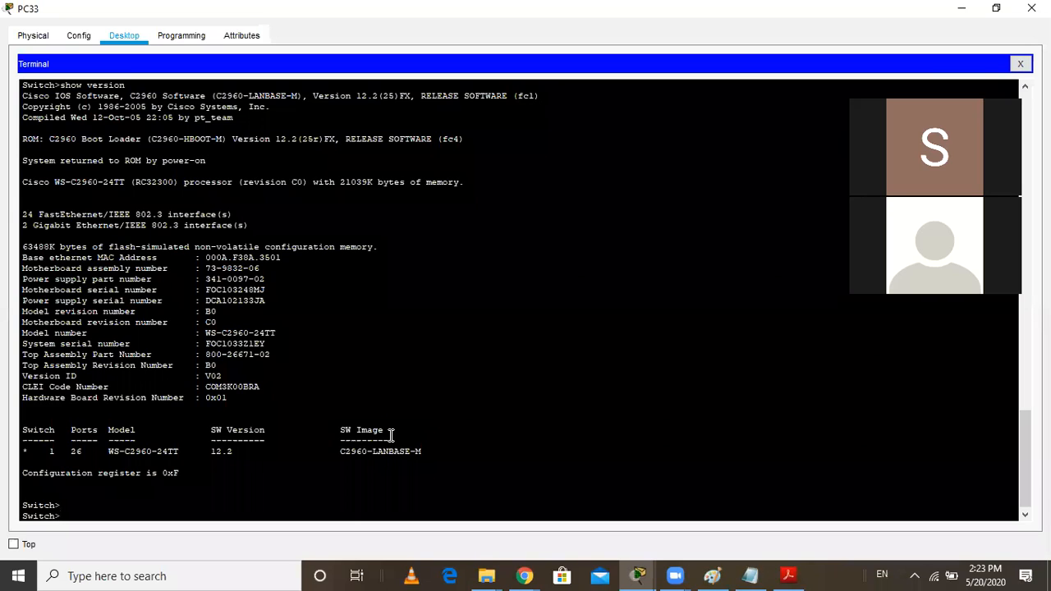
Enter privileged EXEC mode with enable, then exit and restart the console session in user mode
text(enable)
key(Return)
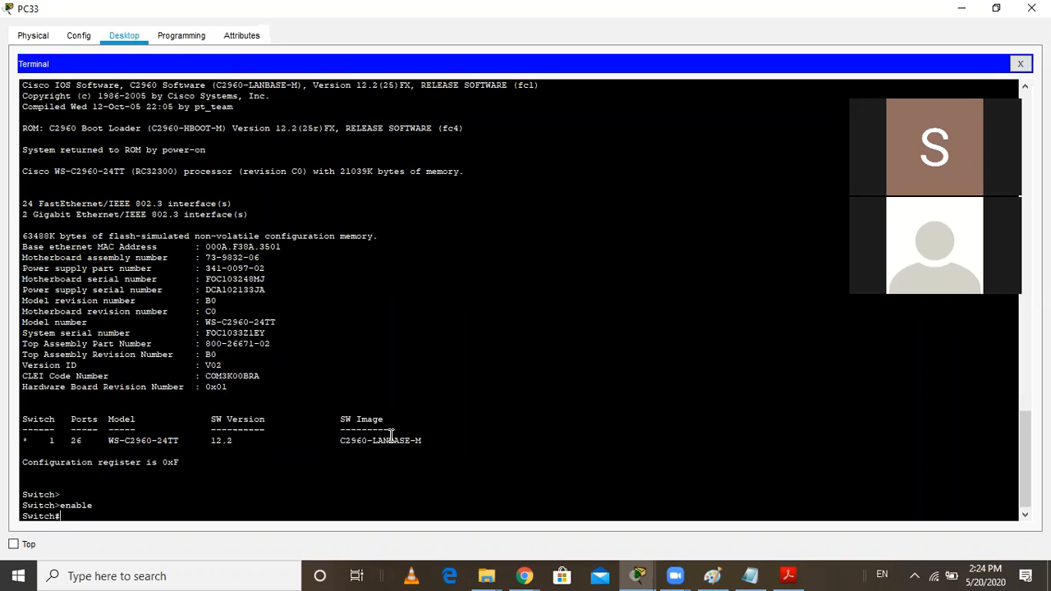
text(show)
key(BackSpace)
key(BackSpace)
key(BackSpace)
key(BackSpace)
text(exit)
key(Return)
Try to run show running-config from the switch's user mode prompt
key(Return)
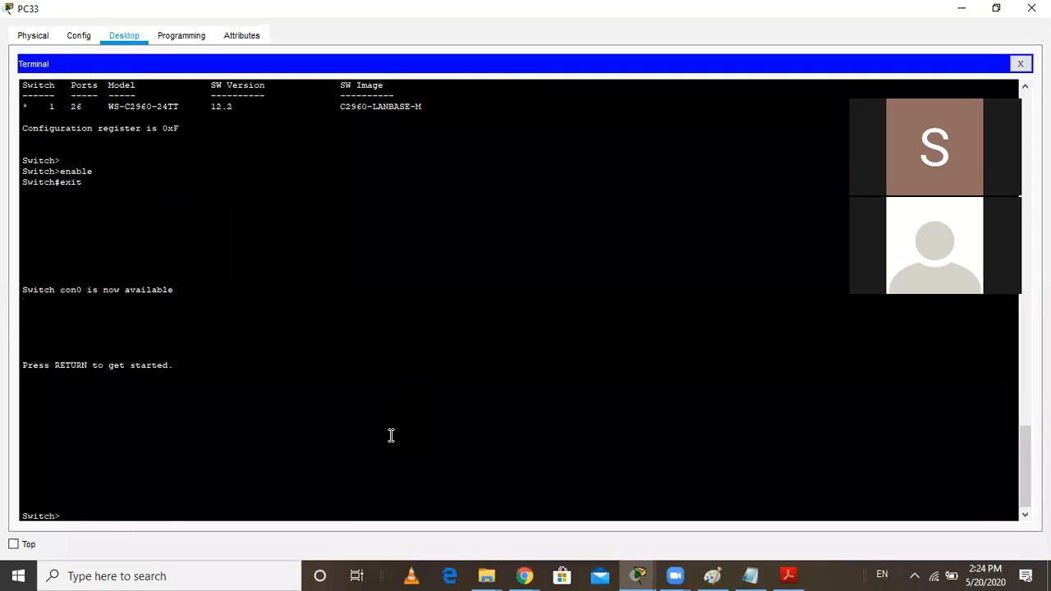
text(show running-config)
key(Return)
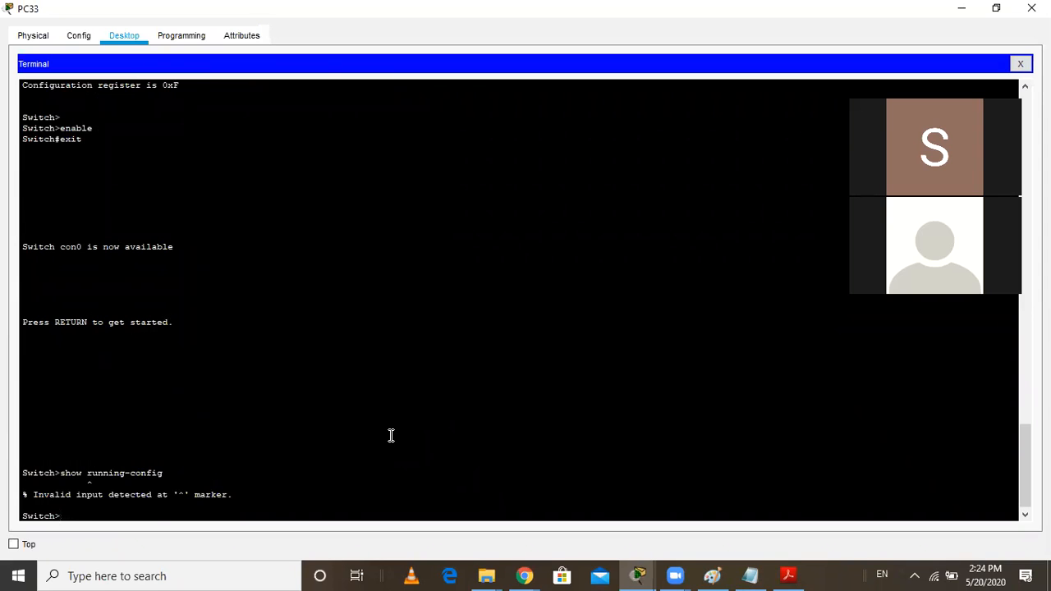
Enter privileged EXEC mode with enable and run show running-config
text(enabl)
key(Return)
key(Up)
key(Up)
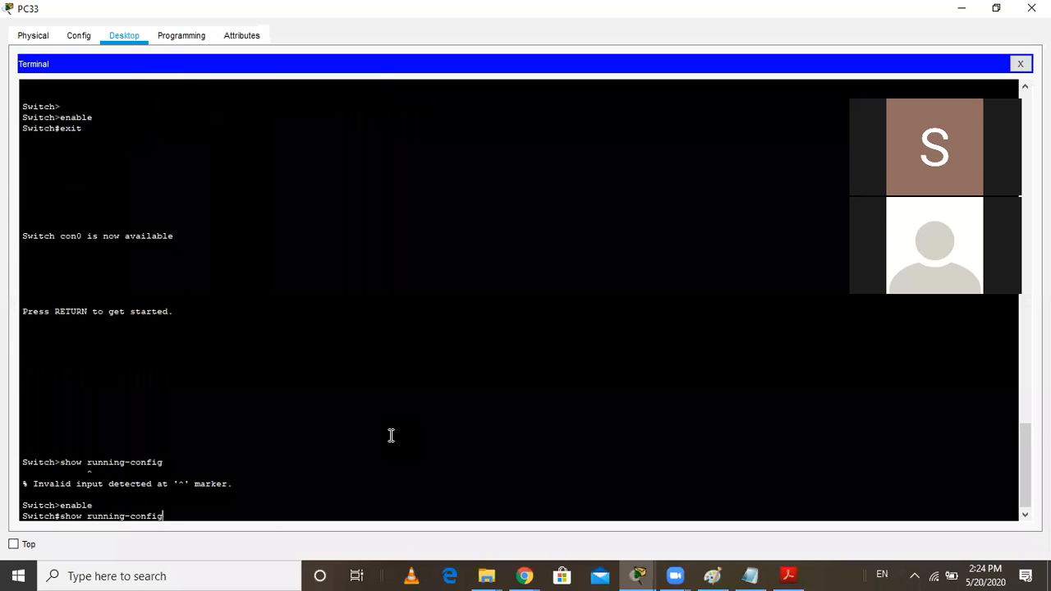
key(Return)
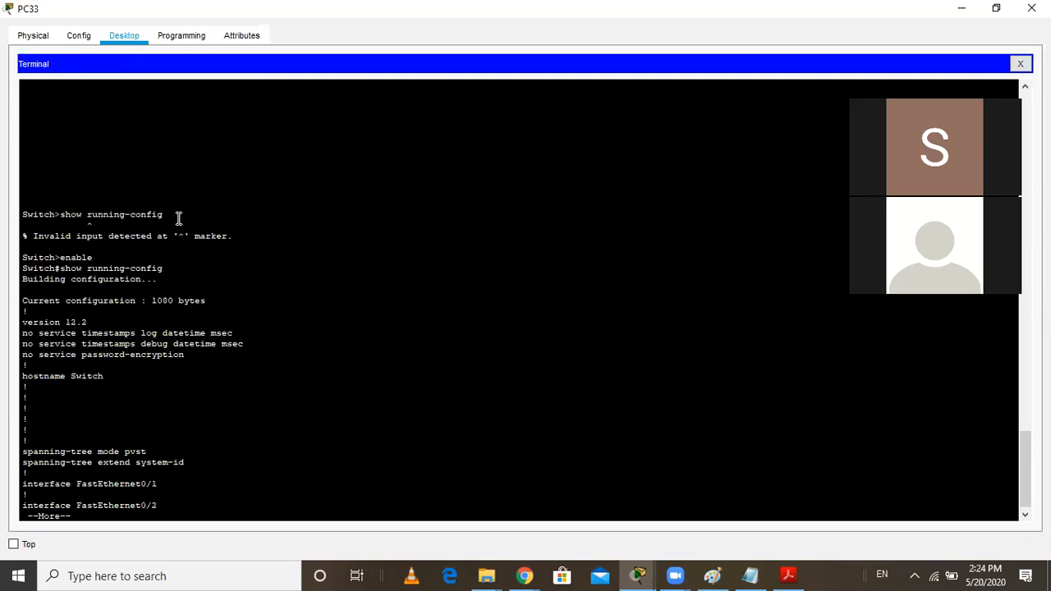
Copy the show running-config command from the terminal and write it on the first line of the untitled Notepad note
drag(170, 214, 64, 215)
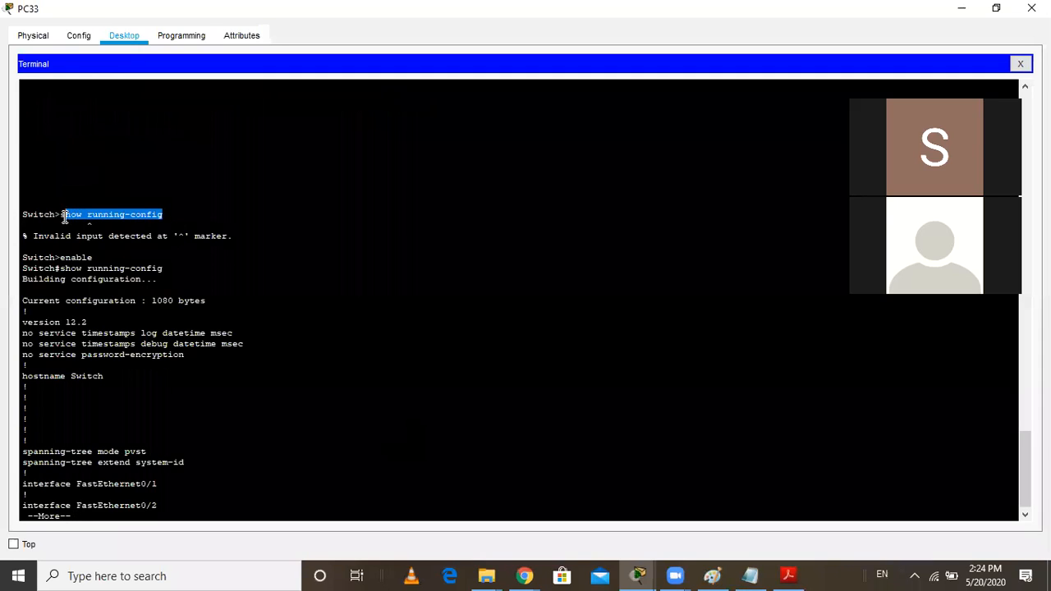
key(ctrl+c)
click(749, 576)
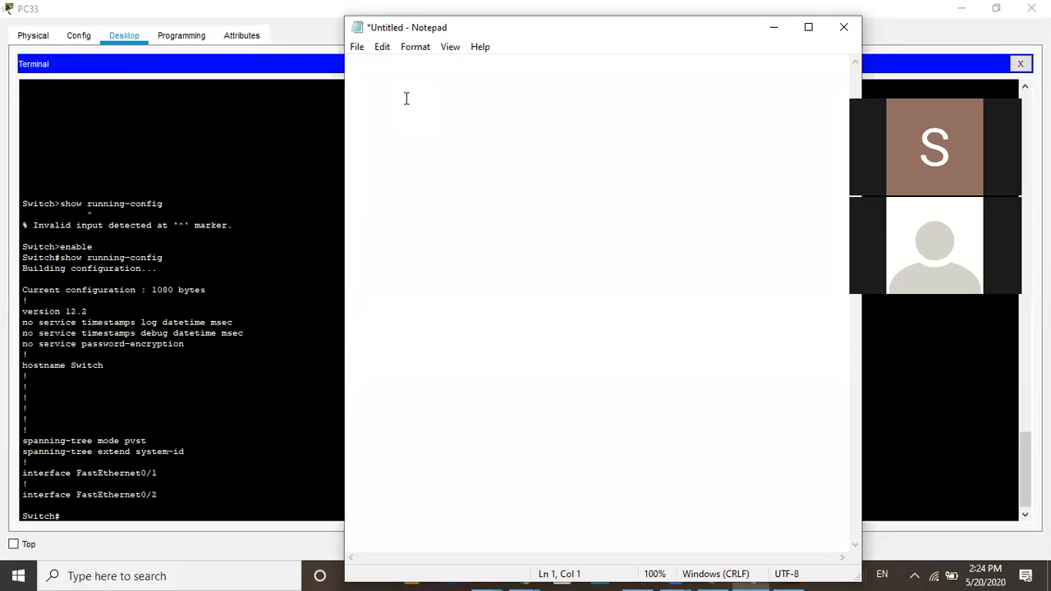
text(show running-config)
Prefix the command in the note with switch# so the line reads switch#show running-config
key(Left)
key(Left)
key(Left)
key(Left)
key(Left)
key(Left)
key(Left)
key(Left)
key(Left)
key(Left)
key(Left)
key(Left)
key(Left)
key(Left)
key(Left)
key(Left)
key(Left)
key(Left)
key(Left)
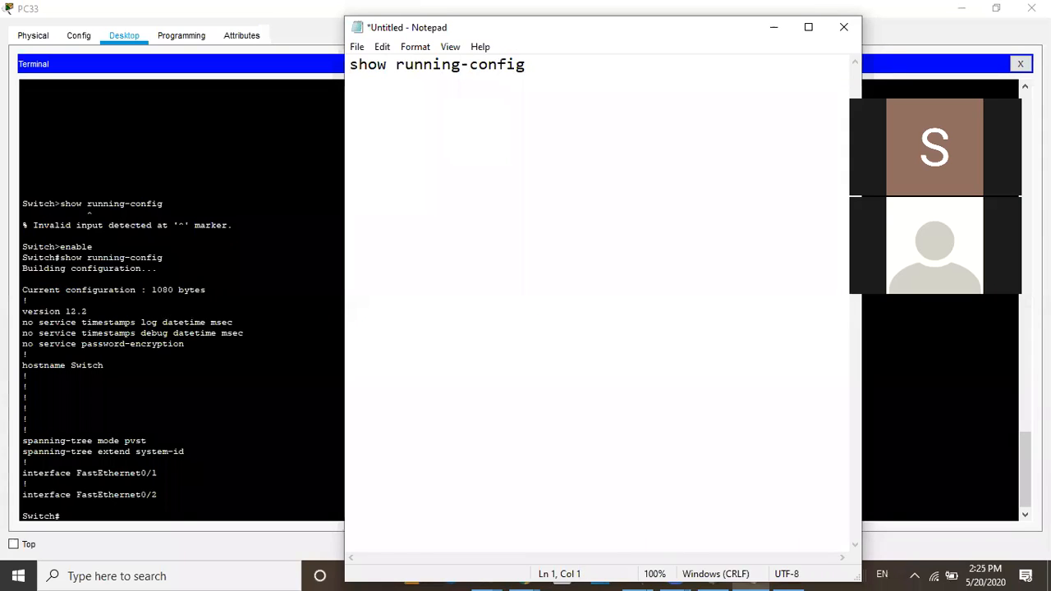
text(swithc)
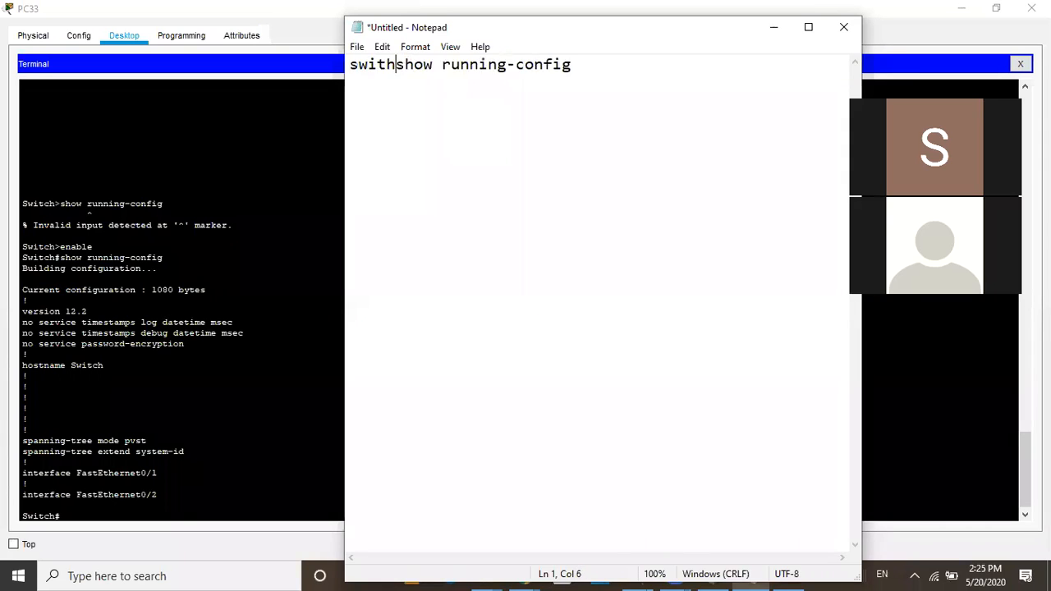
key(BackSpace)
key(BackSpace)
text(ch)
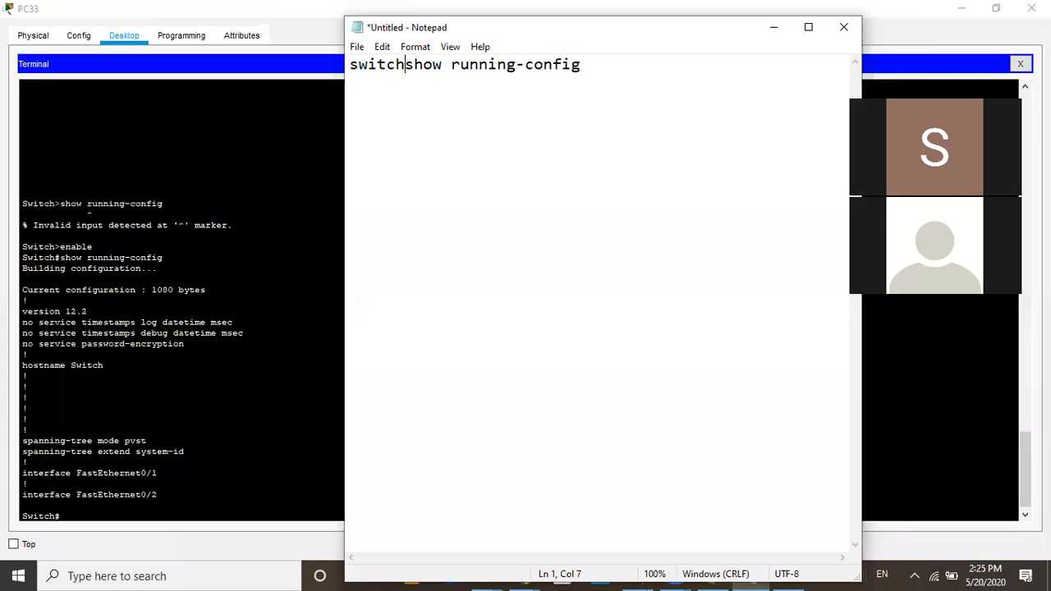
text(#)
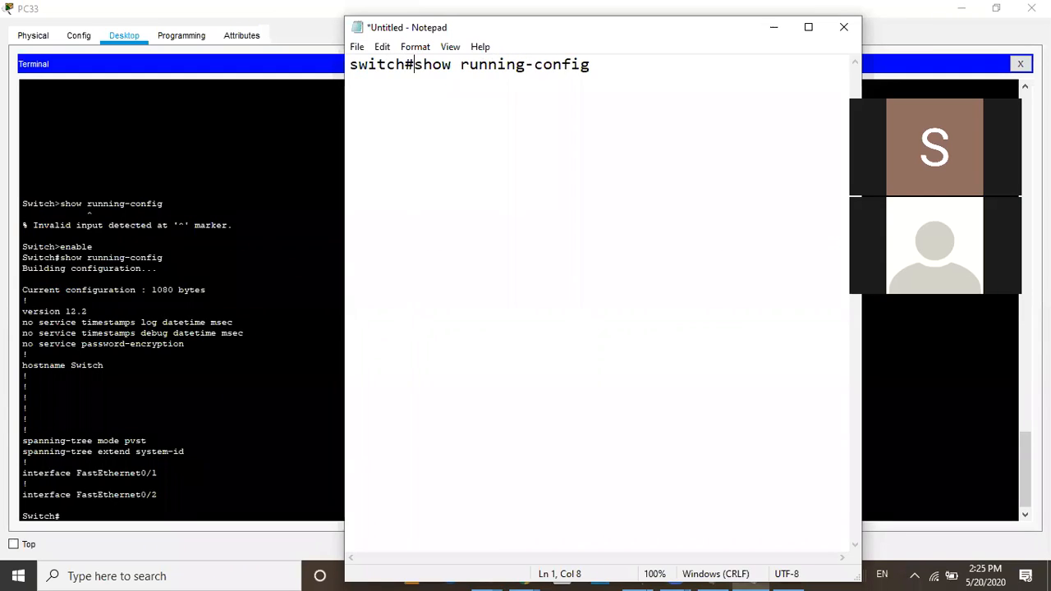
Insert a line above the switch#show running-config line in the note reading switch>enable
key(Left)
key(Left)
key(Left)
key(Left)
key(Left)
key(Left)
key(Left)
key(Return)
key(Up)
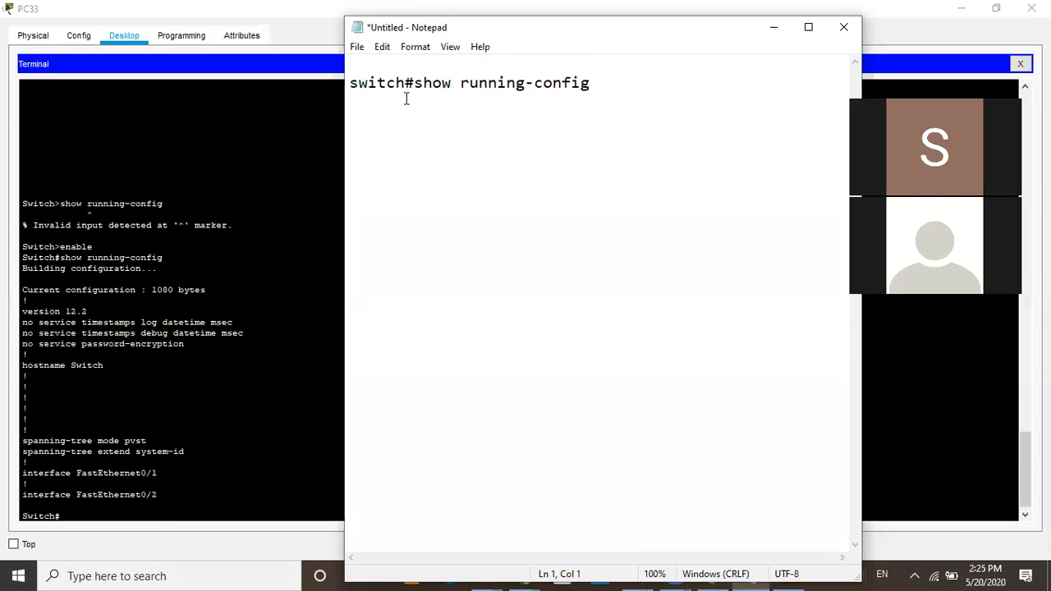
text(s)
text(with)
text(c)
key(BackSpace)
key(BackSpace)
text(ch?)
key(BackSpace)
text(>)
key(BackSpace)
text(>)
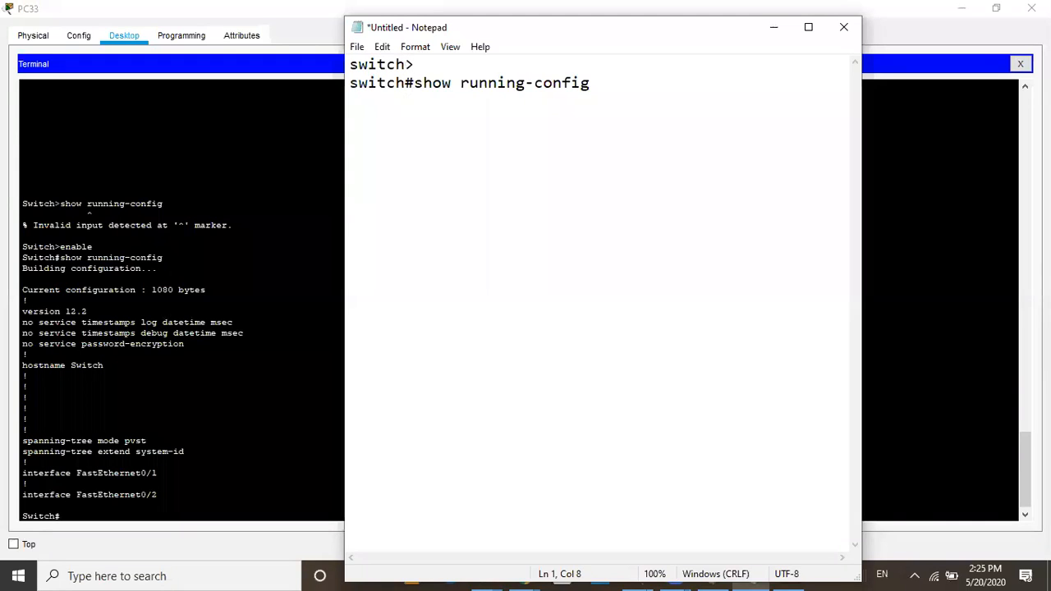
text(ea)
key(BackSpace)
text(nable)
click(389, 82)
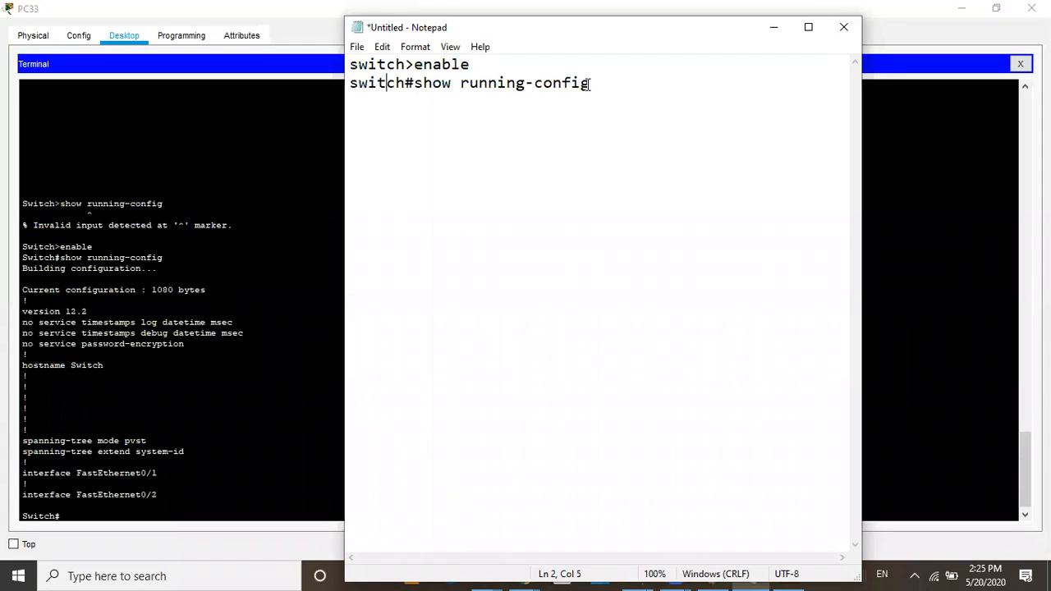
Switch back to PC33's terminal in Packet Tracer and run show startup-config from privileged mode
click(272, 26)
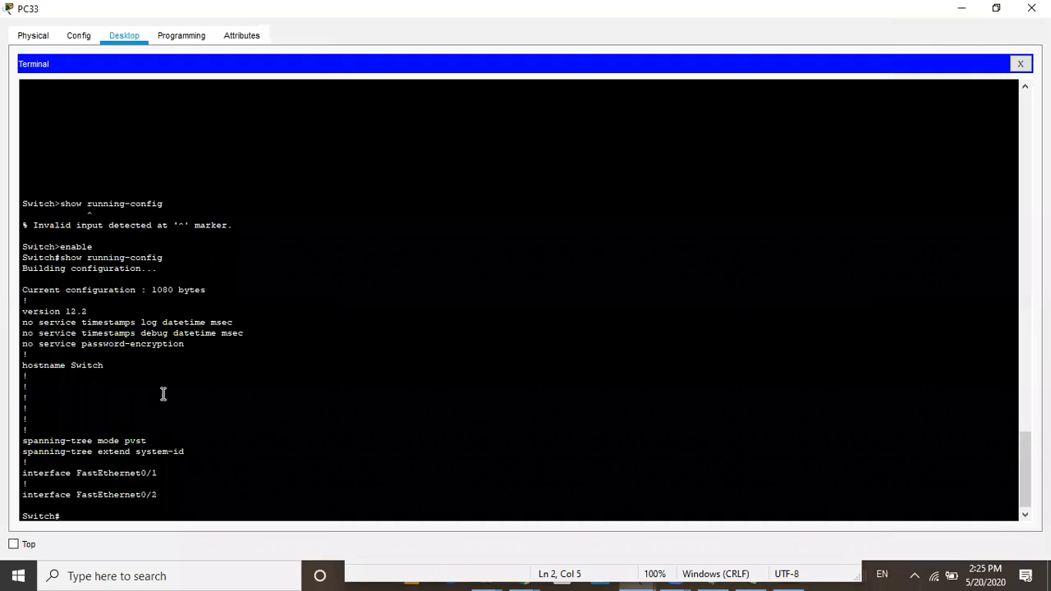
text(show startup-config)
key(Return)
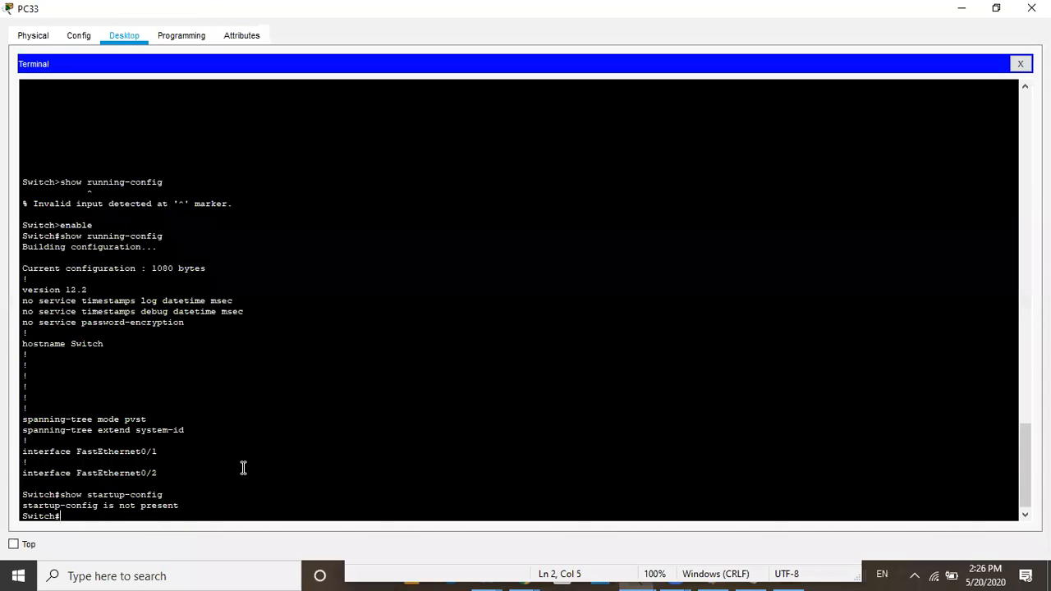
Run show running-config in the terminal, page through its output to the end, and run show startup-config again
key(Up)
key(Up)
key(Return)
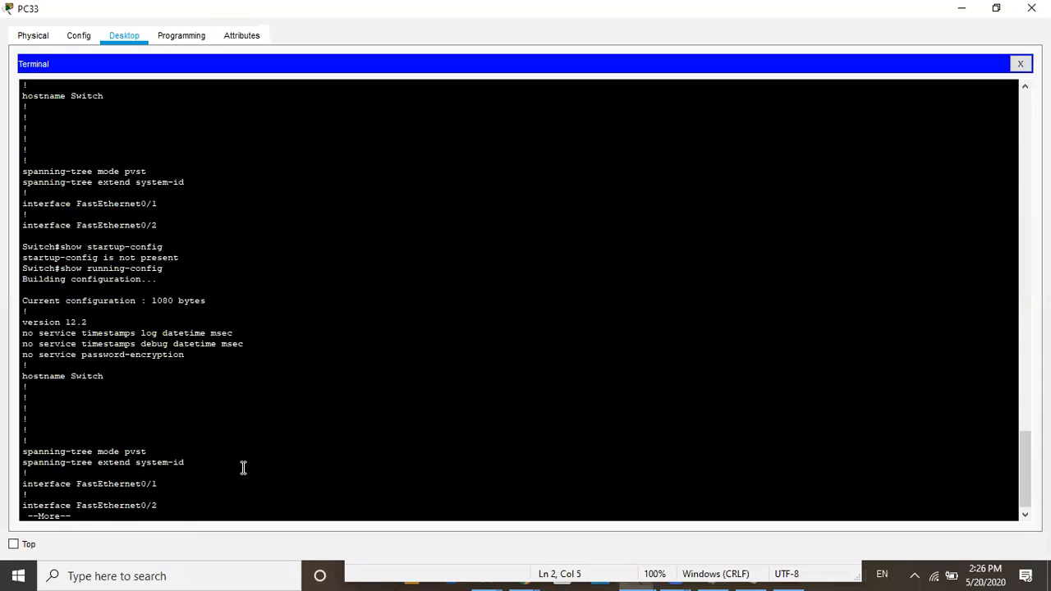
key(Return)
key(Return)
key(Return)
key(Return)
key(Return)
key(Return)
key(Return)
key(Return)
key(Return)
key(Return)
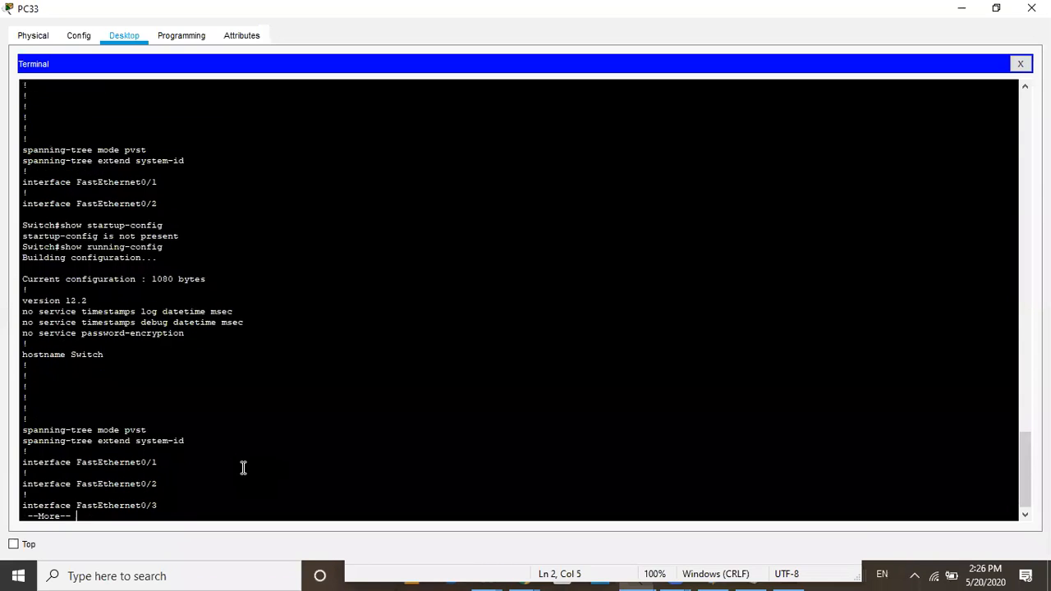
key(Return)
key(Return)
key(Return)
key(Return)
key(Return)
key(Return)
key(Return)
key(Return)
key(Return)
key(Return)
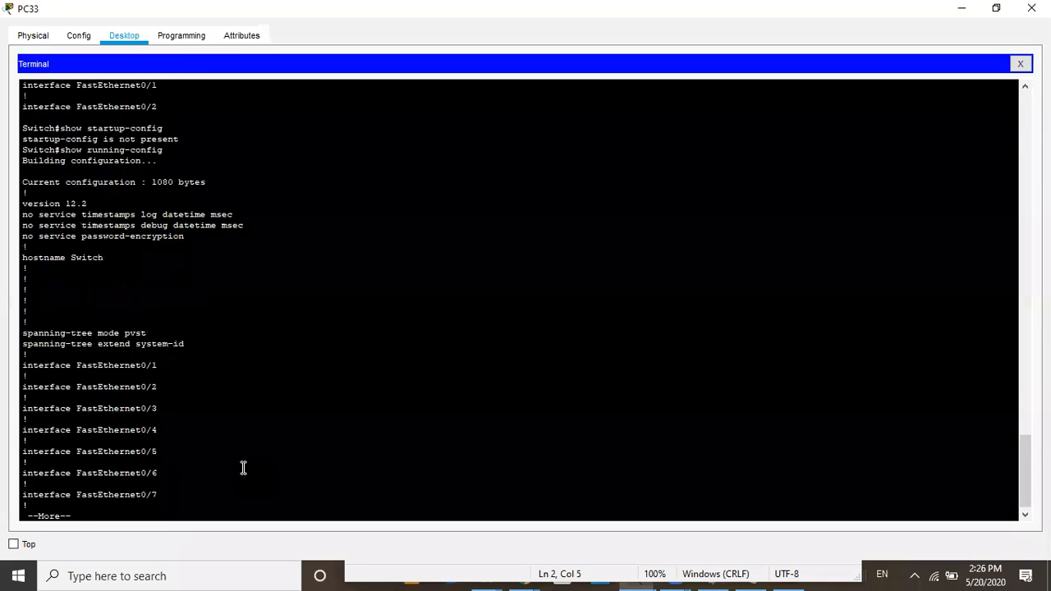
key(Return)
key(Return)
key(Return)
key(Return)
key(Return)
key(Return)
key(Return)
key(Return)
key(Return)
key(Return)
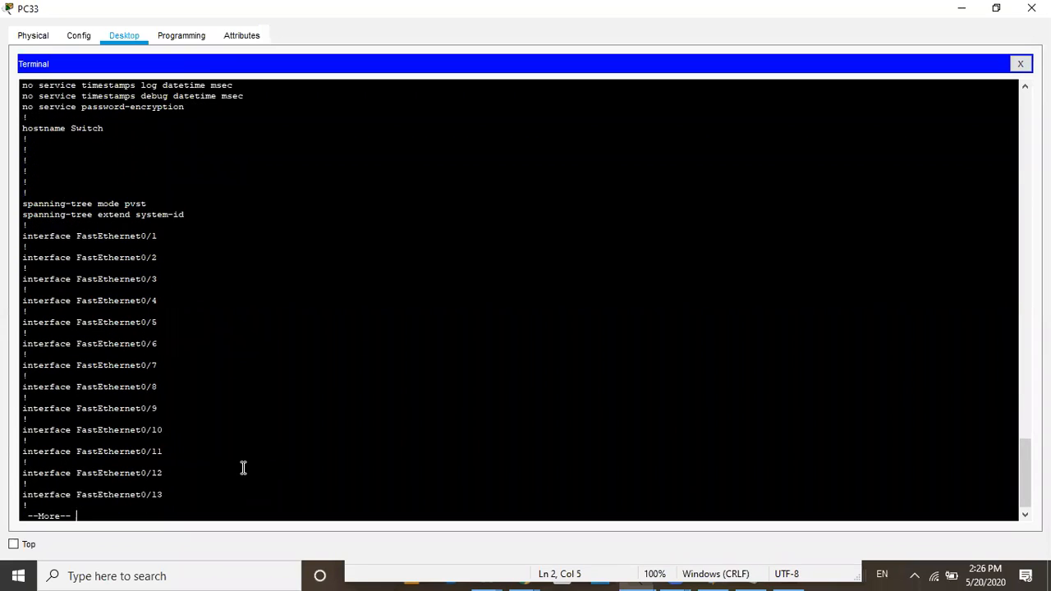
key(Return)
key(Return)
key(Return)
key(Return)
key(Return)
key(Return)
key(Return)
key(Return)
key(Return)
key(Return)
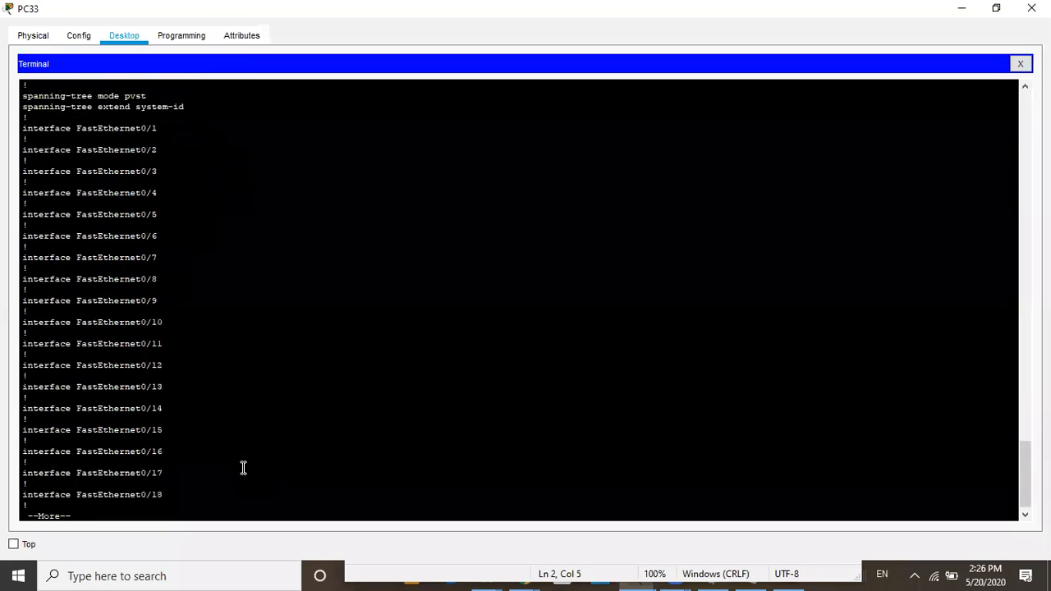
key(Return)
key(Return)
key(Return)
key(Return)
key(Return)
key(Return)
key(Return)
key(Return)
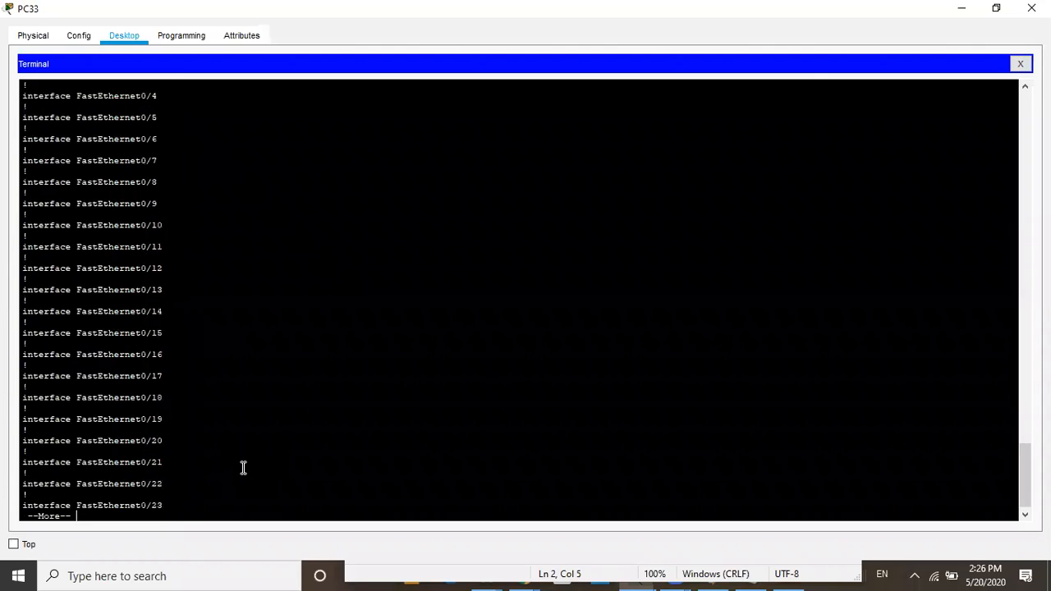
key(Return)
key(Return)
key(Return)
key(Return)
key(Return)
key(Return)
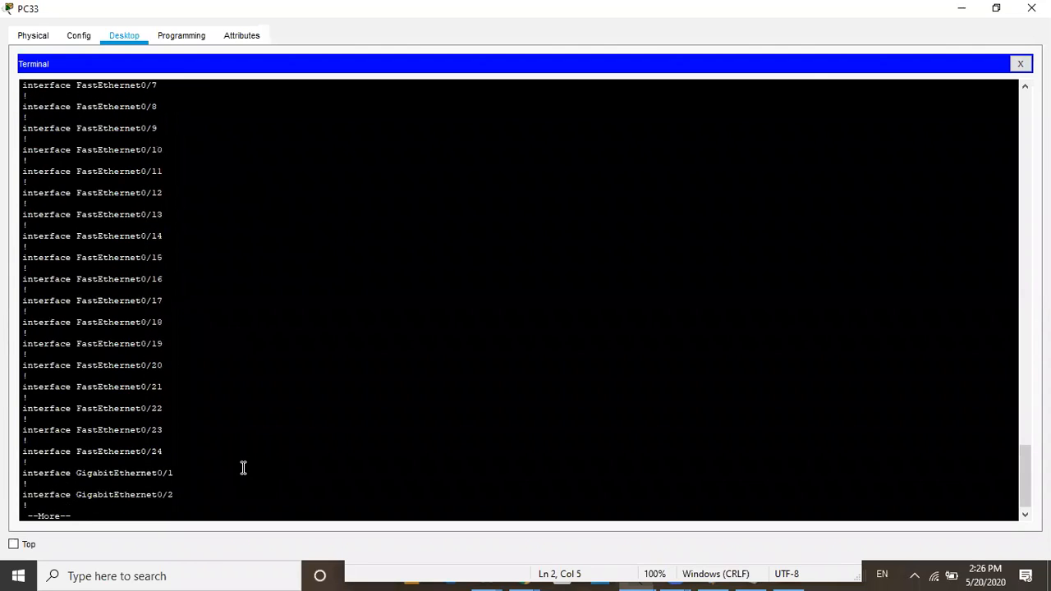
key(Return)
key(Return)
key(Return)
key(Return)
key(Return)
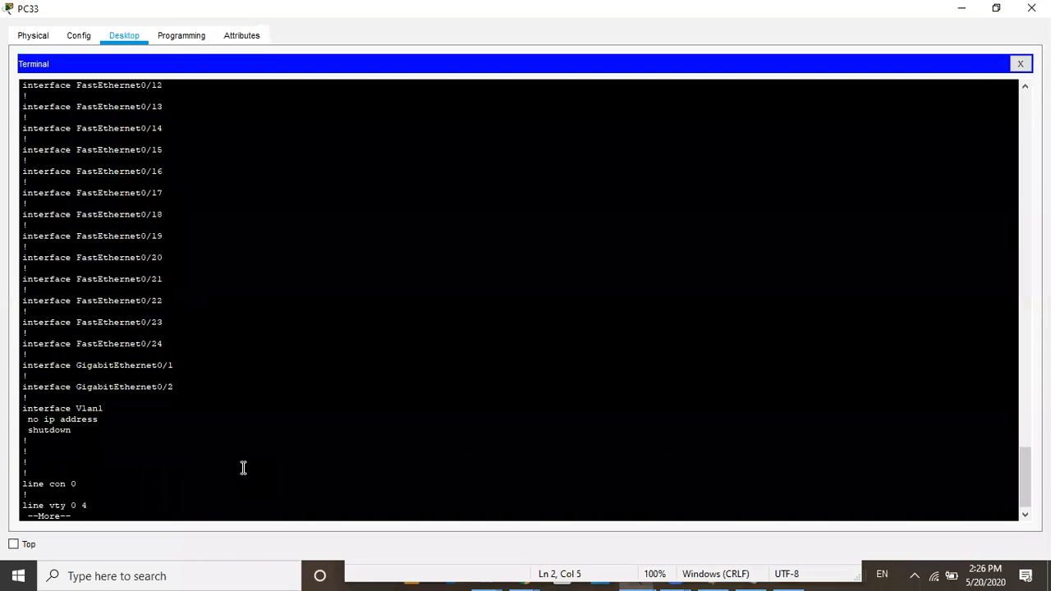
key(Return)
key(Return)
key(Return)
key(Return)
key(Return)
key(Return)
key(Return)
key(Return)
key(Return)
key(Return)
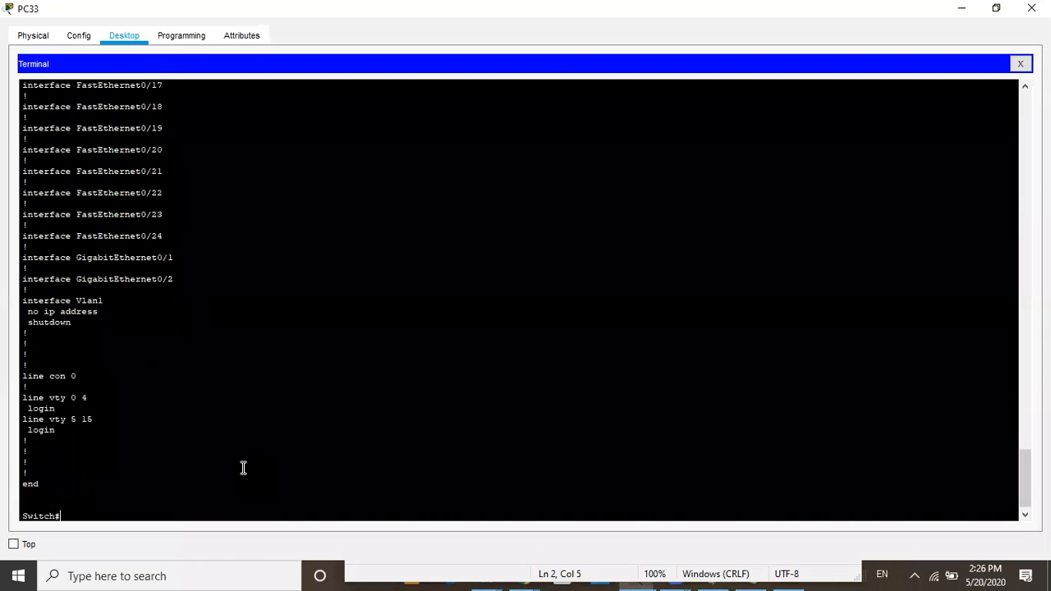
text(show startup-config)
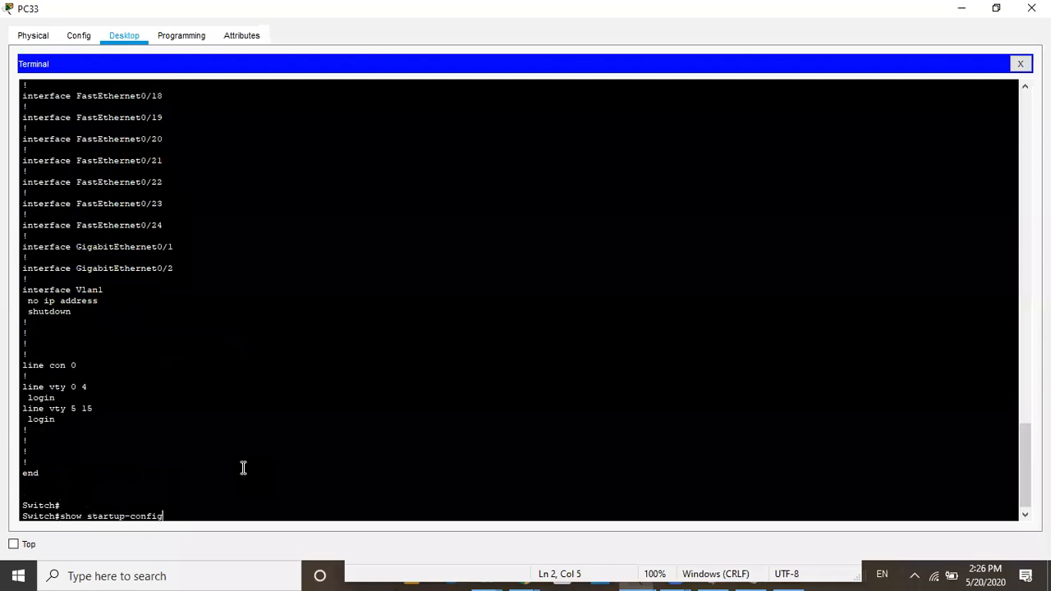
key(Return)
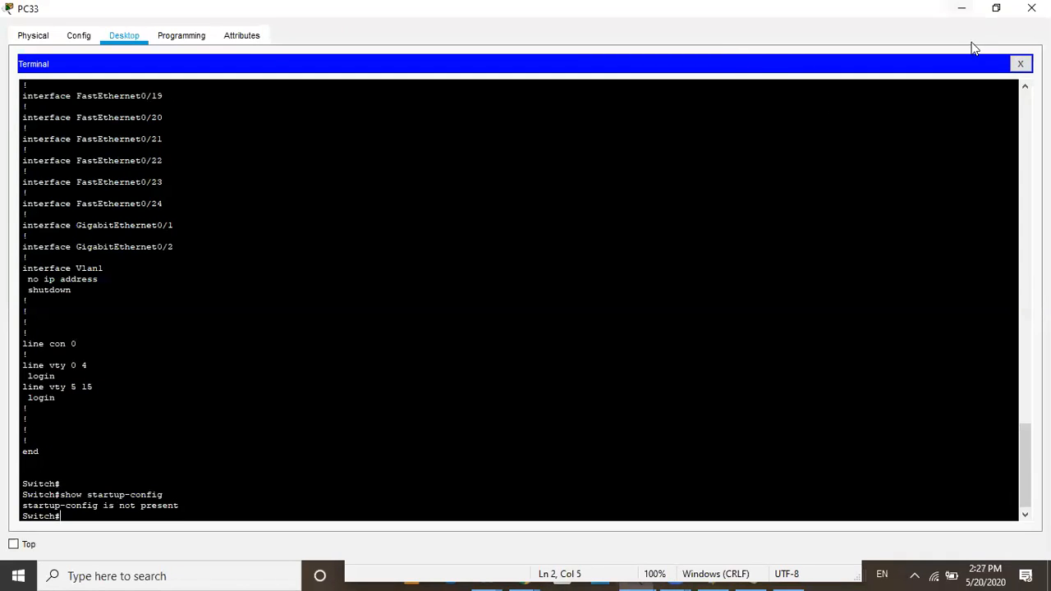
Switch to the Notepad note and duplicate the switch#show running-config line as its third line
click(960, 8)
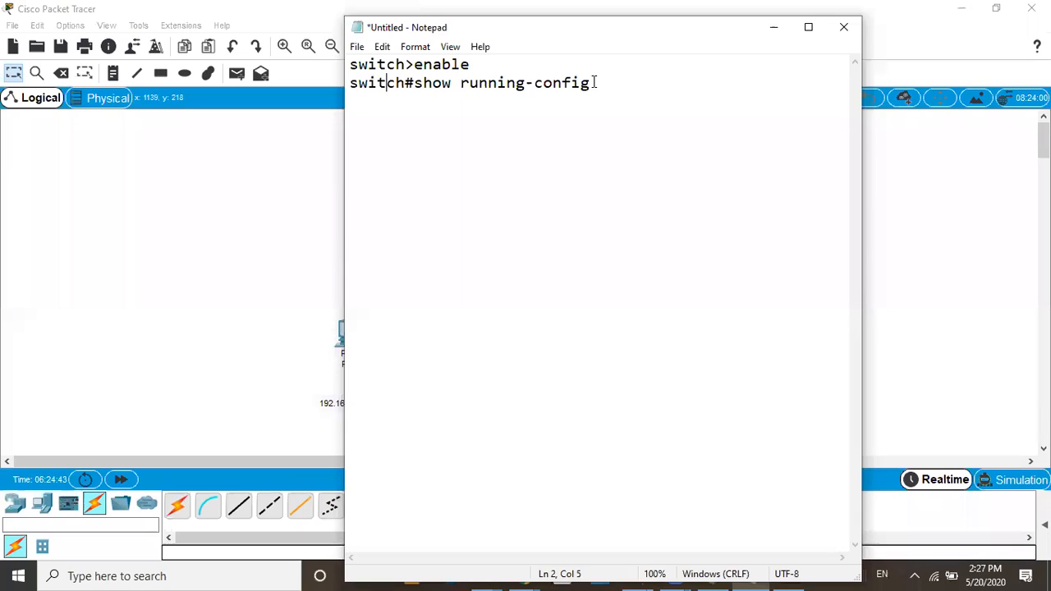
key(Down)
drag(590, 83, 351, 78)
key(ctrl+c)
click(622, 85)
key(Down)
key(ctrl+v)
Replace running with startup in the note's third line so it reads switch#show startup-config
key(Left)
key(Left)
key(Left)
key(Left)
key(Left)
key(Left)
key(Left)
key(Left)
key(Right)
key(BackSpace)
key(BackSpace)
key(BackSpace)
key(BackSpace)
key(BackSpace)
key(BackSpace)
key(BackSpace)
text(startup)
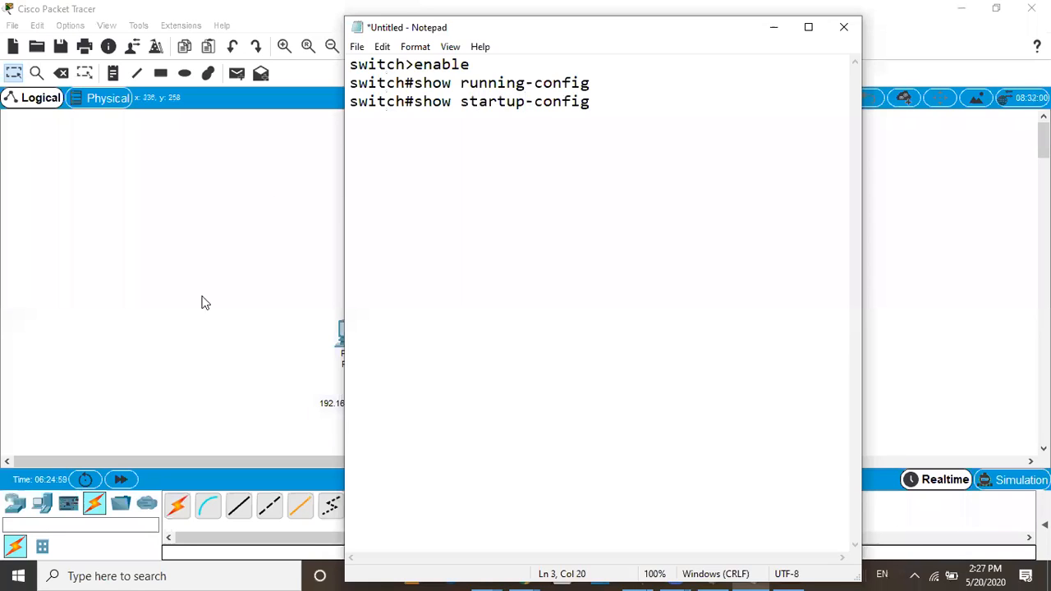
Return to PC33's terminal in Packet Tracer and enter global configuration mode with configure terminal
click(770, 65)
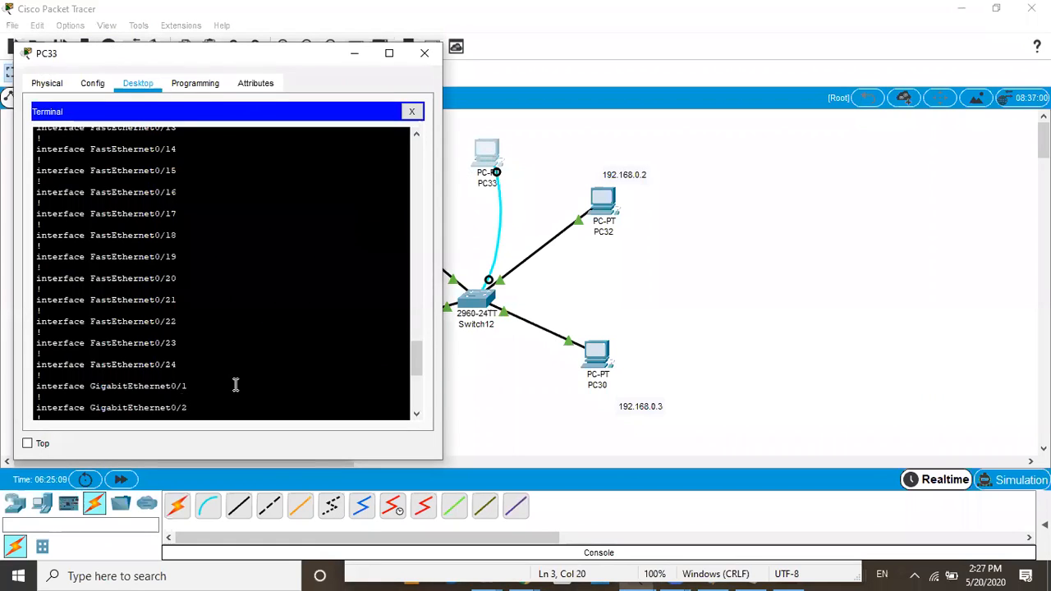
scroll(247, 372, down, 8)
click(79, 413)
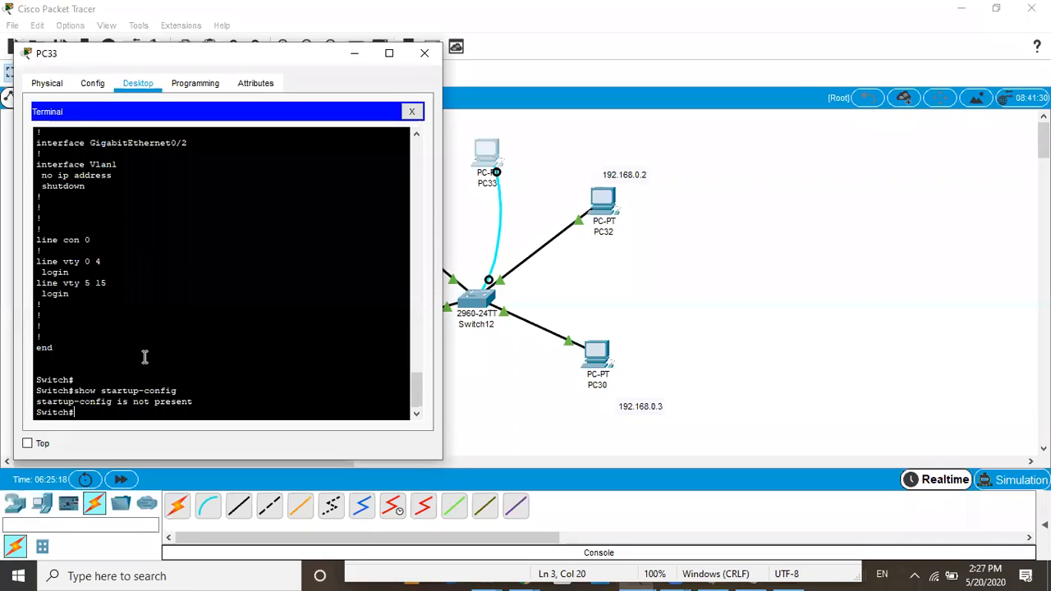
text(configure terminal)
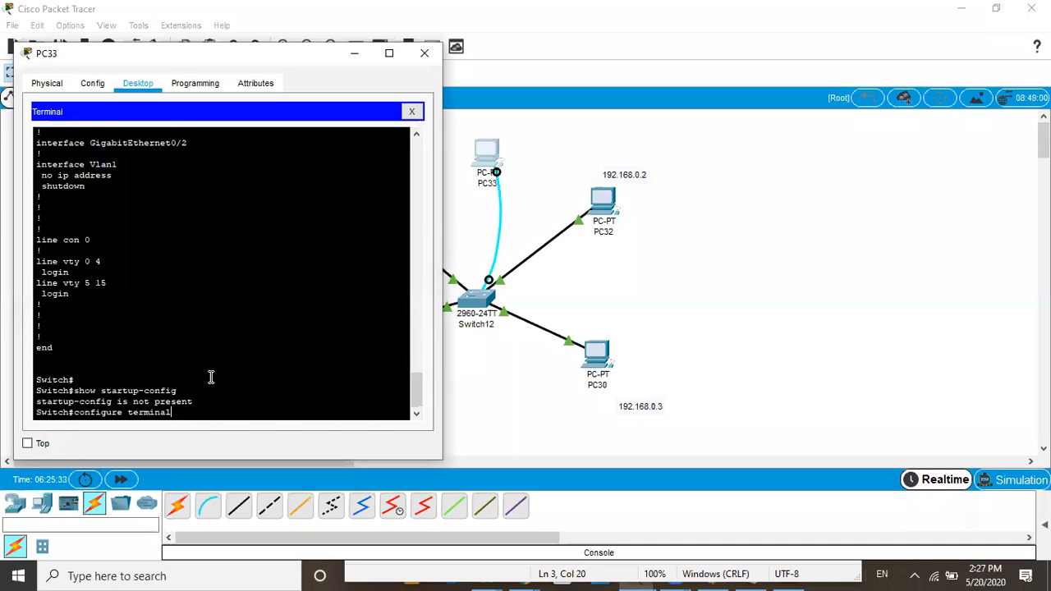
key(Return)
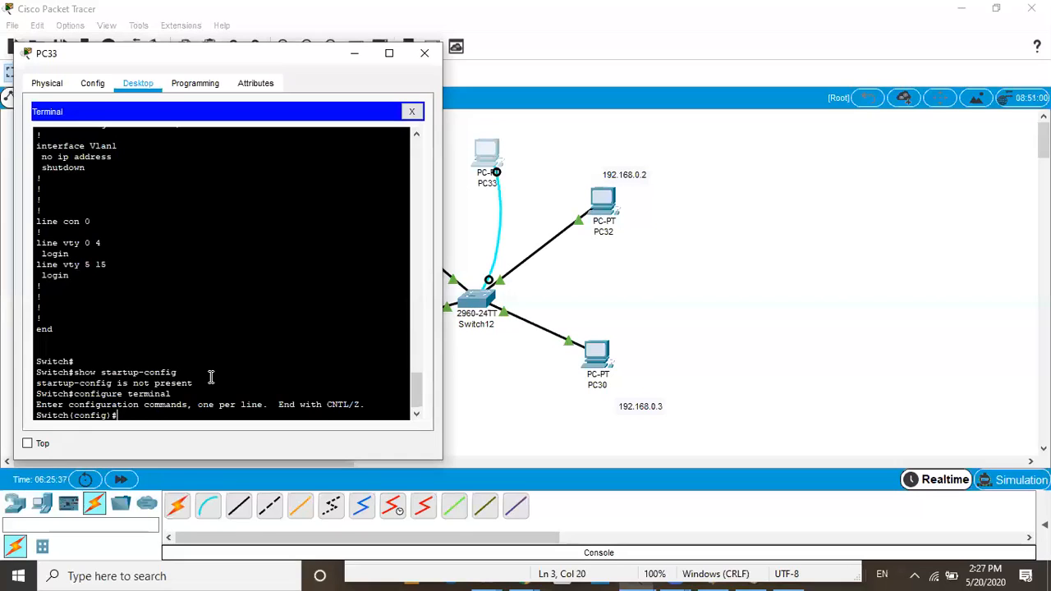
Set the switch's hostname to SISTEC with the hostname command
text(hoa)
key(BackSpace)
text(stname)
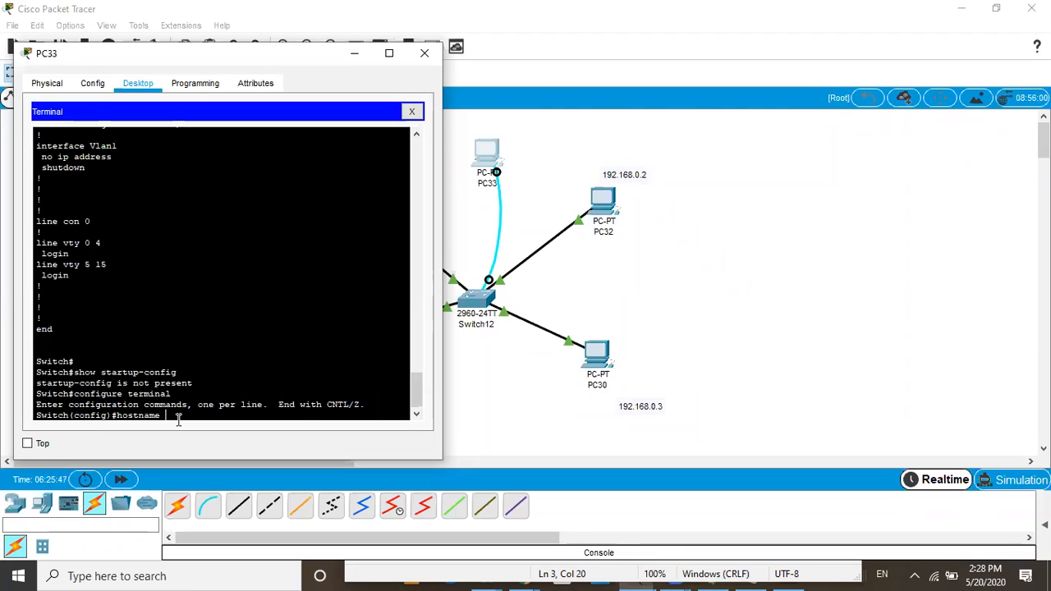
text(SISTEC)
key(Return)
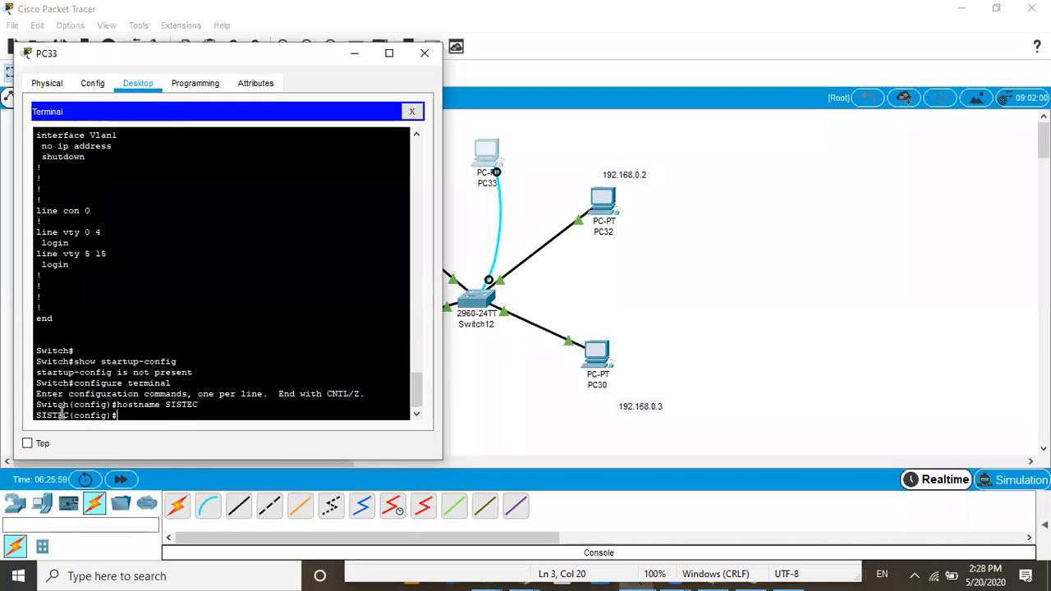
Maximize the PC33 window and leave global configuration mode with exit
click(390, 52)
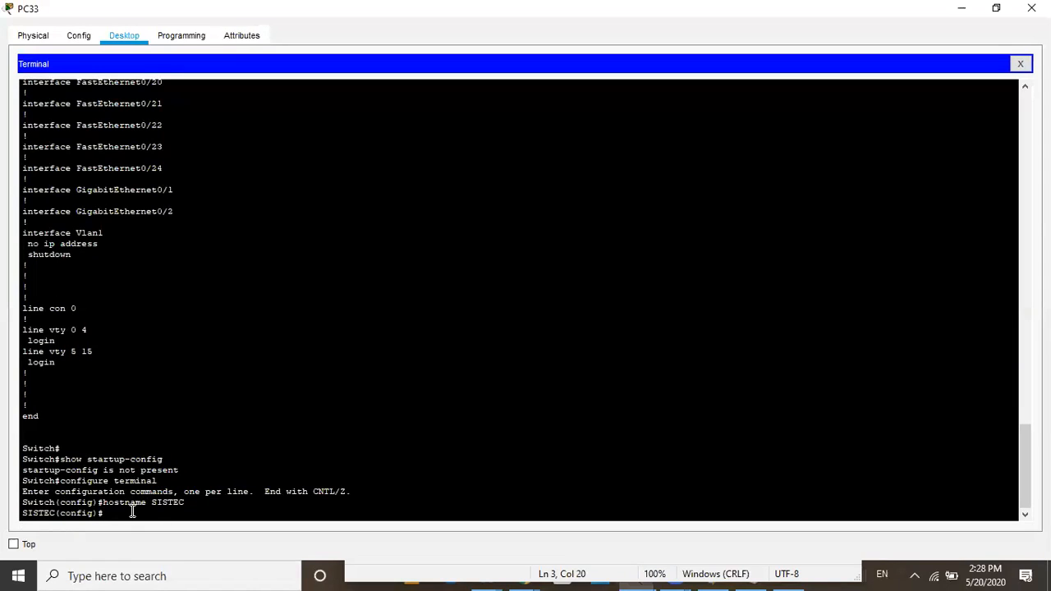
text(exit)
key(Return)
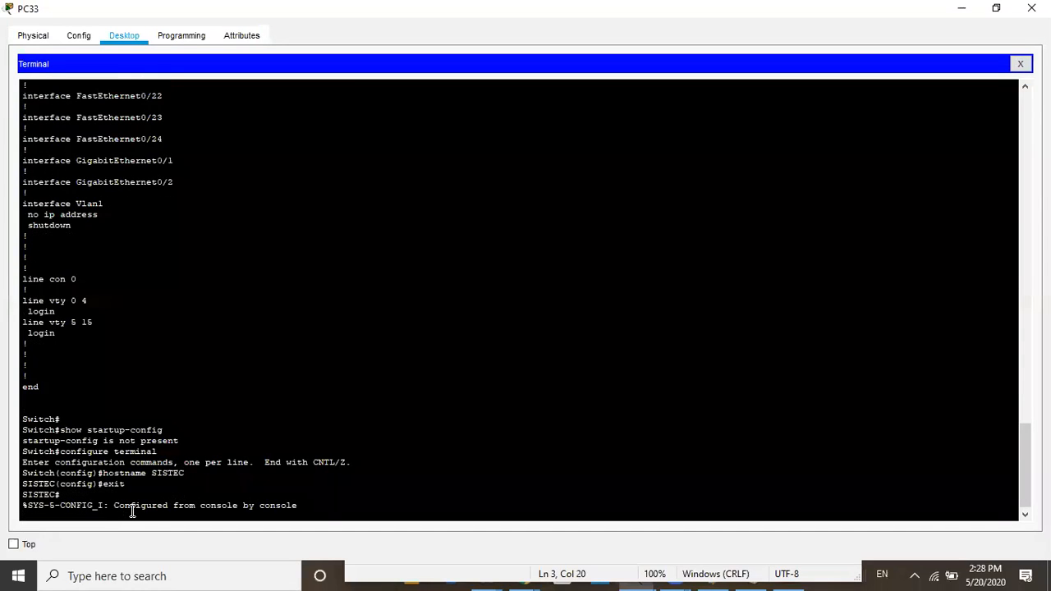
Run show running-config from privileged mode to check the hostname in the running configuration
key(Return)
key(Up)
key(Up)
key(Up)
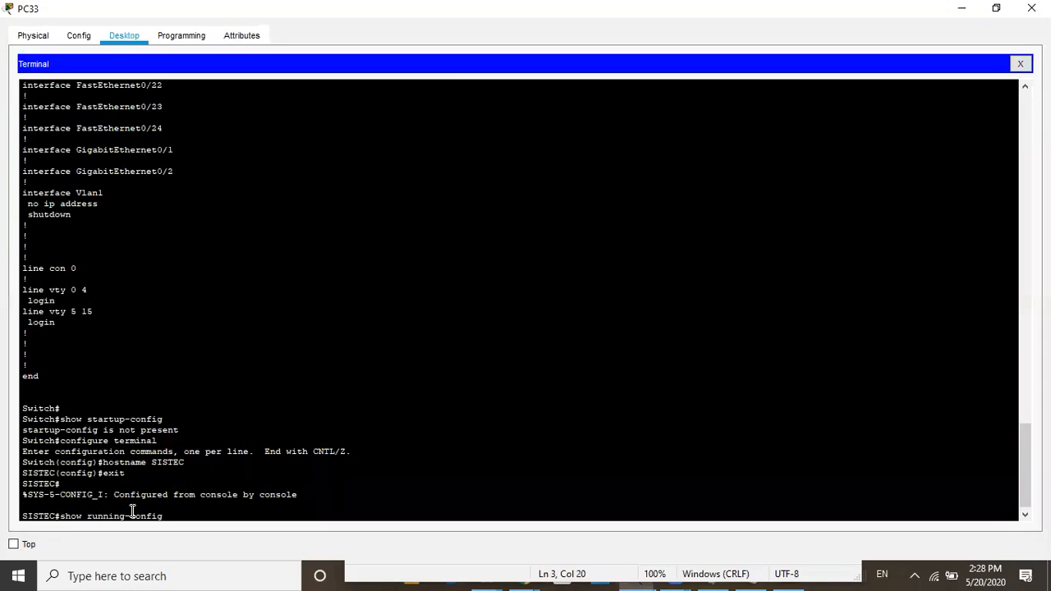
key(Return)
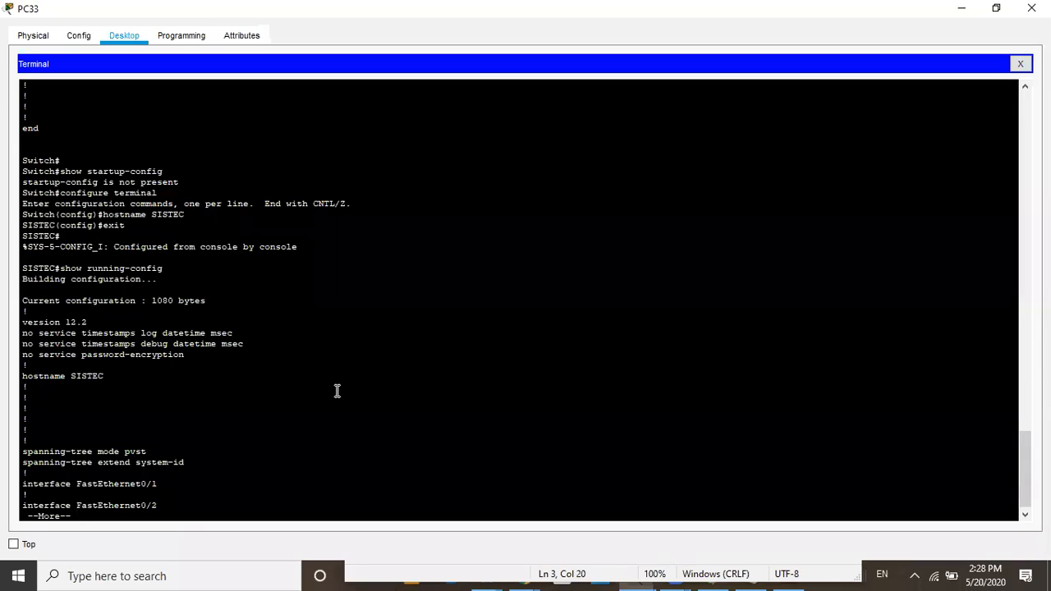
Break off the running configuration listing and run show startup-config from privileged mode
key(Up)
key(Up)
key(Up)
key(Up)
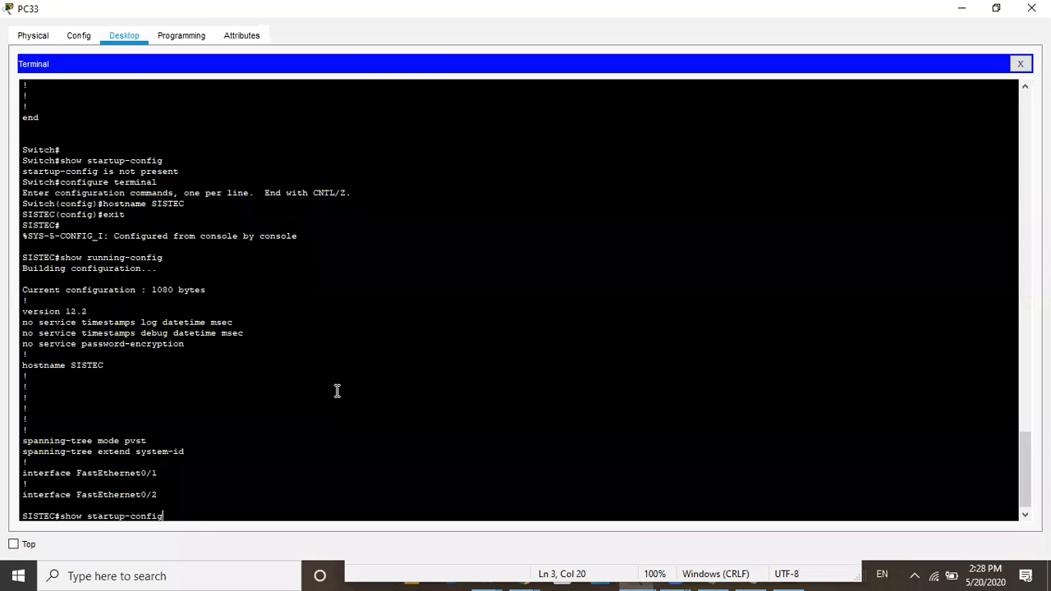
key(Return)
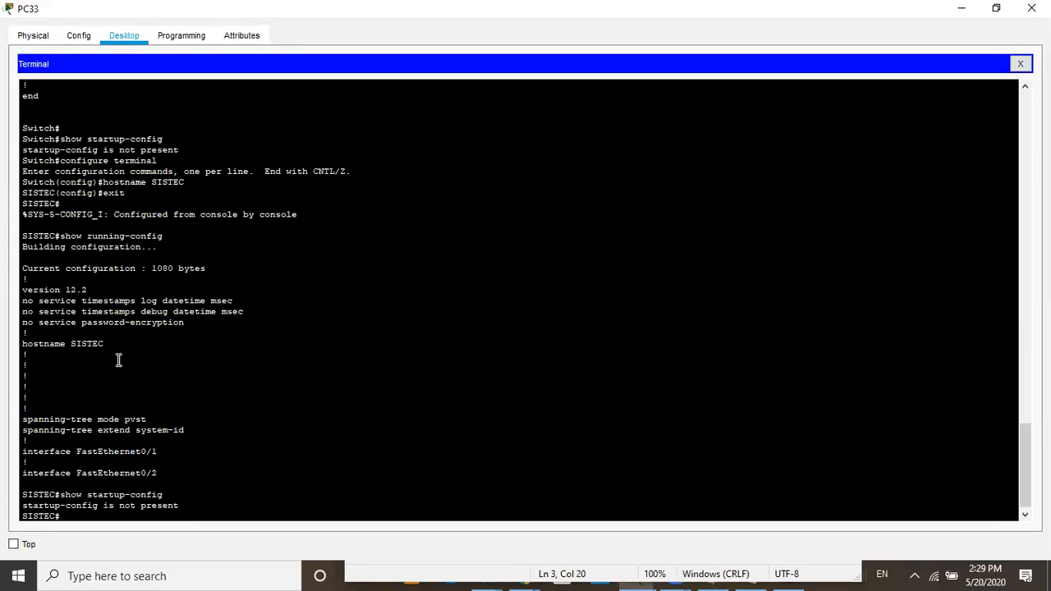
Switch back to the Notepad note and add a fourth line containing a copy of the switch# prompt
click(958, 10)
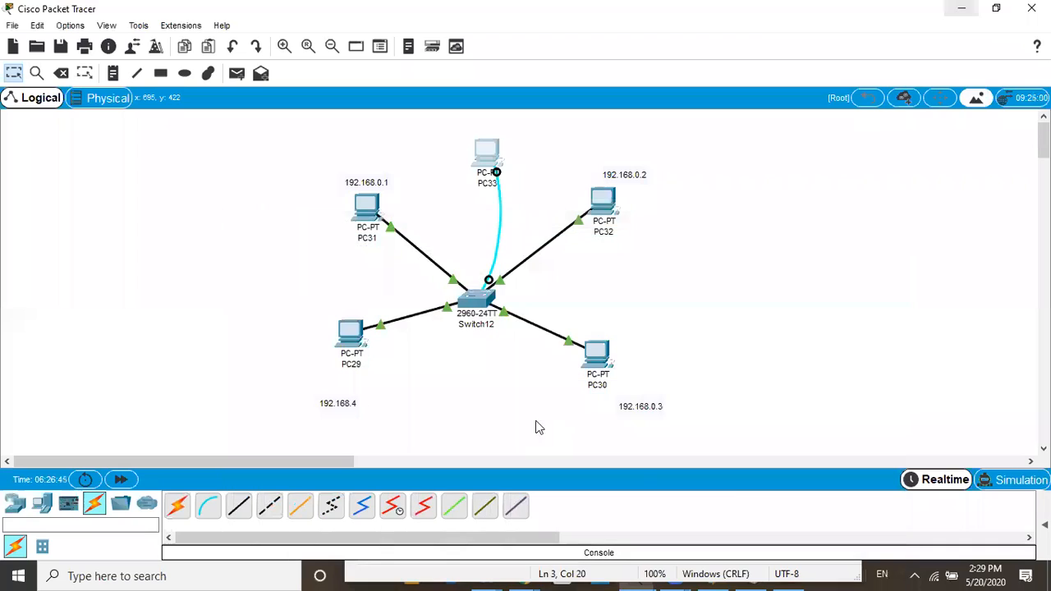
click(679, 574)
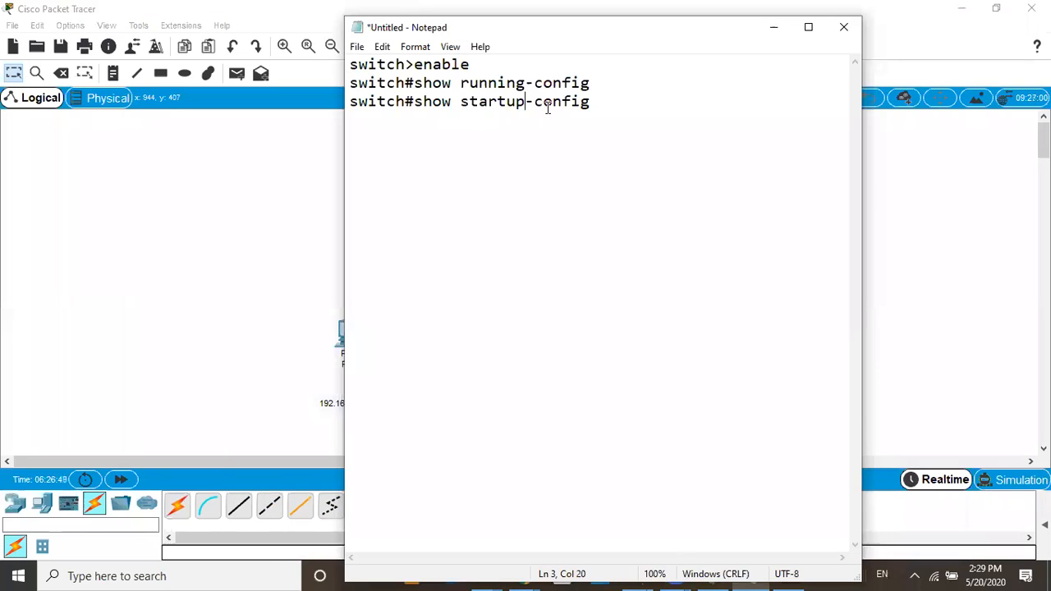
click(595, 104)
key(Return)
drag(416, 101, 343, 107)
click(352, 135)
key(BackSpace)
key(ctrl+v)
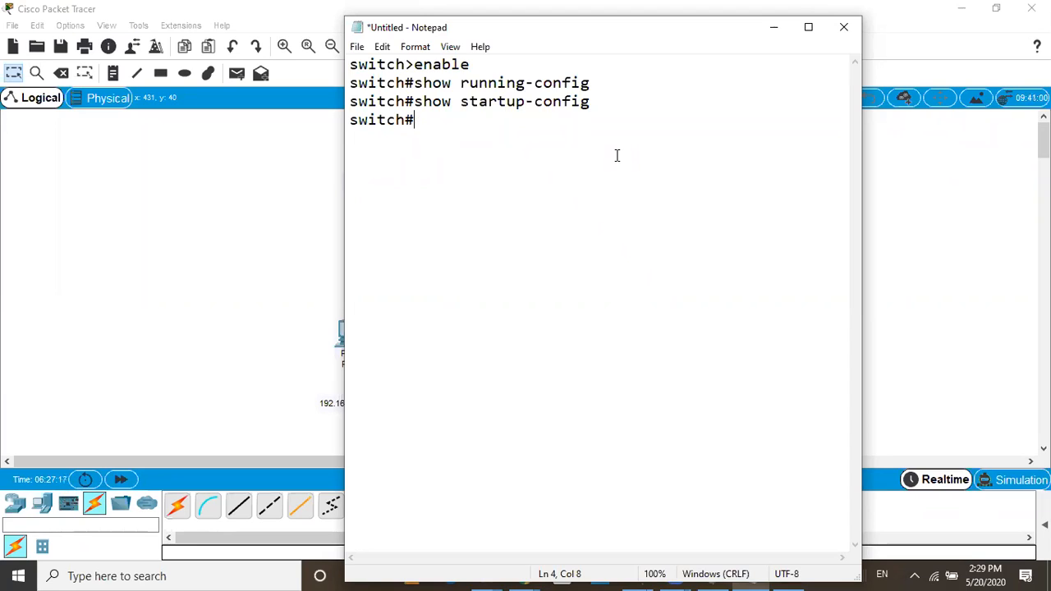
Complete the note's fourth line as switch#configure terminal and start a new line below it
text(configure ter)
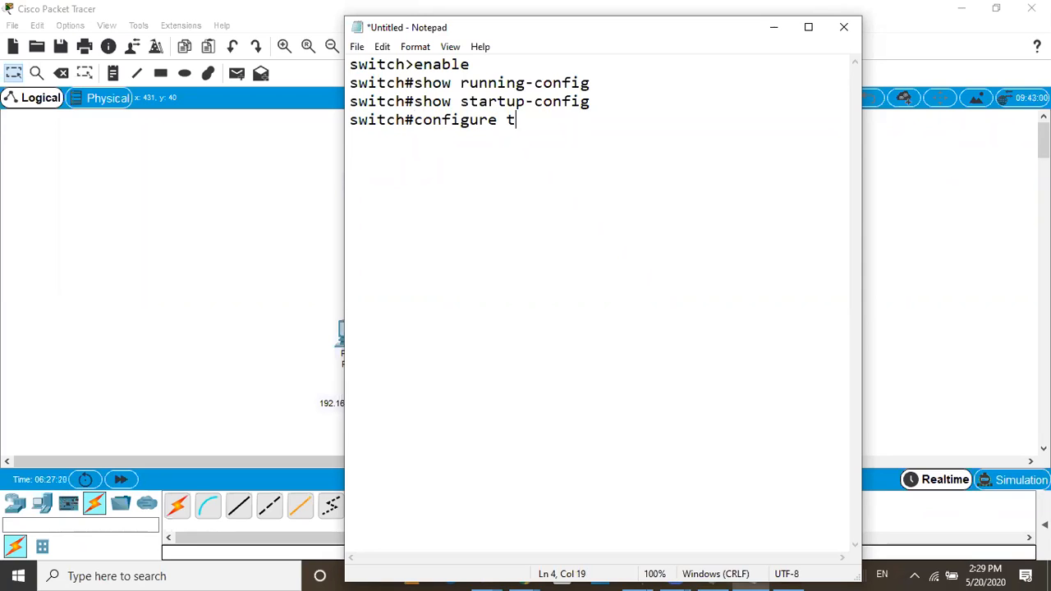
text(al)
key(Return)
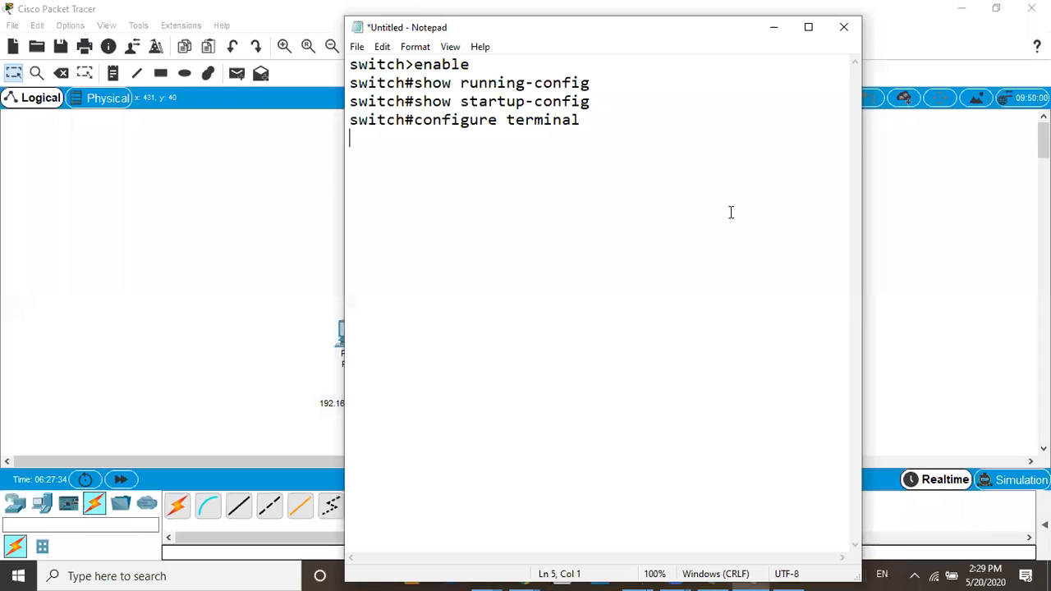
Add a fifth line to the note containing the prompt switch(config)#
drag(414, 120, 348, 120)
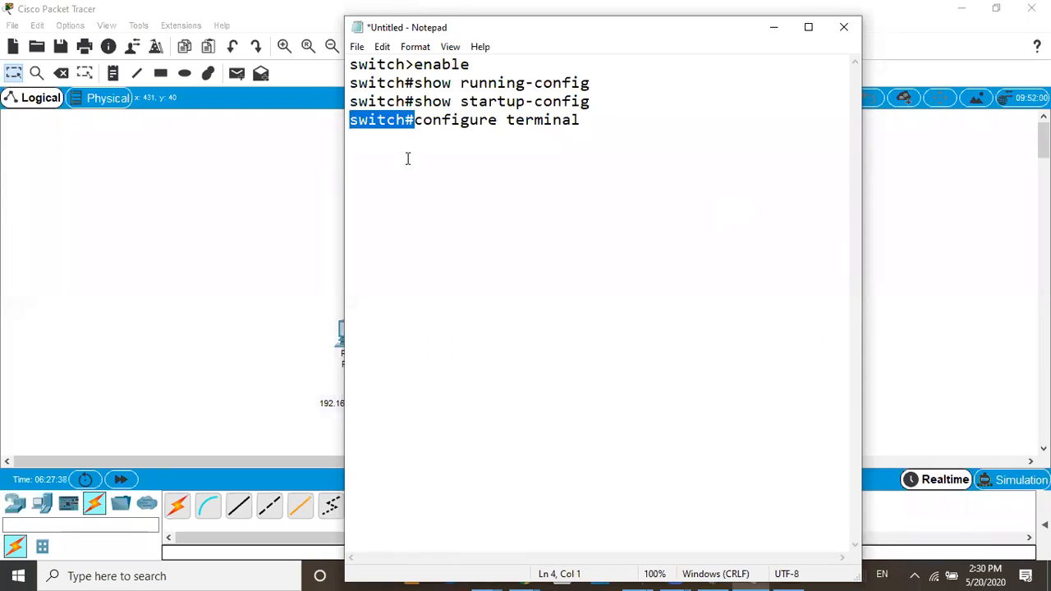
click(354, 138)
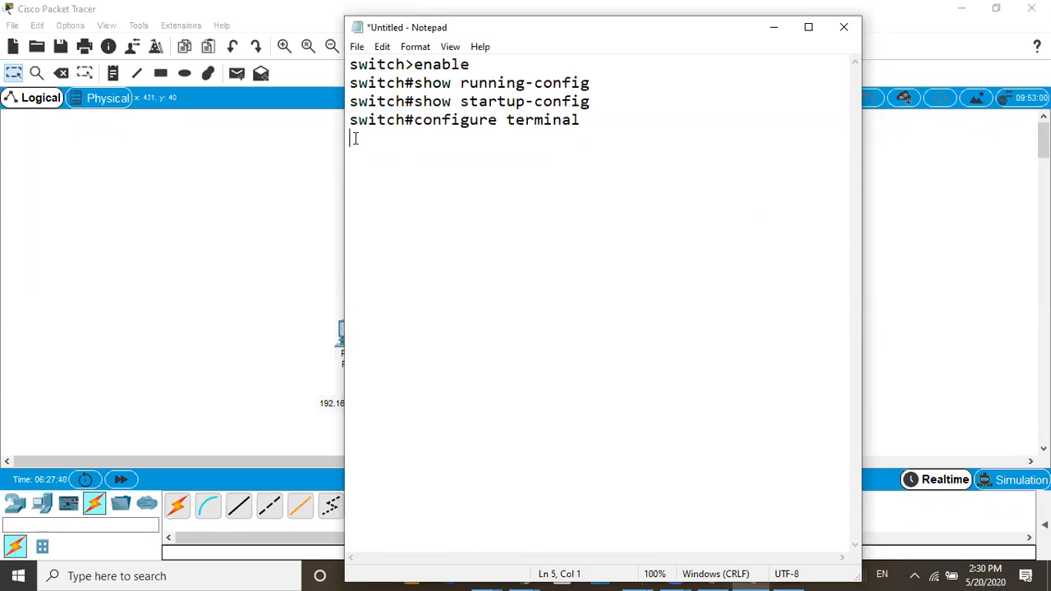
key(ctrl+v)
click(408, 138)
text(())
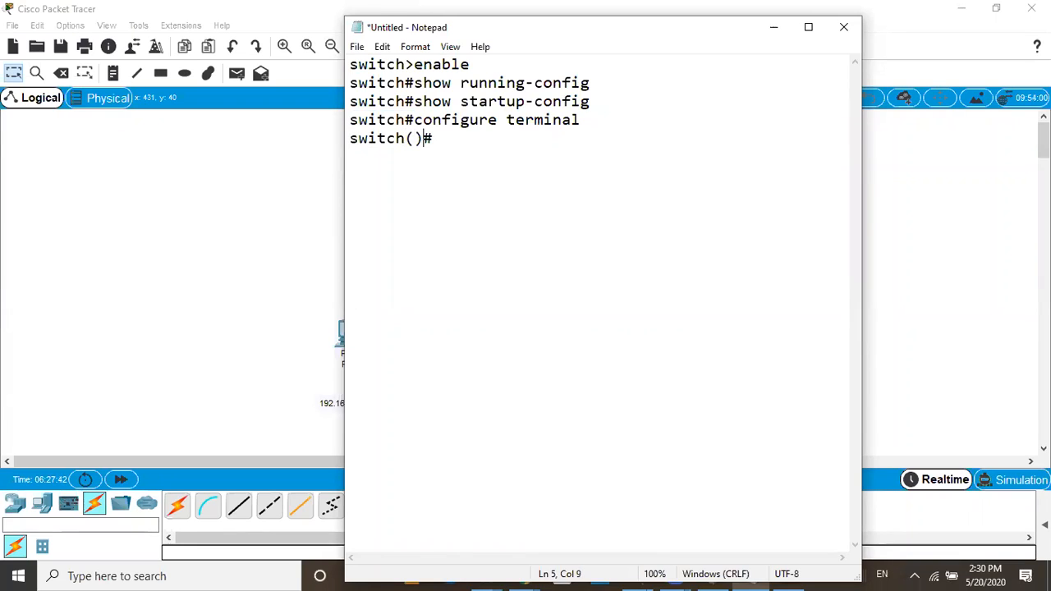
key(Left)
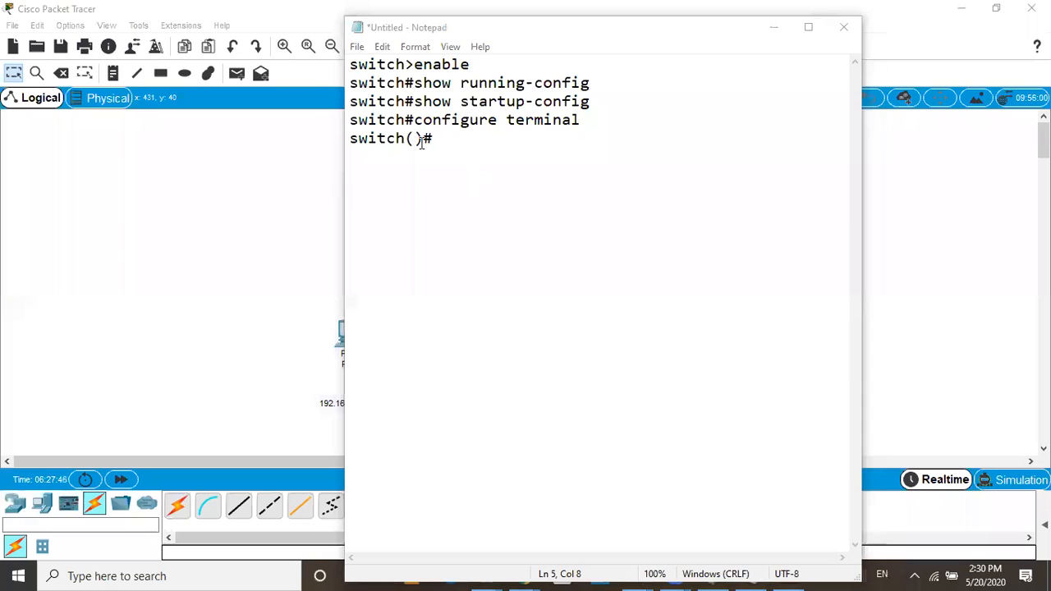
text(kco)
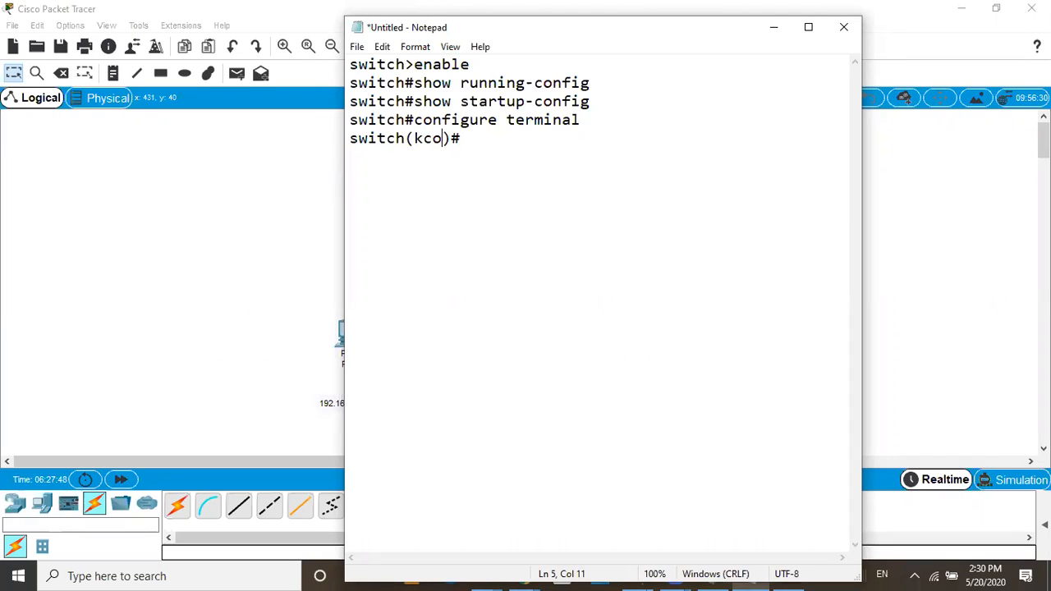
key(BackSpace)
key(BackSpace)
key(BackSpace)
text(config)
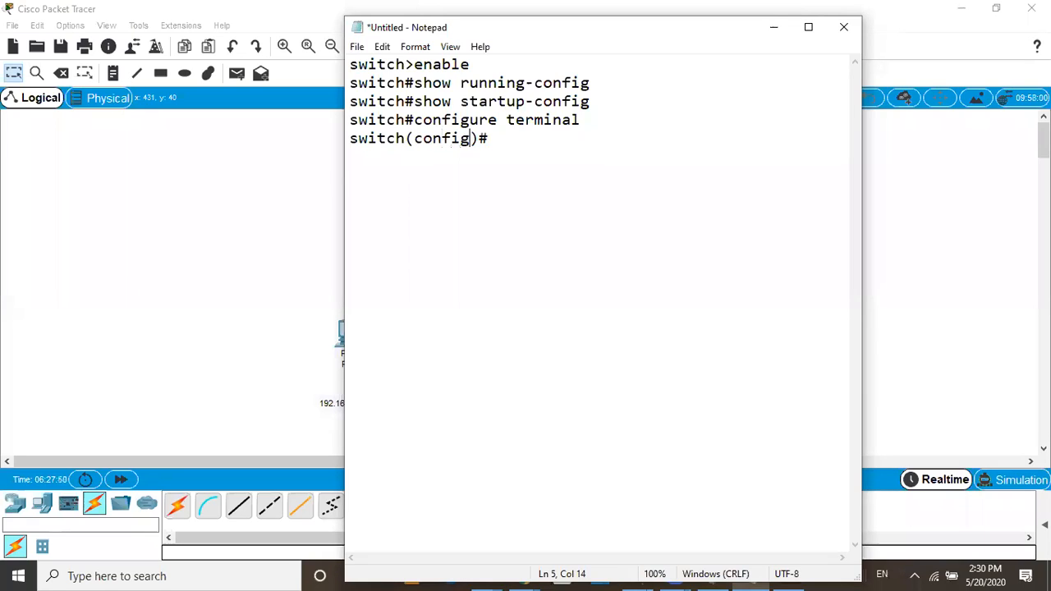
Complete the note's fifth line with hostname SISTEC and start a sixth line with the prompt SISTEC#
click(497, 139)
text(hostname )
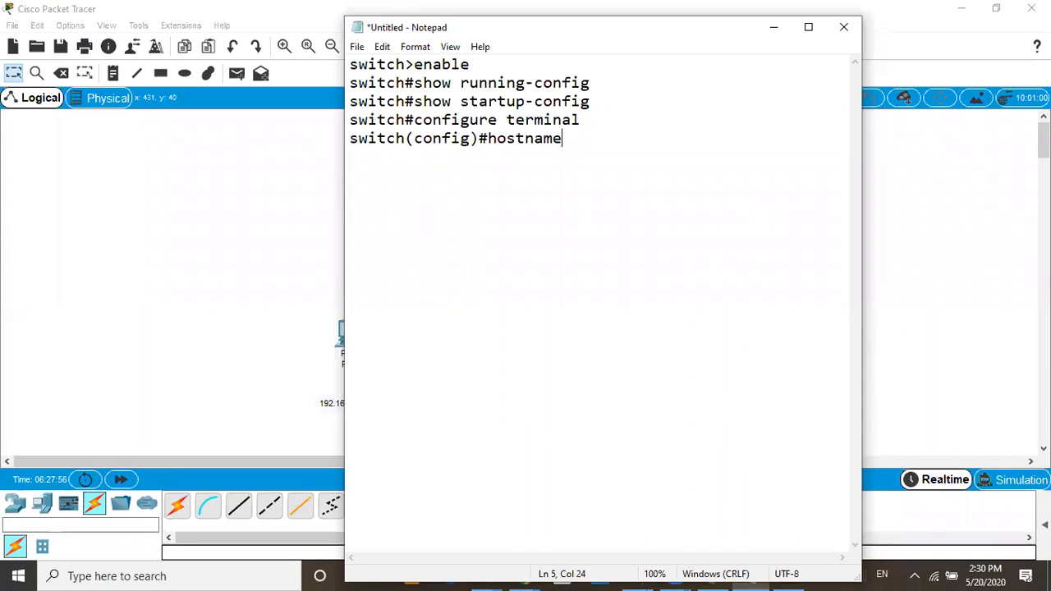
text(SISTEC)
key(Return)
text(S)
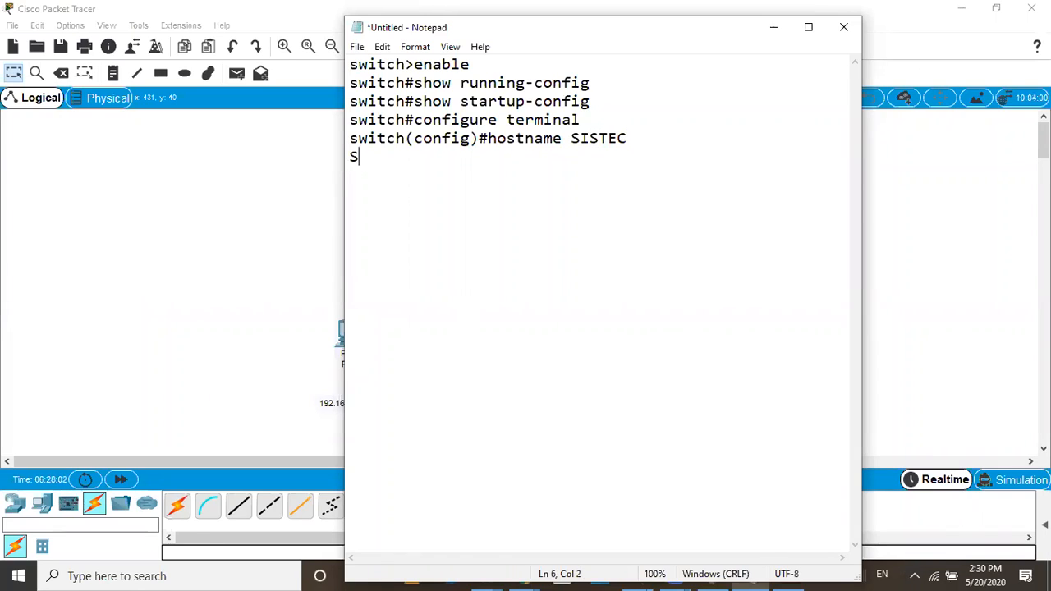
text(ISTEC#)
Check the prompt after the hostname command in PC33's terminal and correct the note's sixth line to SISTEC(config)#
click(278, 225)
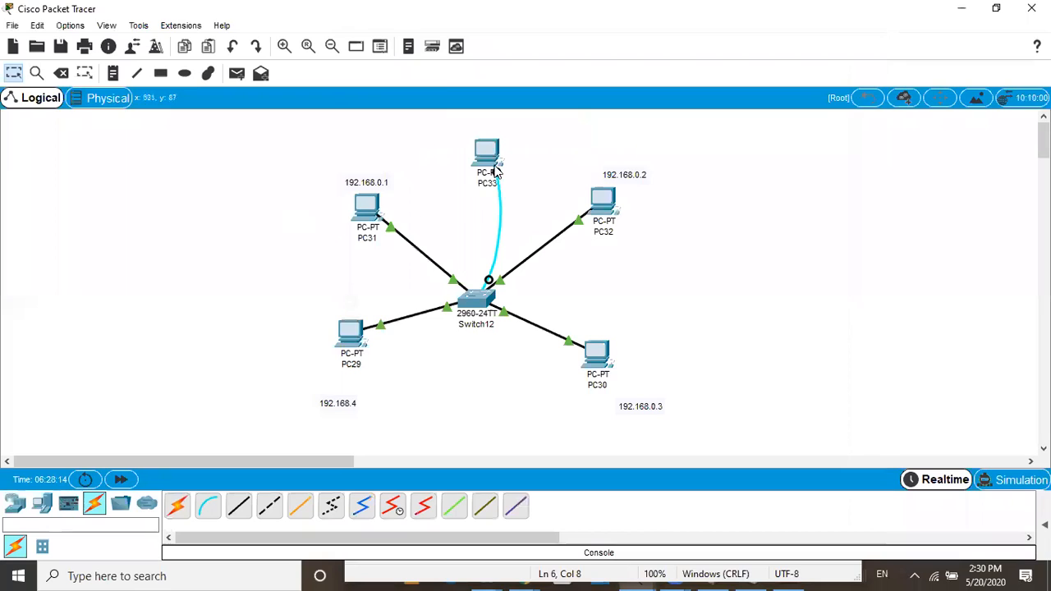
click(490, 151)
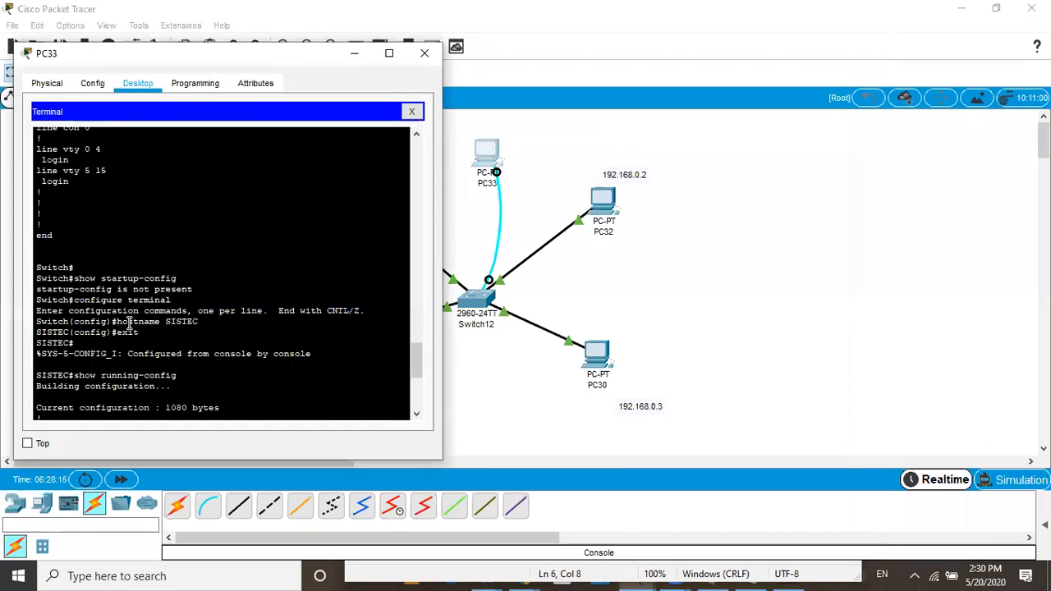
click(202, 321)
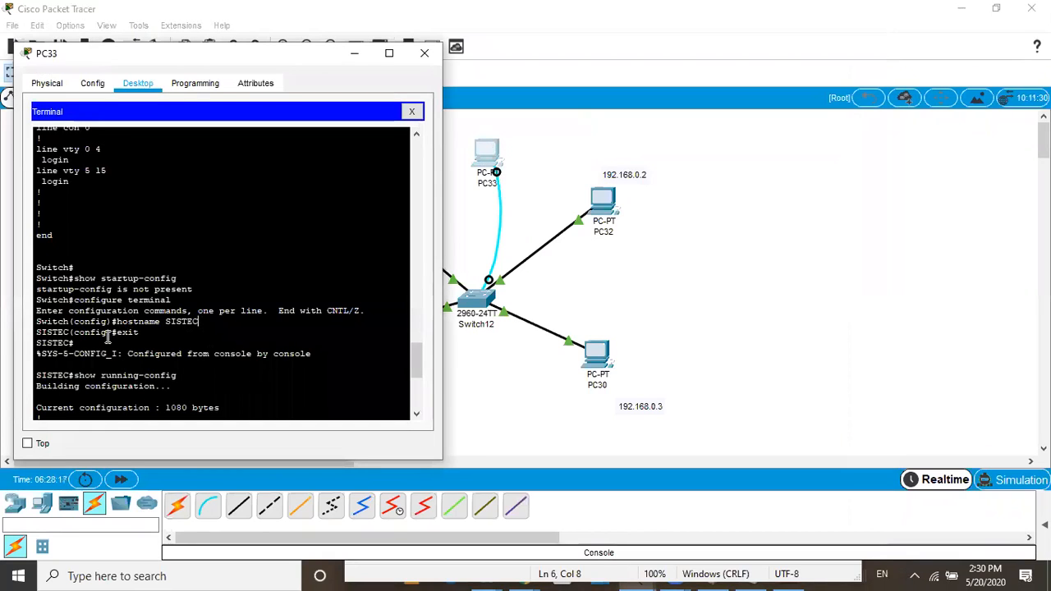
click(639, 575)
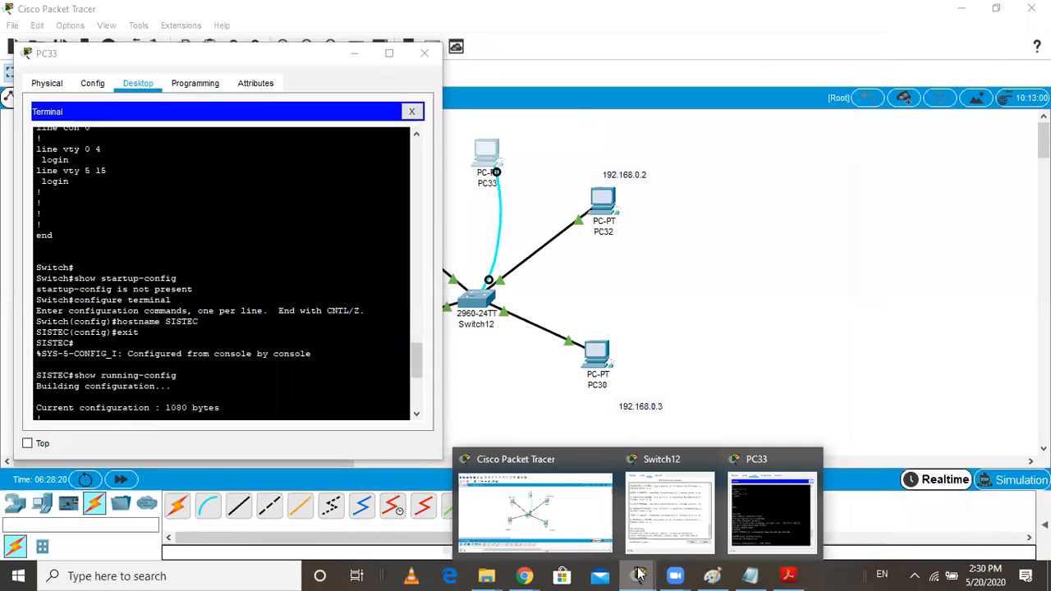
click(749, 575)
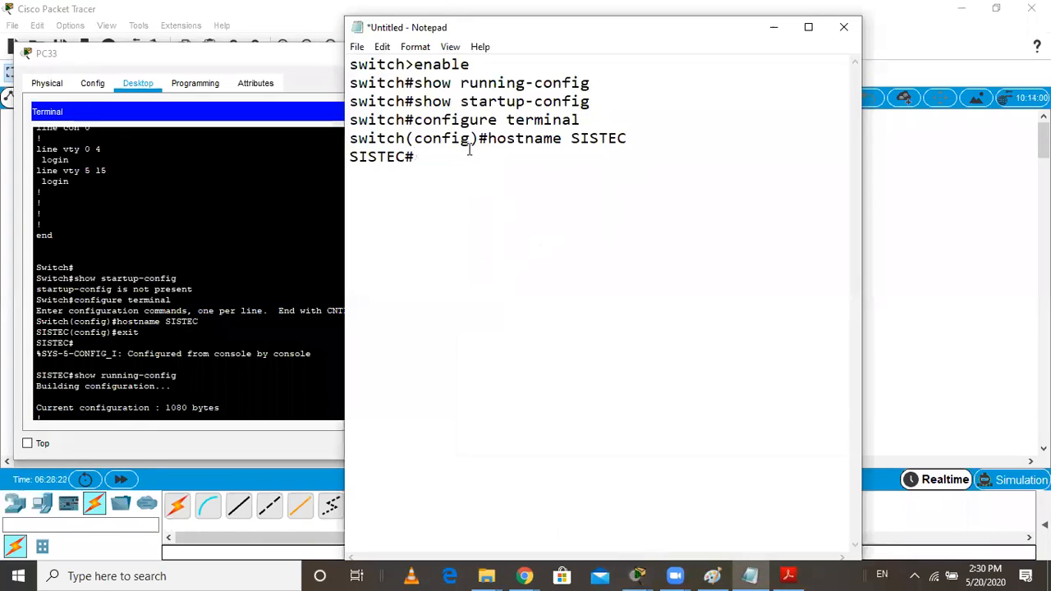
drag(481, 138, 407, 137)
key(ctrl+c)
click(404, 157)
key(ctrl+v)
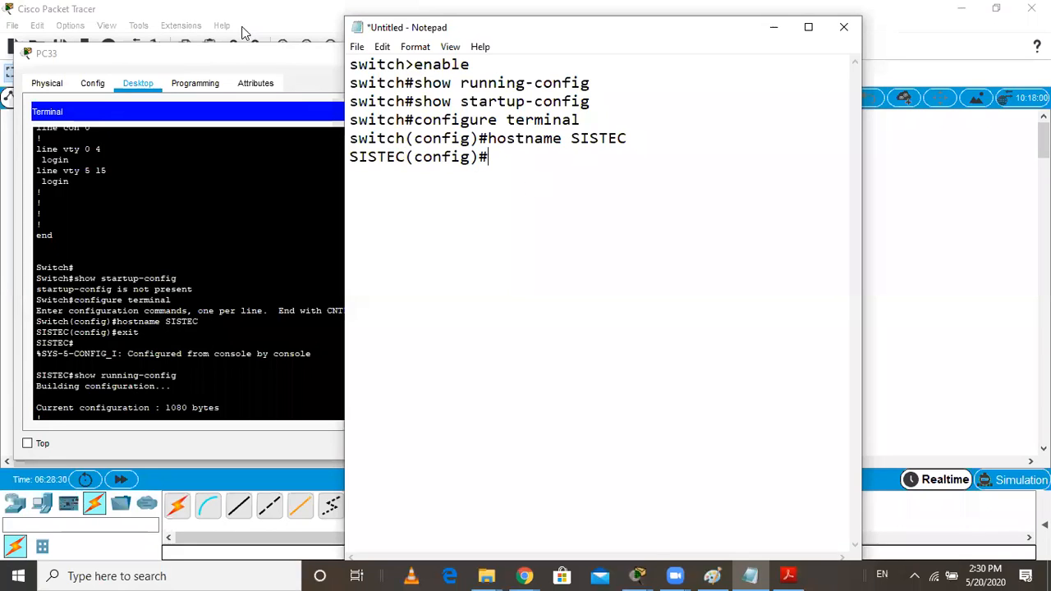
Maximize PC33's terminal to review the commands after the hostname change, and add exit to the note's sixth line
click(246, 53)
click(386, 51)
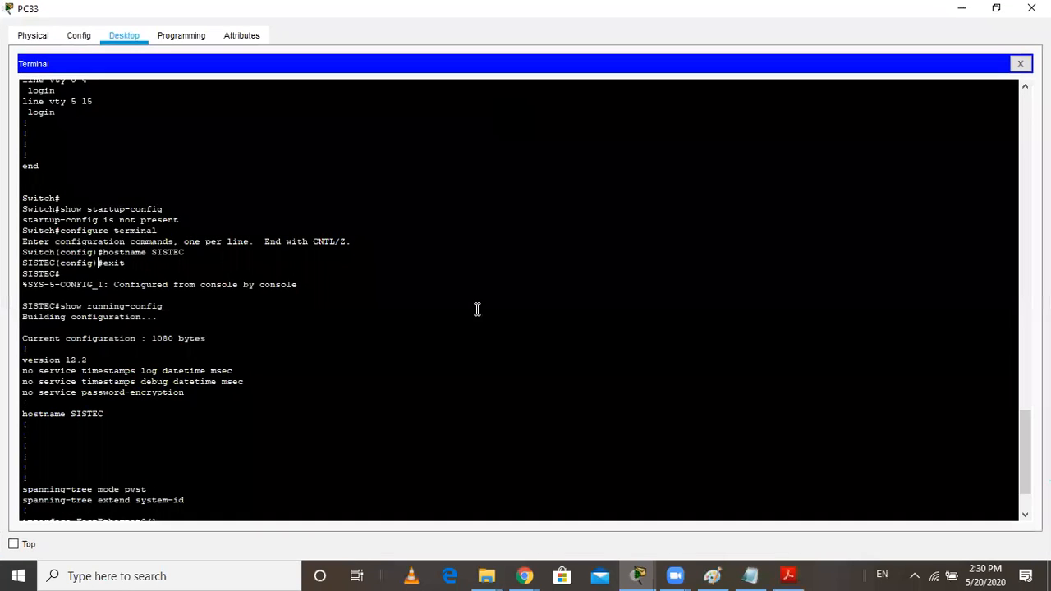
scroll(400, 309, down, 3)
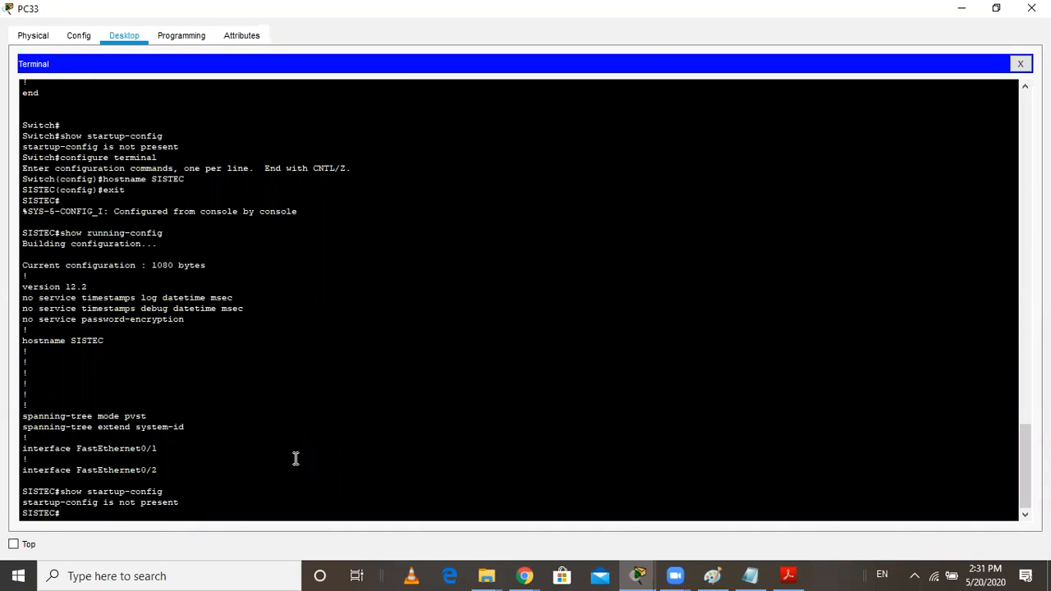
click(749, 575)
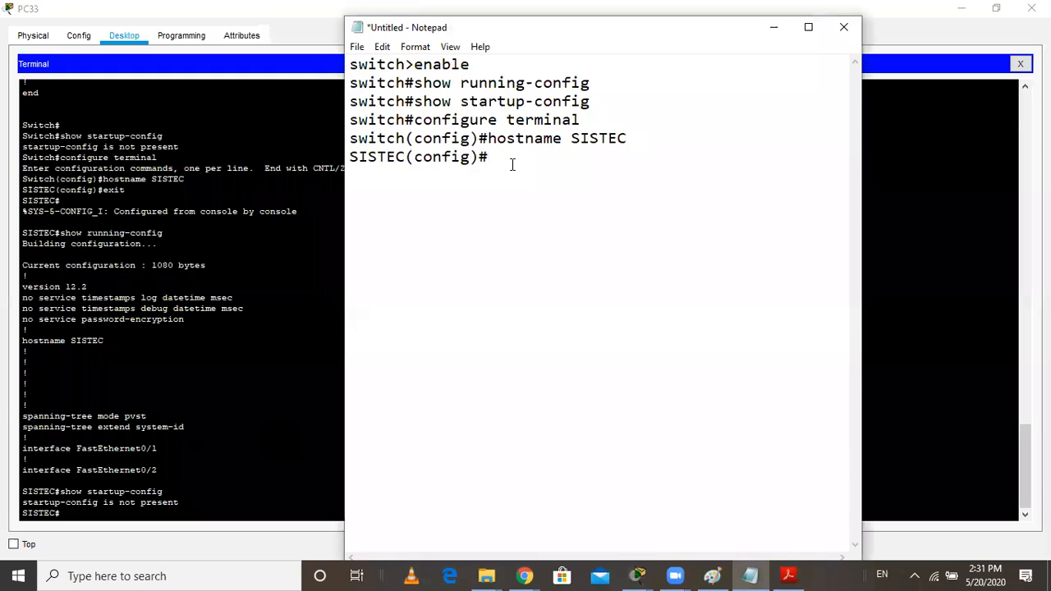
text(exit)
Add a seventh line to the note reading SISTEC#copy running-config startup-config
drag(406, 157, 342, 154)
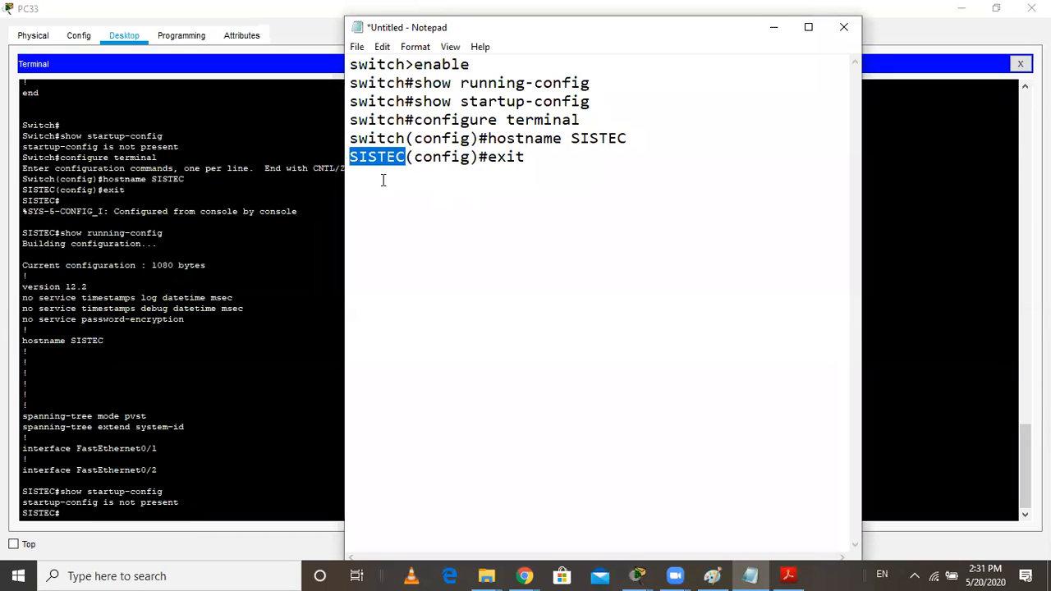
click(376, 176)
key(ctrl+v)
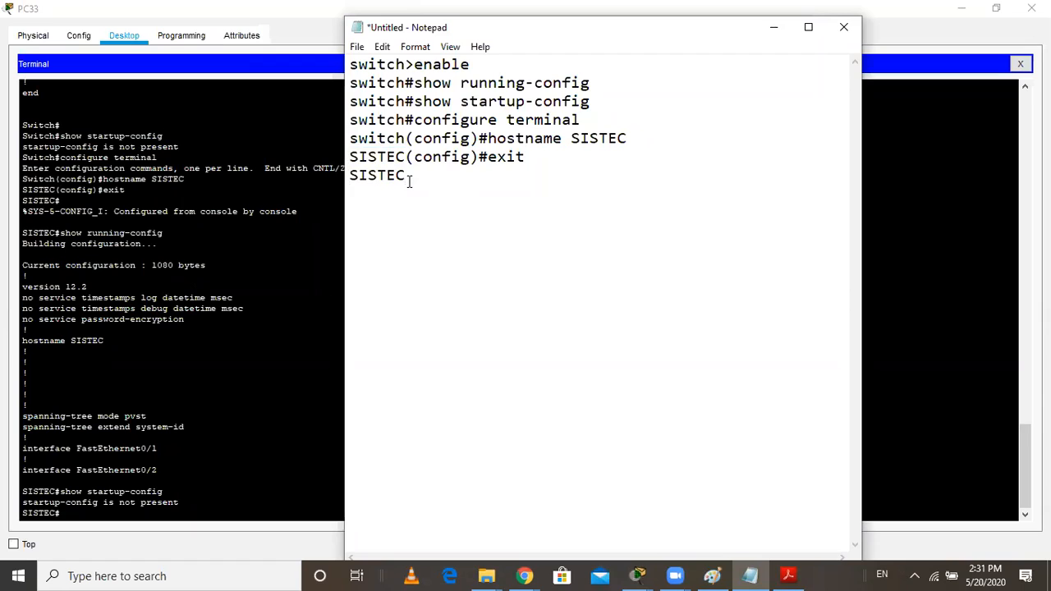
text(#copy running -config)
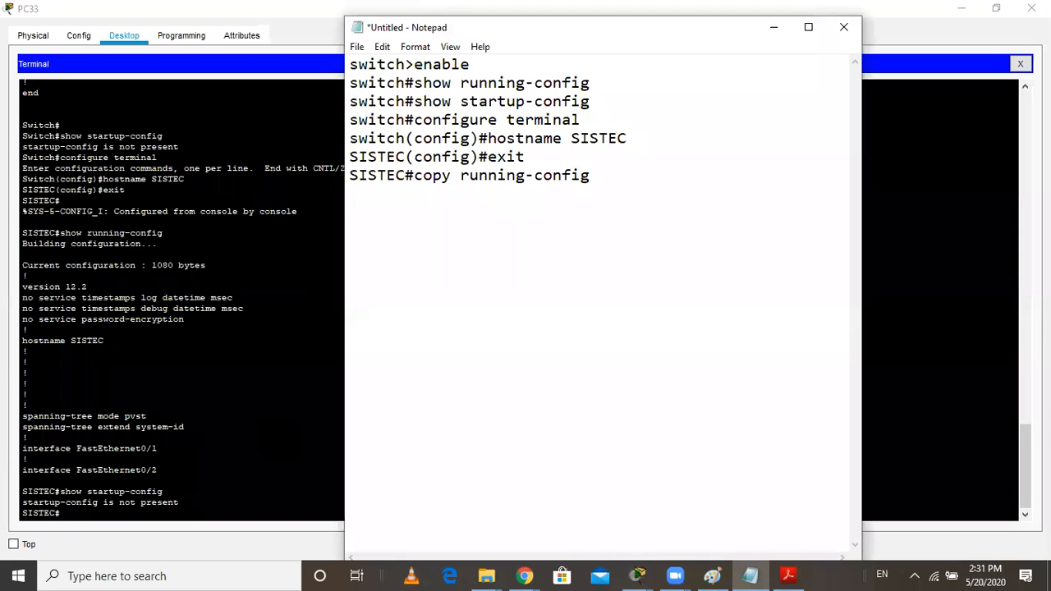
text( startup-config)
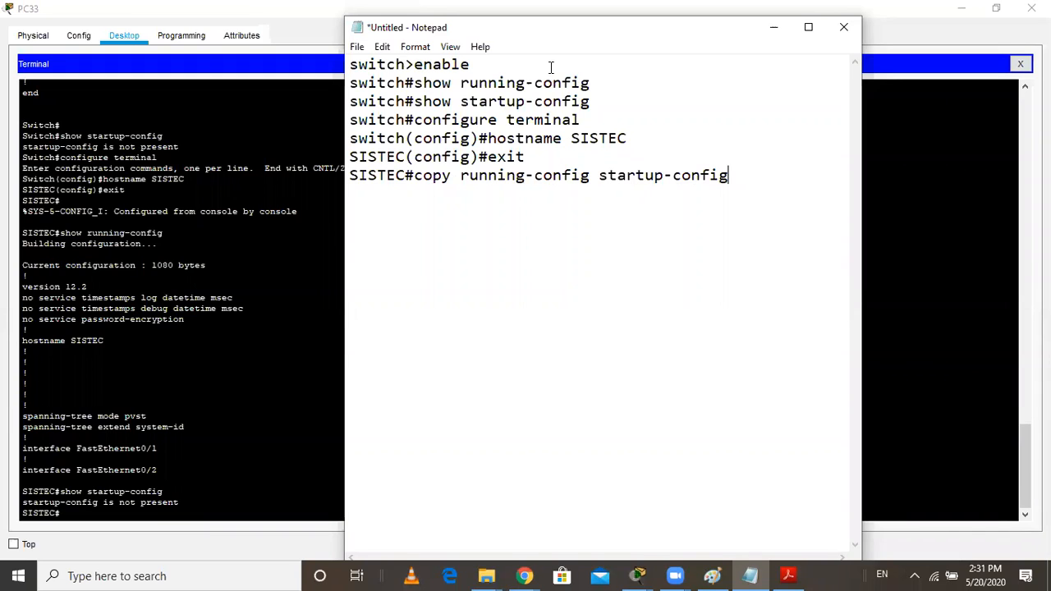
Run copy running-config startup-config in PC33's terminal and accept the default destination filename
click(80, 514)
text(cop)
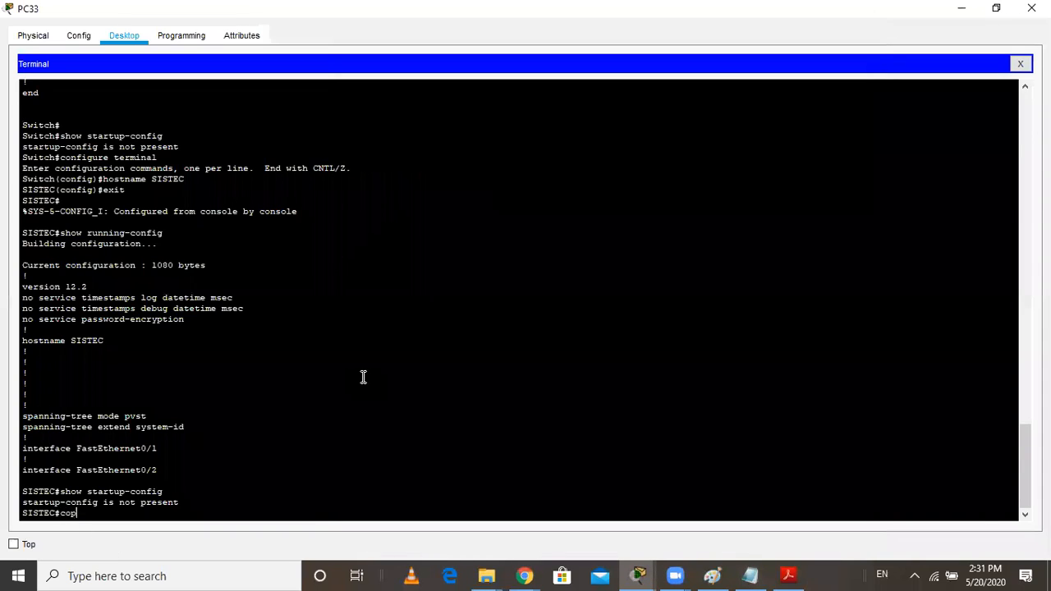
text(y running)
text(-config)
text( sr)
text(tartu)
text(p-ci)
text(b)
key(BackSpace)
key(BackSpace)
text(onfi)
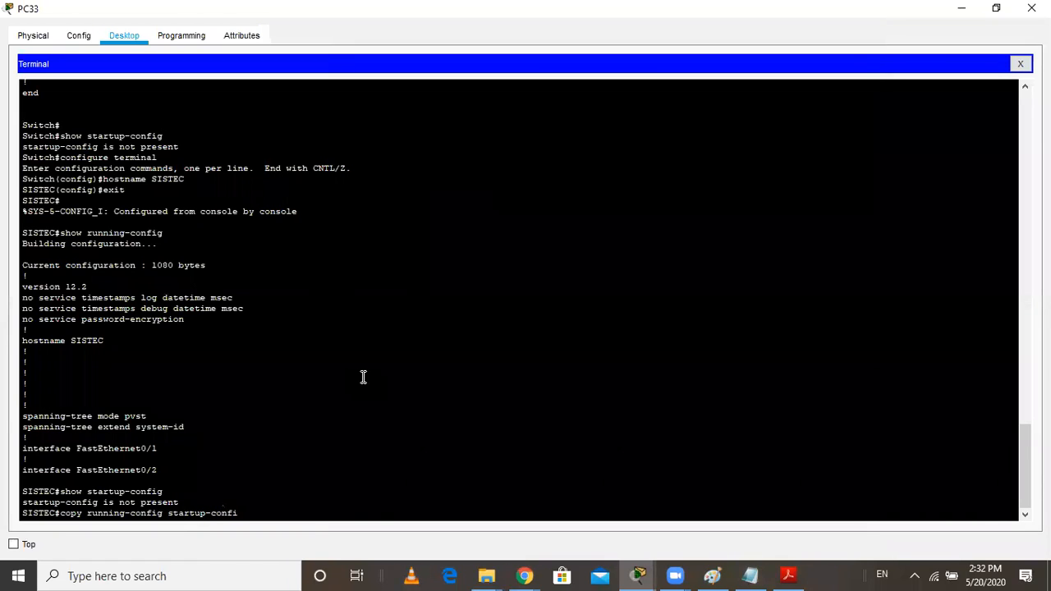
text(g)
key(Return)
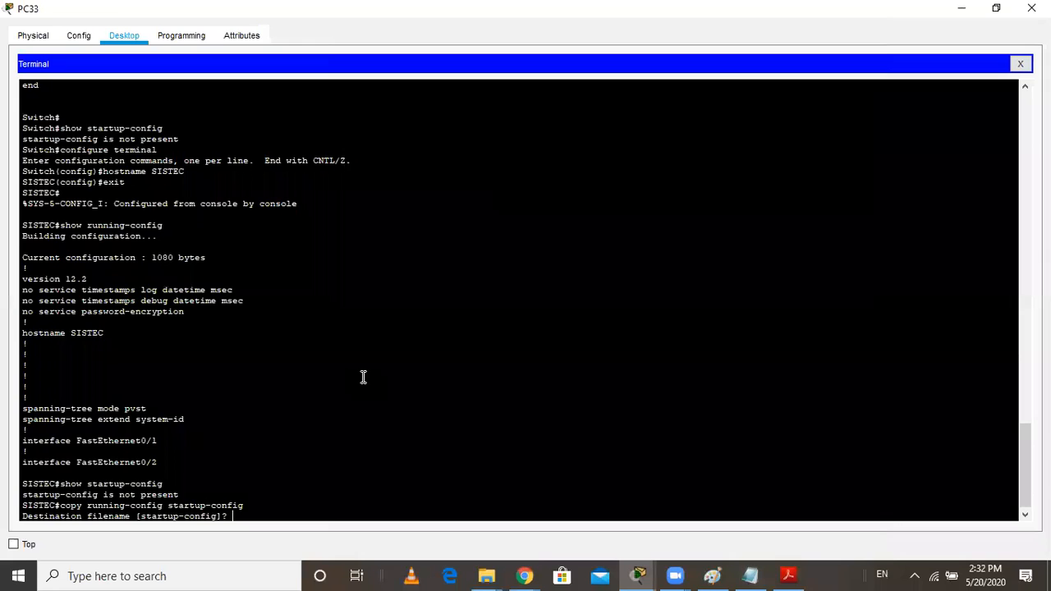
key(Return)
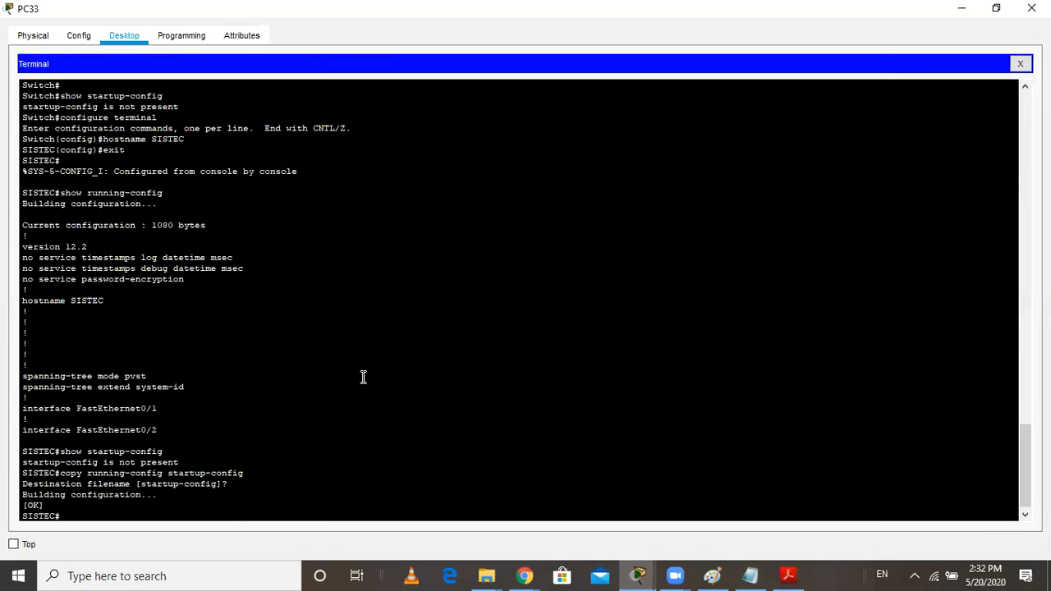
Run show startup-config to check the saved hostname and break off the listing
text(show startup-config)
key(Return)
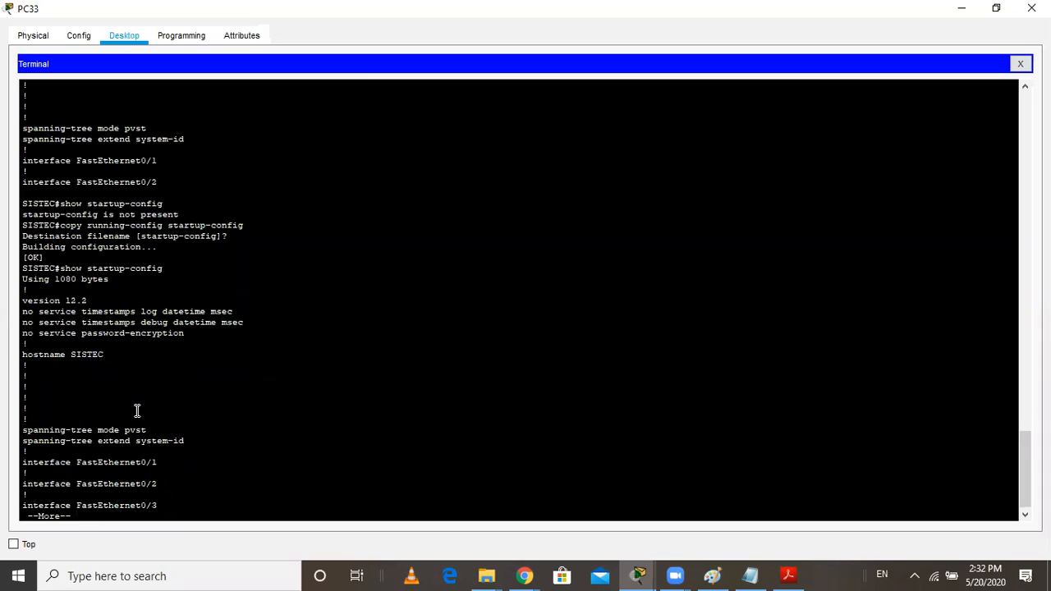
scroll(137, 410, down, 1)
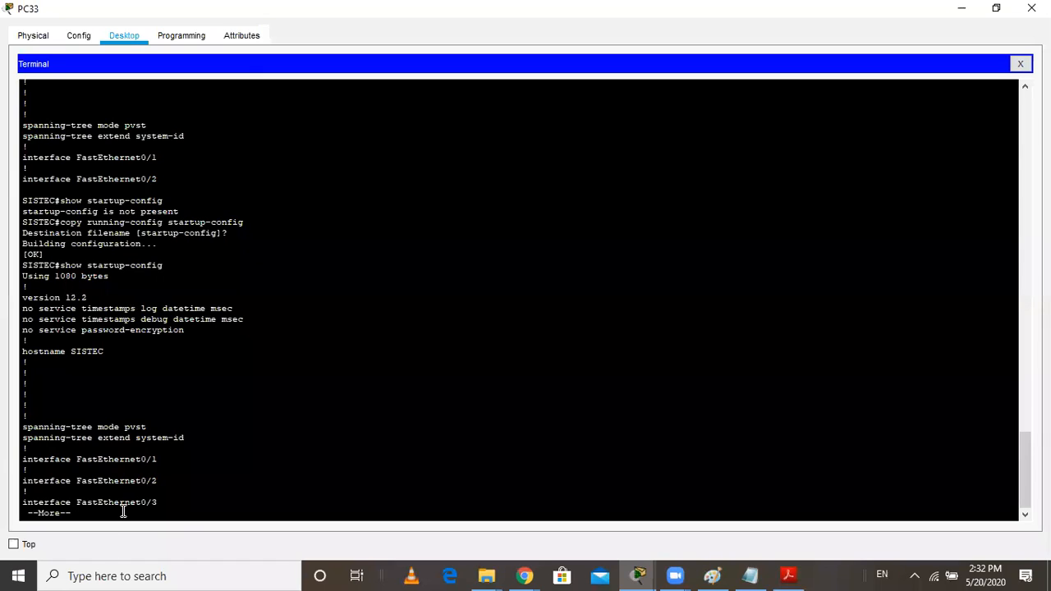
key(q)
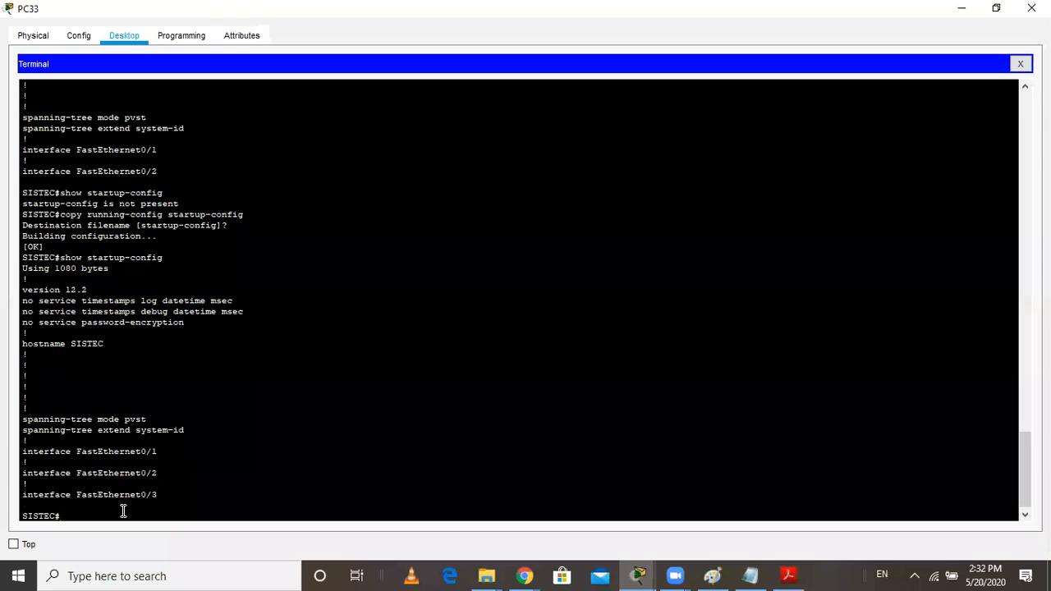
Run show mac-address-table from privileged mode to view the switch's MAC address table
text(show mac-address-)
text(table)
click(479, 48)
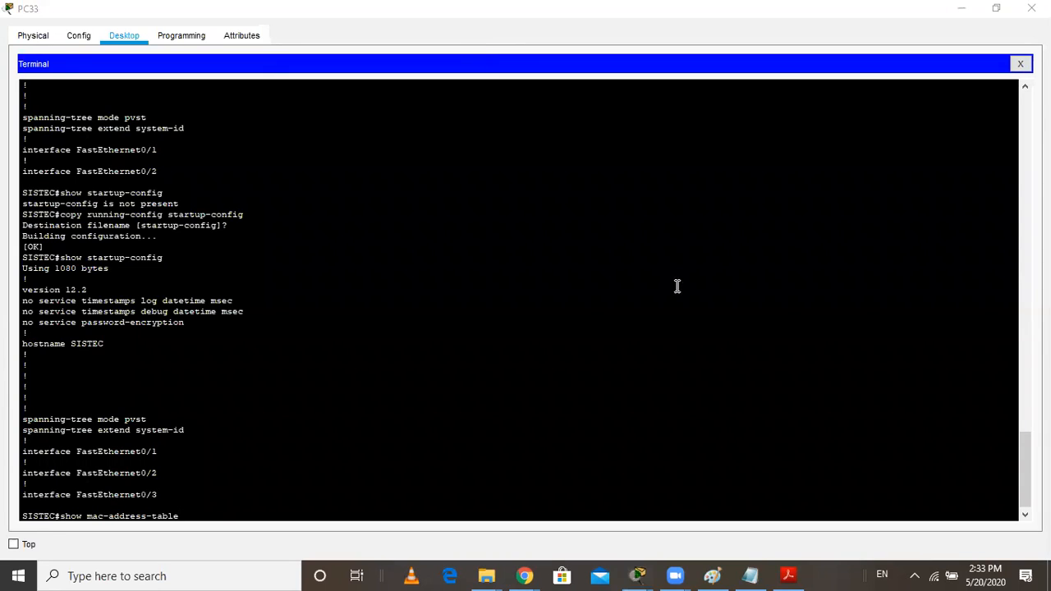
scroll(315, 390, down, 1)
click(206, 509)
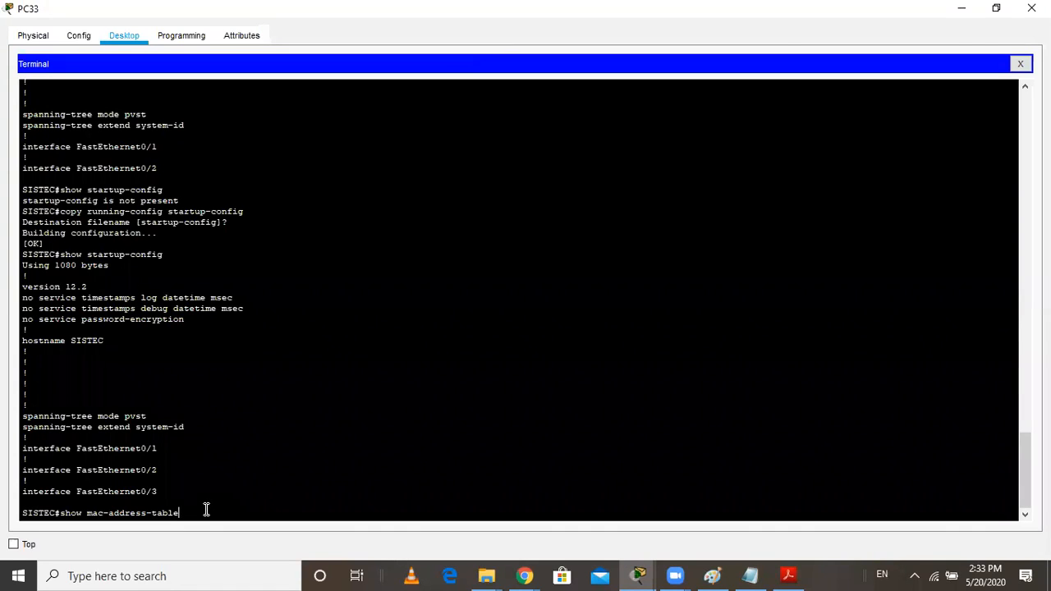
key(Return)
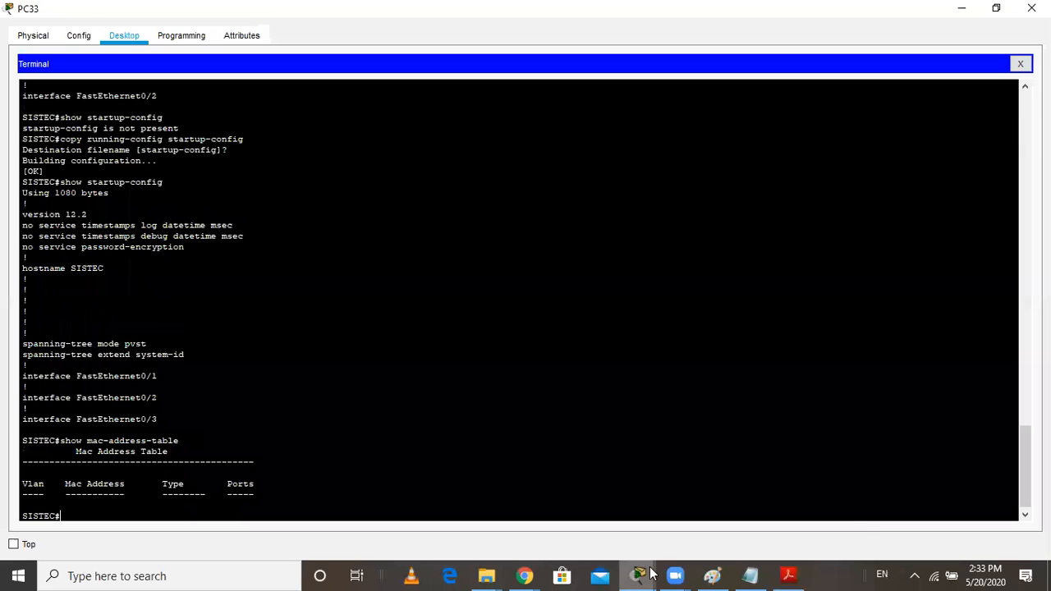
Look up the MAC address in PC31's FastEthernet0 interface settings and close the device window
mouse_move(638, 575)
click(454, 505)
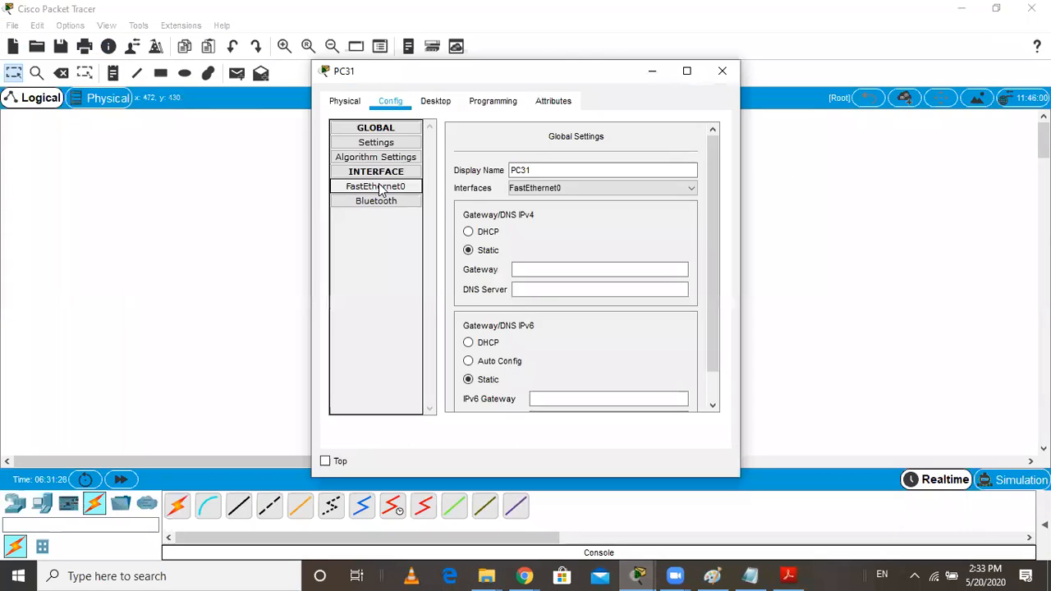
click(380, 187)
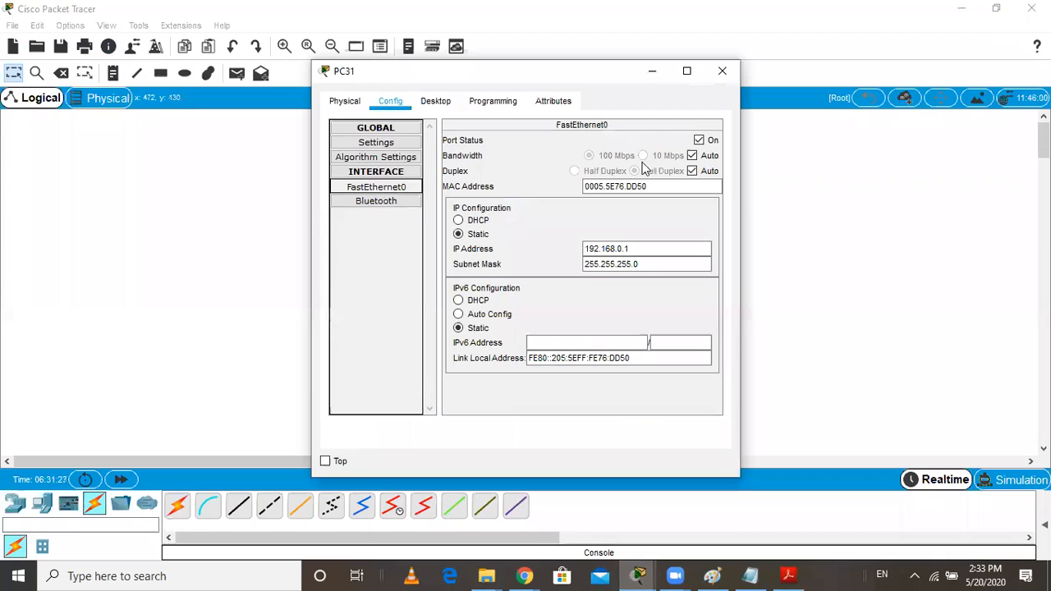
click(732, 72)
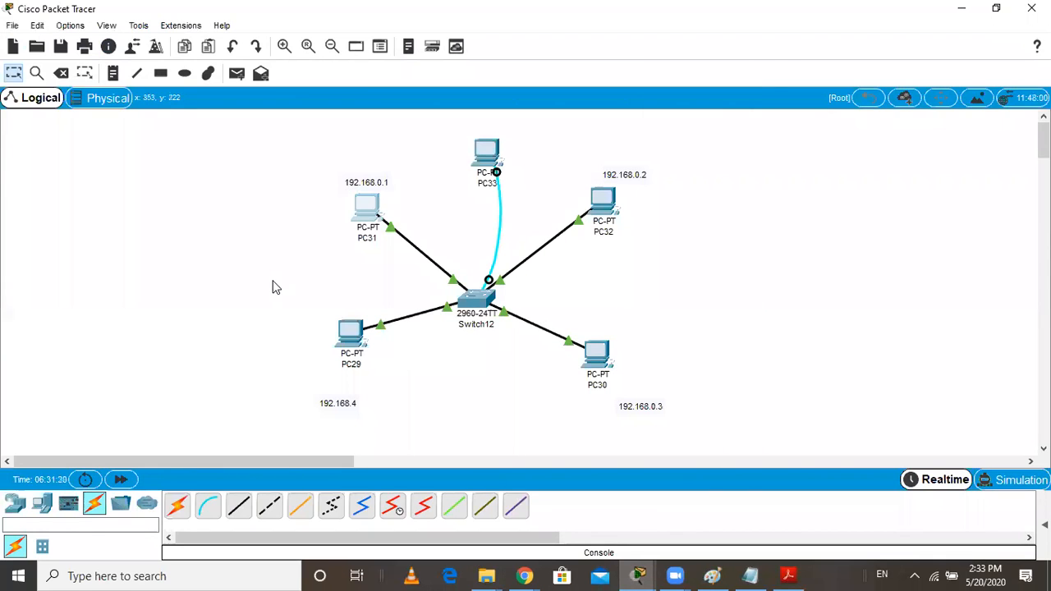
Send a simple PDU from PC31 to PC30, play it in Simulation mode, and return to Realtime
click(237, 74)
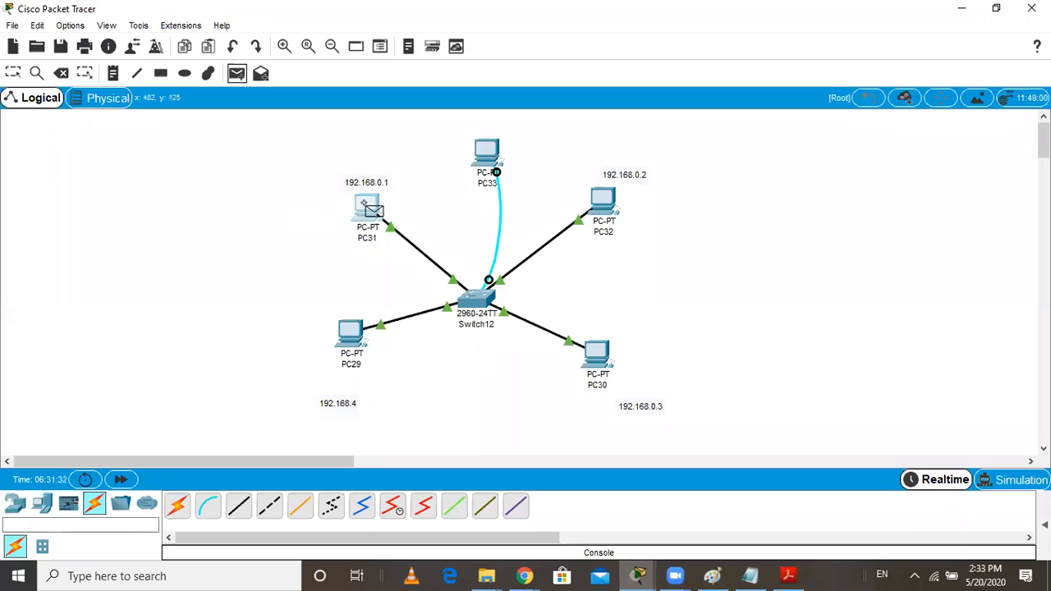
click(382, 211)
click(591, 363)
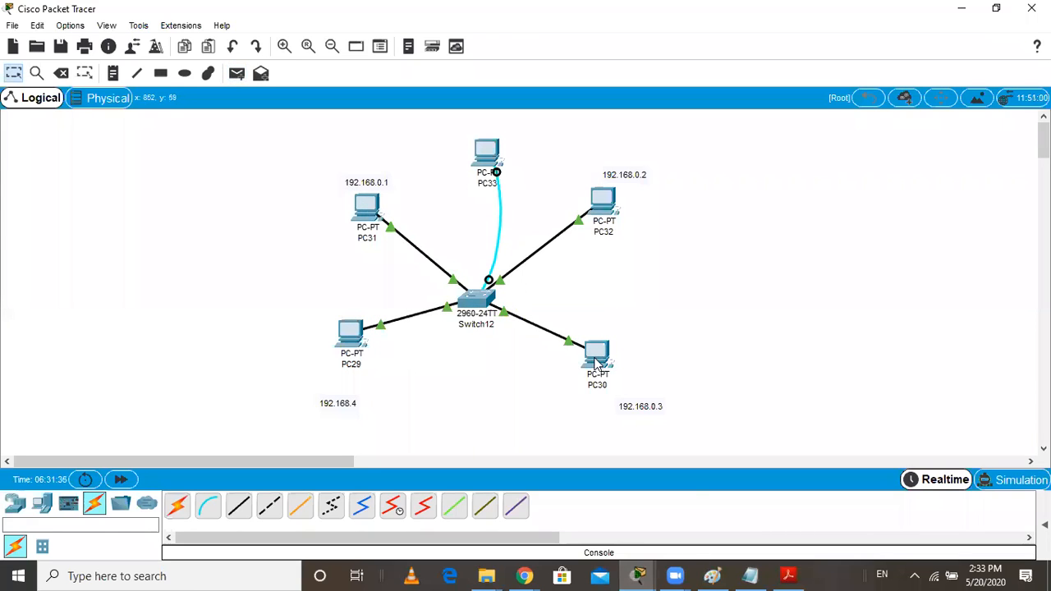
click(998, 479)
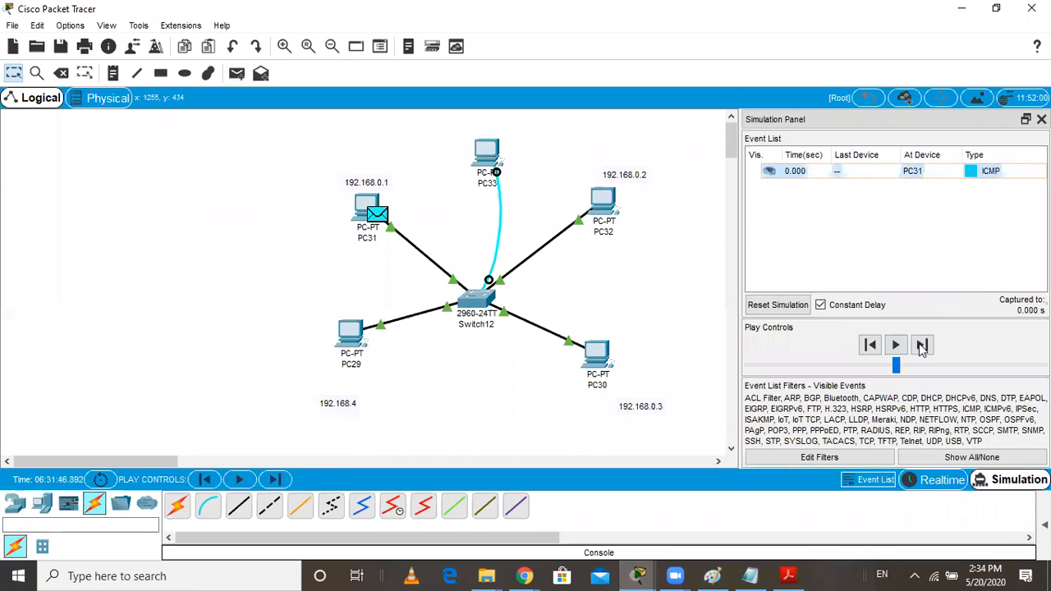
click(896, 346)
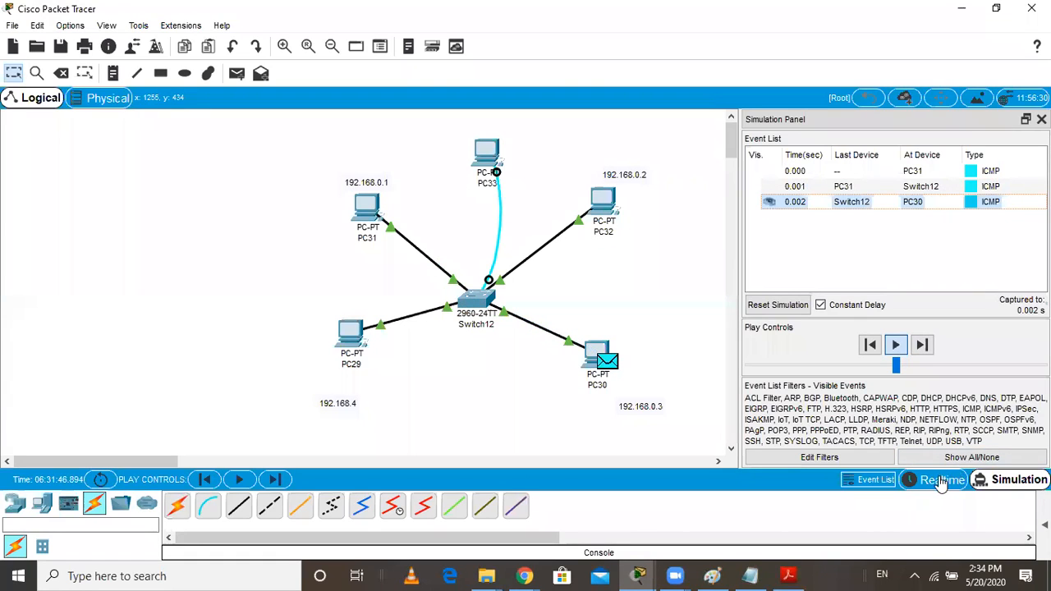
key(shift+r)
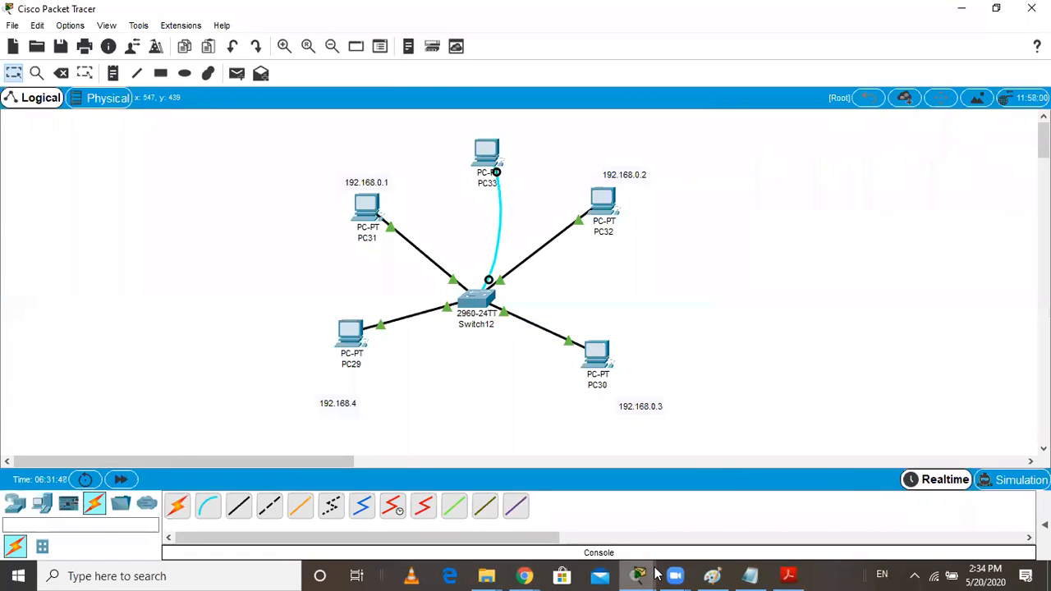
Rerun show mac-address-table in PC33's terminal after the PC31–PC30 traffic and minimize the terminal window
mouse_move(640, 575)
click(729, 542)
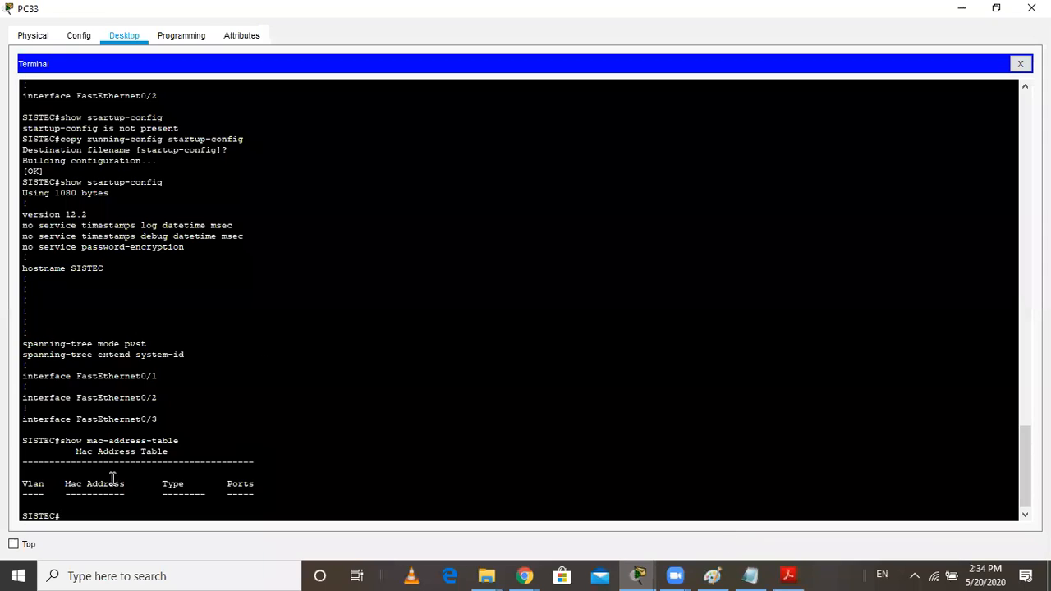
key(Up)
key(Return)
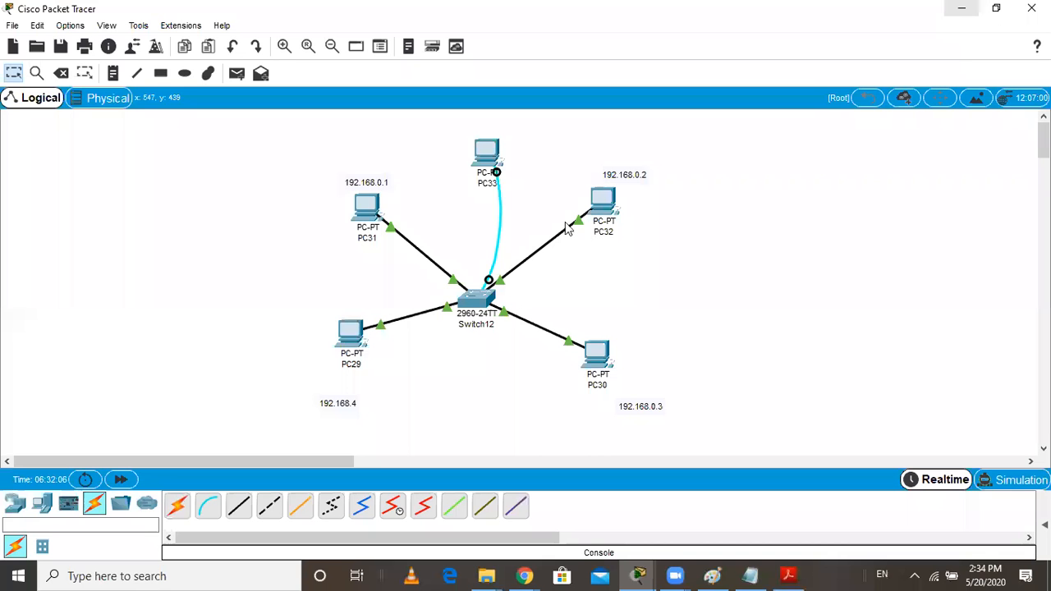
click(962, 10)
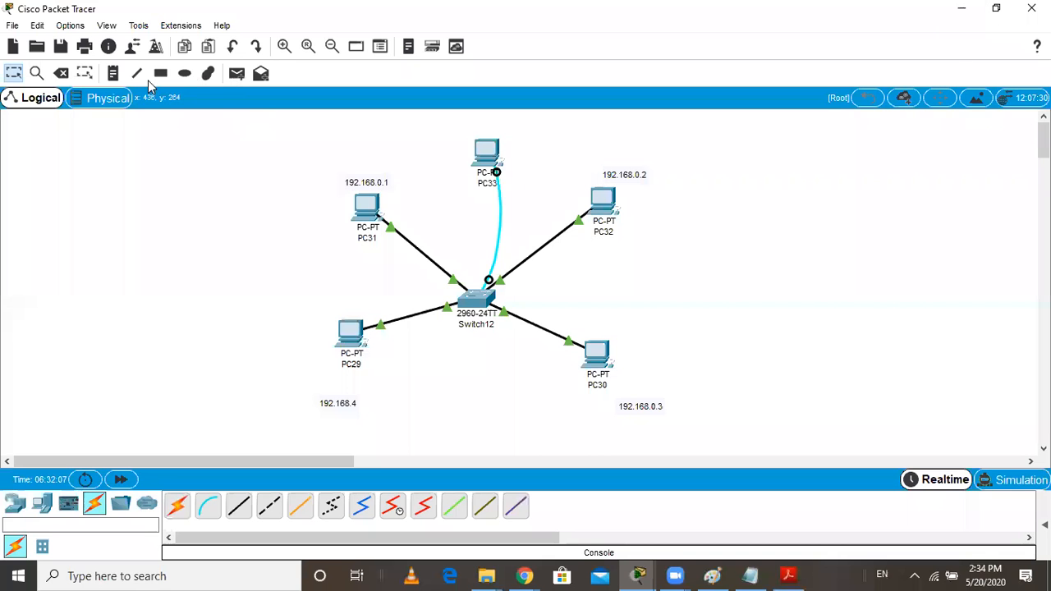
Send a simple PDU from PC29 to PC32, play it in Simulation mode, and return to Realtime
click(237, 73)
click(353, 337)
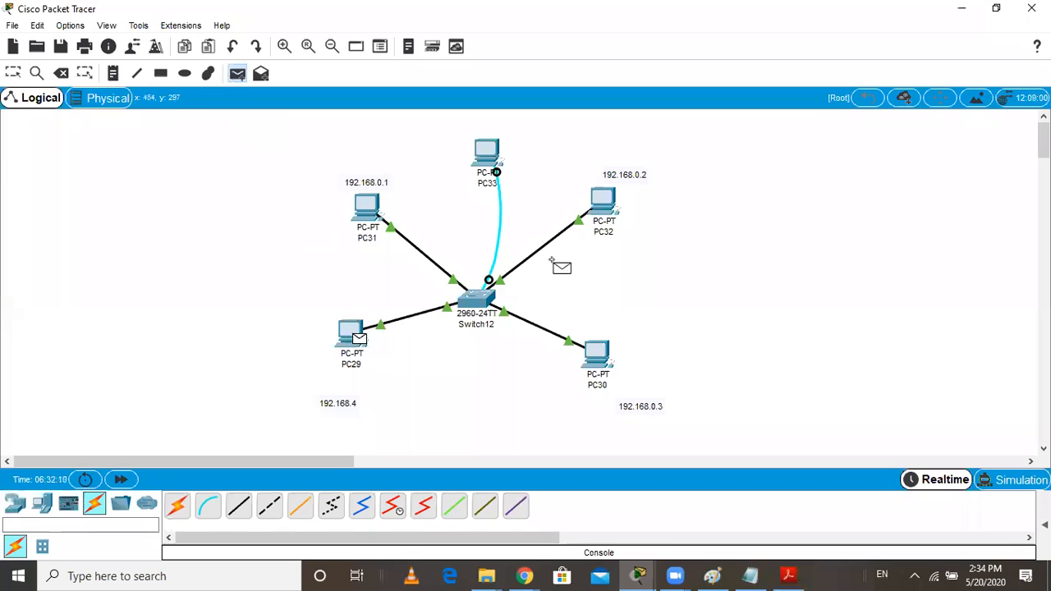
click(603, 205)
click(1011, 484)
click(896, 346)
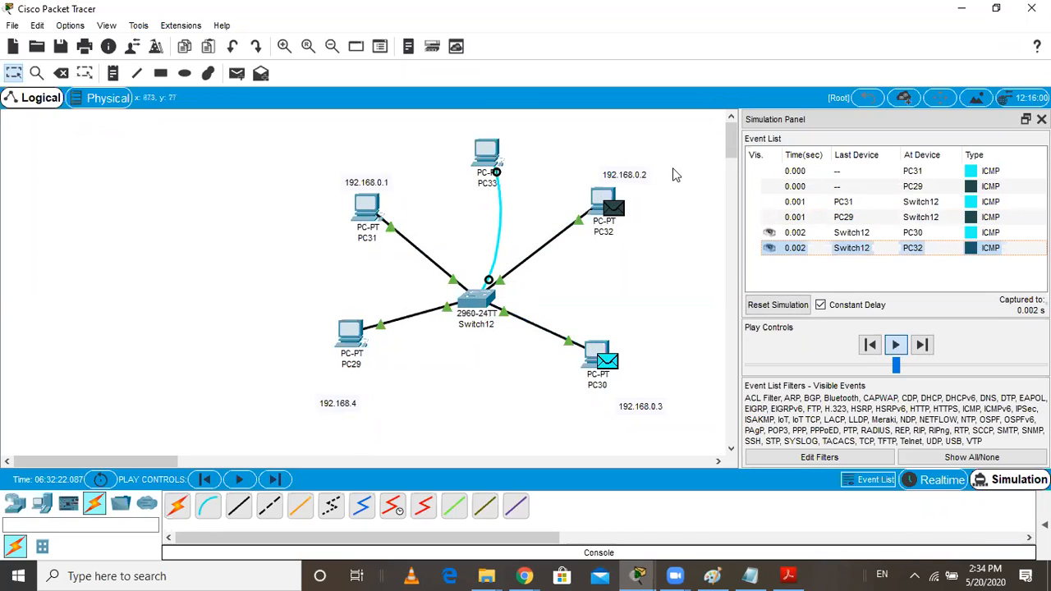
click(932, 480)
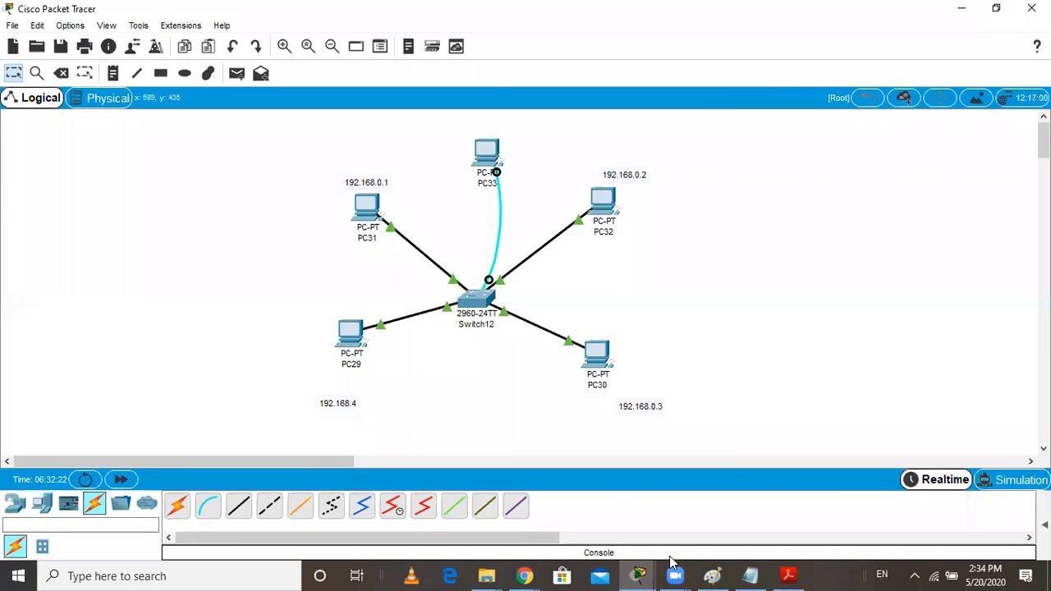
Run show mac-address-table again in PC33's terminal to check the entries after the PC29–PC32 traffic
mouse_move(639, 576)
click(752, 532)
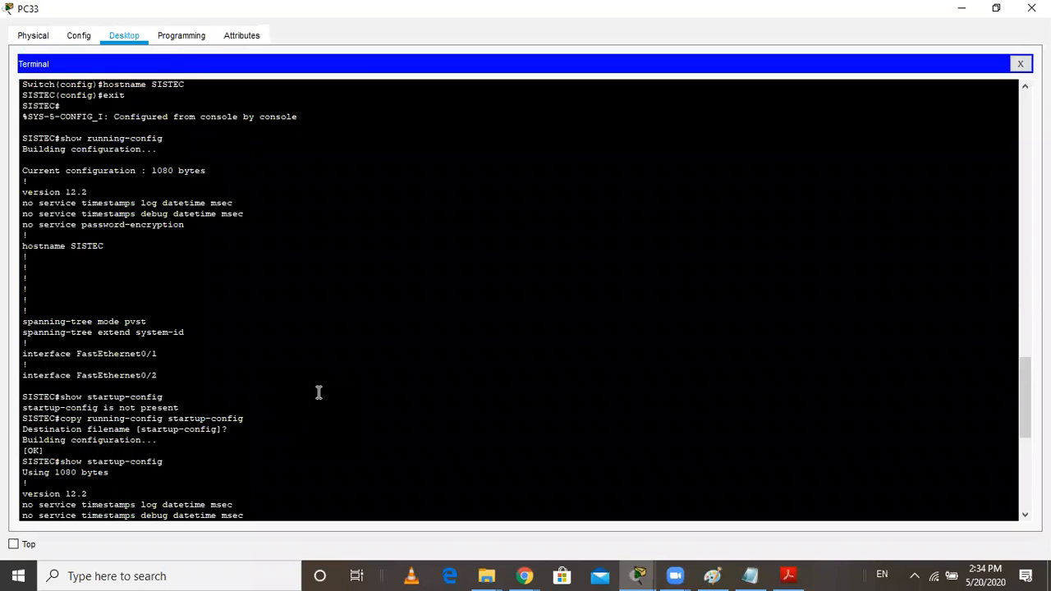
scroll(319, 392, down, 12)
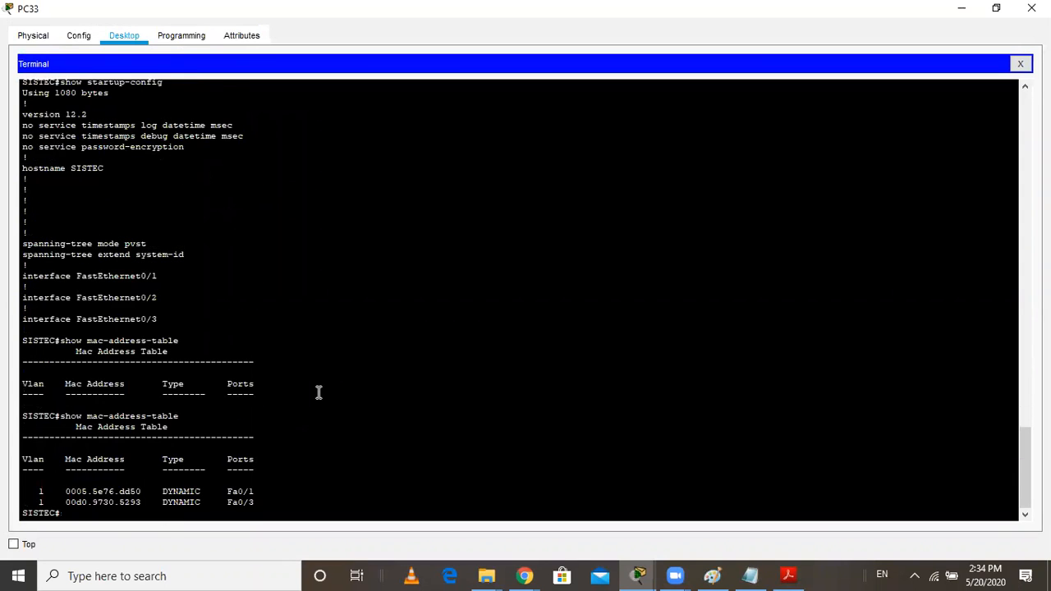
key(Up)
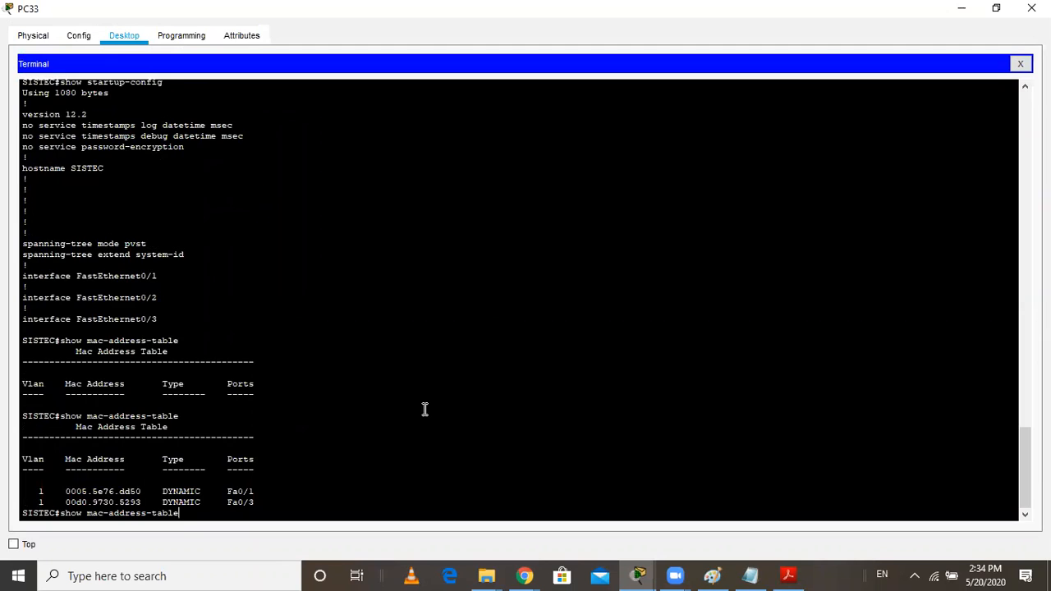
key(Return)
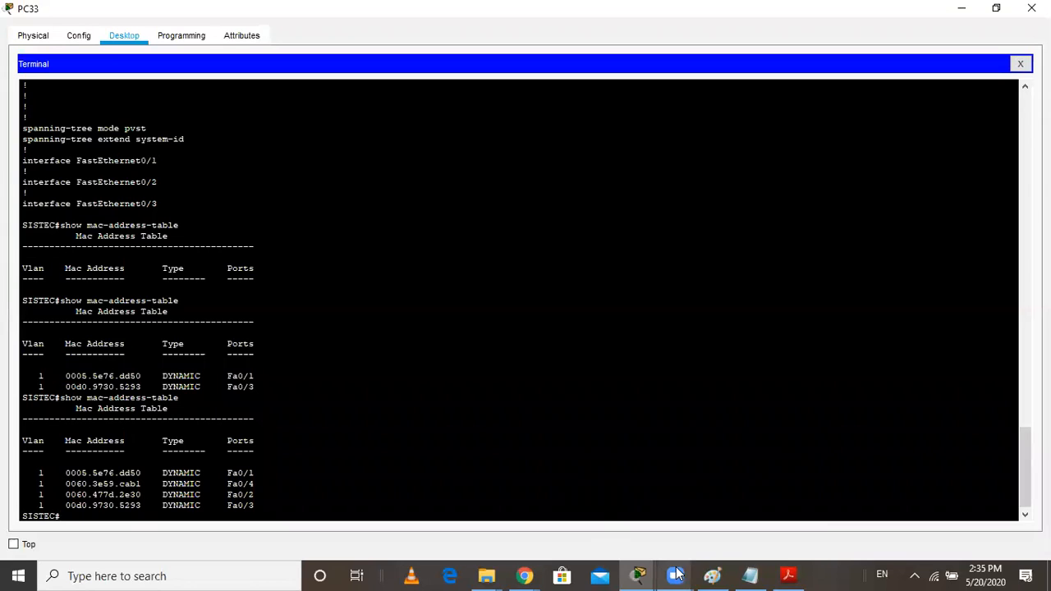
Switch to Notepad, start a new line with the prompt SISTEC# below the copy command, and return to PC33's terminal
click(747, 575)
key(Return)
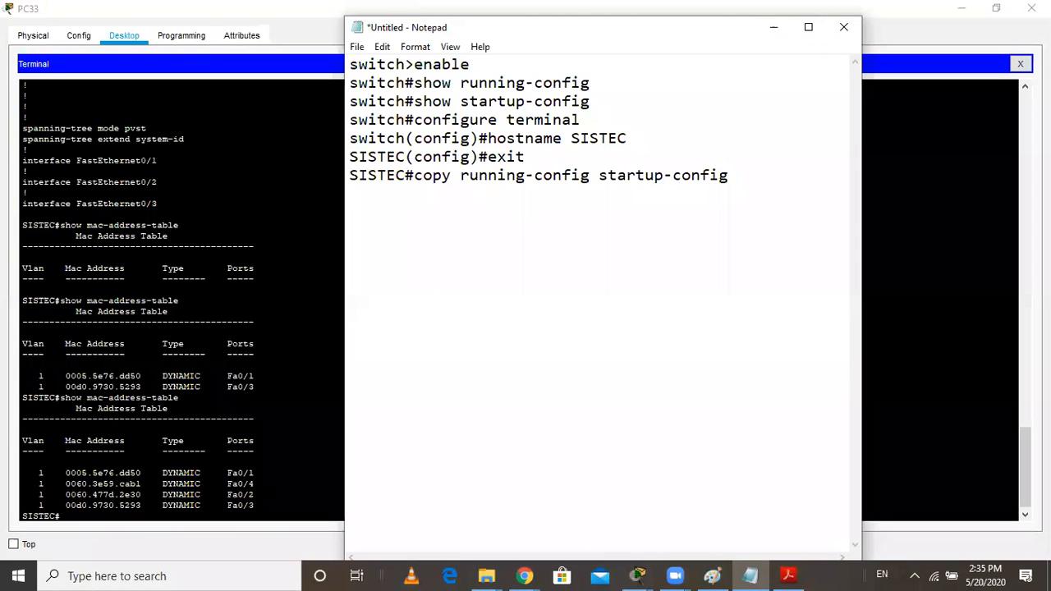
text(SISTEC#)
key(alt+Tab)
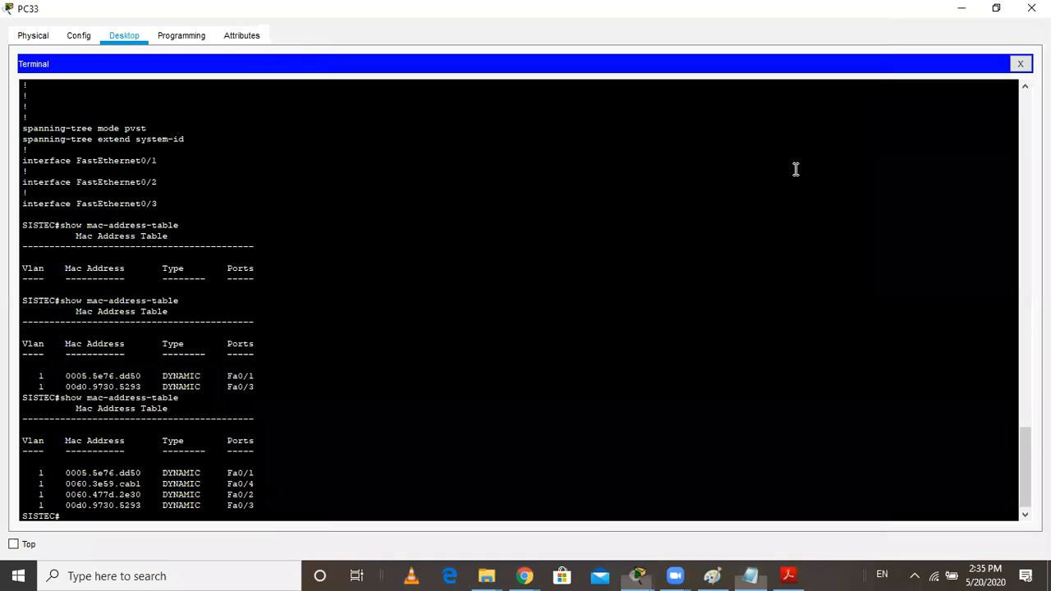
Replay the PDU traffic in the topology's Simulation mode, return to Realtime, and reopen PC33's terminal
mouse_move(647, 569)
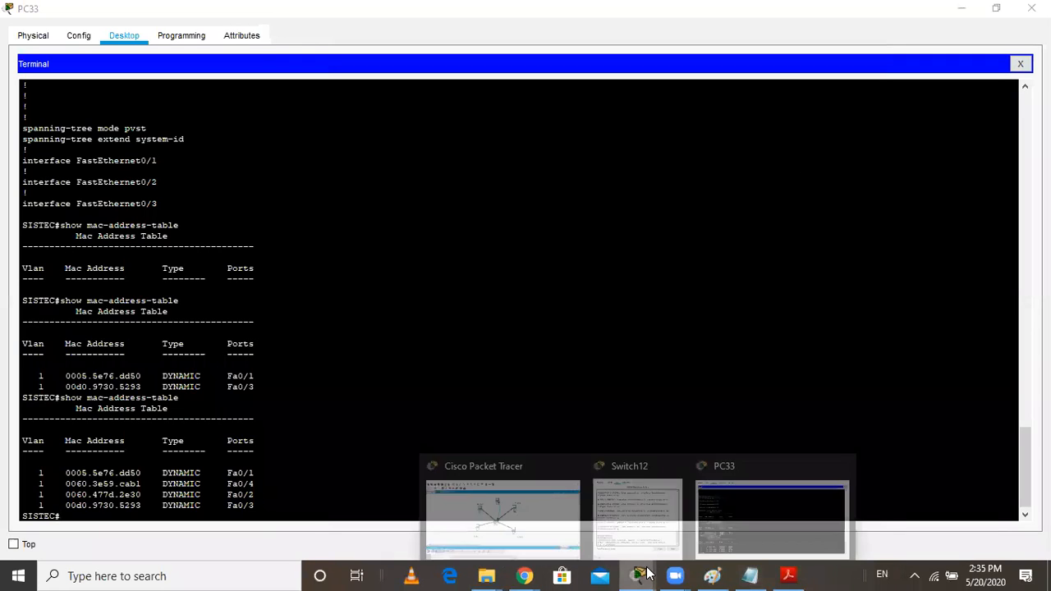
click(533, 504)
click(1014, 480)
click(897, 346)
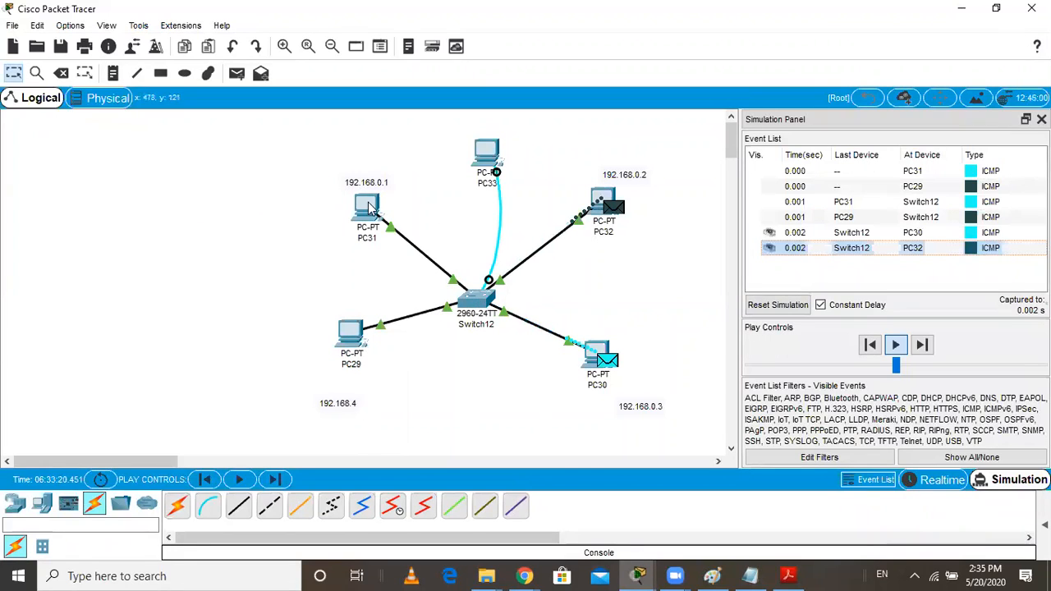
click(936, 479)
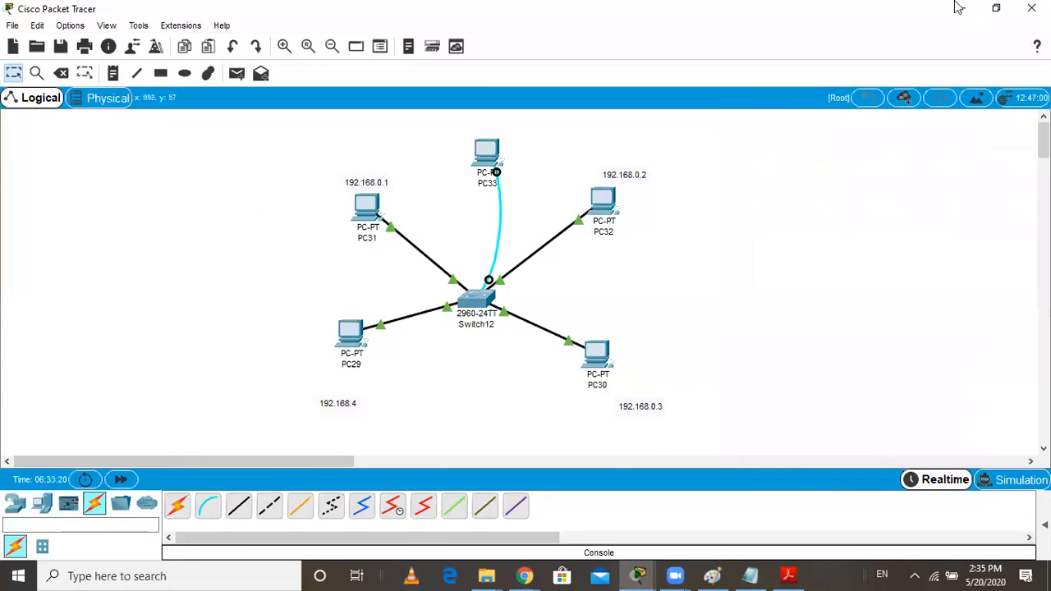
mouse_move(644, 574)
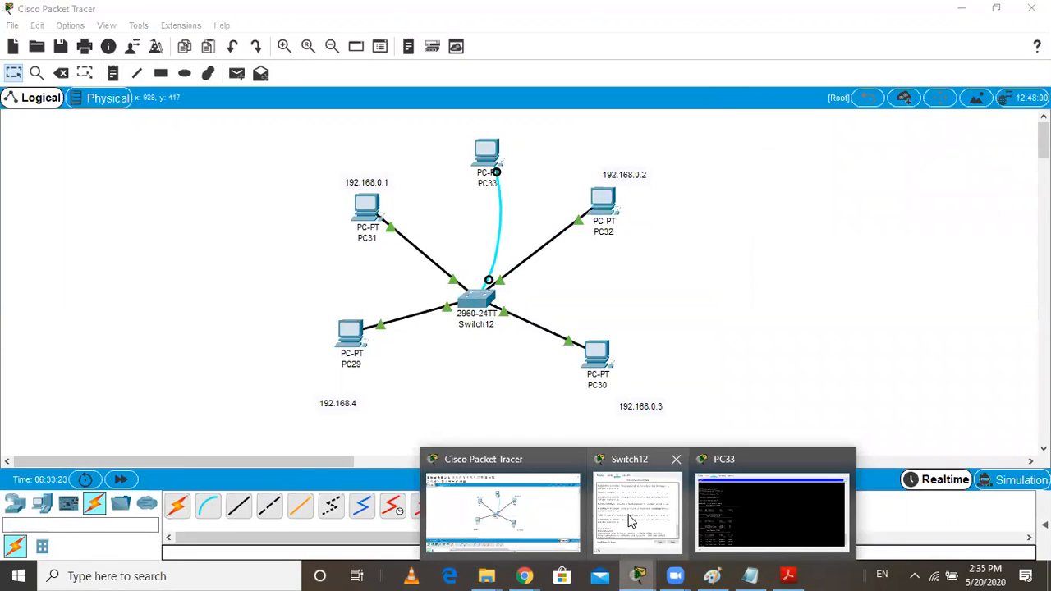
click(734, 538)
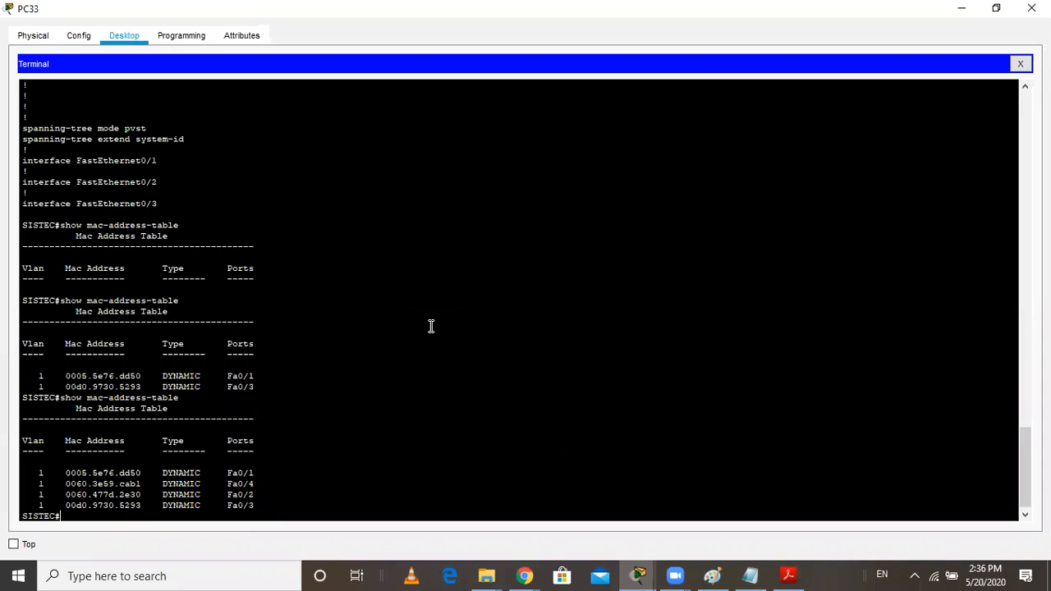
Switch to Notepad and complete the last SISTEC# line with the command show mac-address-table
click(750, 575)
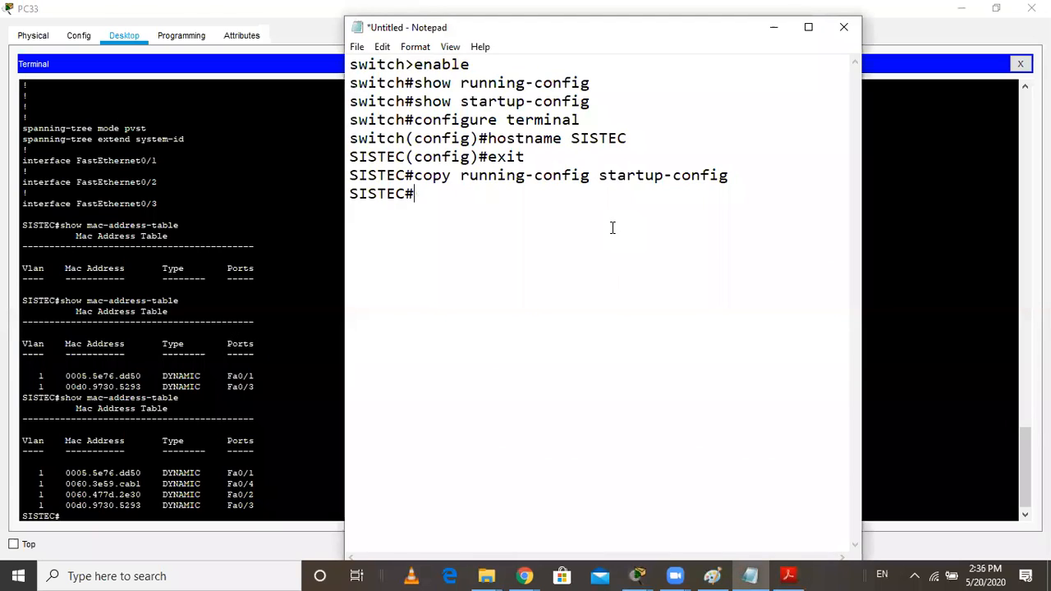
text(show mac-address-table)
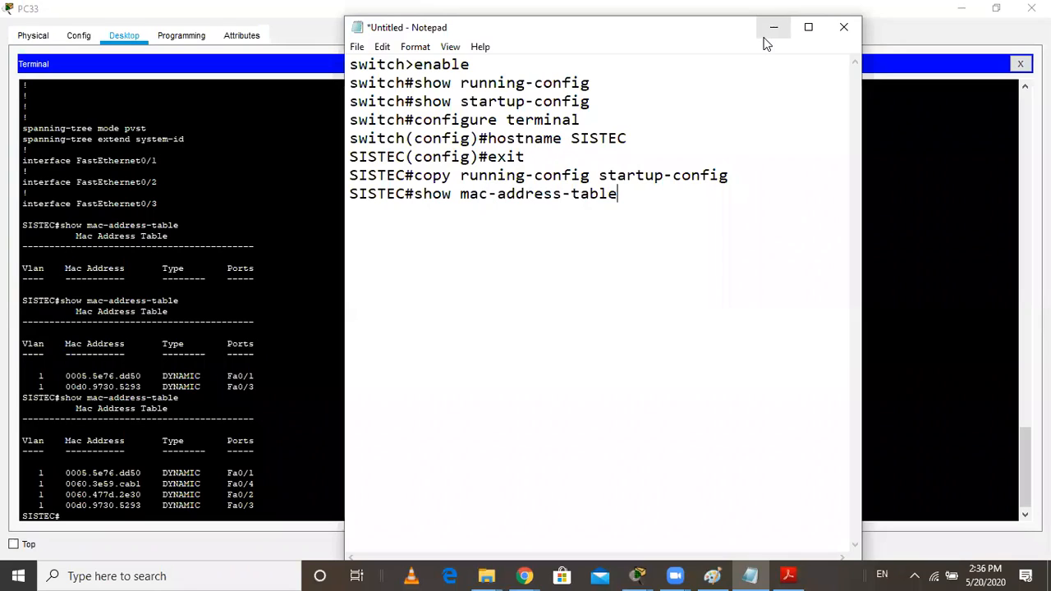
Exit the console session in PC33's terminal, start it again, and enter privileged mode with enable
click(283, 295)
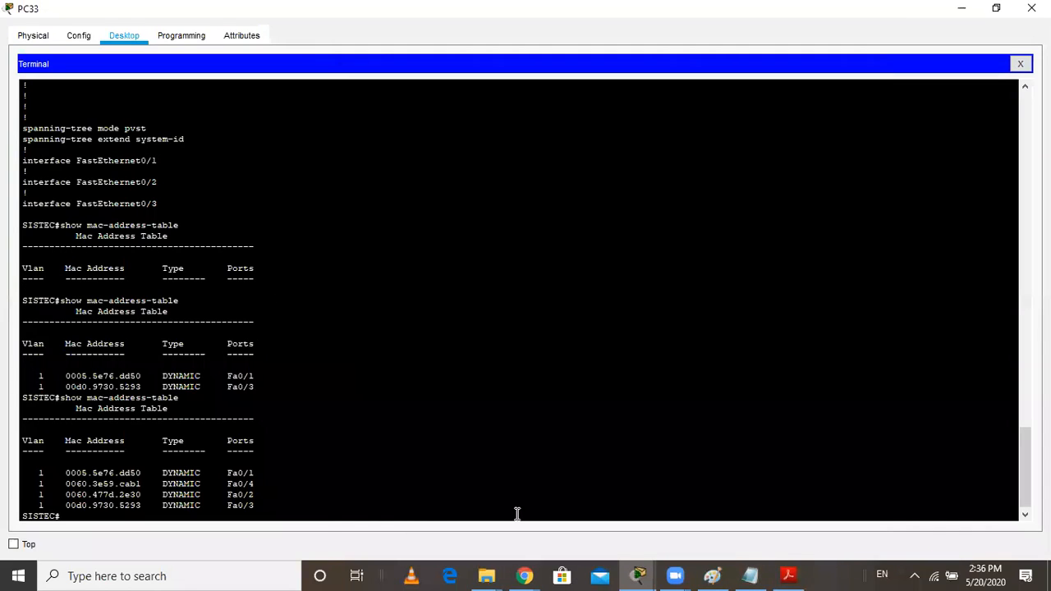
scroll(456, 449, down, 1)
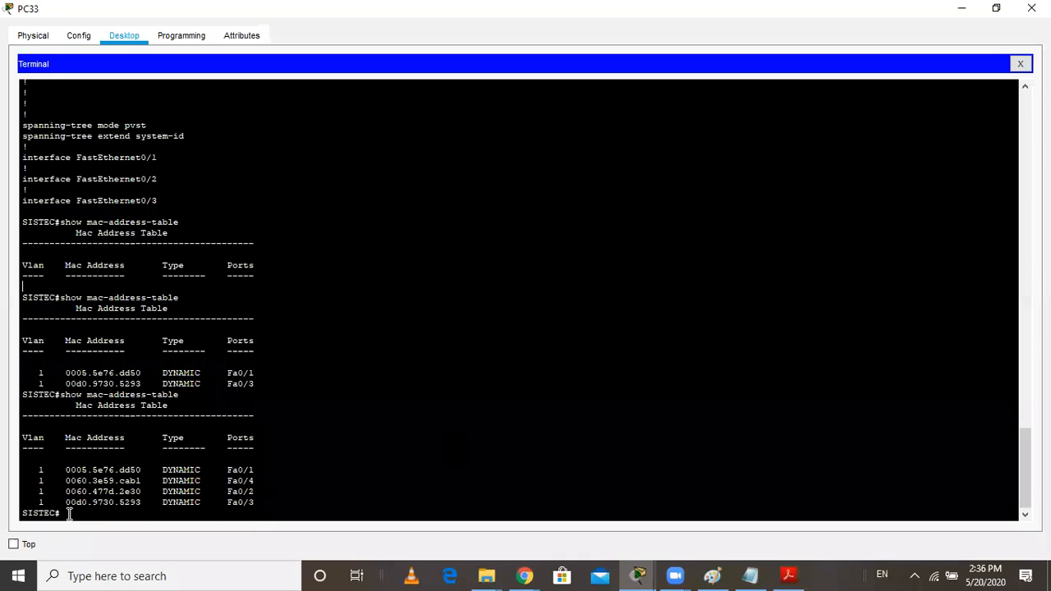
text(exit)
key(Return)
key(Return)
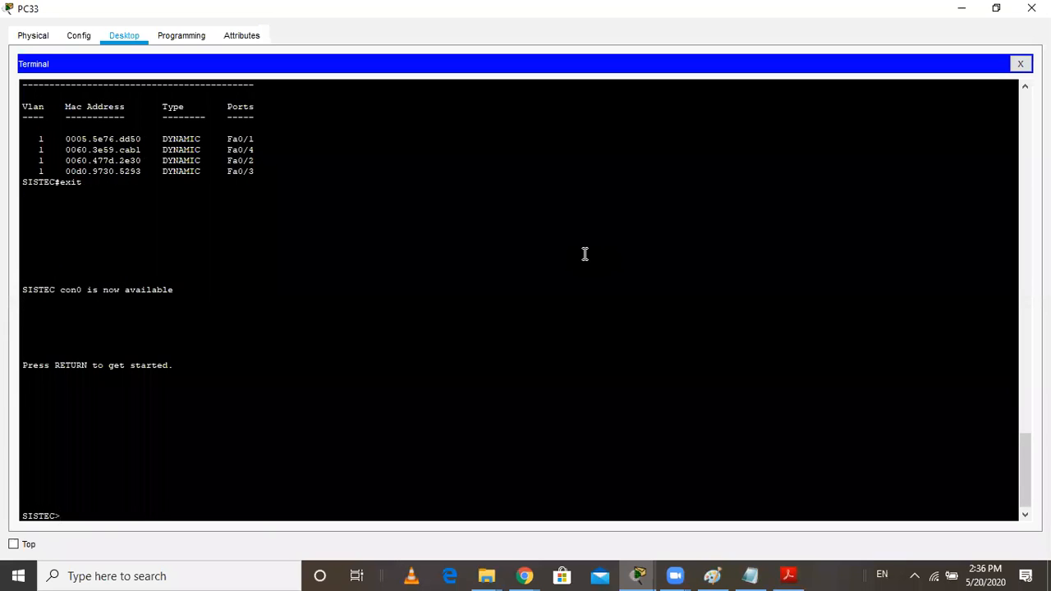
text(enable)
key(Return)
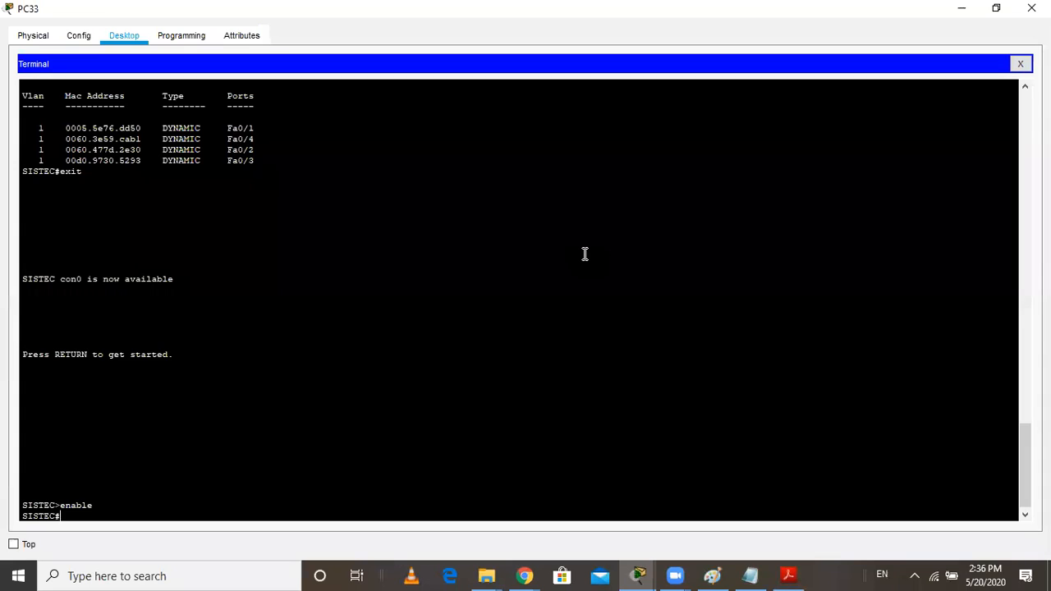
Enter terminal configuration mode with config and open the console line's settings with line console 0
text(config)
key(Return)
key(Return)
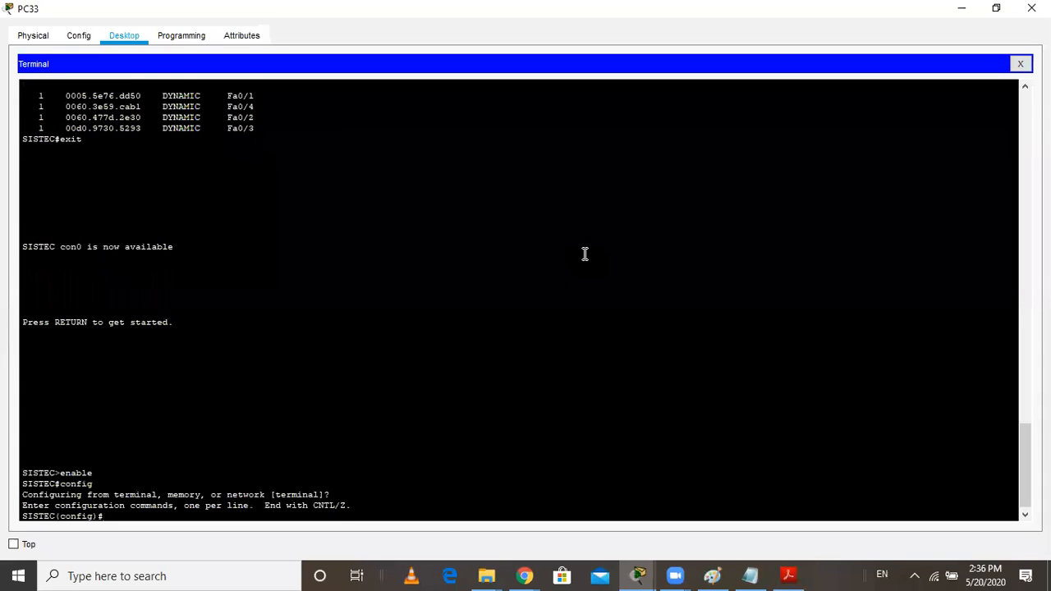
text(line console 0)
key(Return)
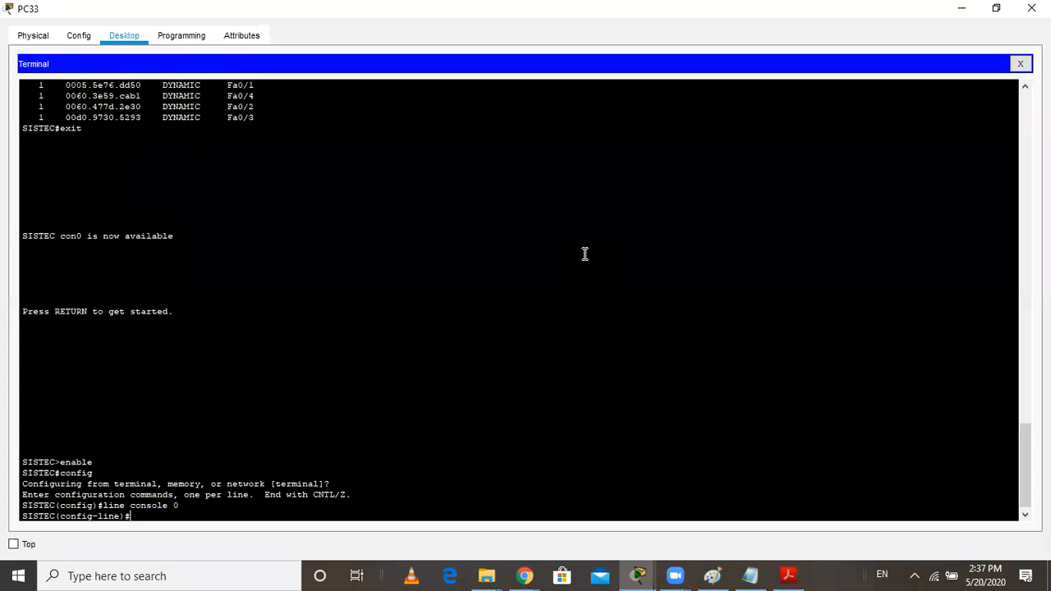
Set the console line password with the password command
text(passw)
key(BackSpace)
text(ord sandeep)
key(Return)
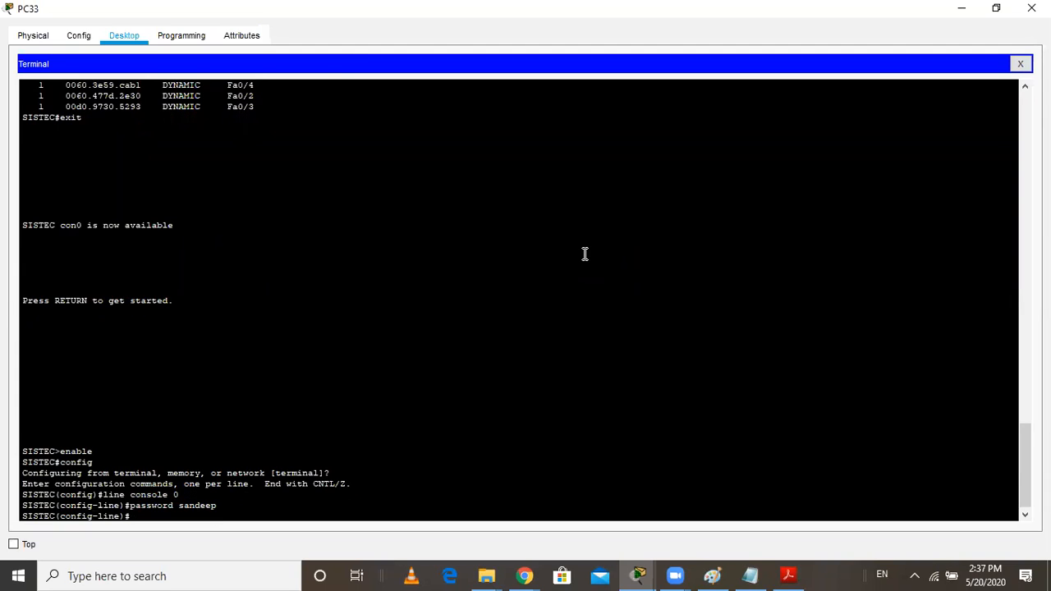
Enable password checking on the console line with login and exit back to privileged mode
text(login)
text(n)
key(Return)
text(e)
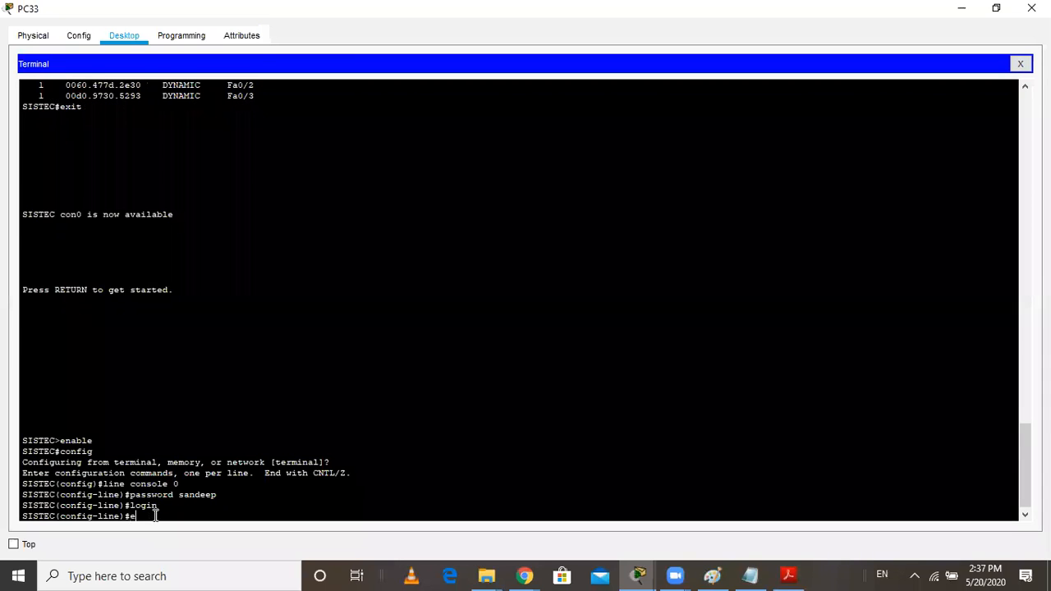
text(xit)
key(Return)
text(exit)
key(Return)
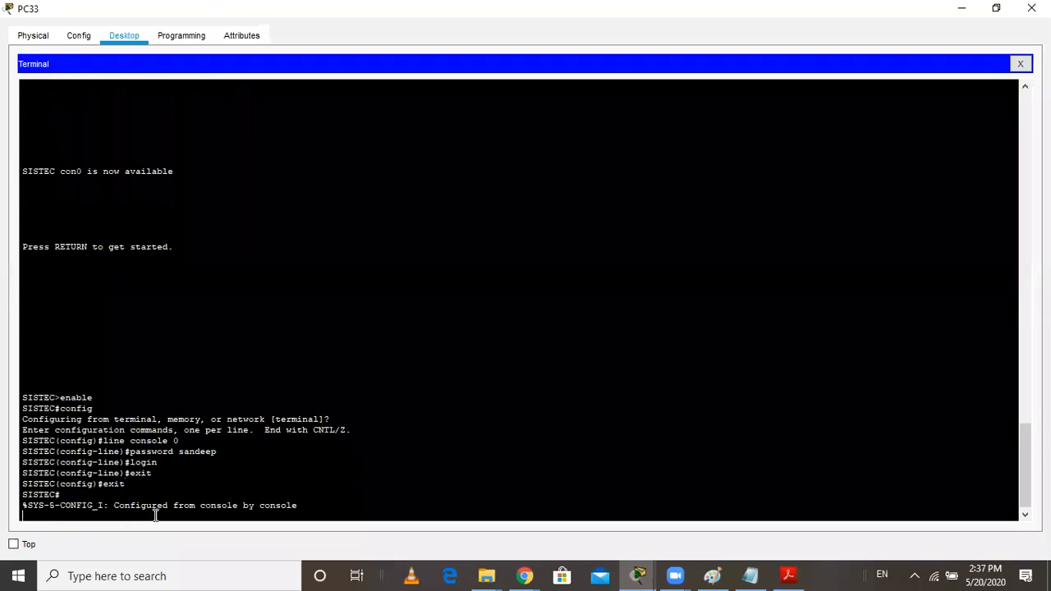
text(exit)
Exit the switch session and restart the console connection to bring up the password login
key(Return)
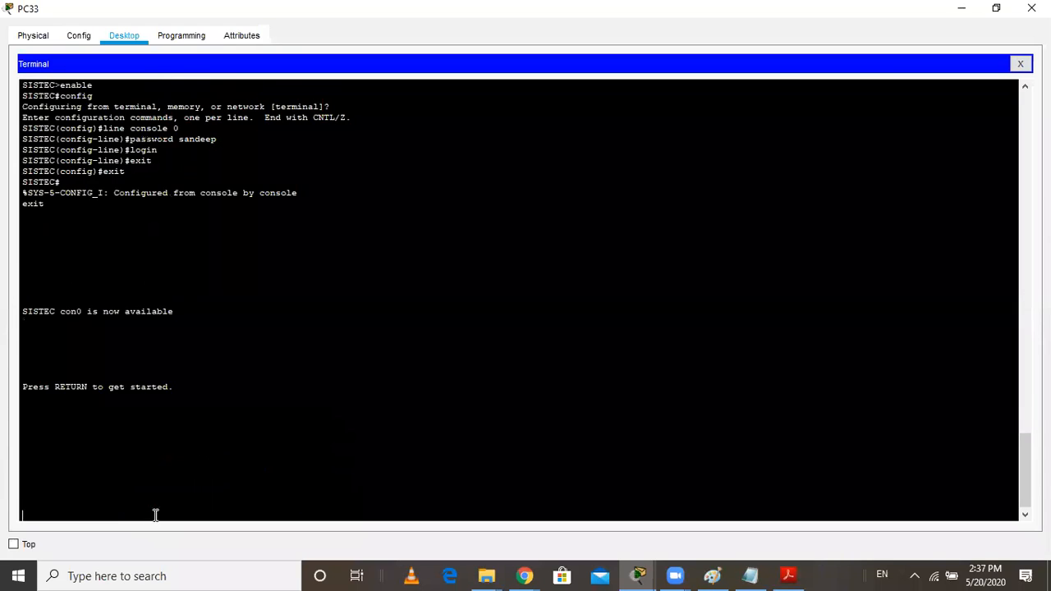
key(Return)
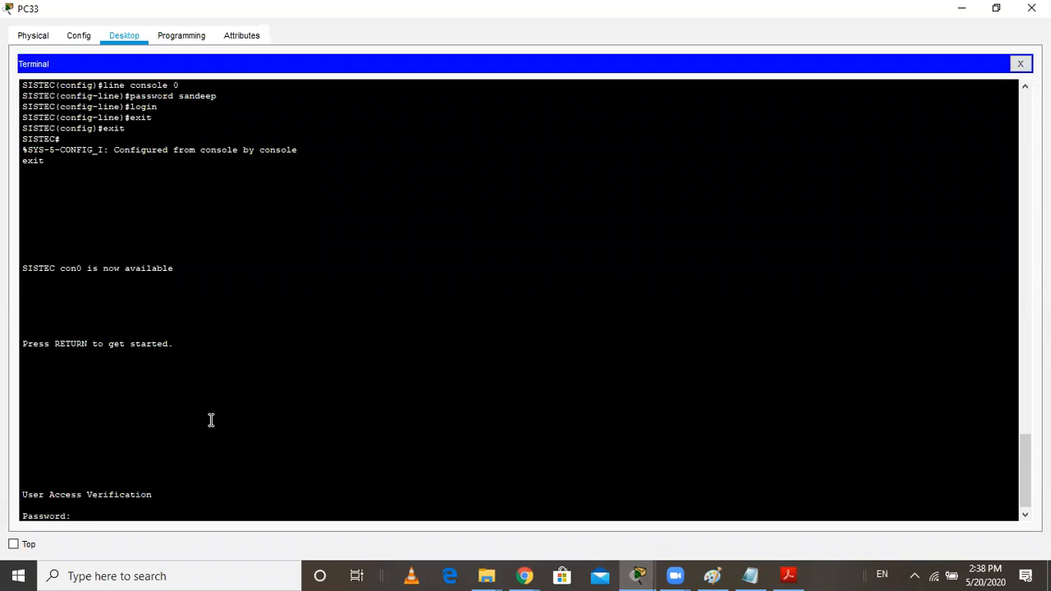
Log in to the switch with the console line password and enter privileged mode with enable
key(Return)
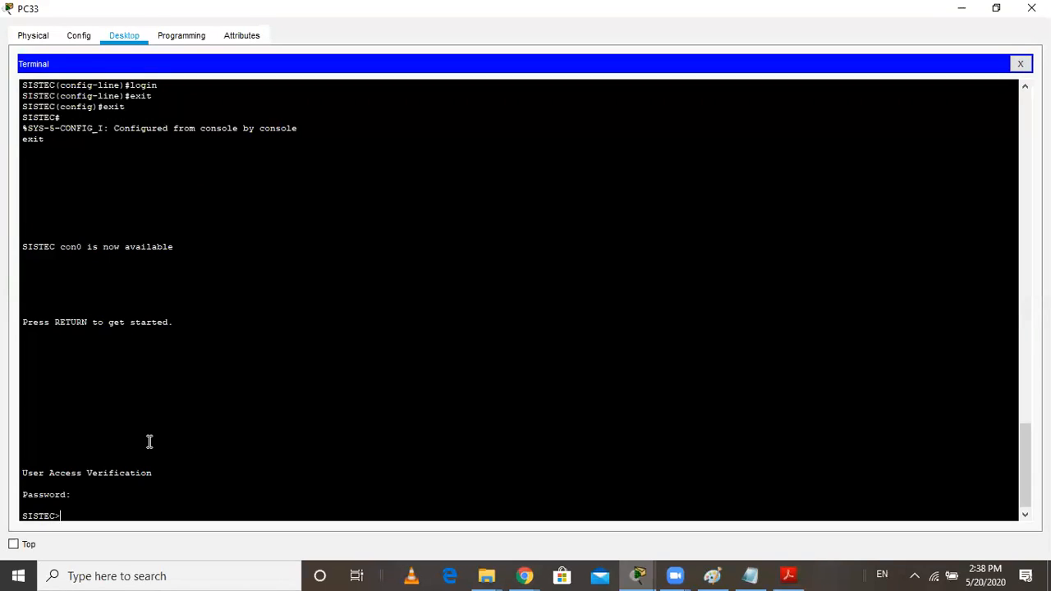
text(enable)
key(Return)
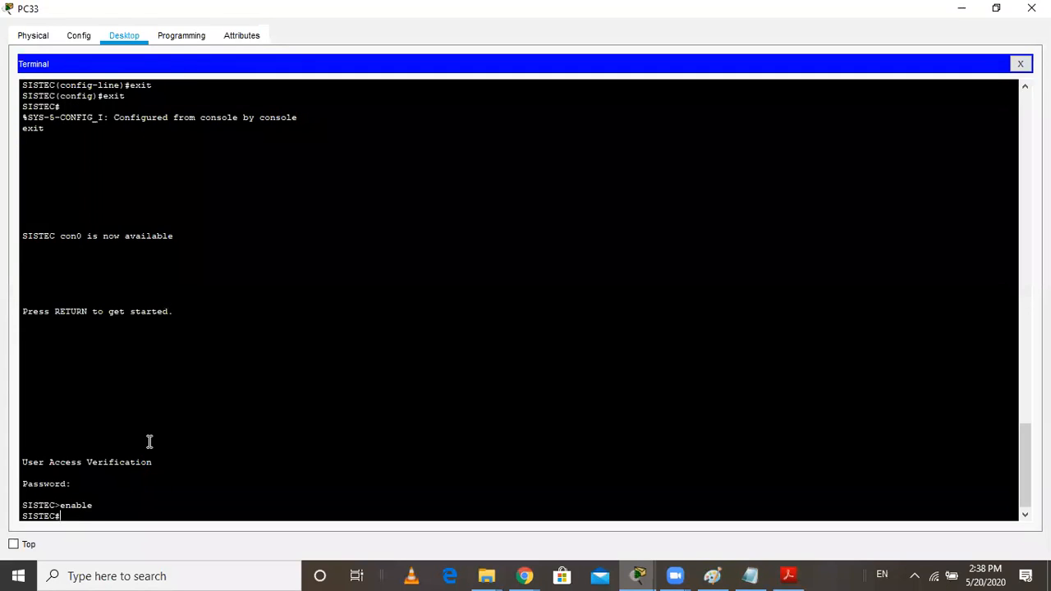
Enter terminal configuration mode with config, set the privileged-mode password with enable secret, and exit back to privileged mode
text(config)
key(Return)
key(Return)
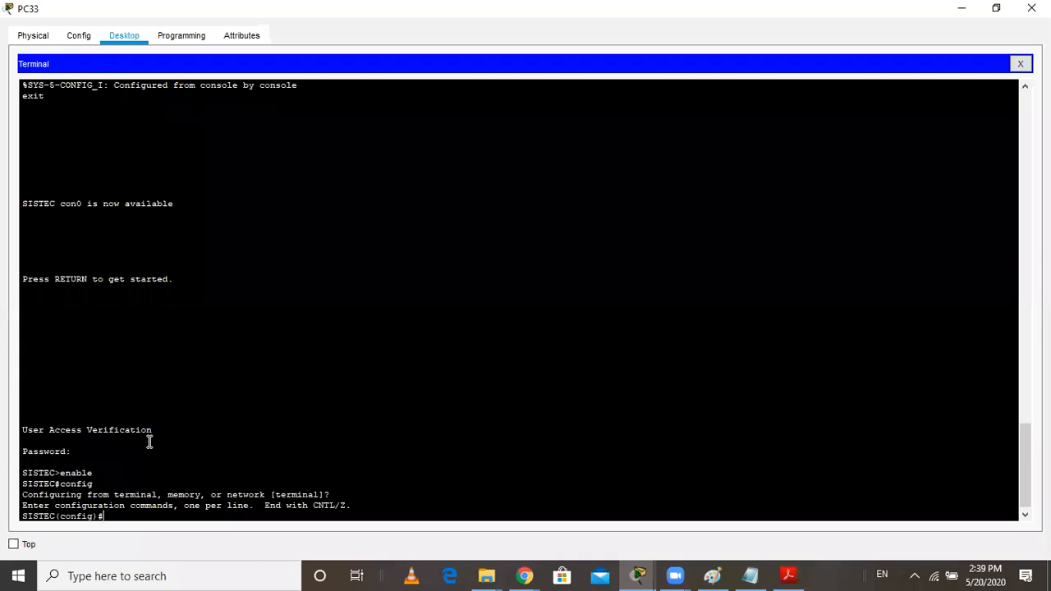
text(enable secret 123)
key(Return)
text(exit)
key(Return)
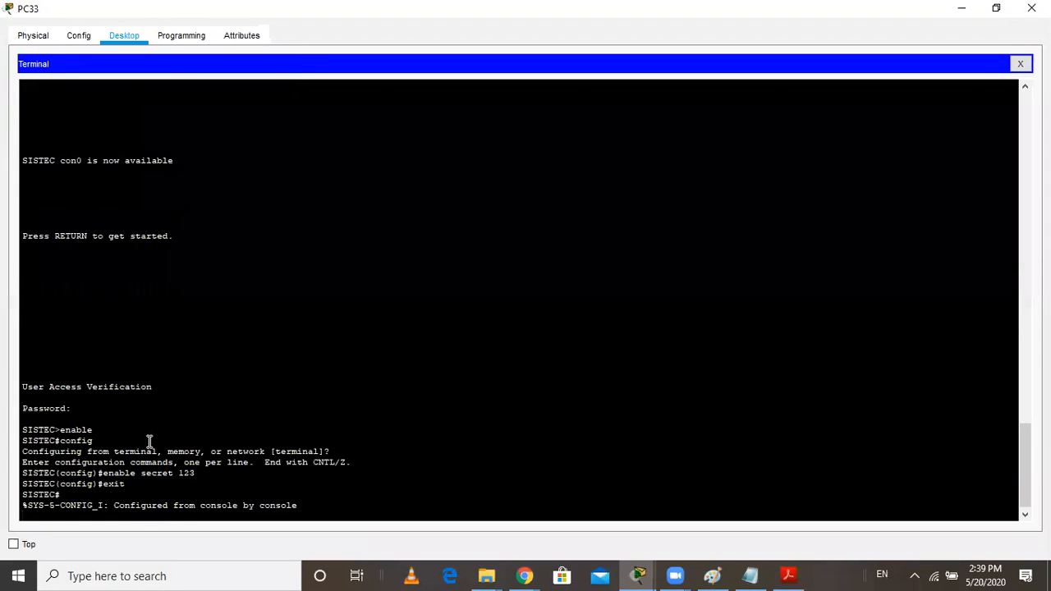
Exit the switch session and restart the console connection to reach the console password login
key(Return)
text(exit)
key(Return)
key(Return)
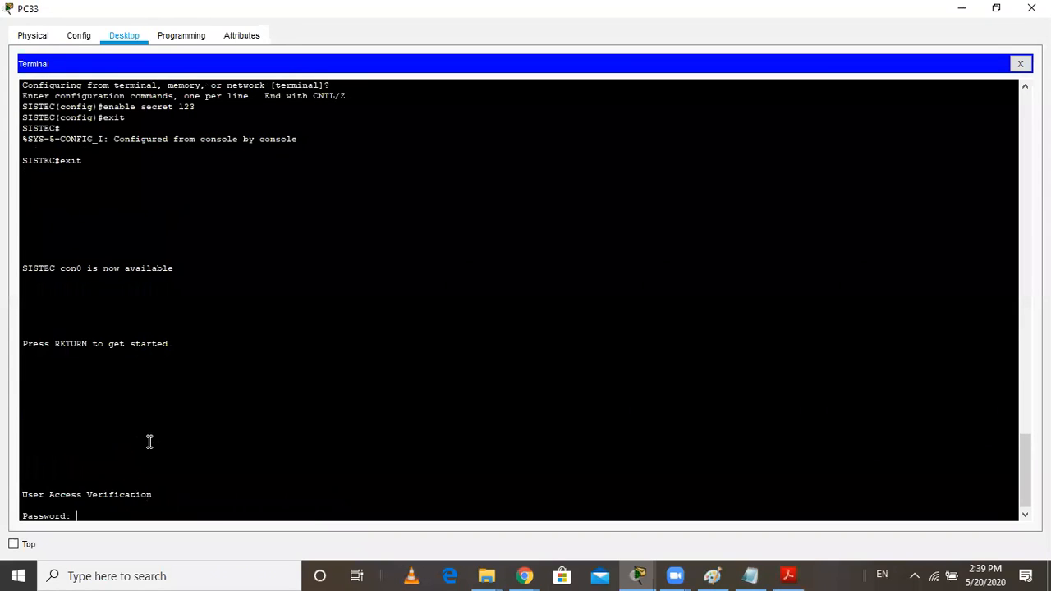
Log in with the console line password and request privileged mode with enable
key(Return)
text(enable)
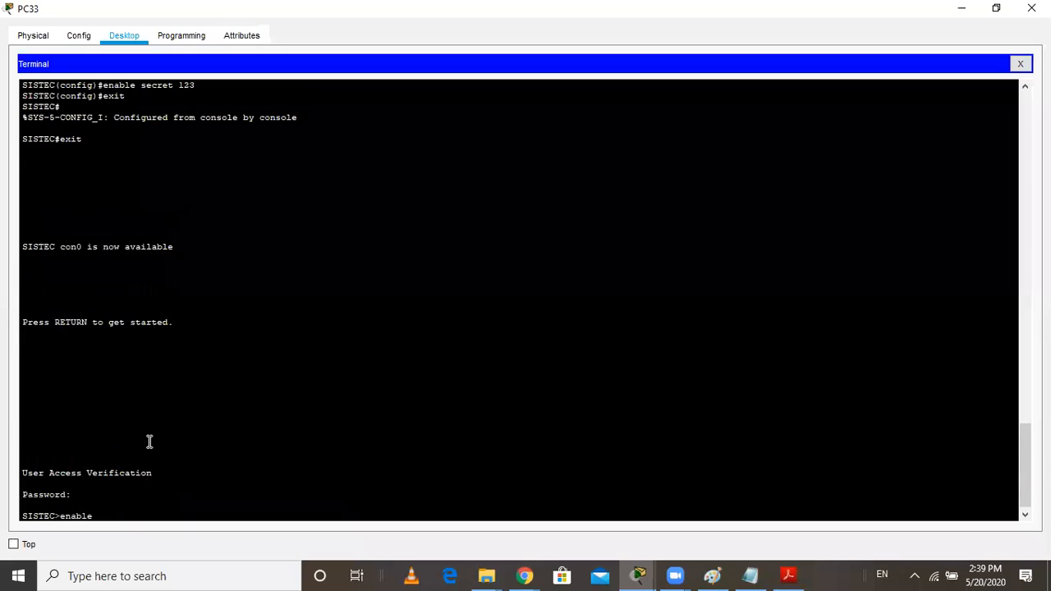
key(Return)
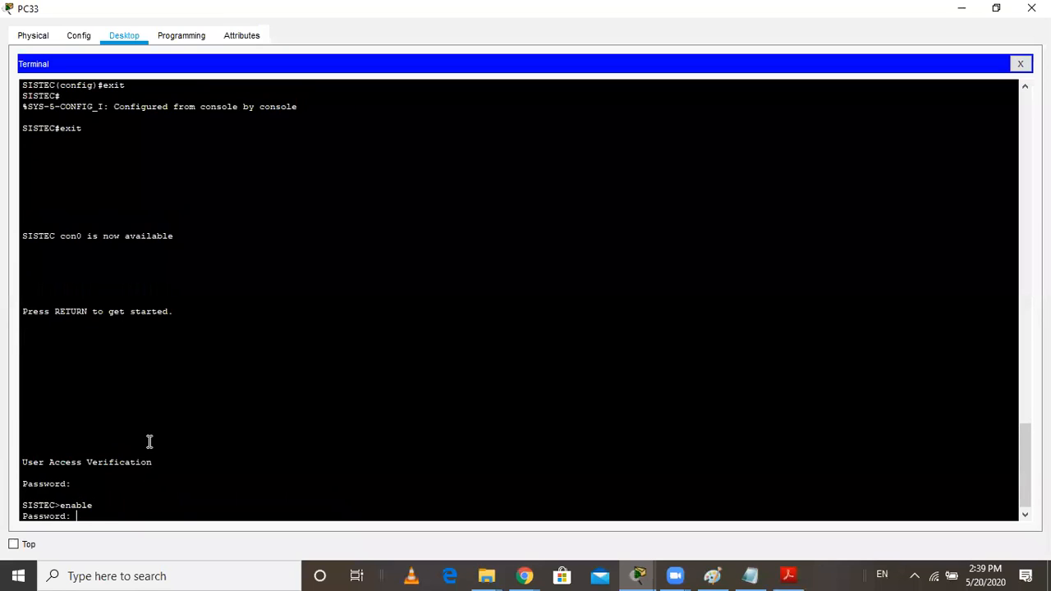